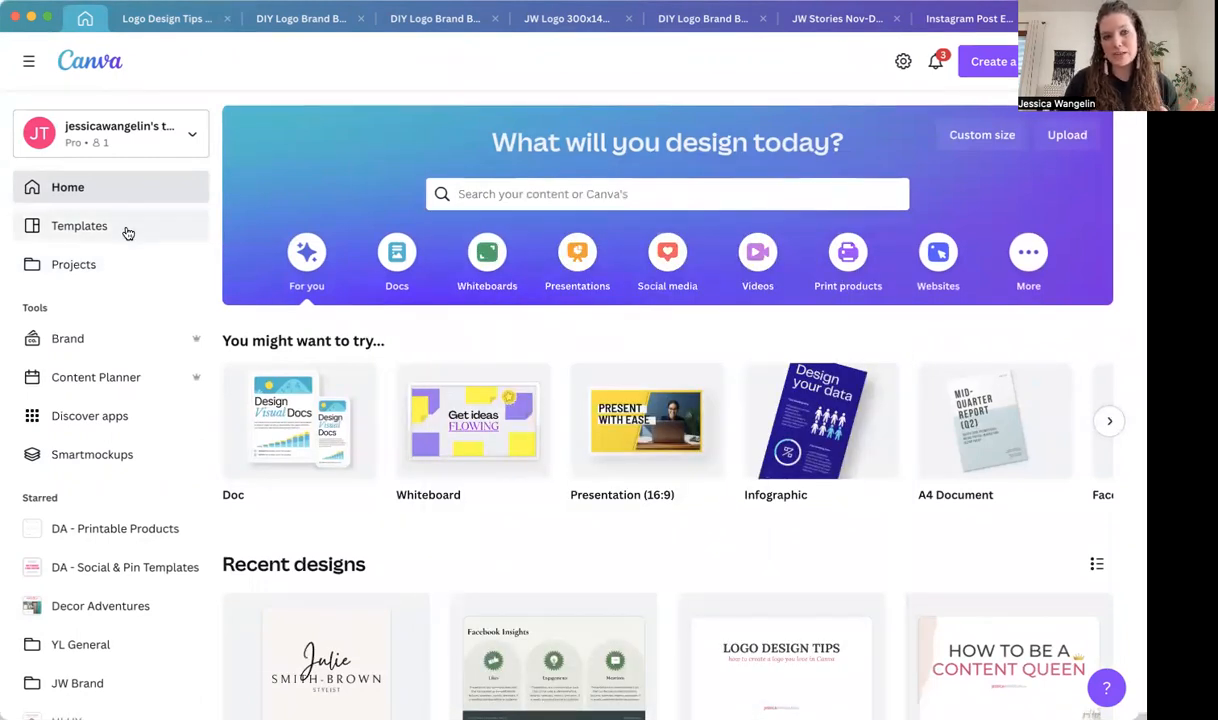
Search the templates for "logo" and show all suggested logo templates
scroll(115, 275, "up", 1)
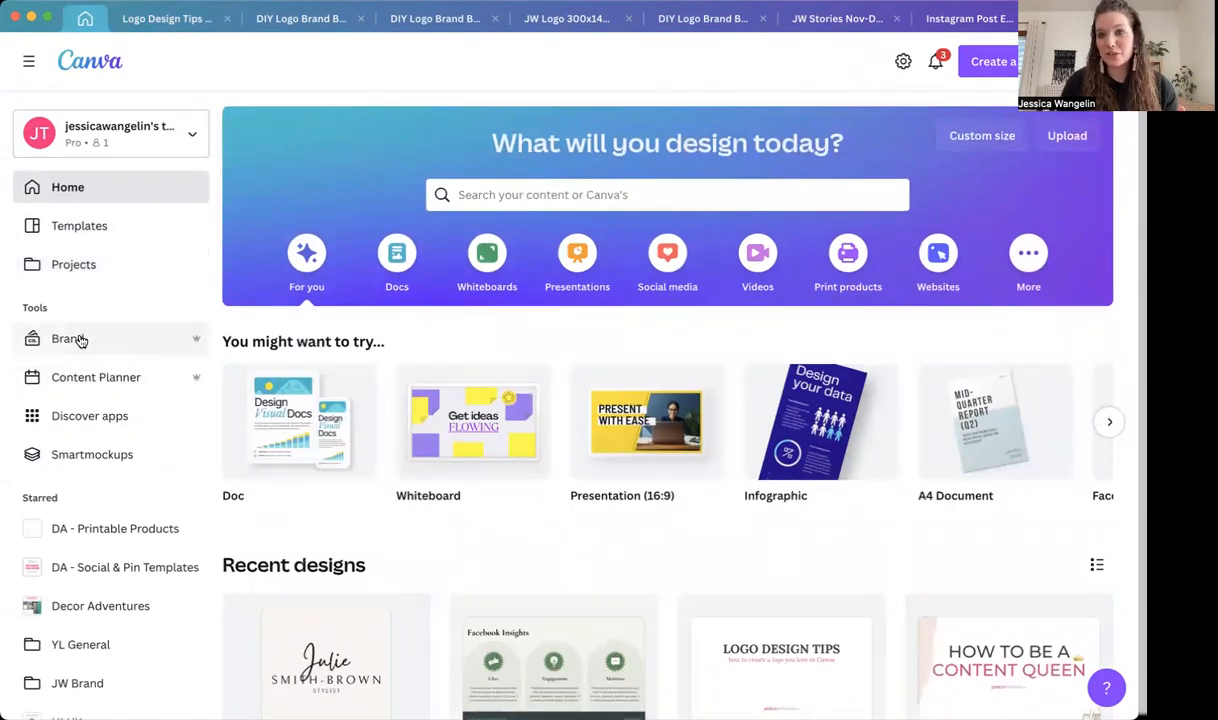
left_click(598, 195)
type("logo")
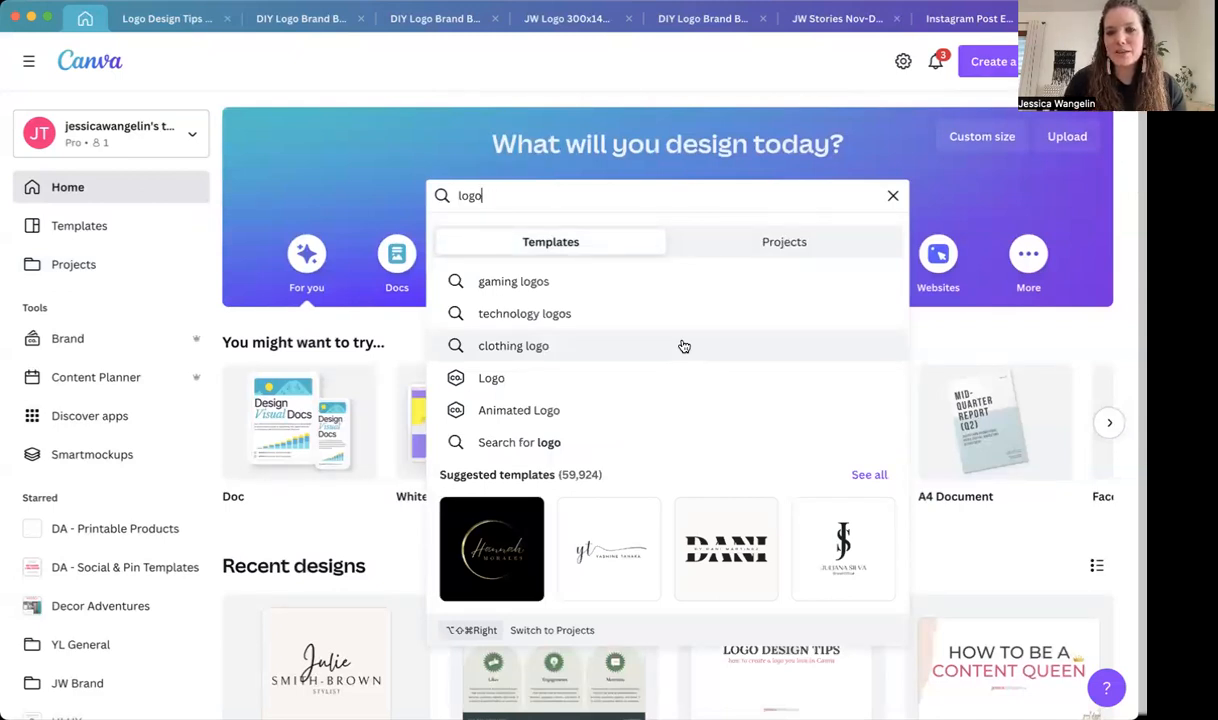
left_click(868, 476)
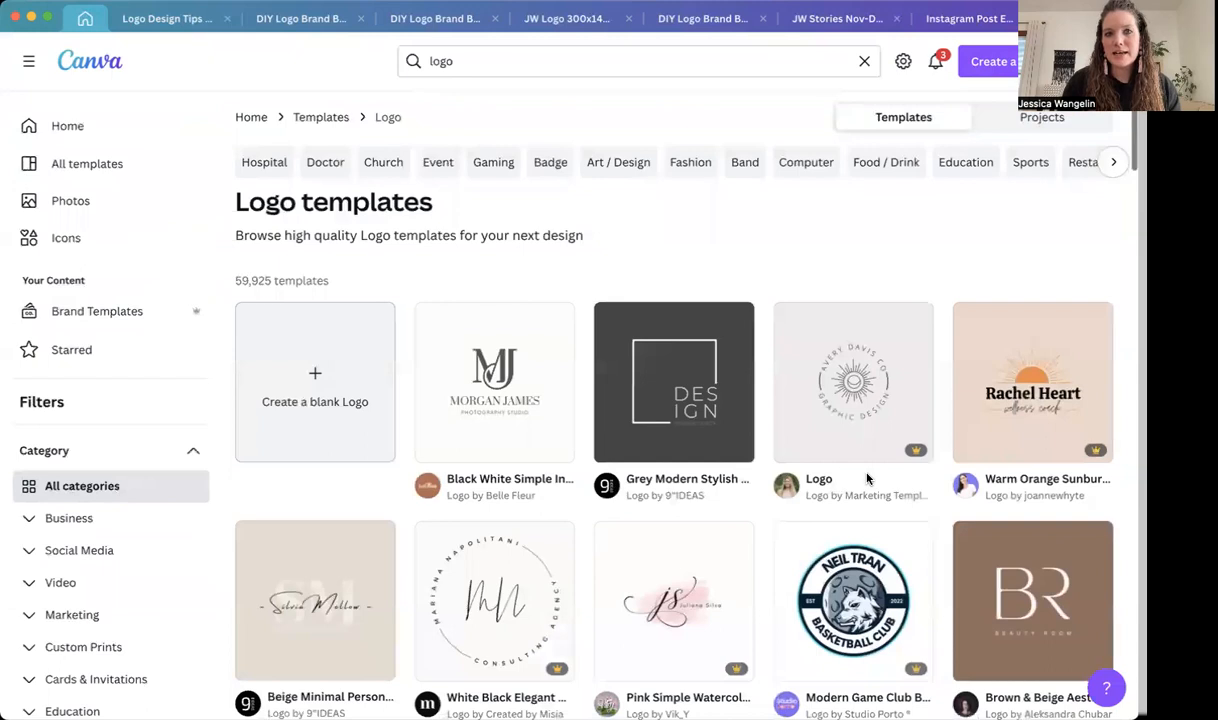
Browse the logo template gallery to compare styles, layouts and fonts for inspiration
scroll(868, 479, "down", 3)
scroll(868, 479, "down", 3)
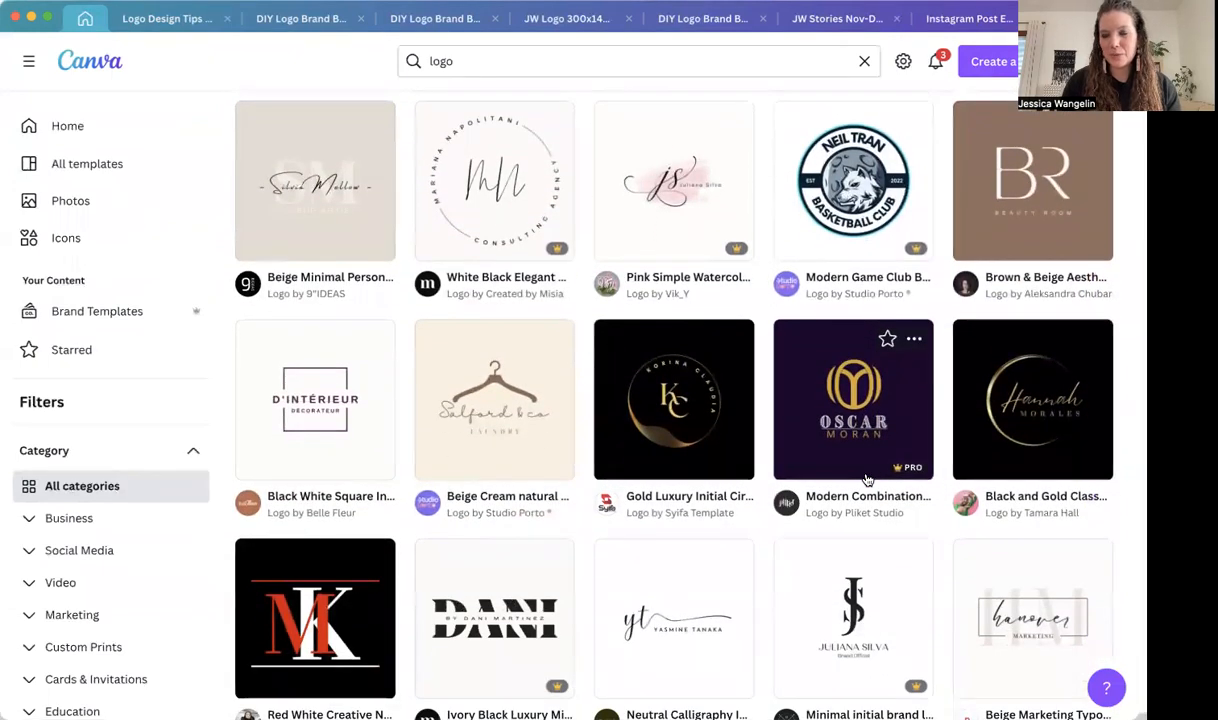
scroll(868, 479, "down", 2)
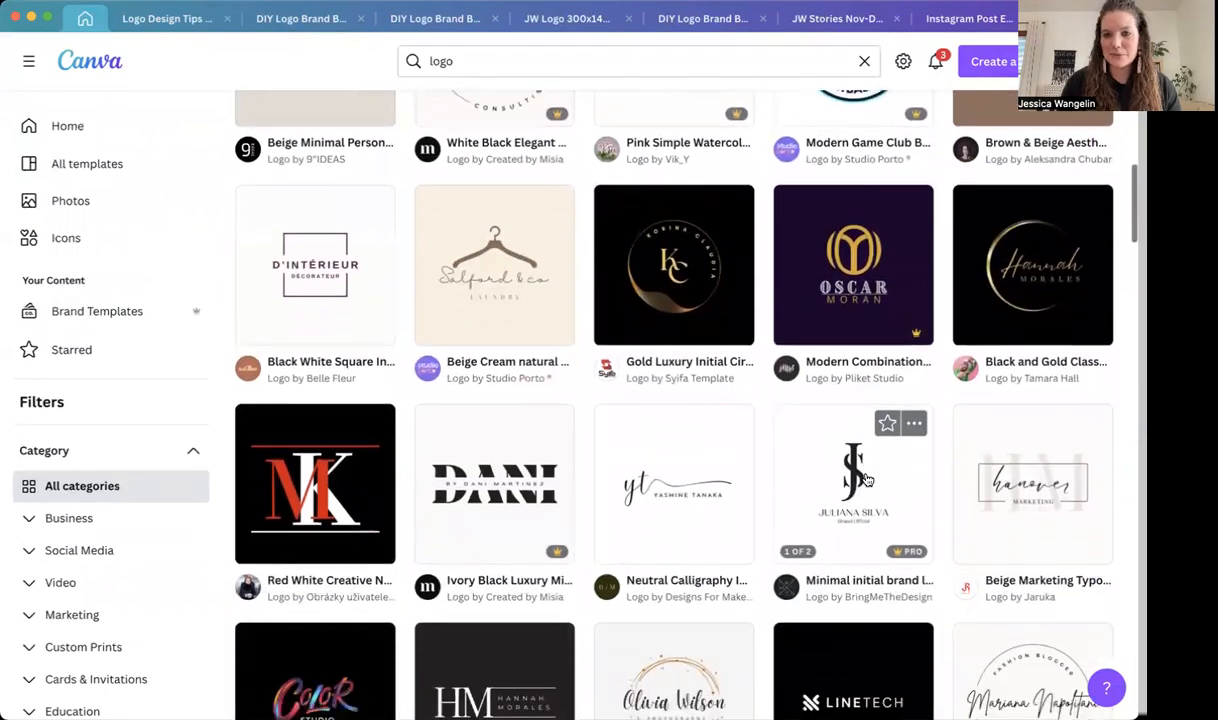
scroll(868, 479, "down", 1)
scroll(868, 479, "down", 1)
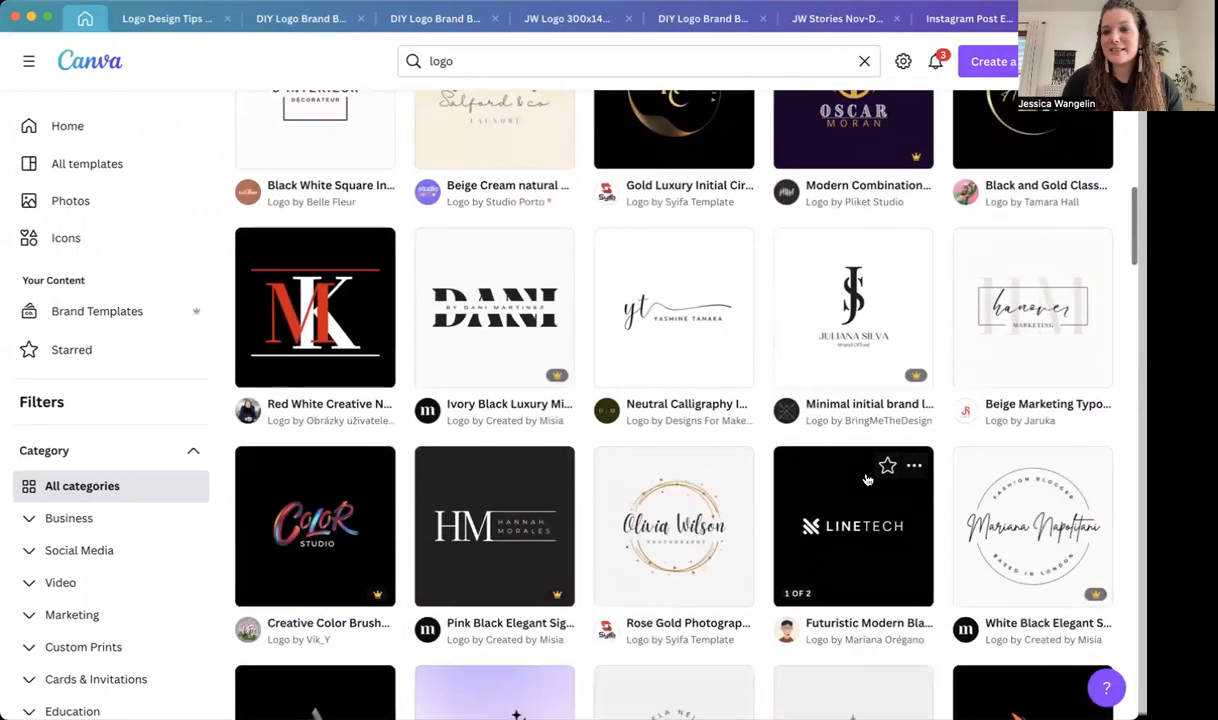
scroll(868, 479, "down", 4)
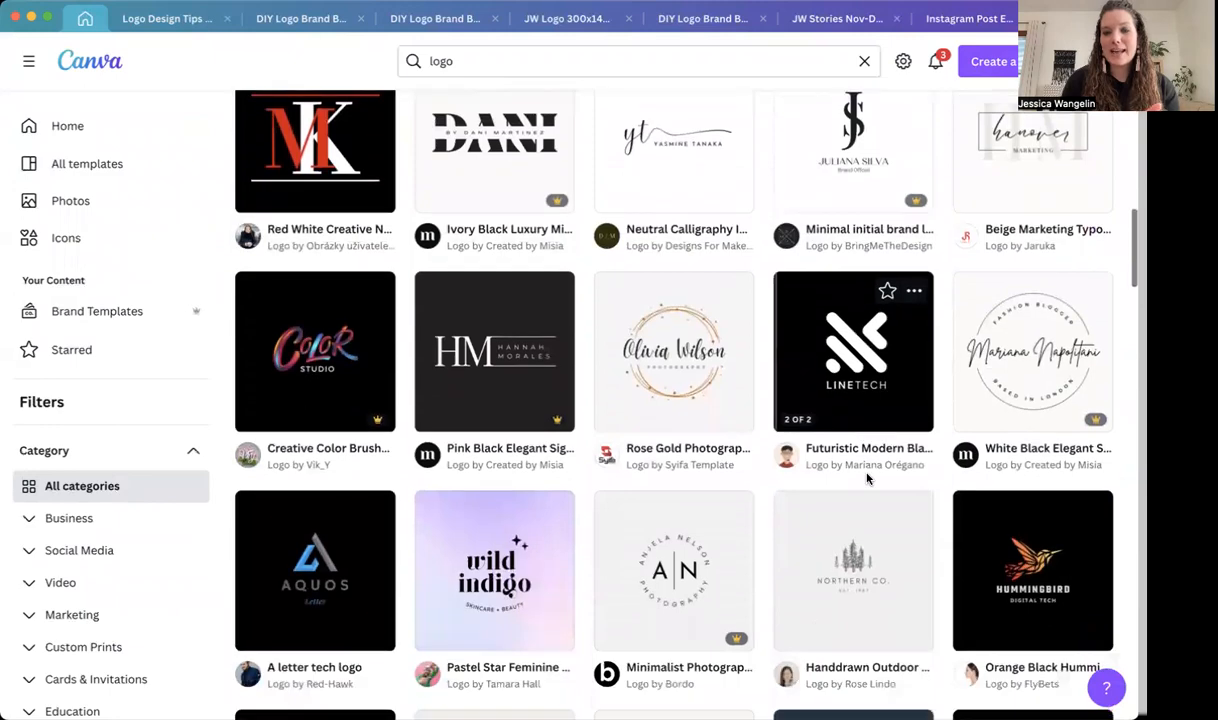
scroll(868, 479, "down", 5)
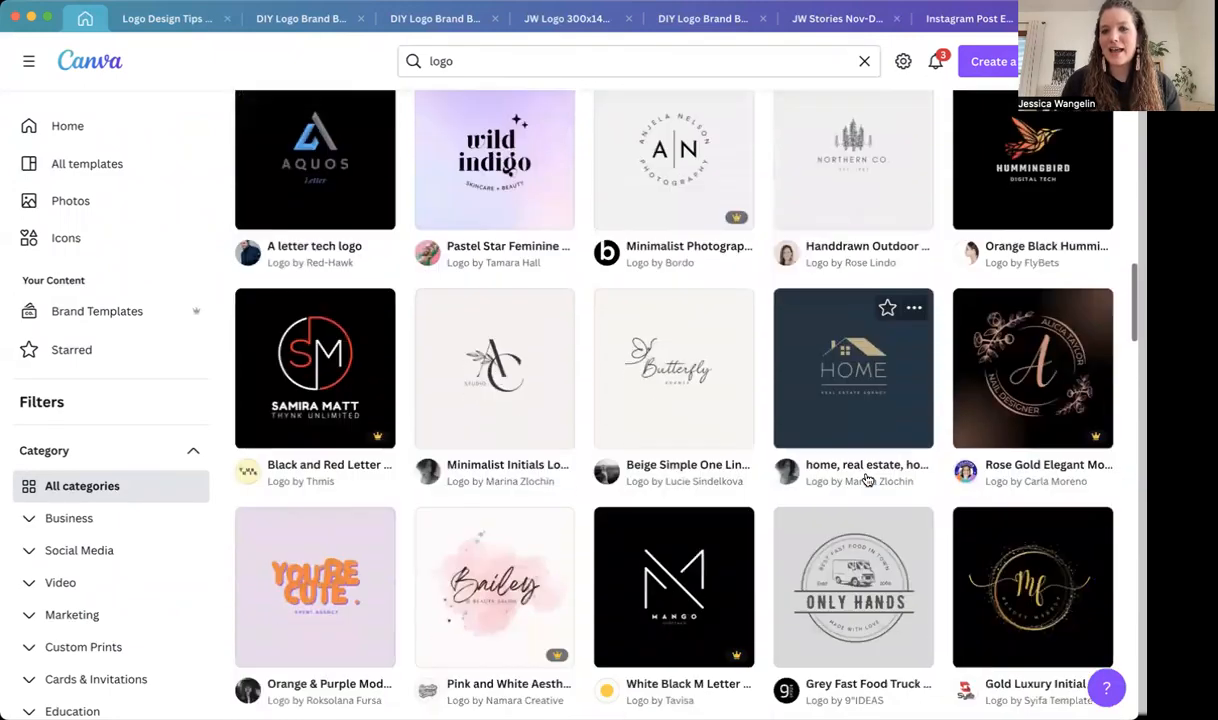
scroll(868, 479, "down", 2)
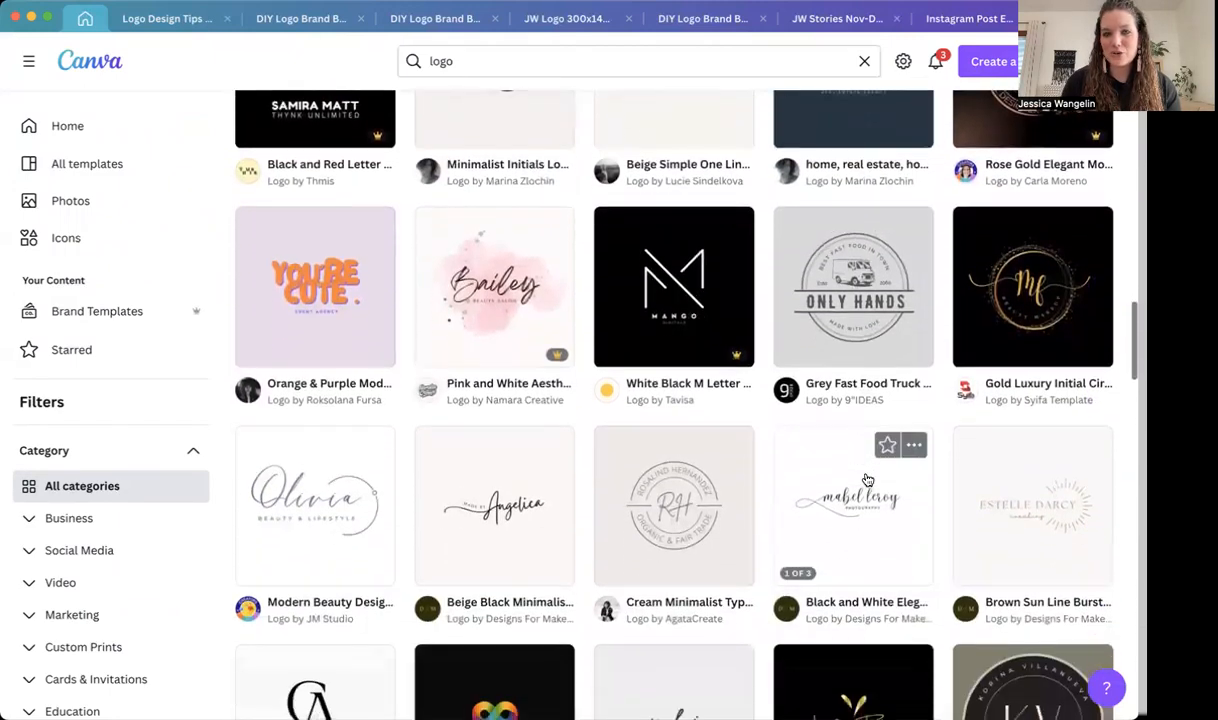
scroll(868, 480, "up", 8)
scroll(866, 477, "up", 10)
scroll(866, 477, "up", 3)
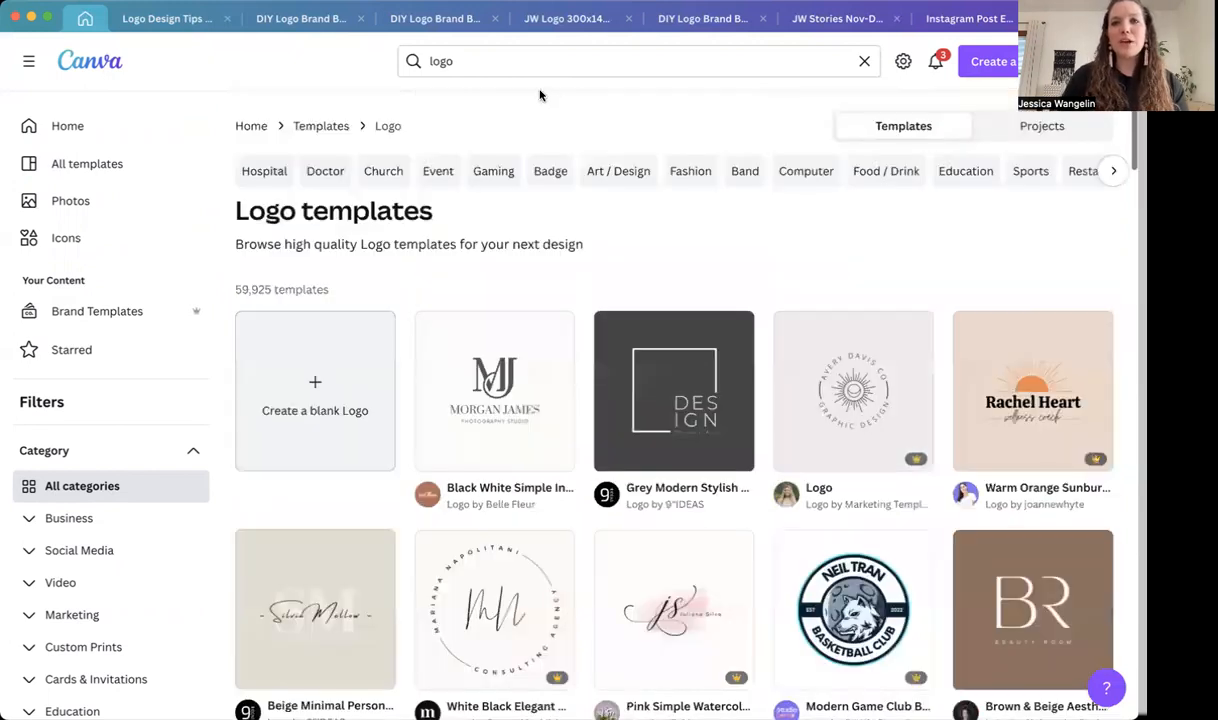
Clear the template search and create a new blank Logo design at 500 × 500 px
left_click(866, 62)
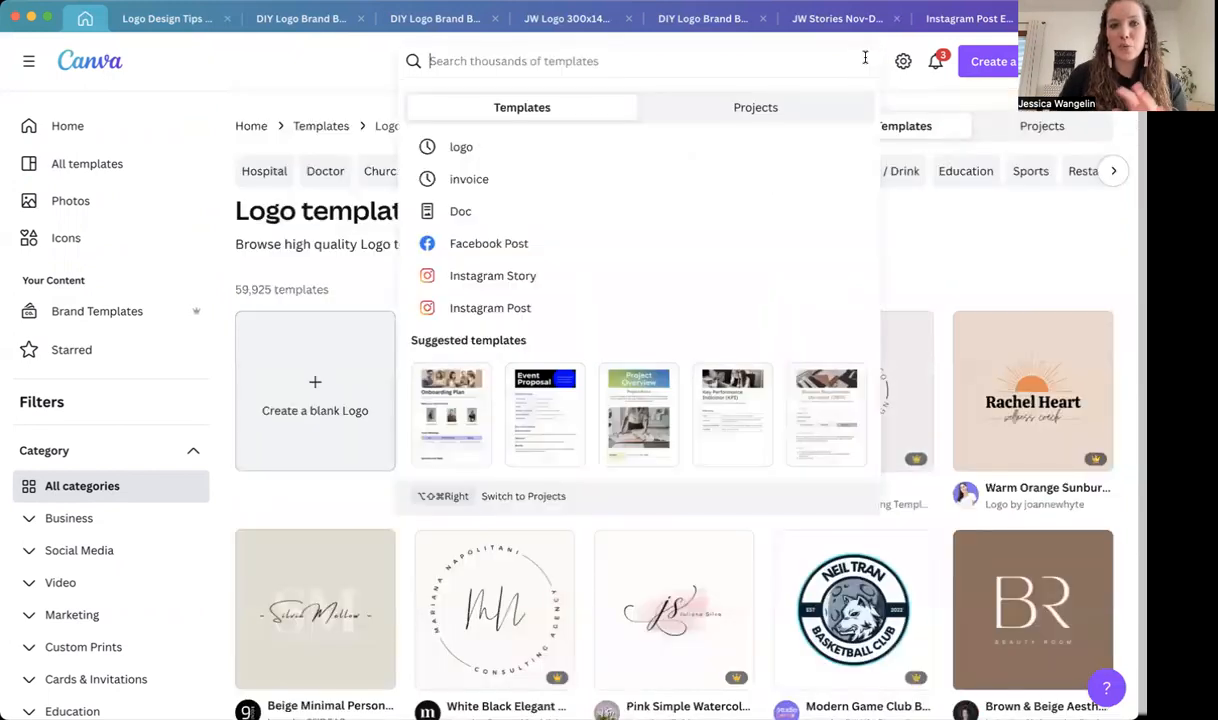
left_click(992, 62)
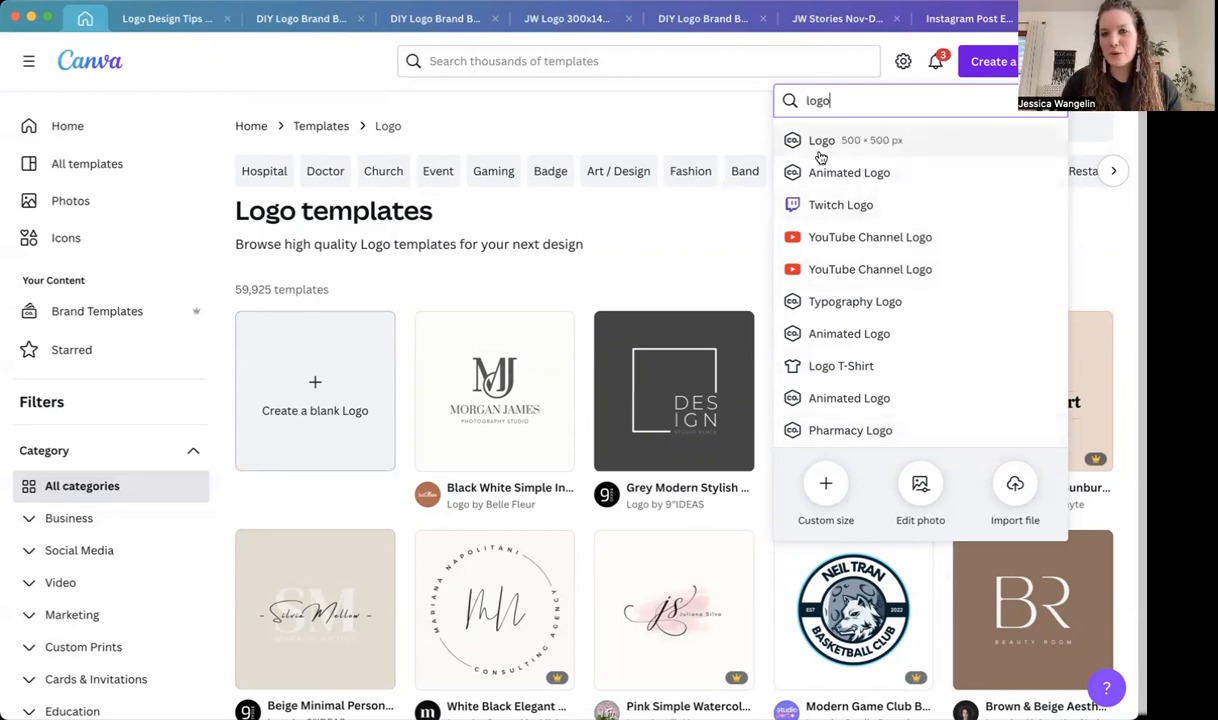
left_click(822, 141)
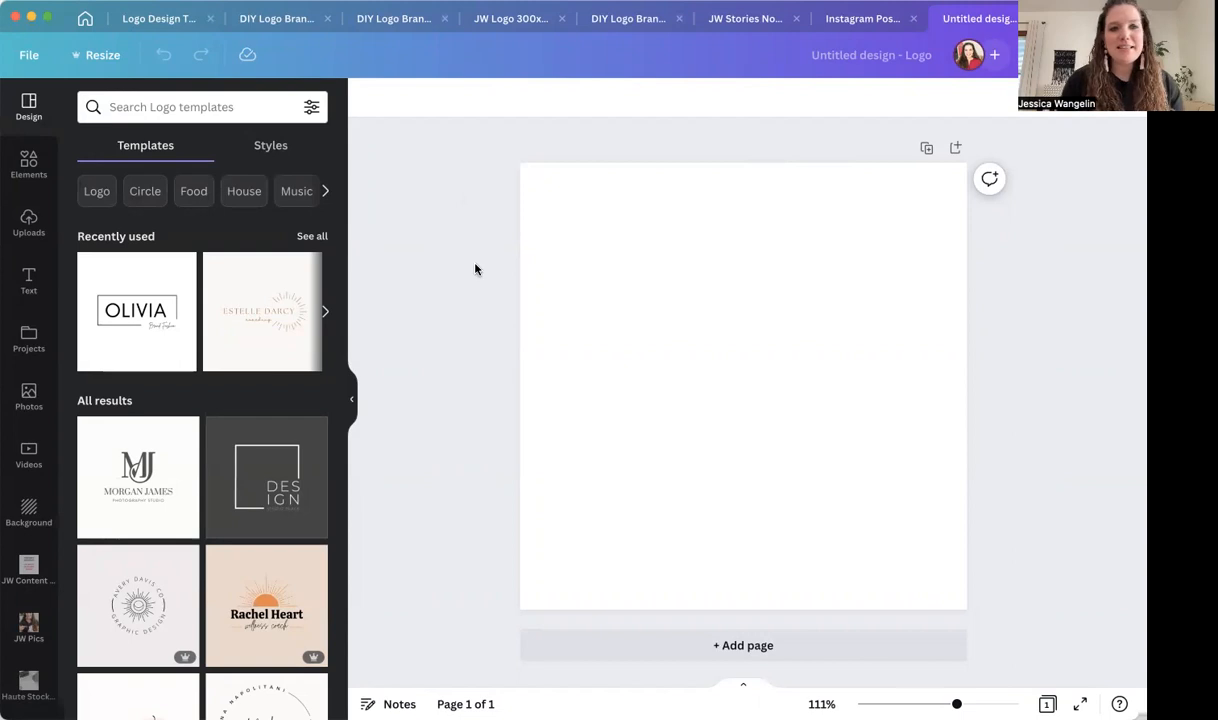
Add a heading reading "Example Logo" and move it to the upper half of the page, centred horizontally
left_click(28, 283)
left_click(230, 230)
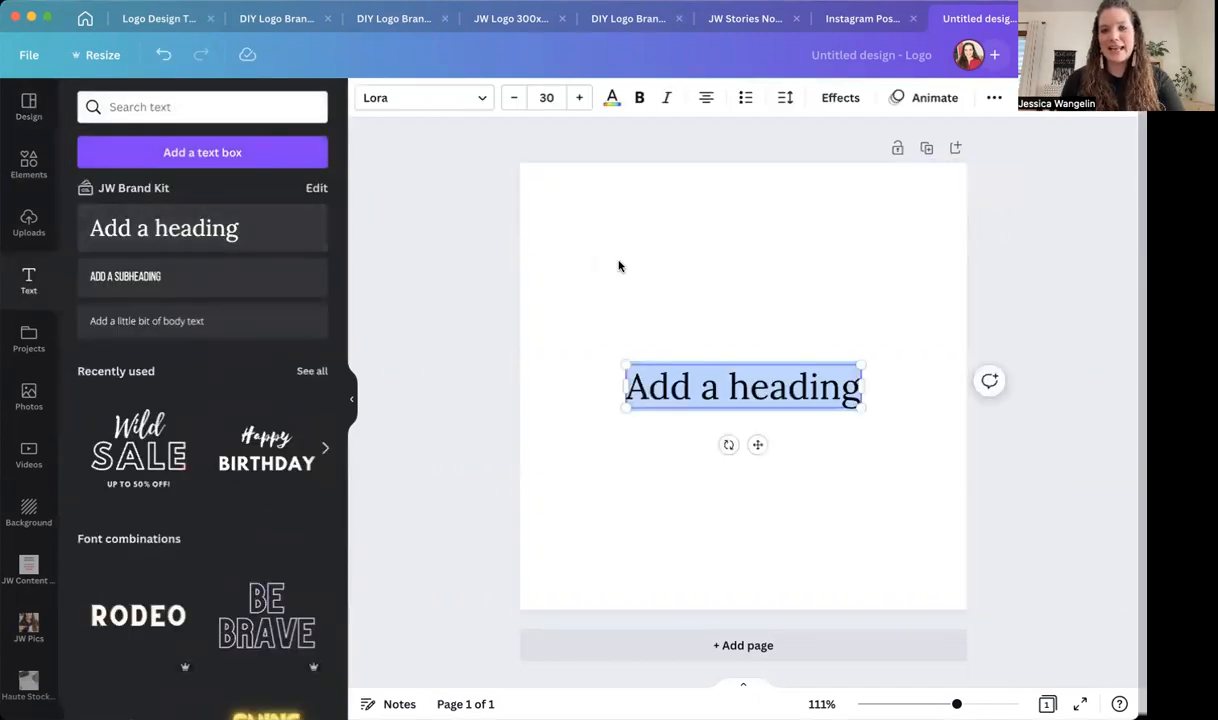
type("Exa")
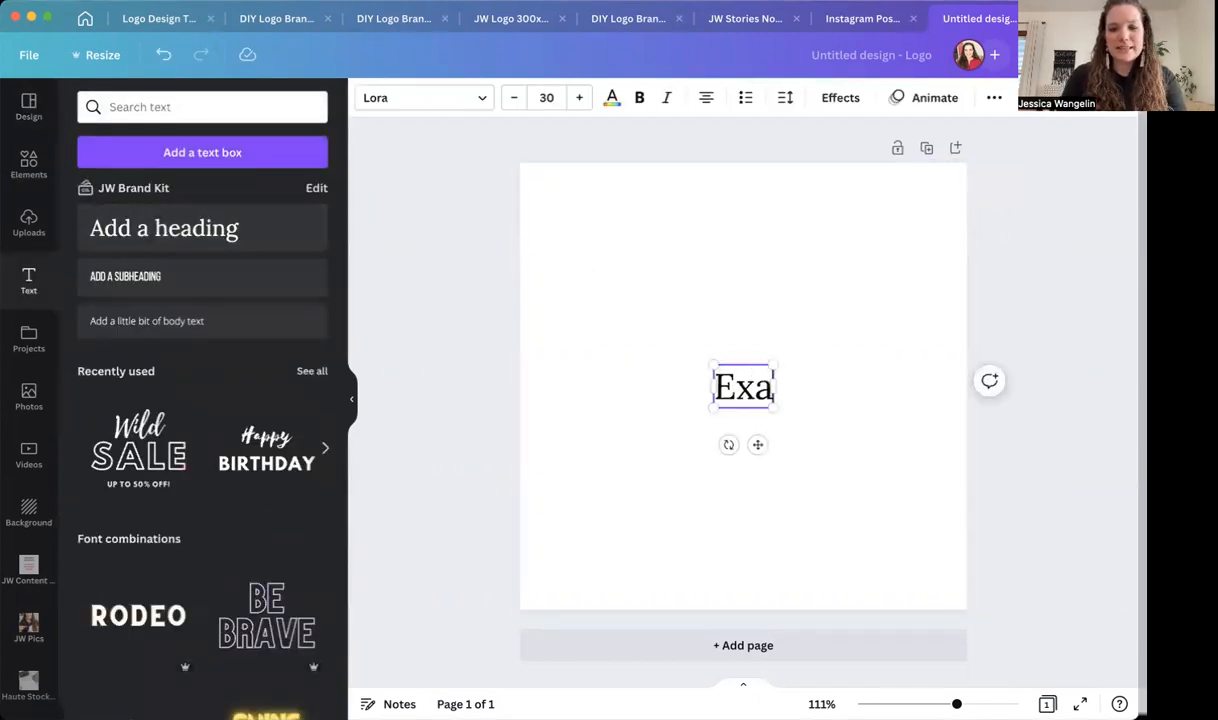
type("mple Logo")
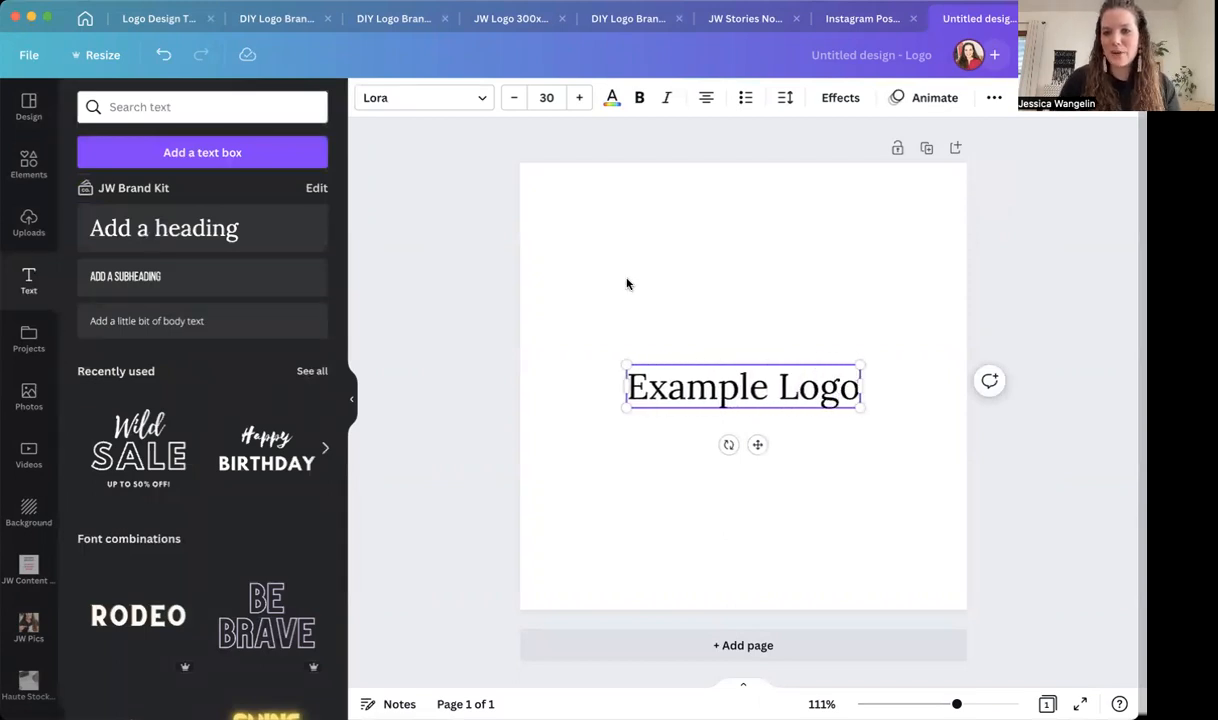
left_click_drag(757, 444, 757, 369)
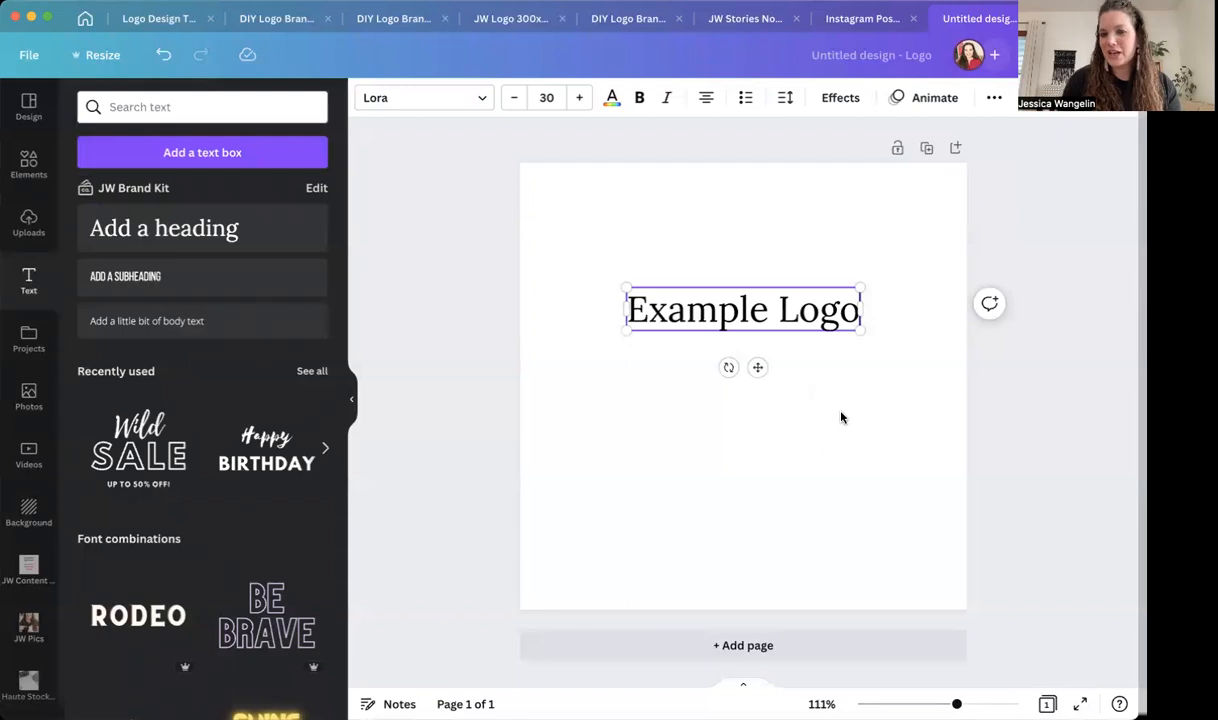
left_click(841, 417)
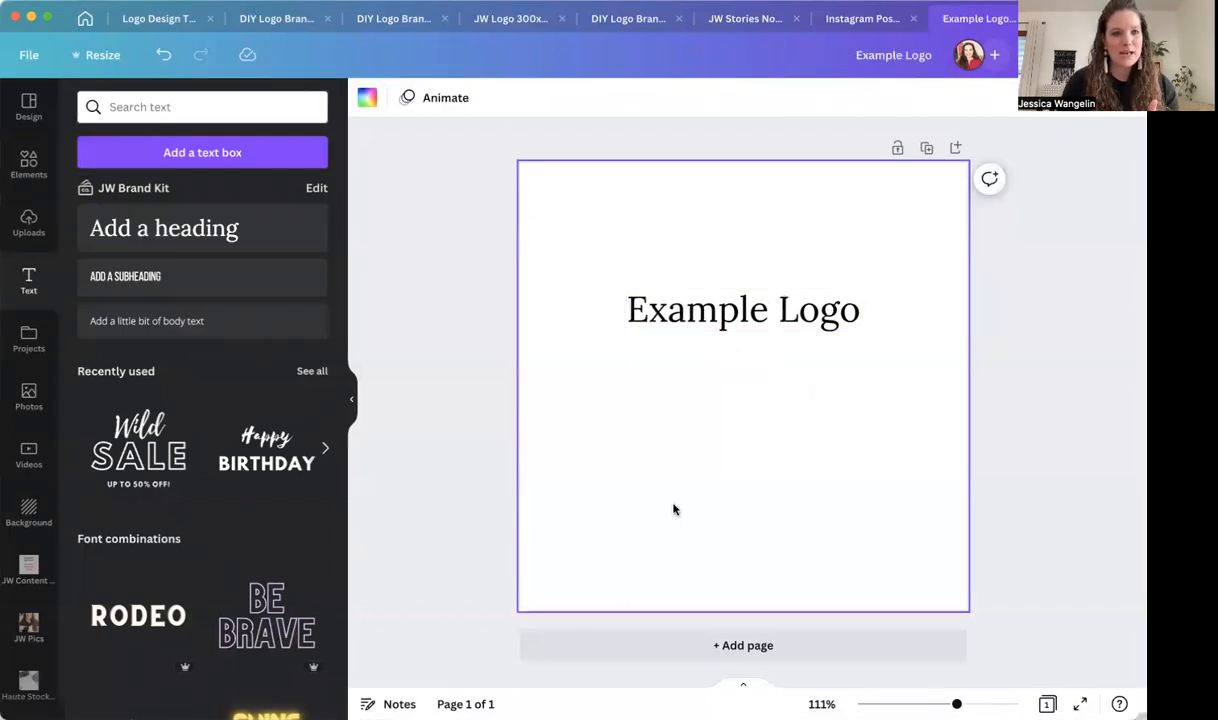
On a new second page, place near its upper edge the five palette circles and hex codes copied from the DIY Logo Brand Board Eight Logos design
left_click(632, 649)
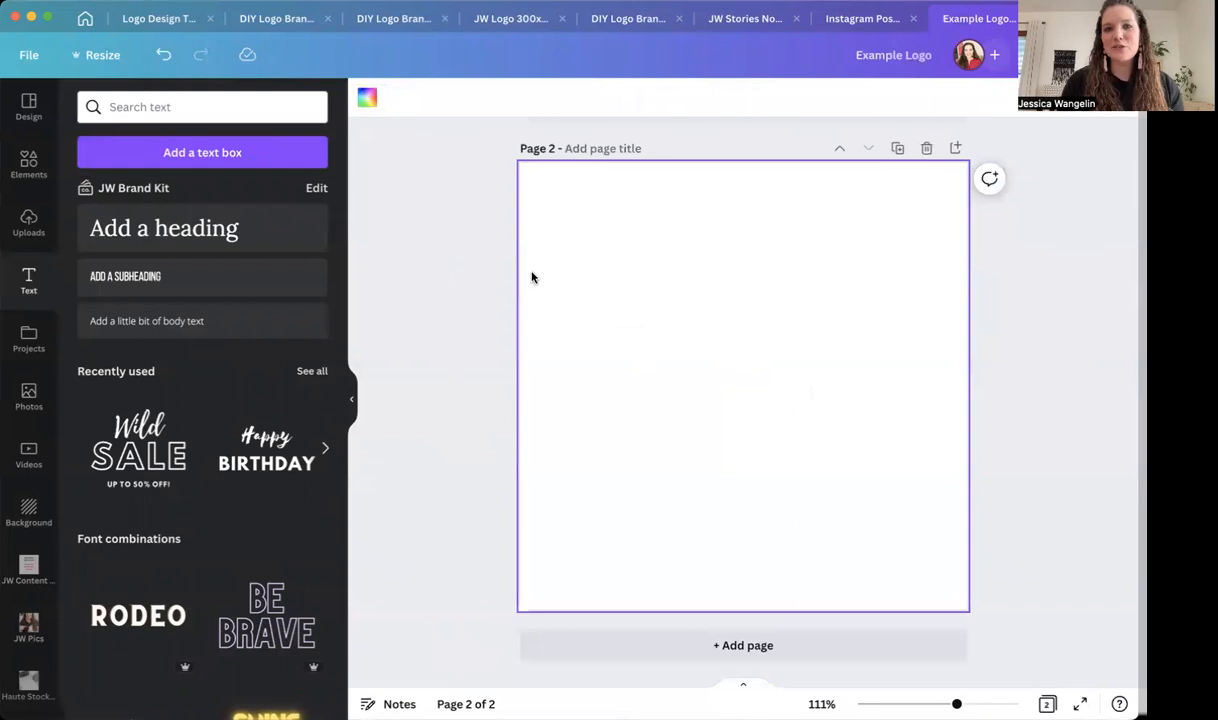
left_click(611, 20)
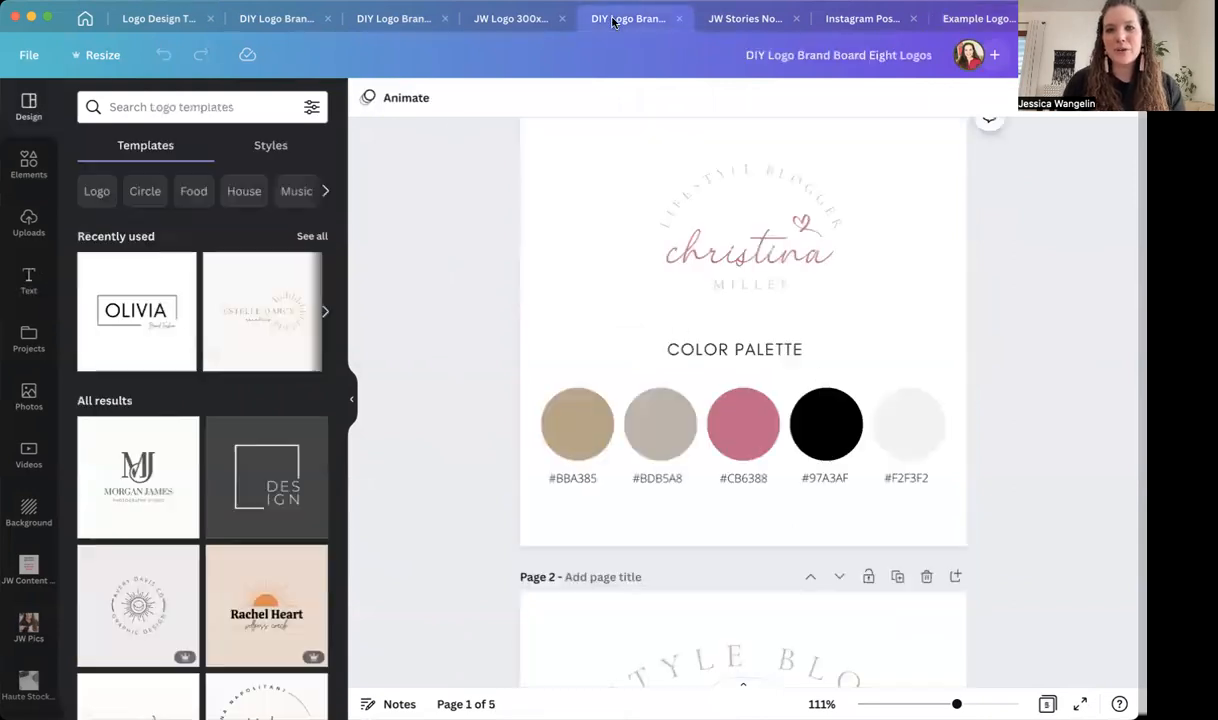
left_click_drag(460, 390, 953, 502)
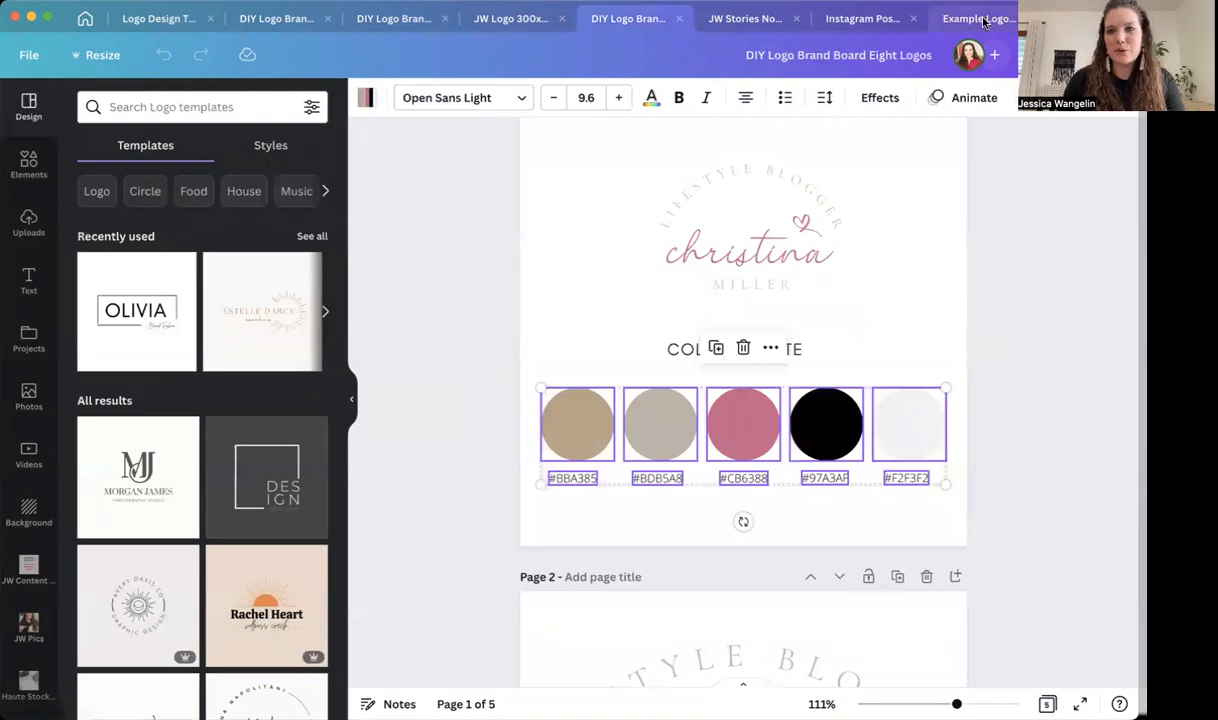
left_click(935, 20)
key("ctrl+v")
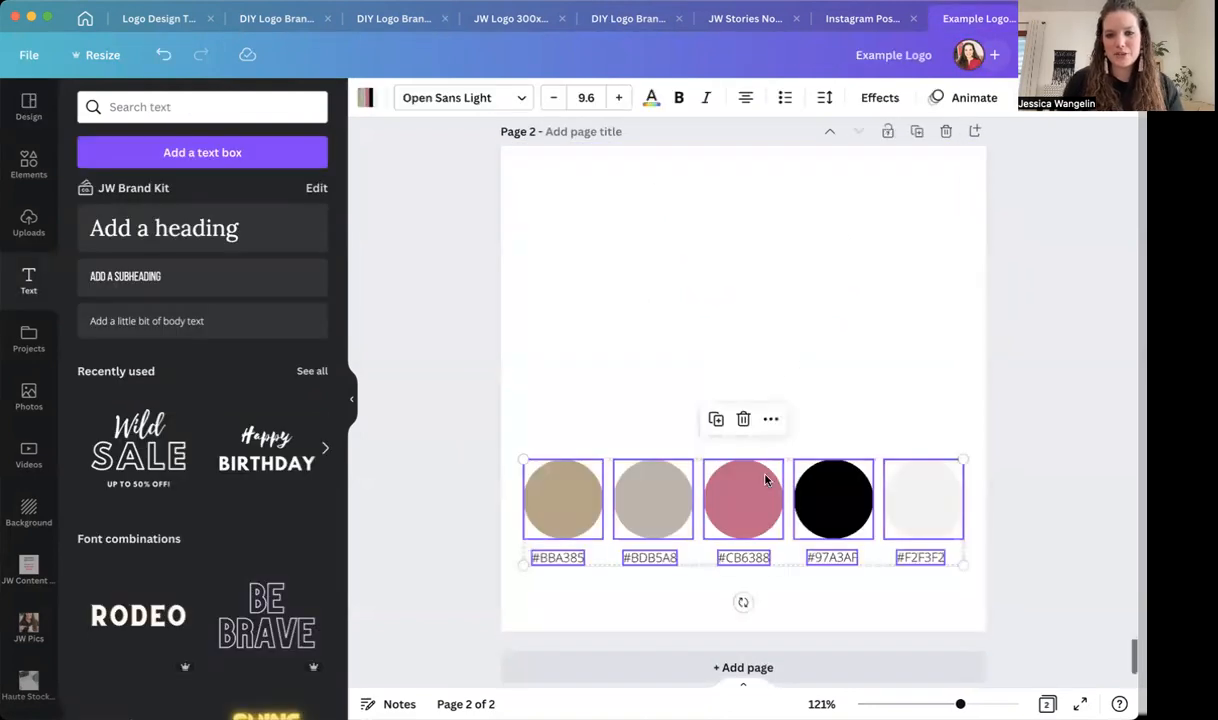
left_click_drag(756, 502, 756, 262)
left_click(780, 429)
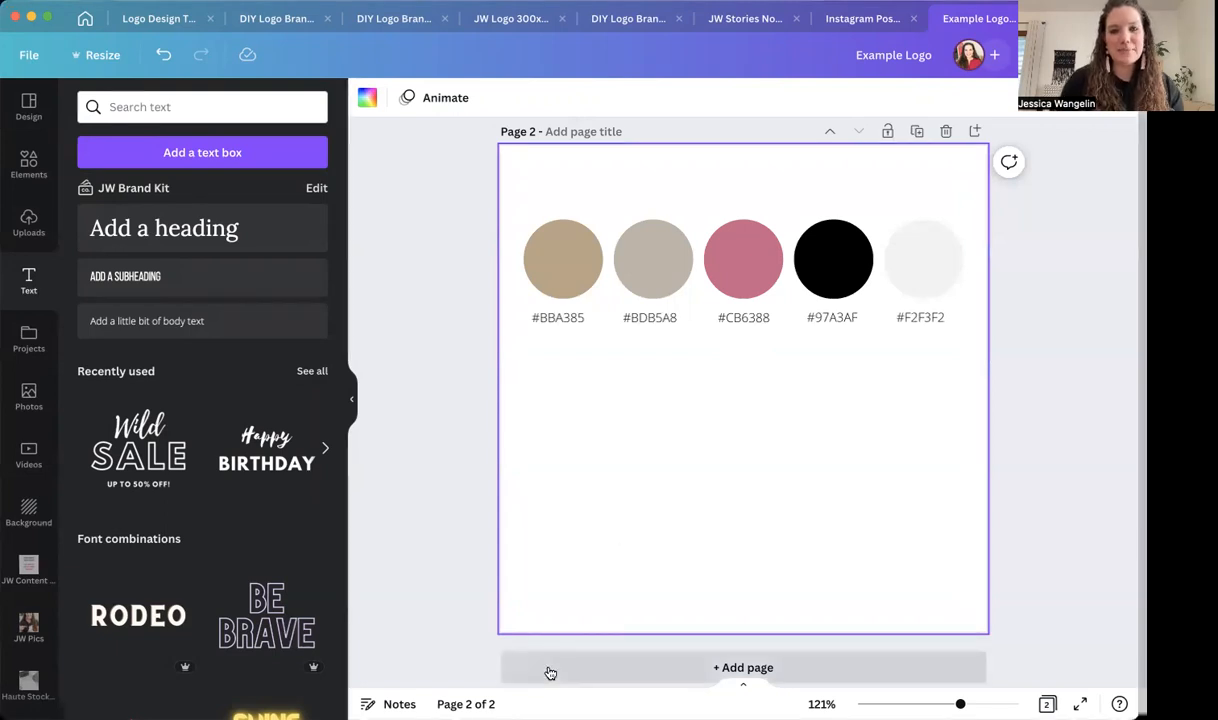
Examine the text colour options for the hex code label under the tan circle on page 2
left_click(557, 319)
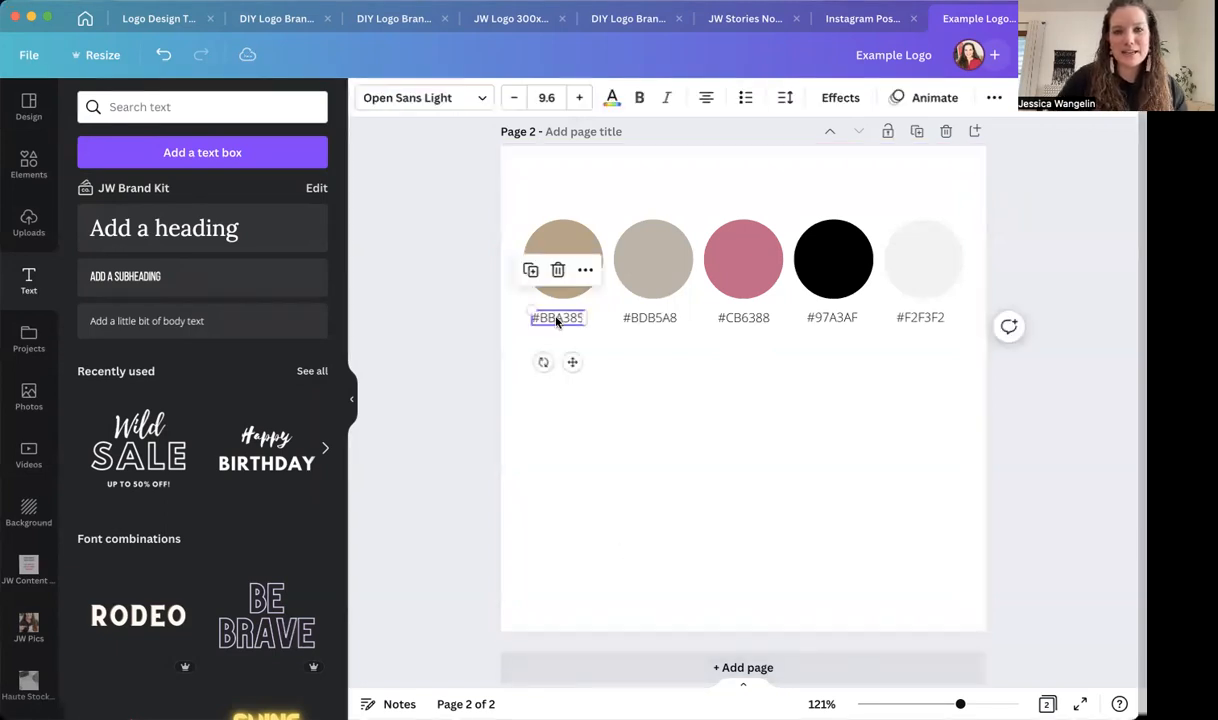
left_click(612, 98)
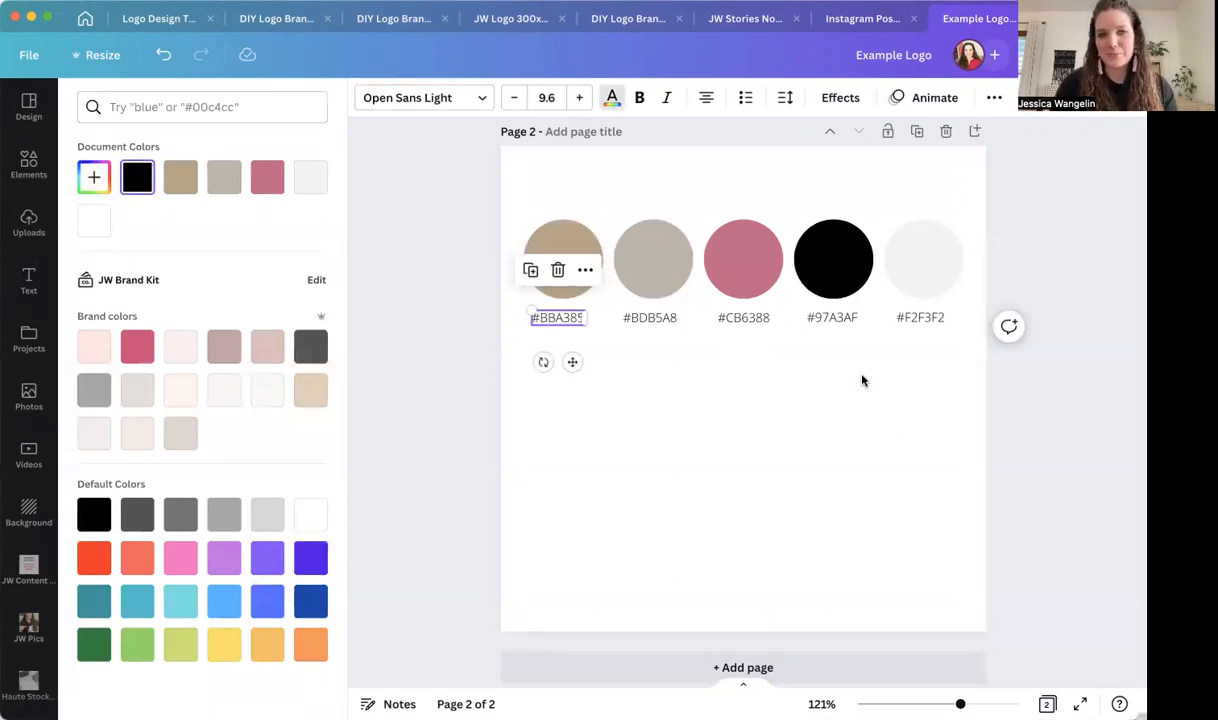
key("Escape")
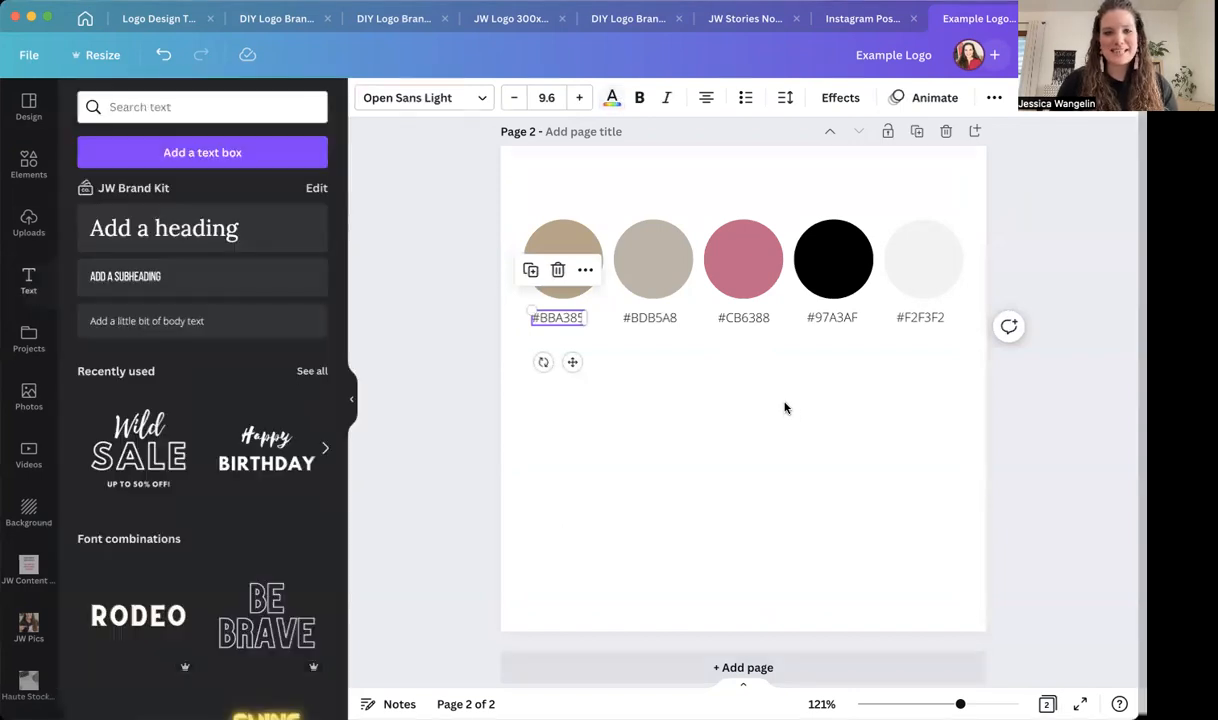
Add a blank third page to the logo design
left_click(630, 604)
left_click(662, 667)
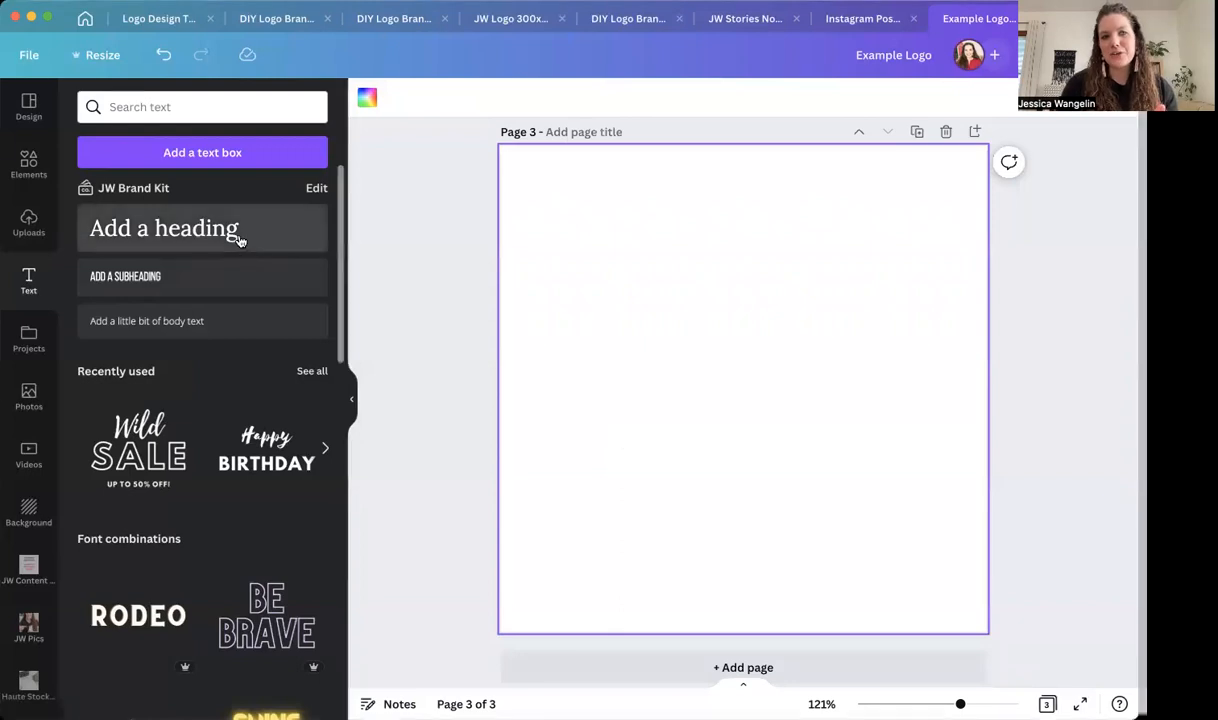
Browse the logo templates for font and layout inspiration
left_click(29, 160)
left_click(29, 105)
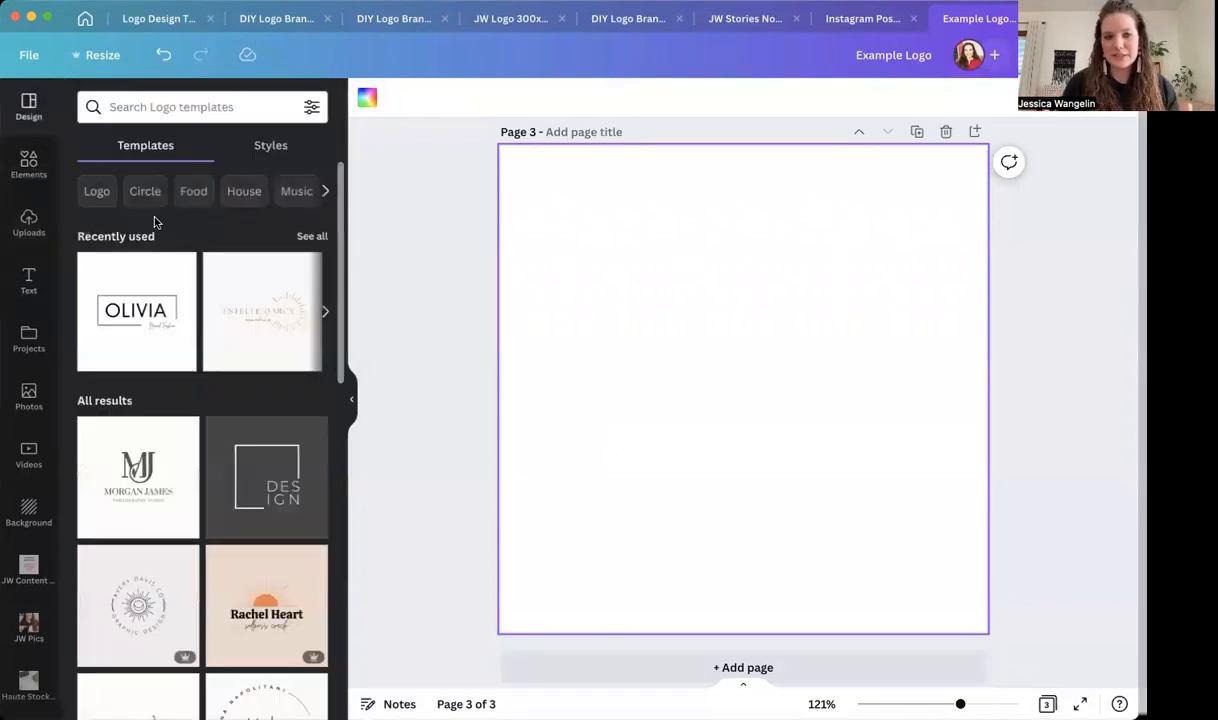
scroll(208, 356, "down", 5)
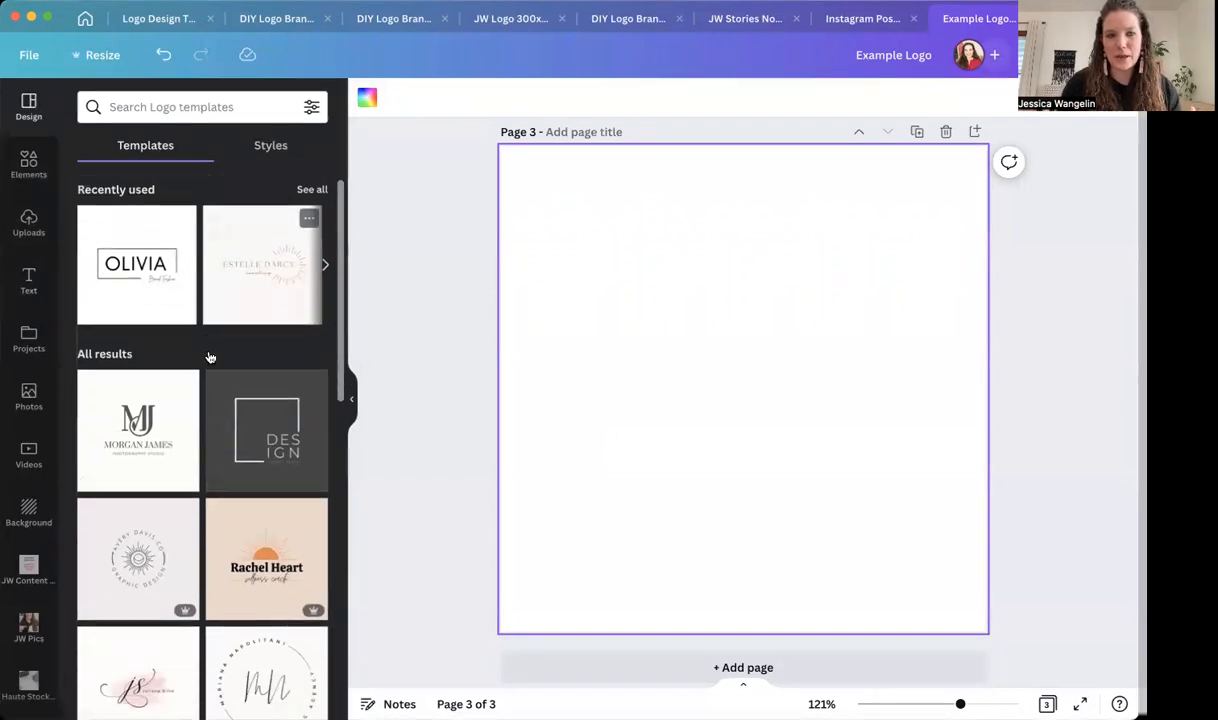
scroll(210, 357, "down", 2)
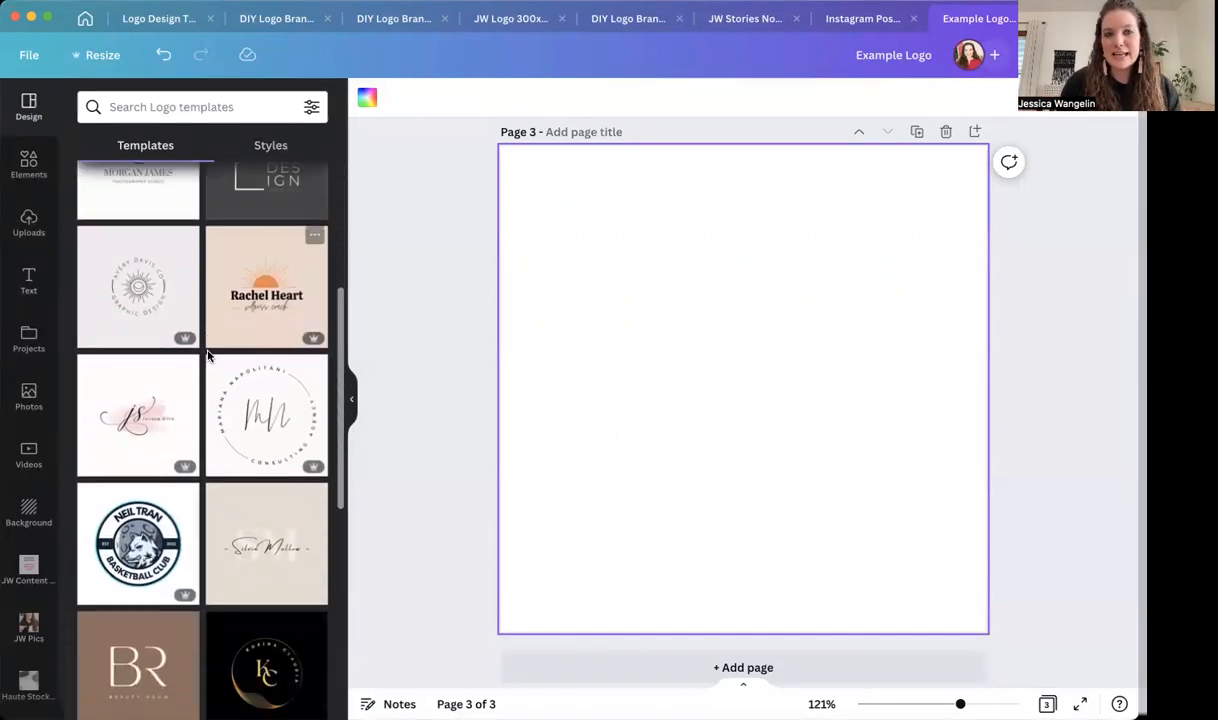
scroll(209, 356, "down", 1)
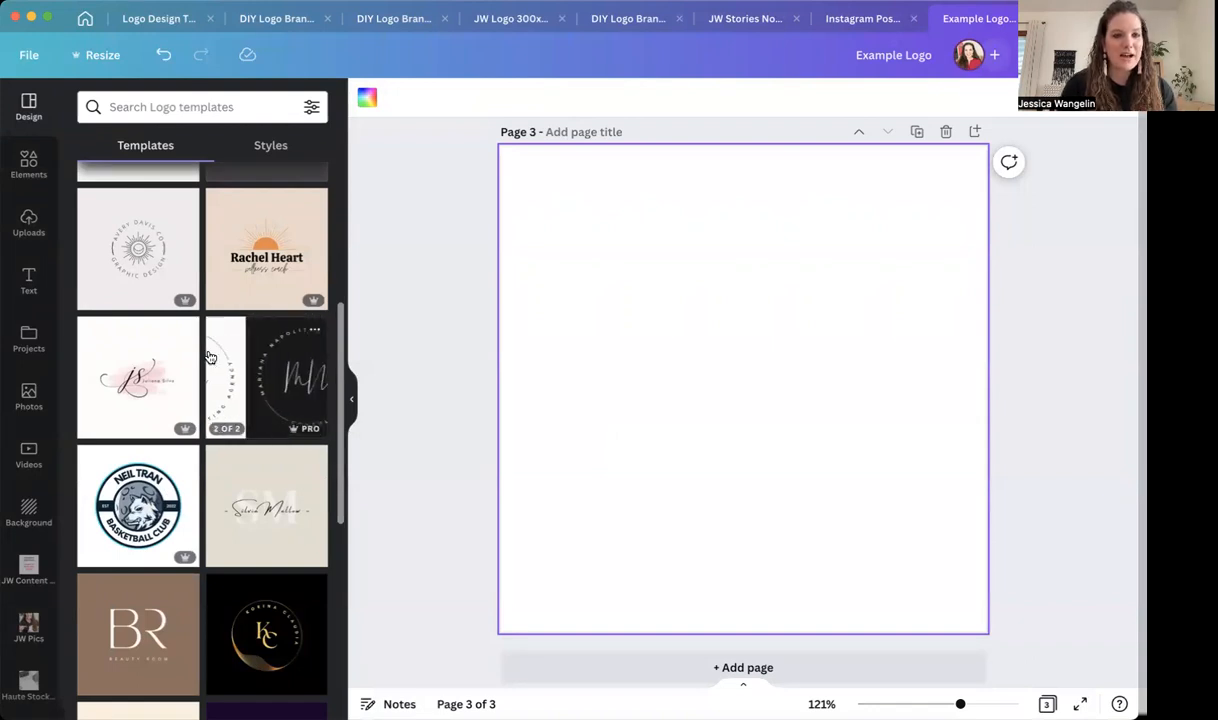
scroll(210, 357, "down", 3)
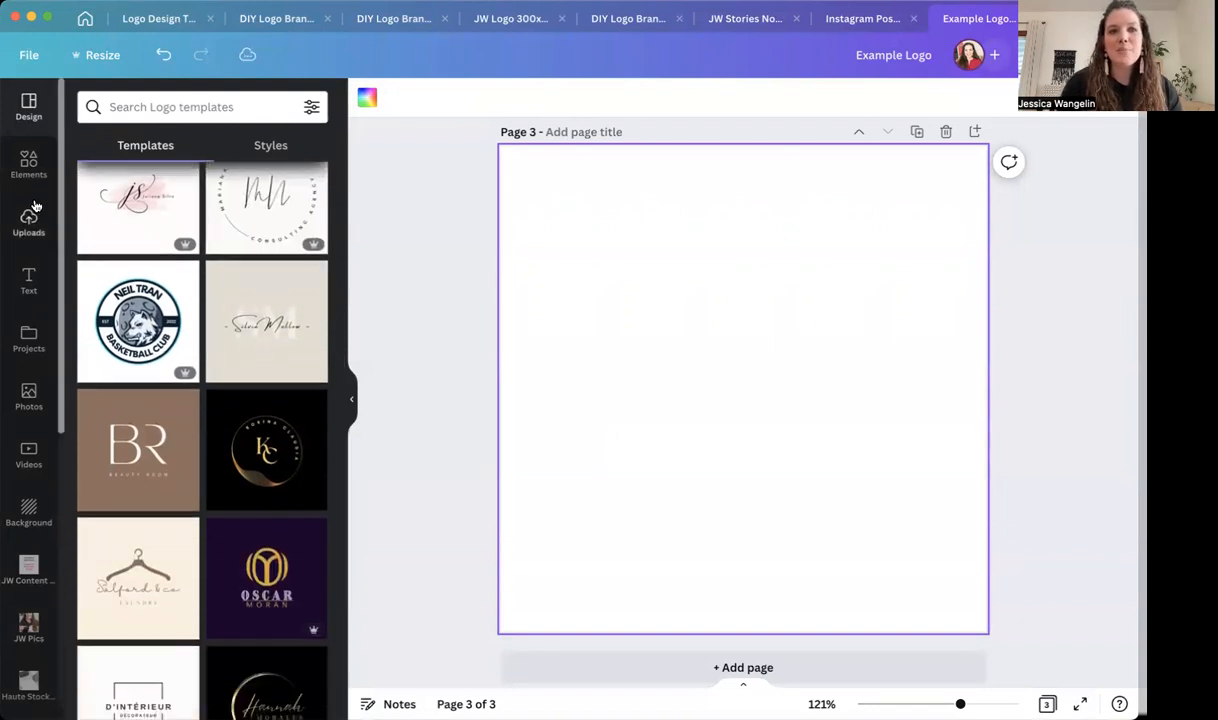
Examine the ready-made font combinations in the text library for styles suited to the logo
left_click(29, 279)
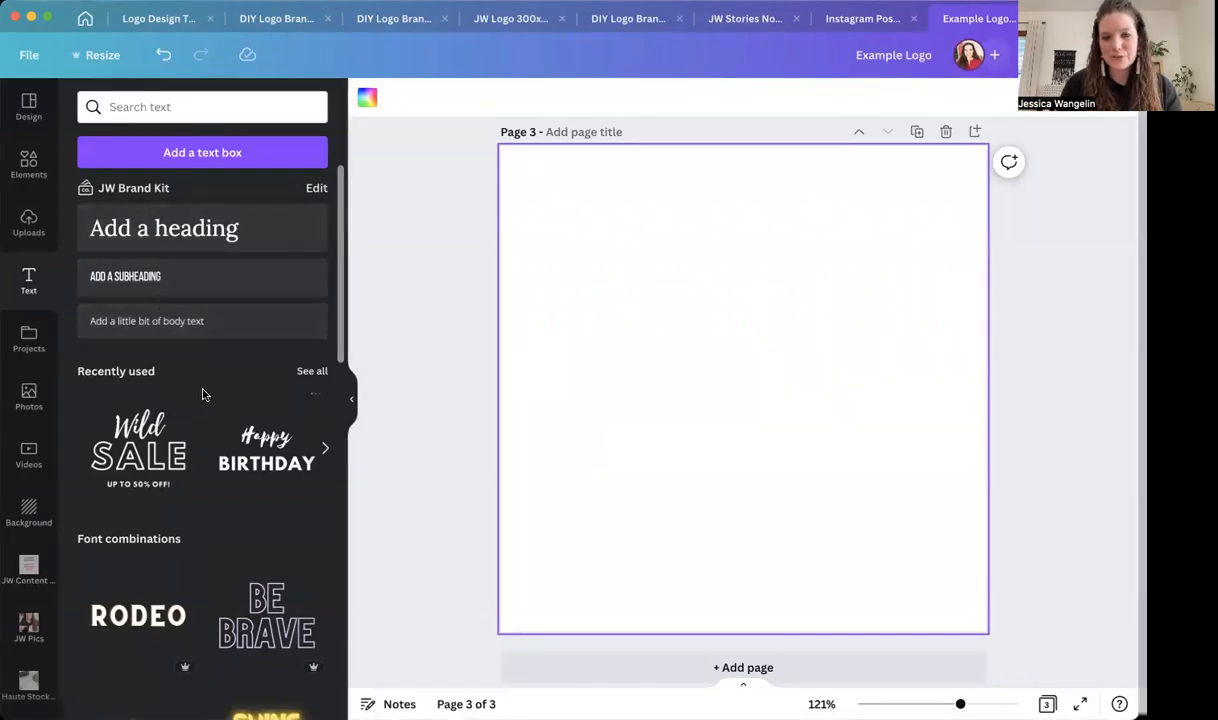
scroll(202, 395, "down", 1)
scroll(202, 395, "down", 6)
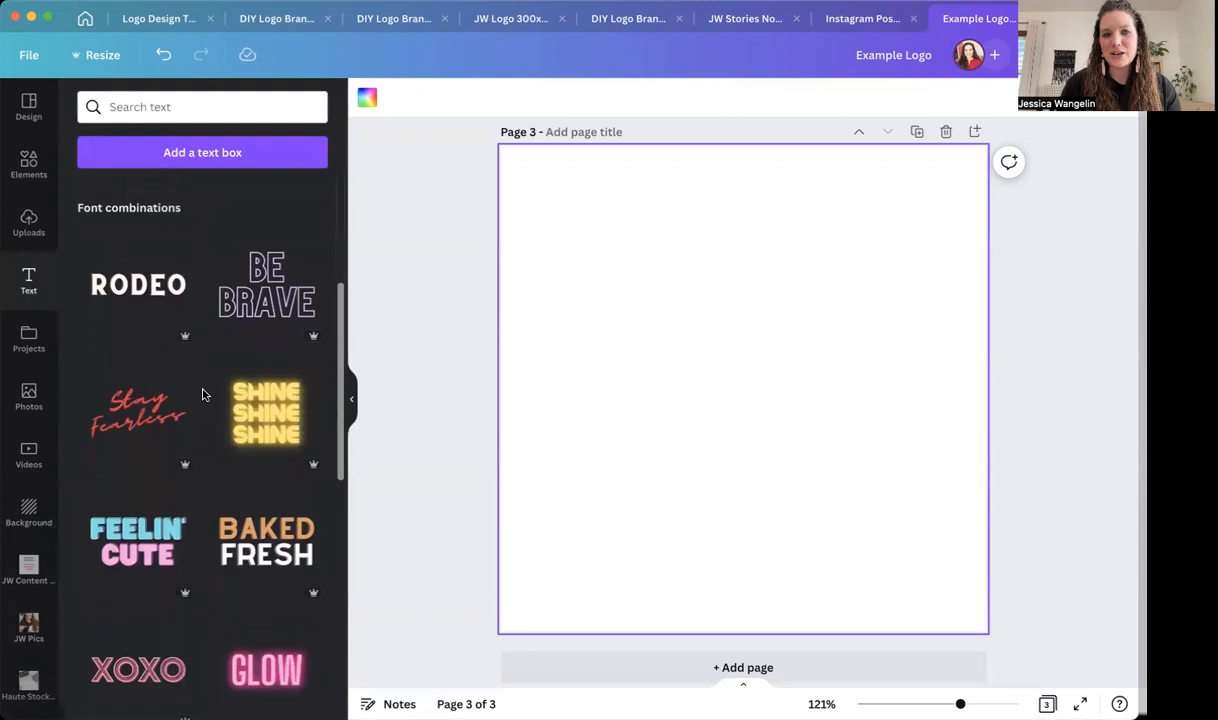
scroll(238, 430, "down", 4)
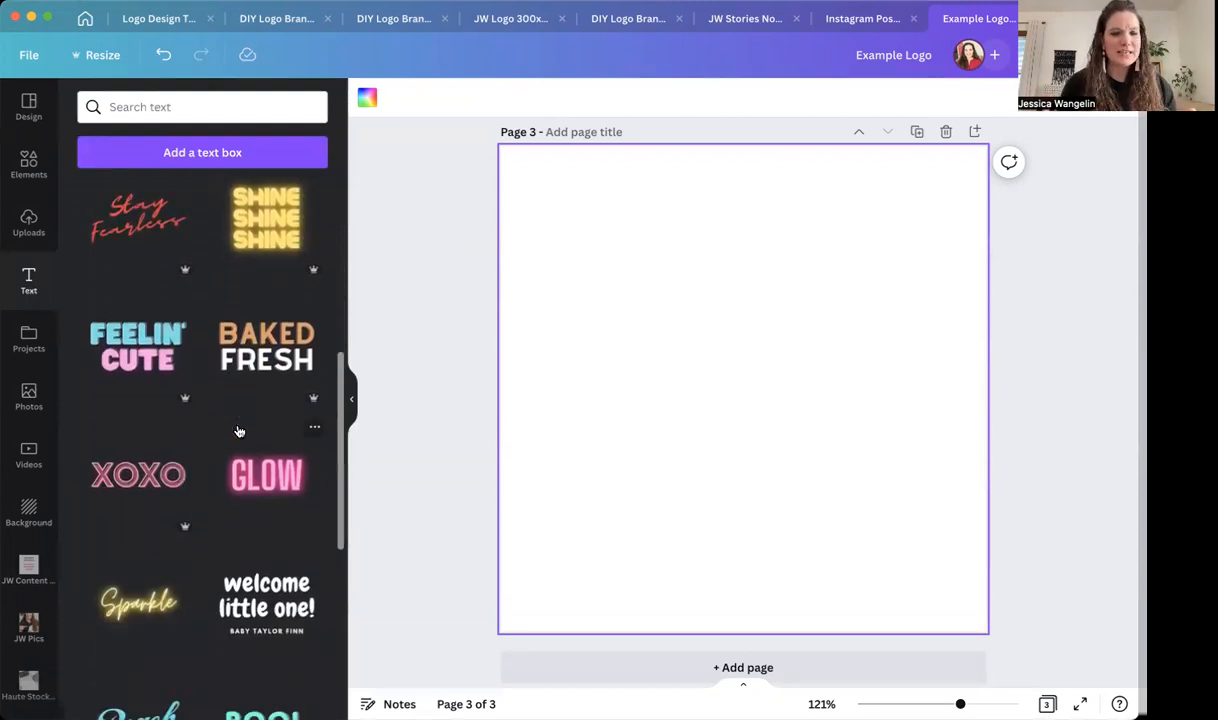
scroll(238, 430, "down", 5)
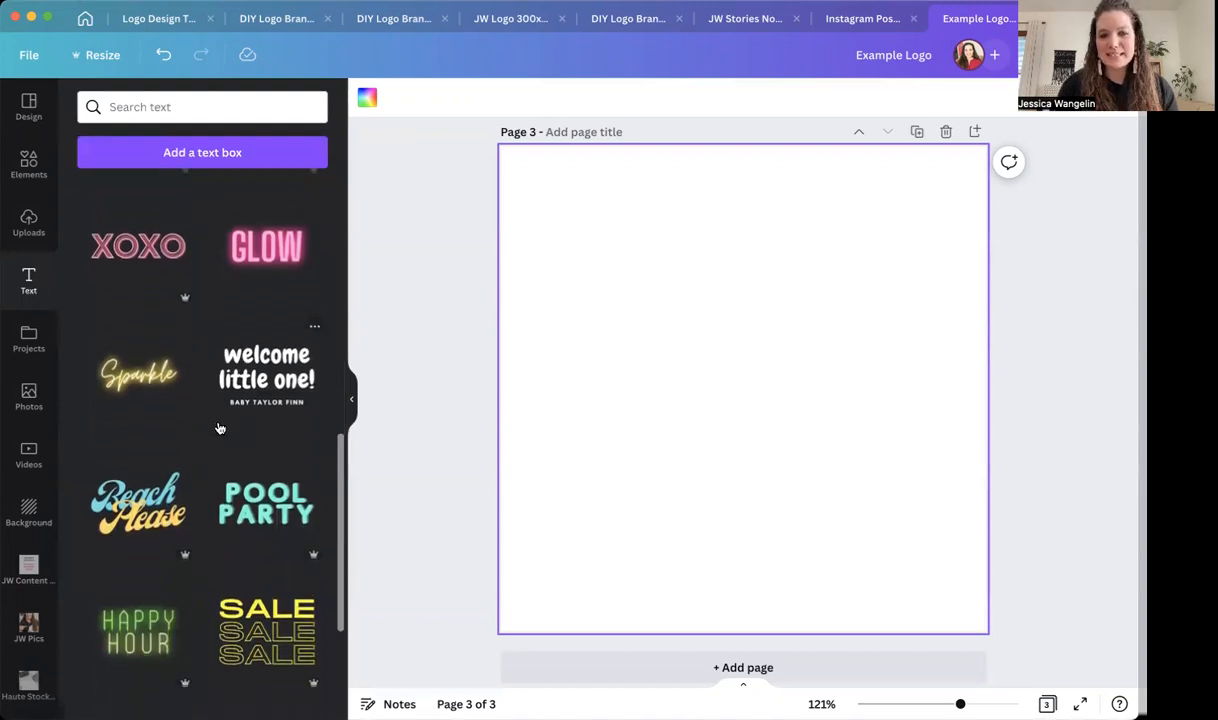
scroll(220, 428, "down", 7)
scroll(219, 428, "down", 5)
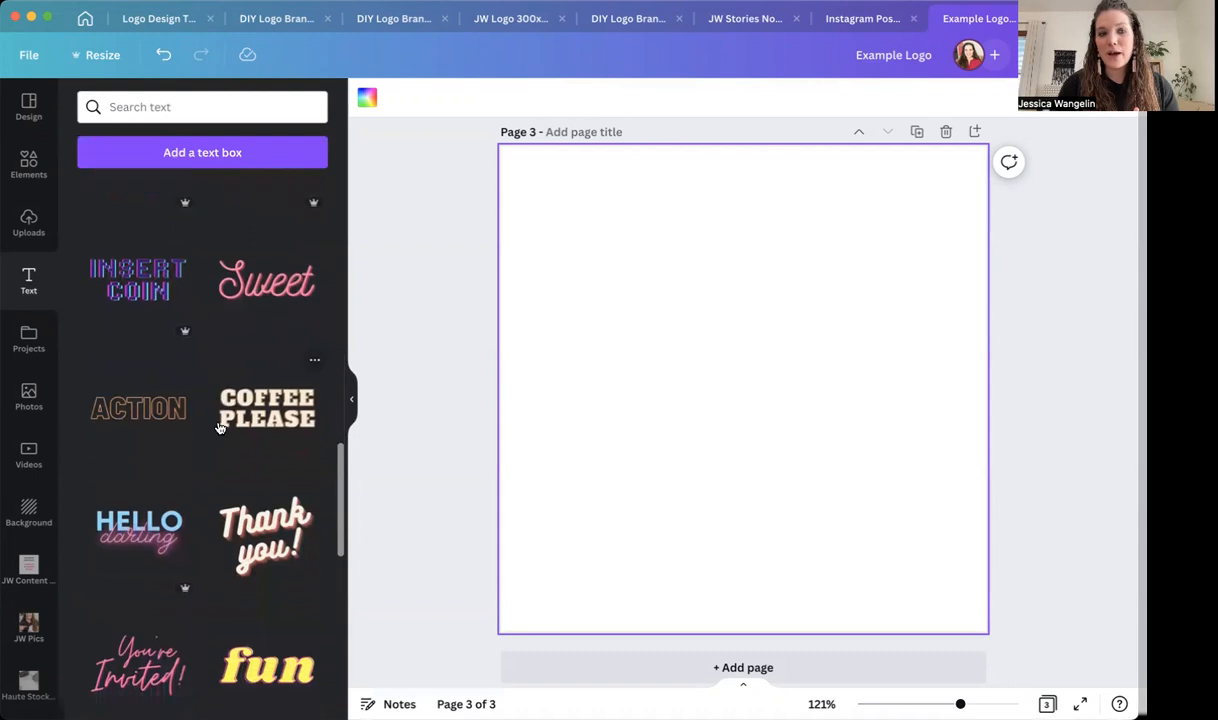
scroll(219, 428, "down", 1)
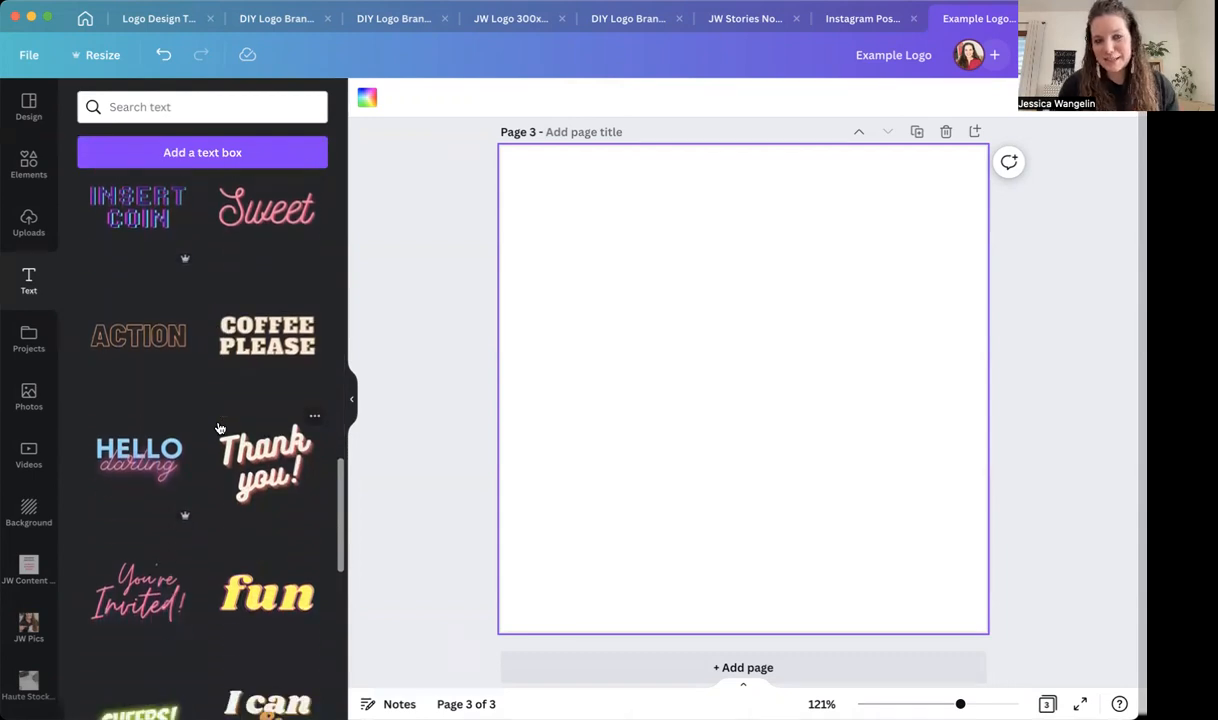
Add a heading with the sample first name to page 3 and move it slightly above the page's middle, centred horizontally
left_click(29, 163)
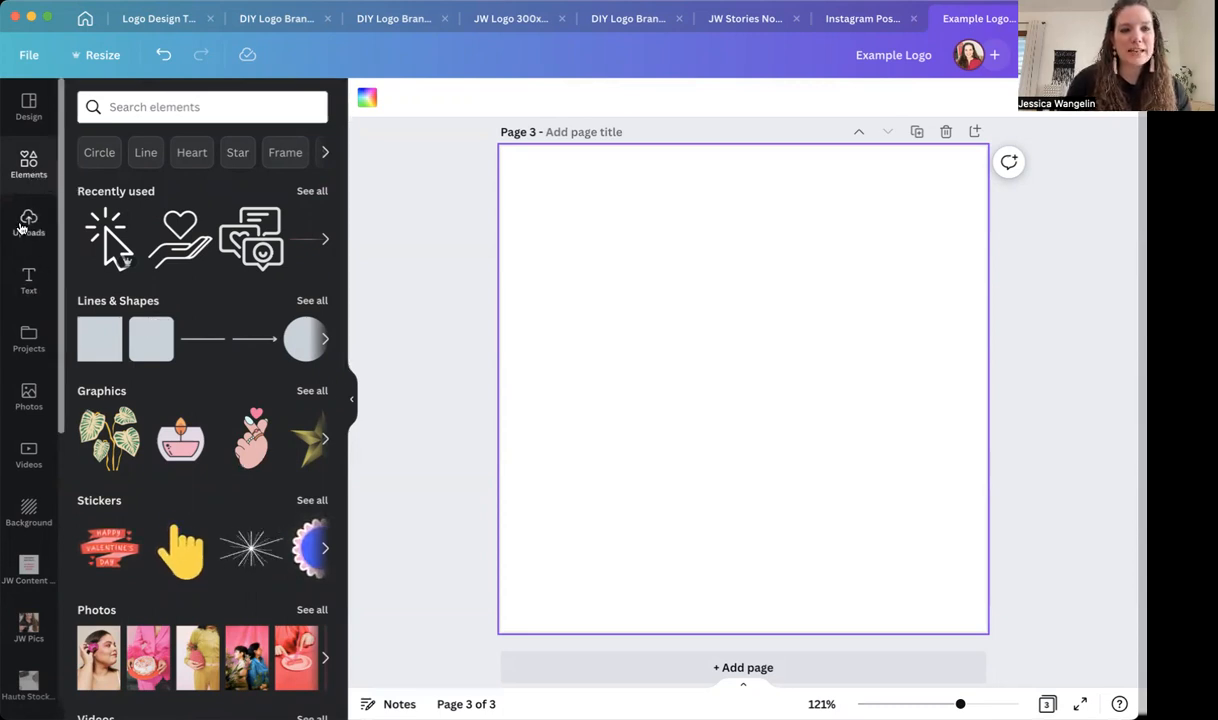
left_click(28, 278)
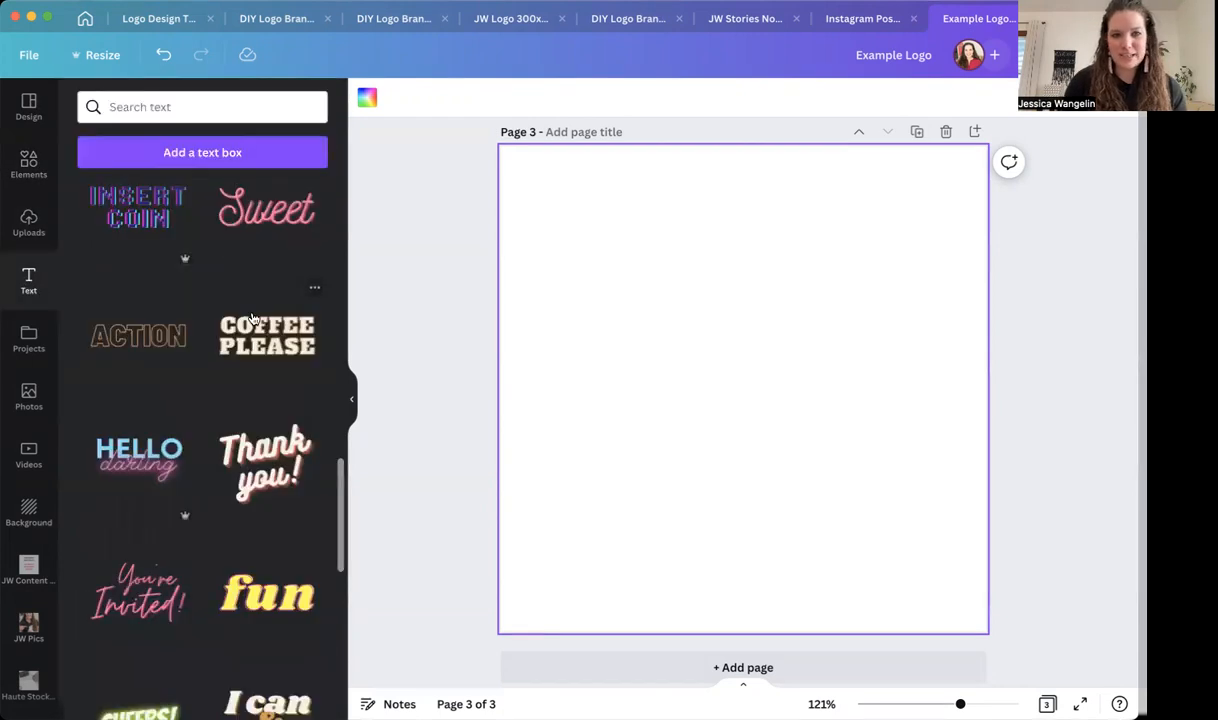
scroll(163, 244, "up", 10)
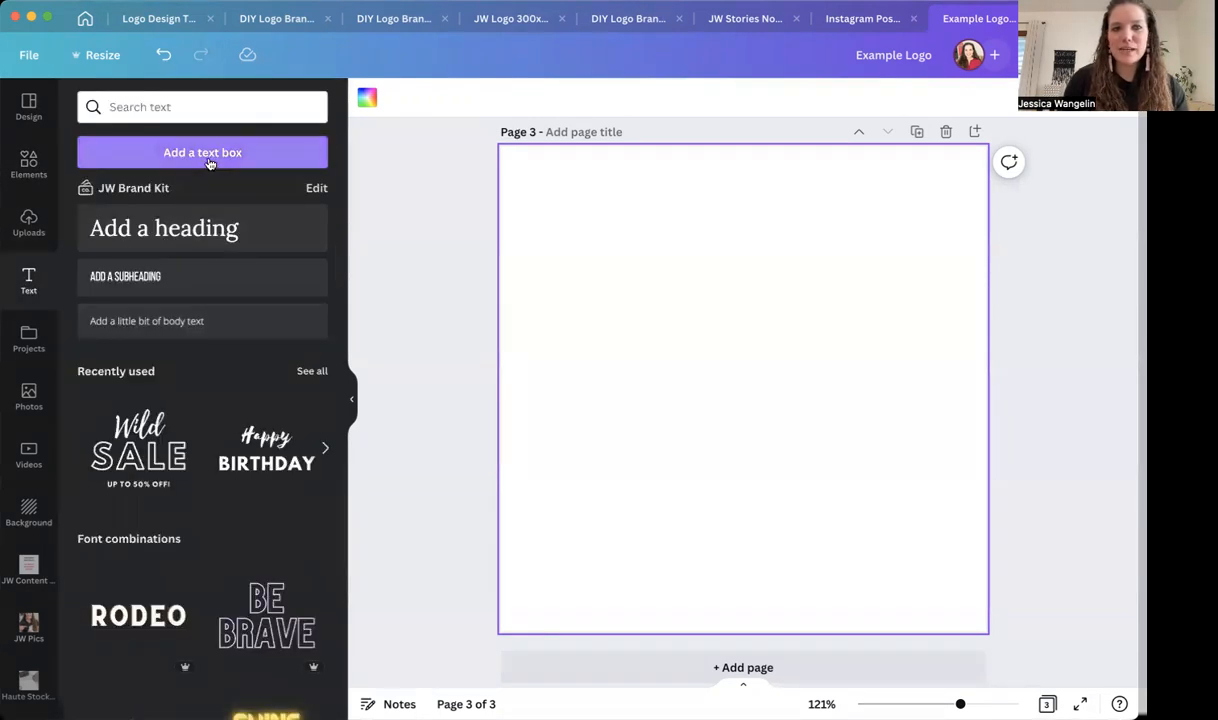
left_click(207, 229)
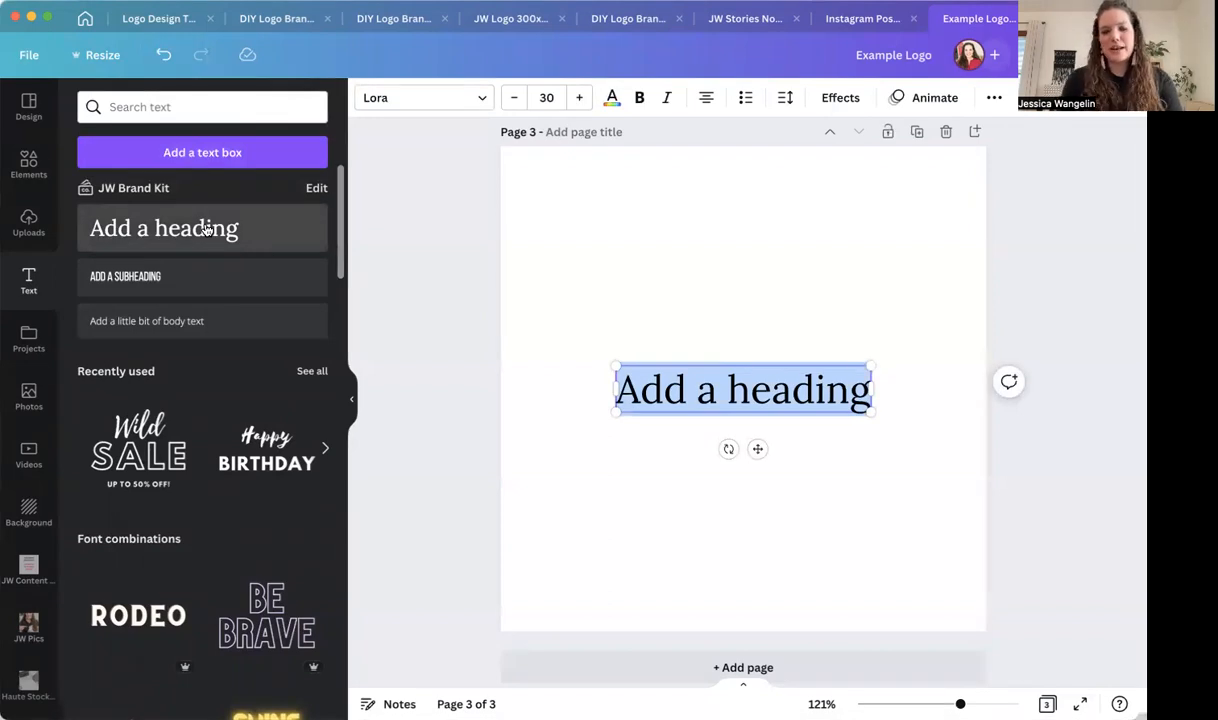
type("Jul")
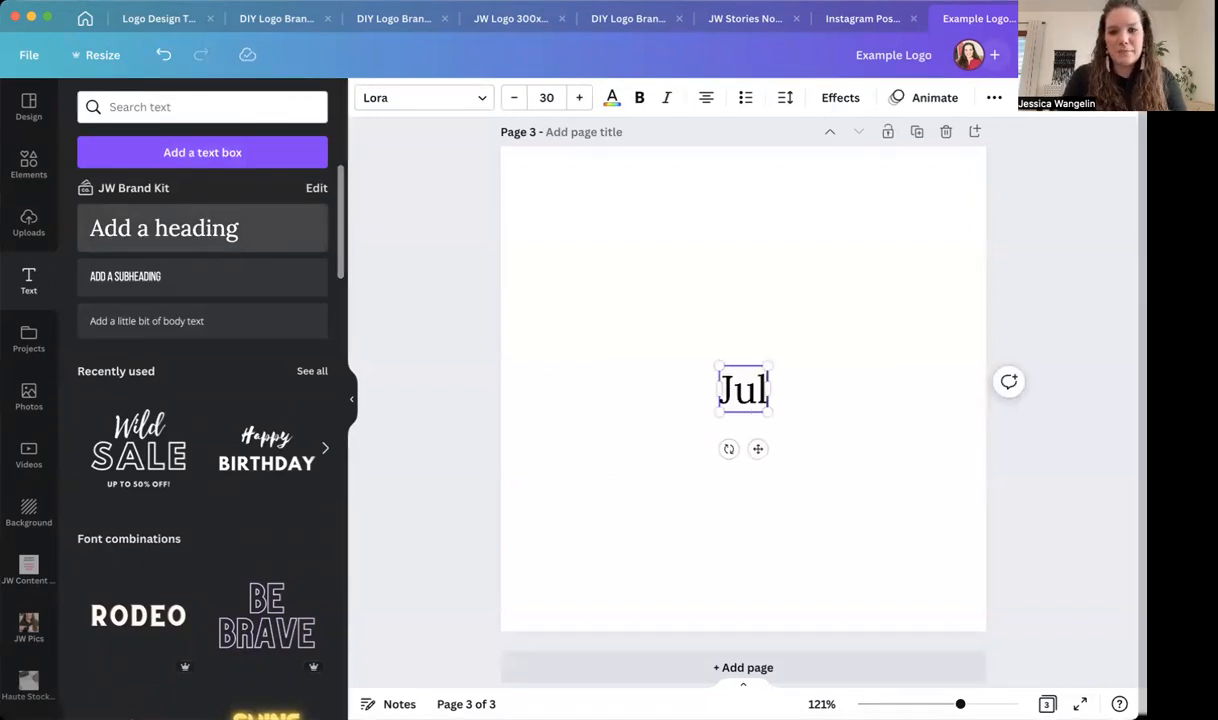
type("ie")
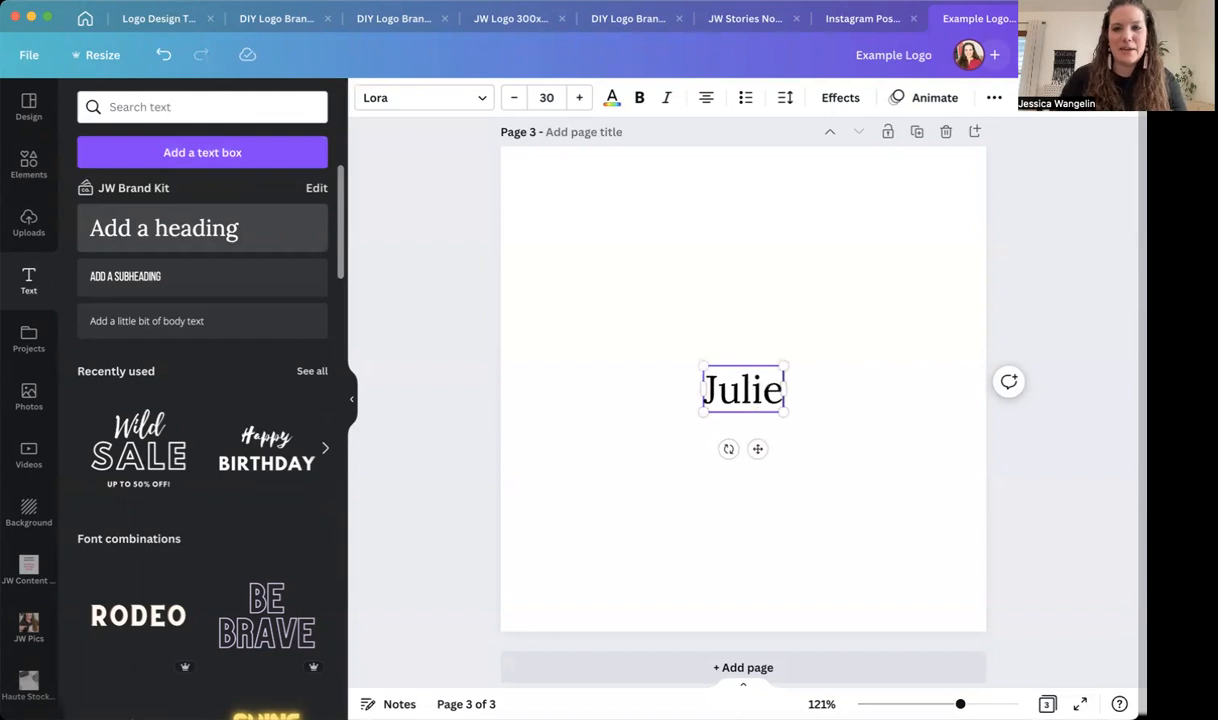
left_click_drag(759, 447, 762, 381)
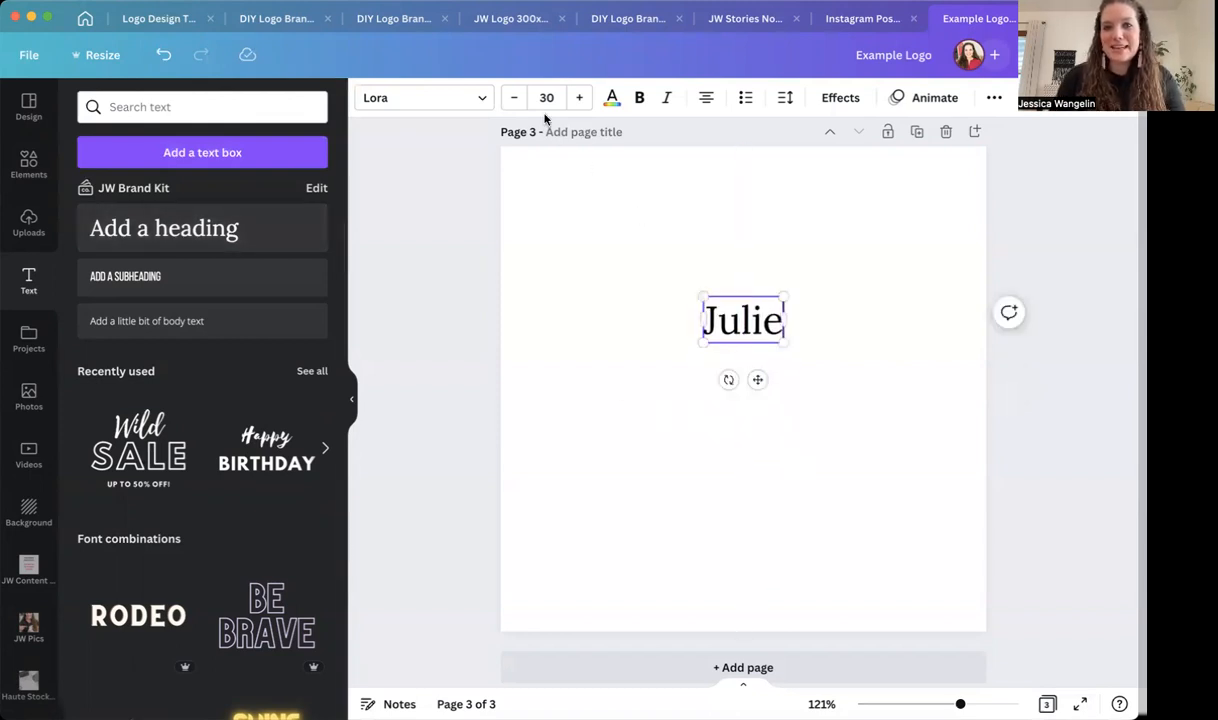
Review the fonts available for the name heading and the ready-made font combinations
left_click(482, 100)
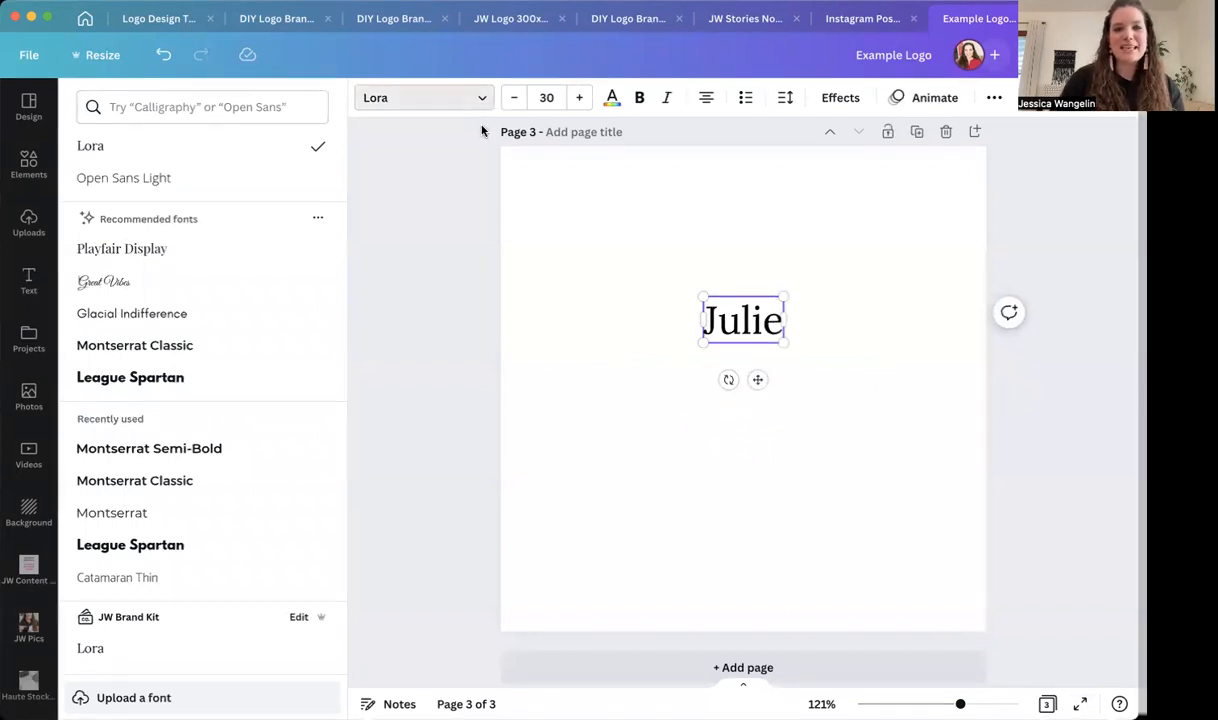
left_click(29, 279)
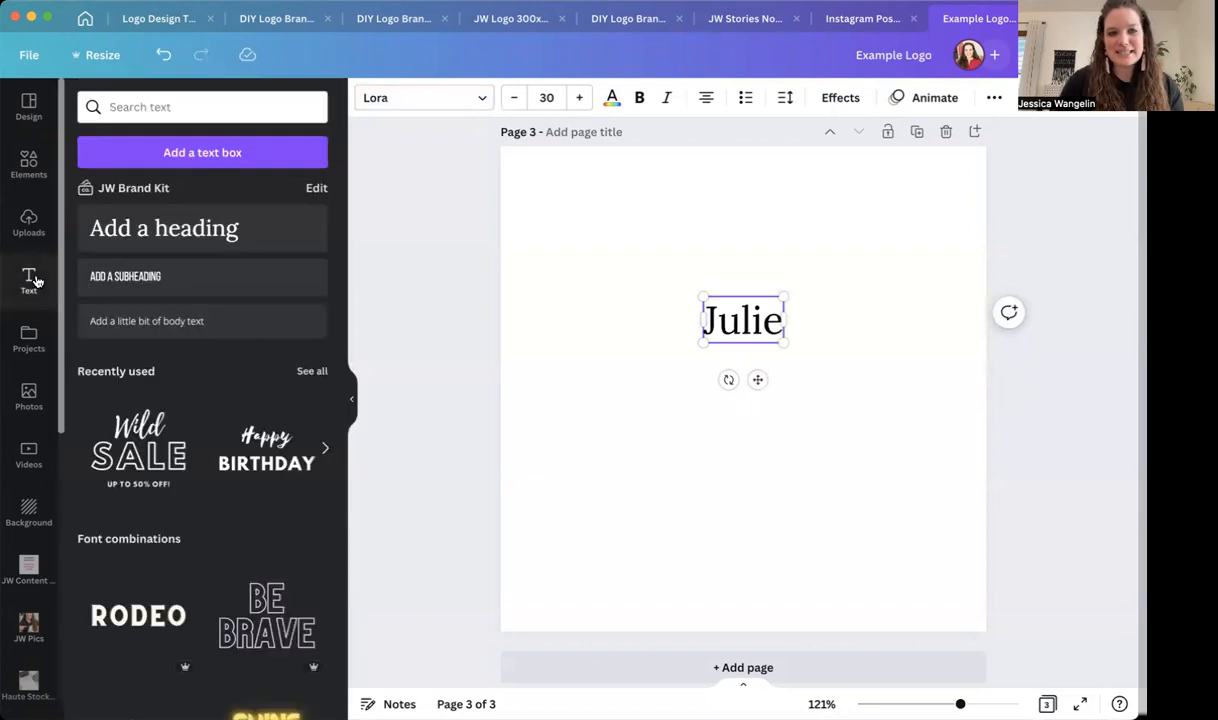
scroll(210, 369, "down", 8)
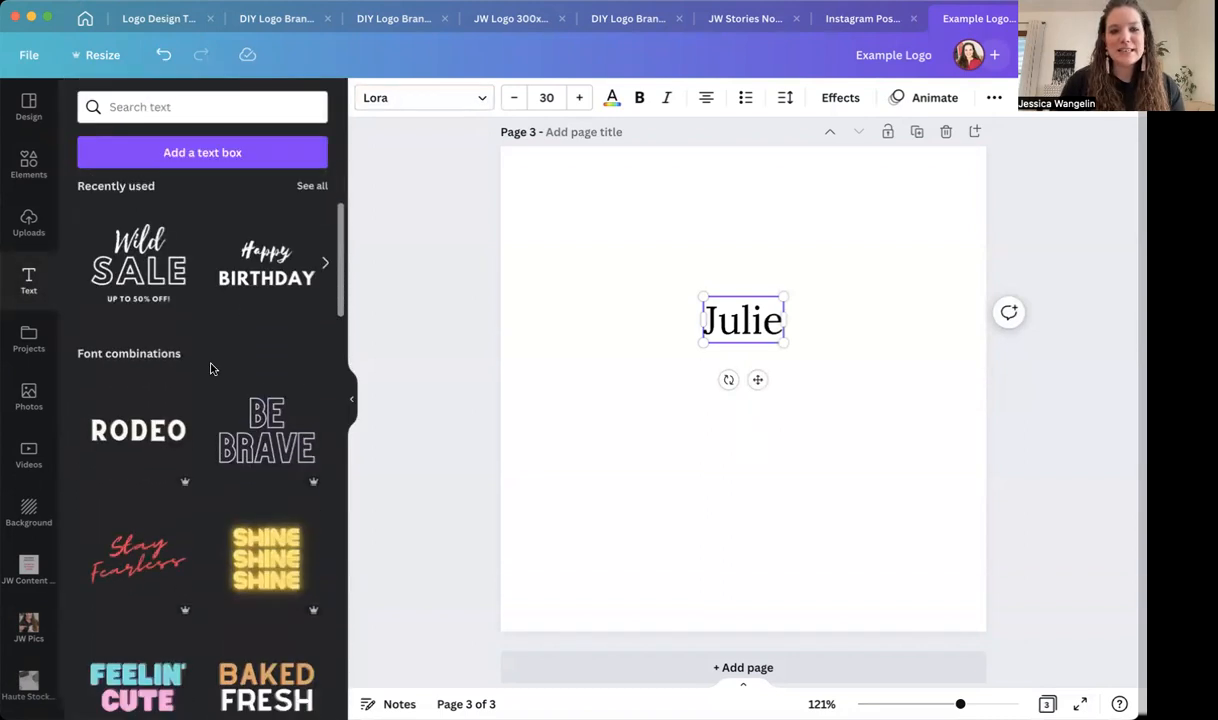
scroll(210, 369, "down", 8)
scroll(211, 369, "up", 12)
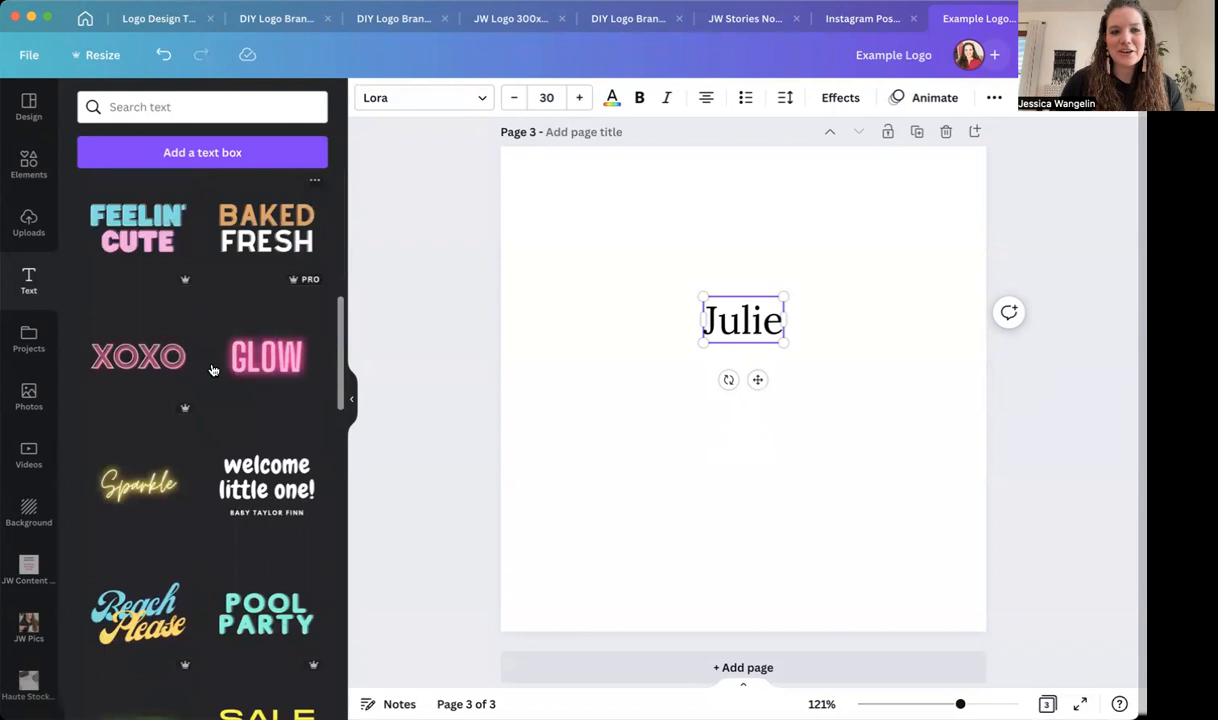
scroll(212, 370, "up", 4)
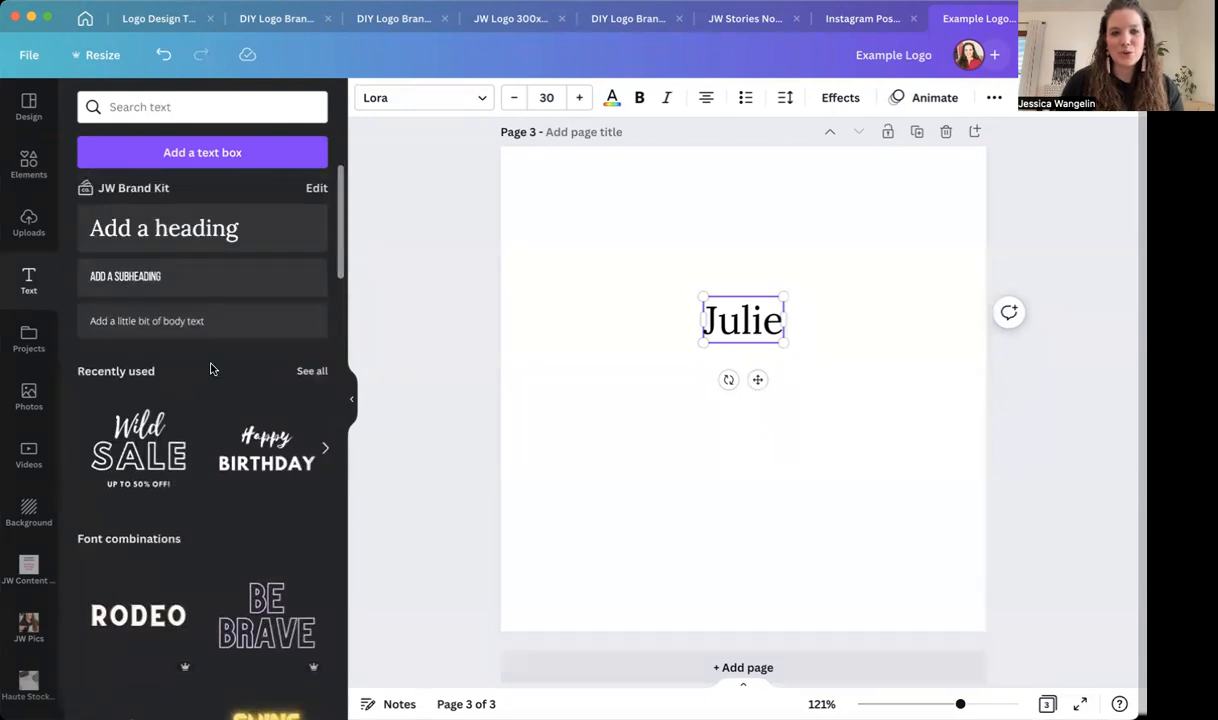
Browse the elements and background libraries for graphics, frames, grids, collections, patterns and gradients
left_click(29, 170)
scroll(257, 400, "down", 8)
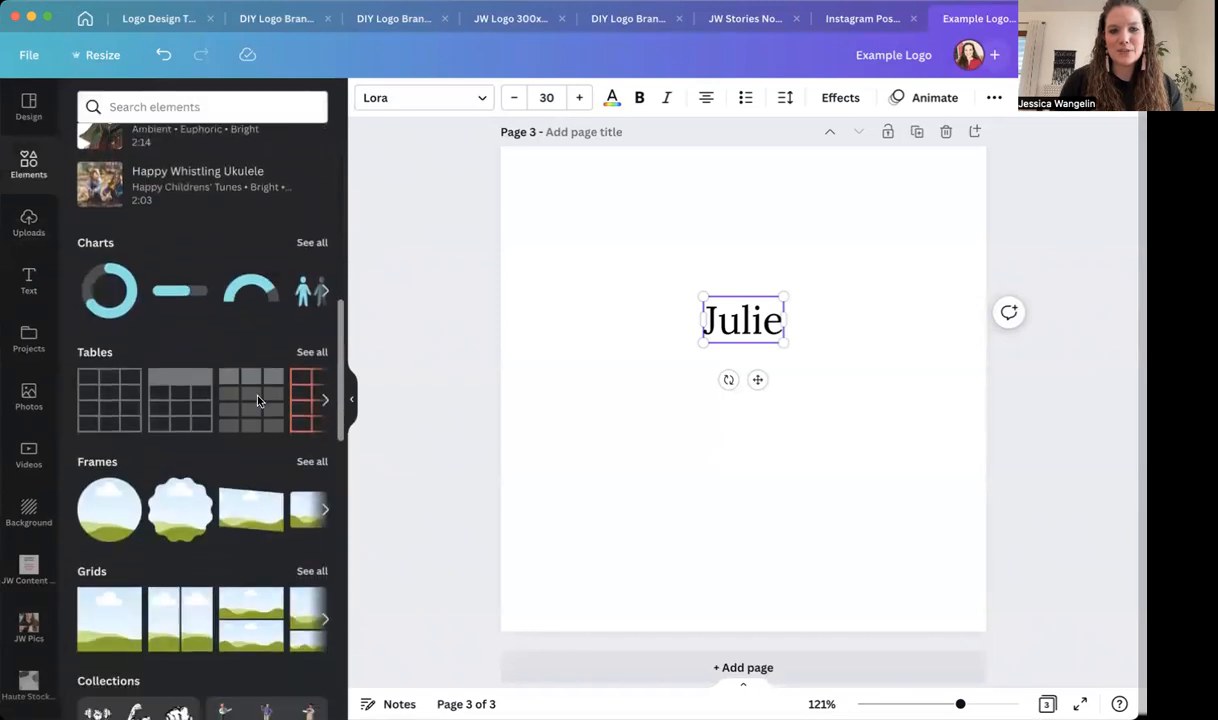
scroll(257, 400, "down", 5)
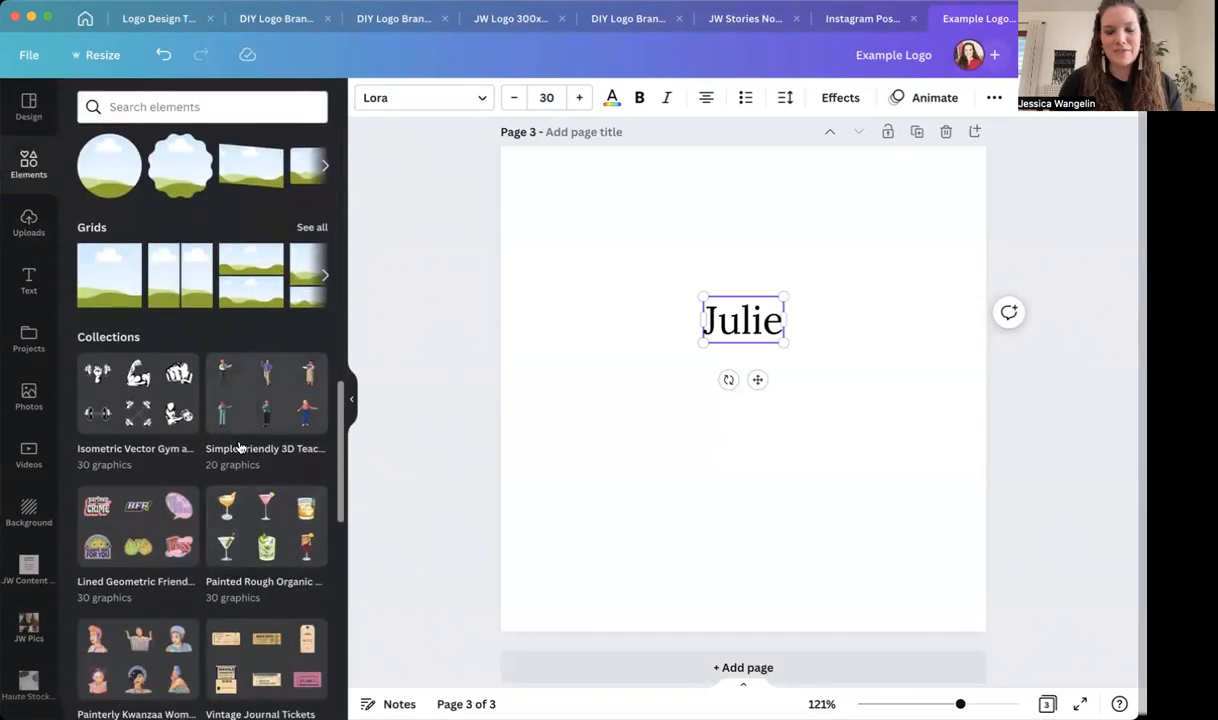
scroll(220, 440, "down", 4)
scroll(197, 440, "up", 6)
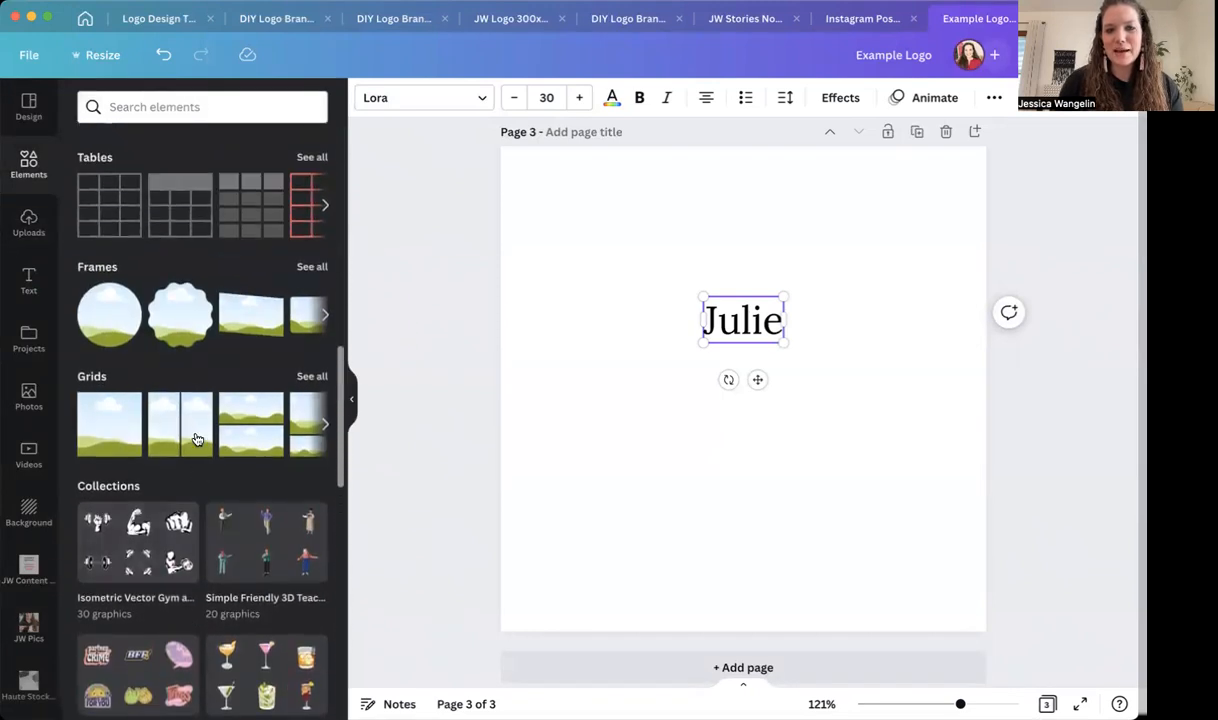
scroll(197, 440, "up", 10)
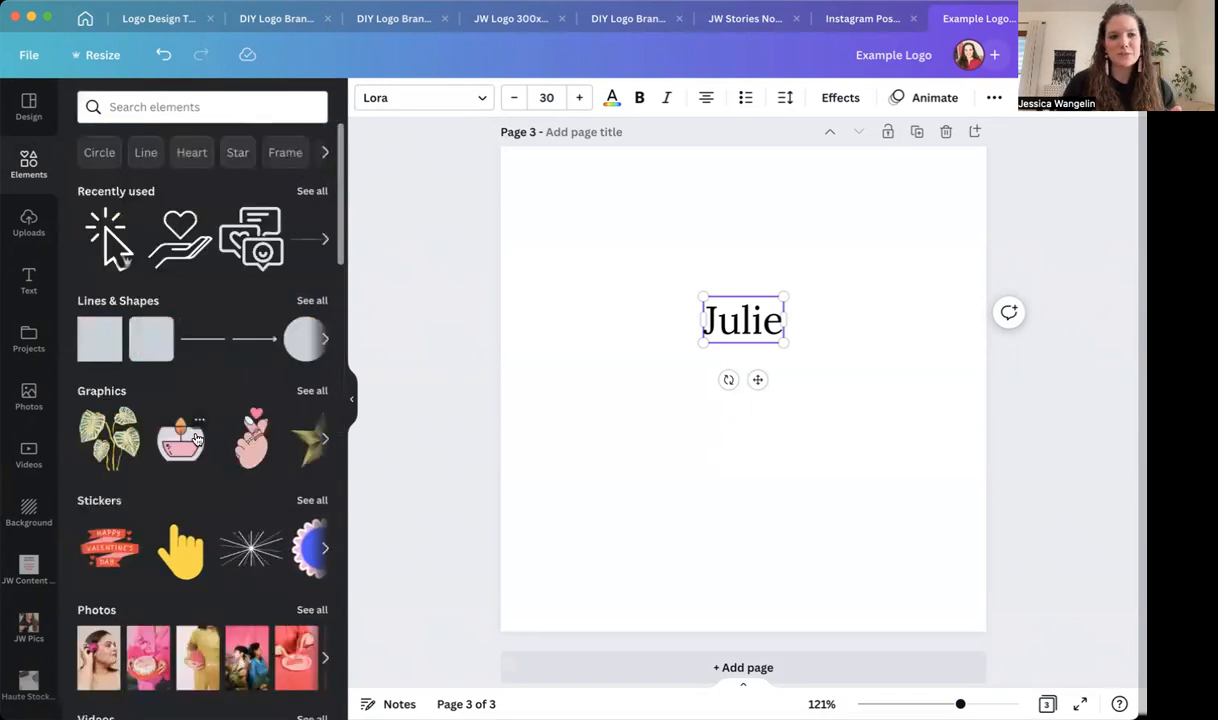
left_click(30, 510)
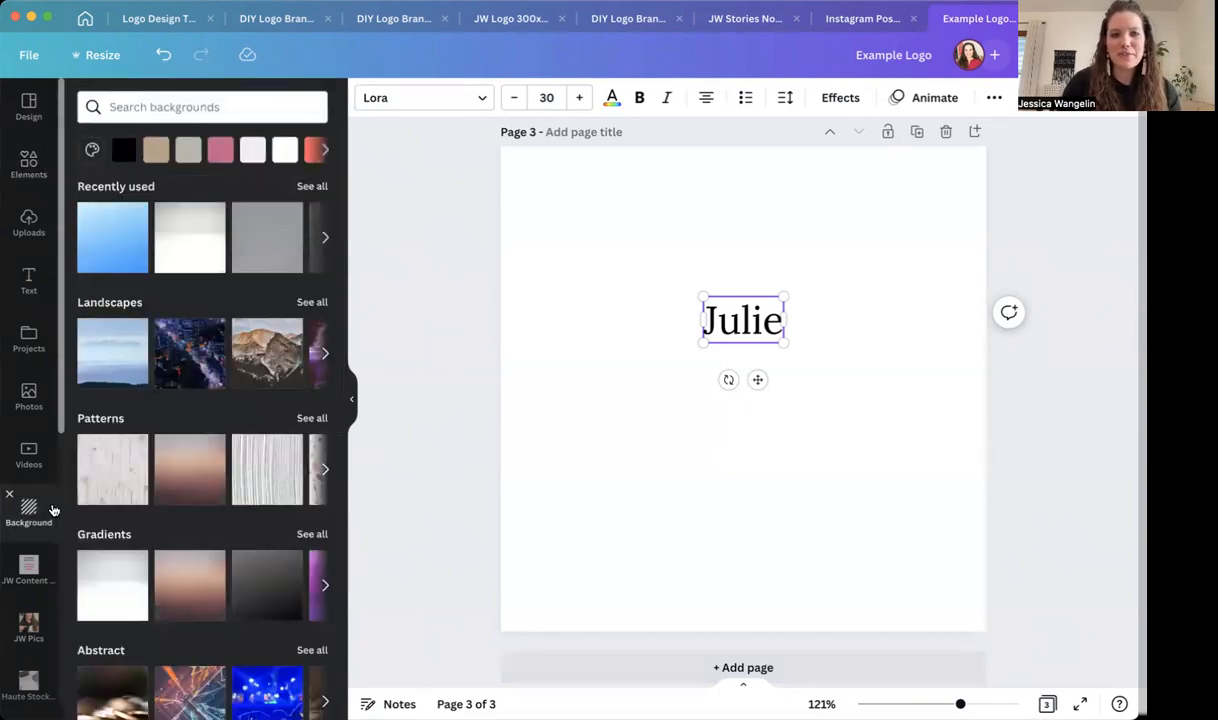
scroll(128, 468, "down", 3)
scroll(128, 470, "up", 3)
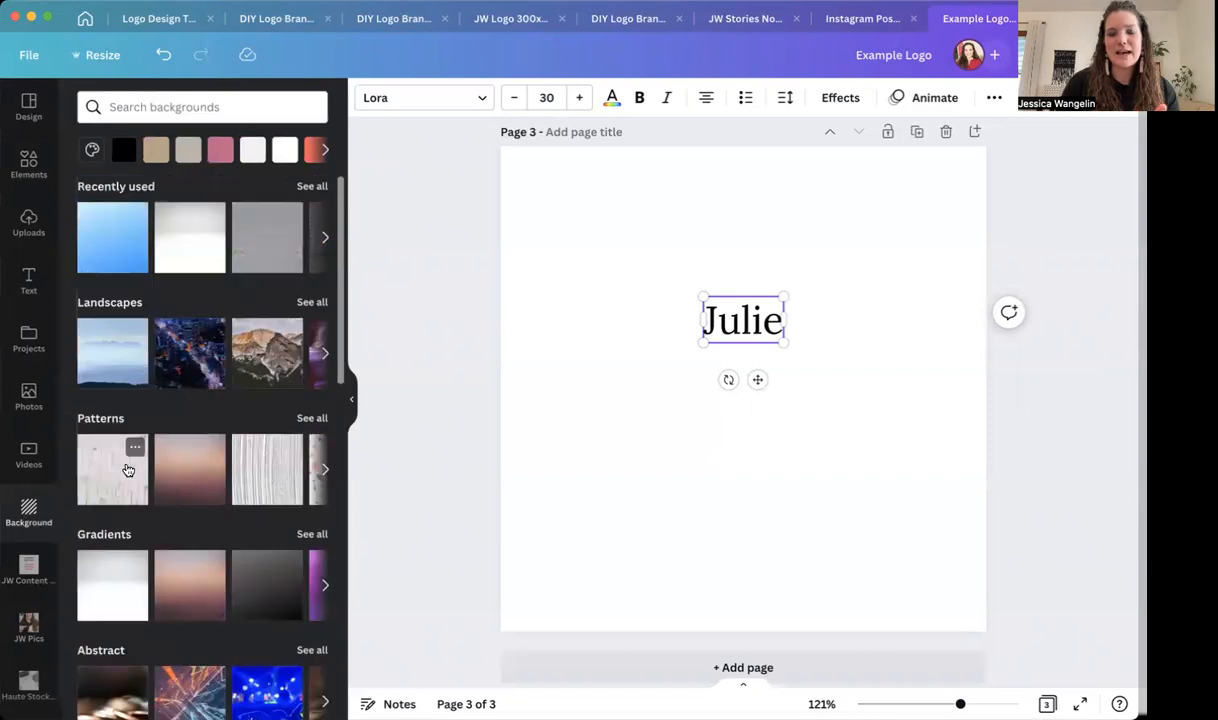
Add a body text box directly below the name heading on page 3
left_click(31, 166)
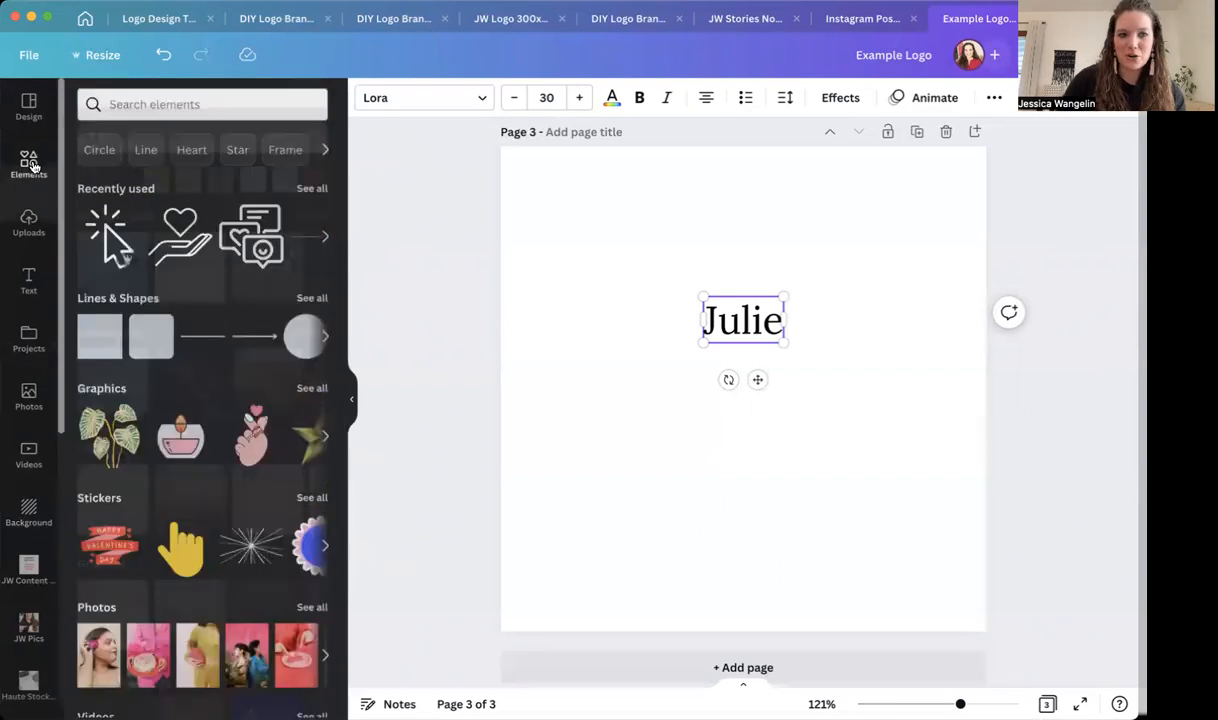
left_click(29, 280)
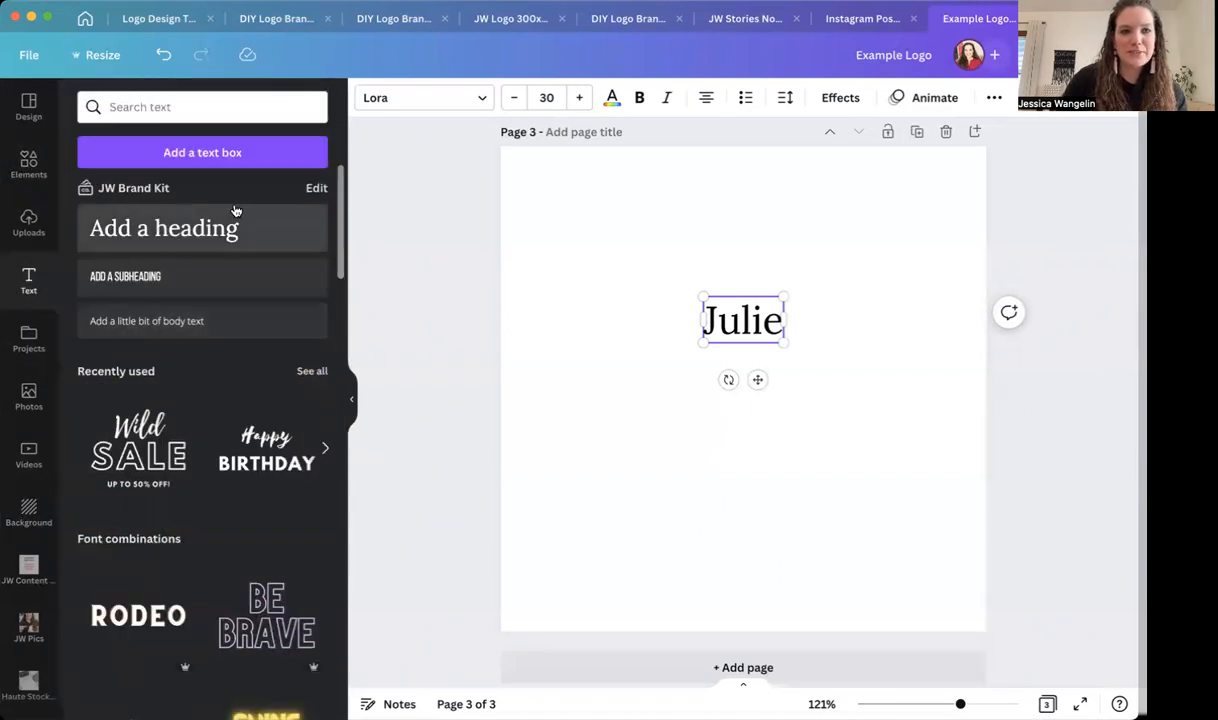
left_click(199, 160)
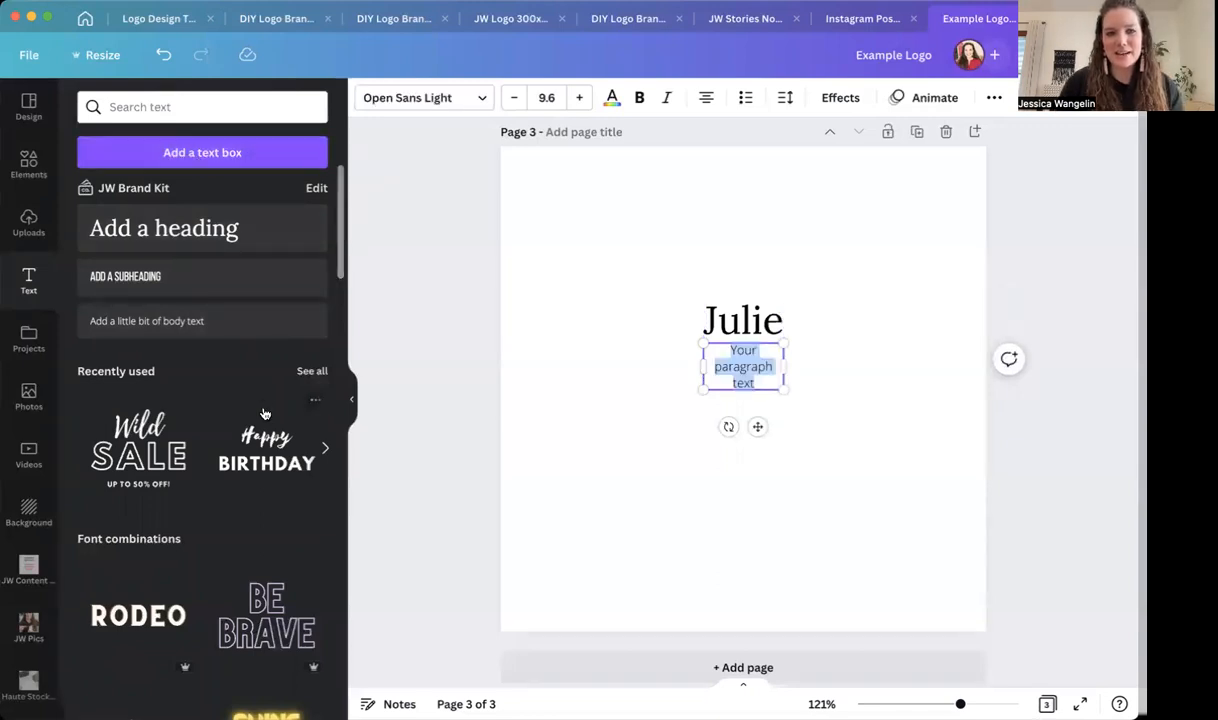
Look through the recently used text styles, search the text library for "style" and review the font combinations
left_click(310, 371)
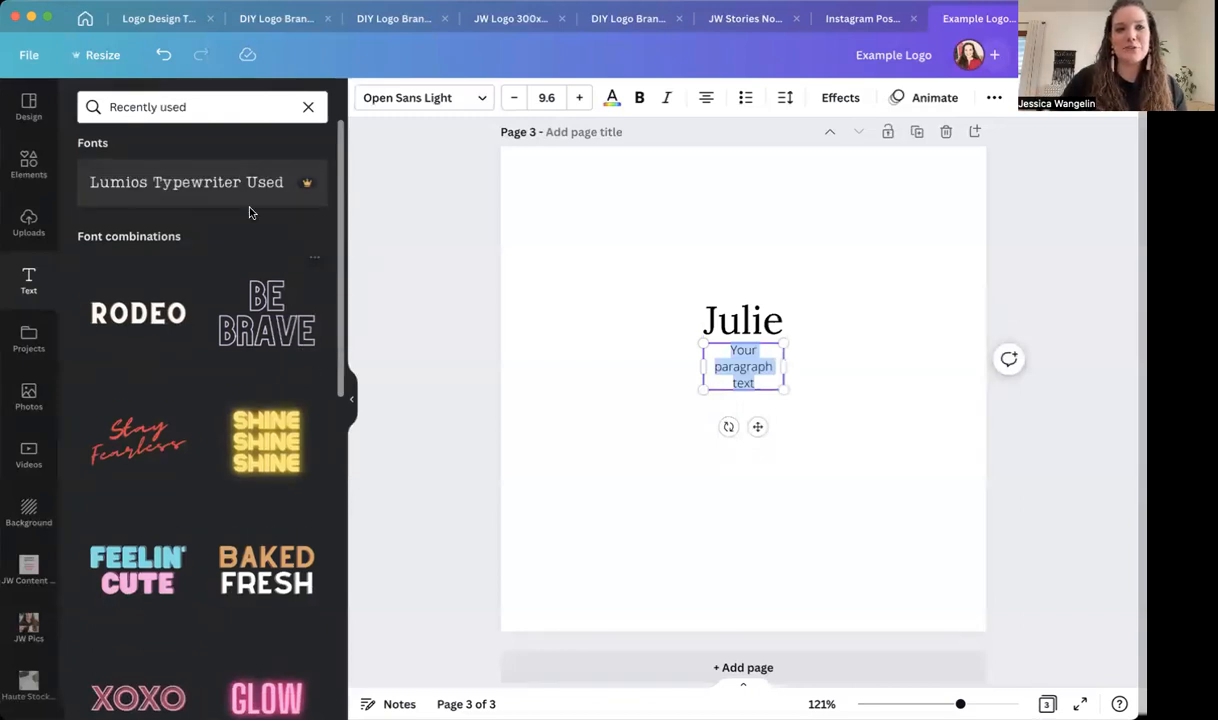
left_click(308, 107)
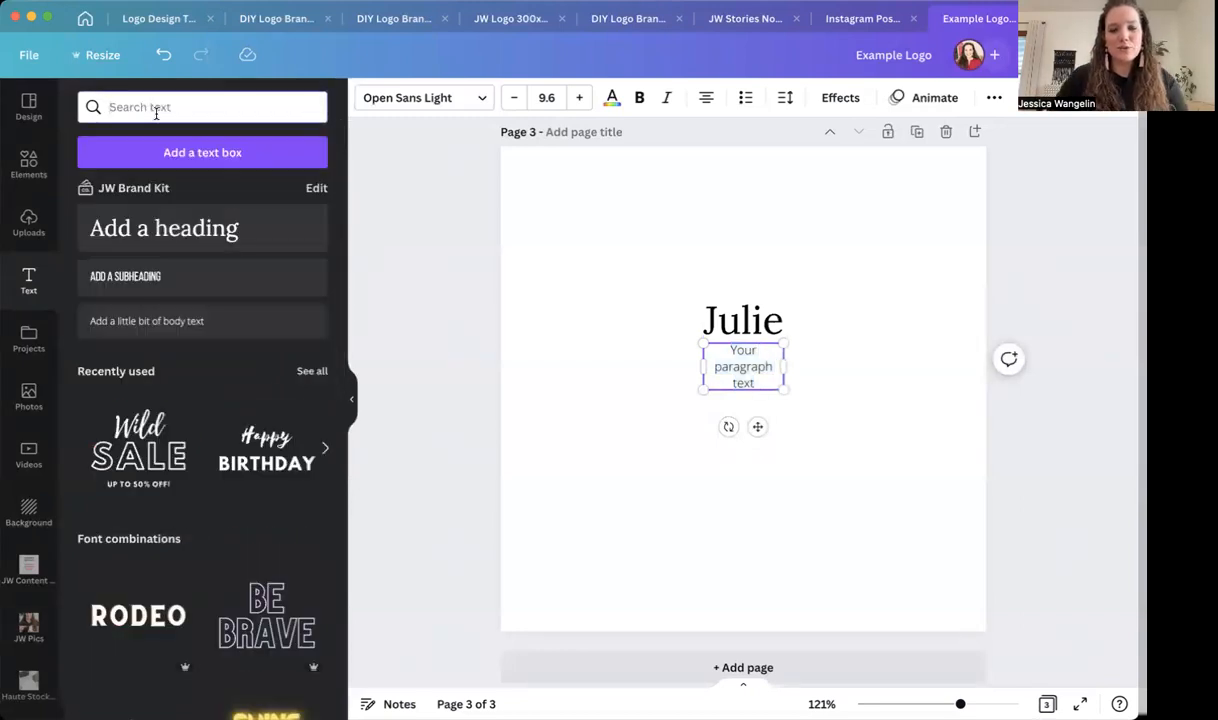
type("style")
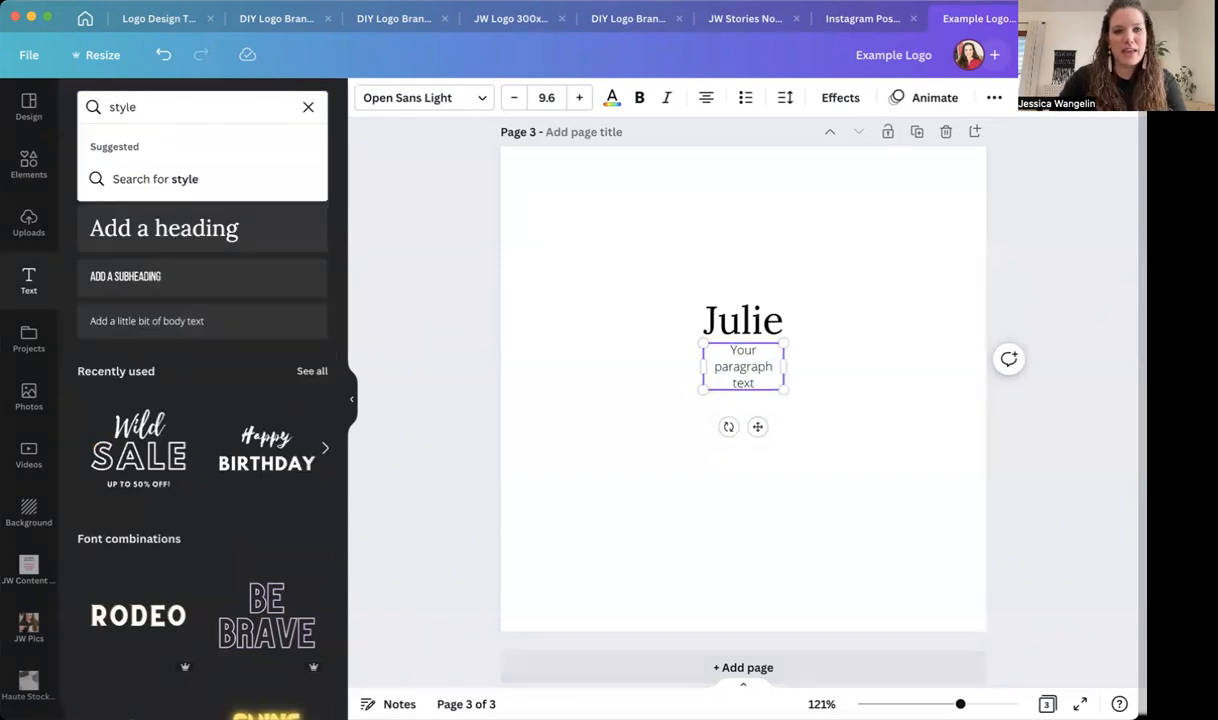
key("Return")
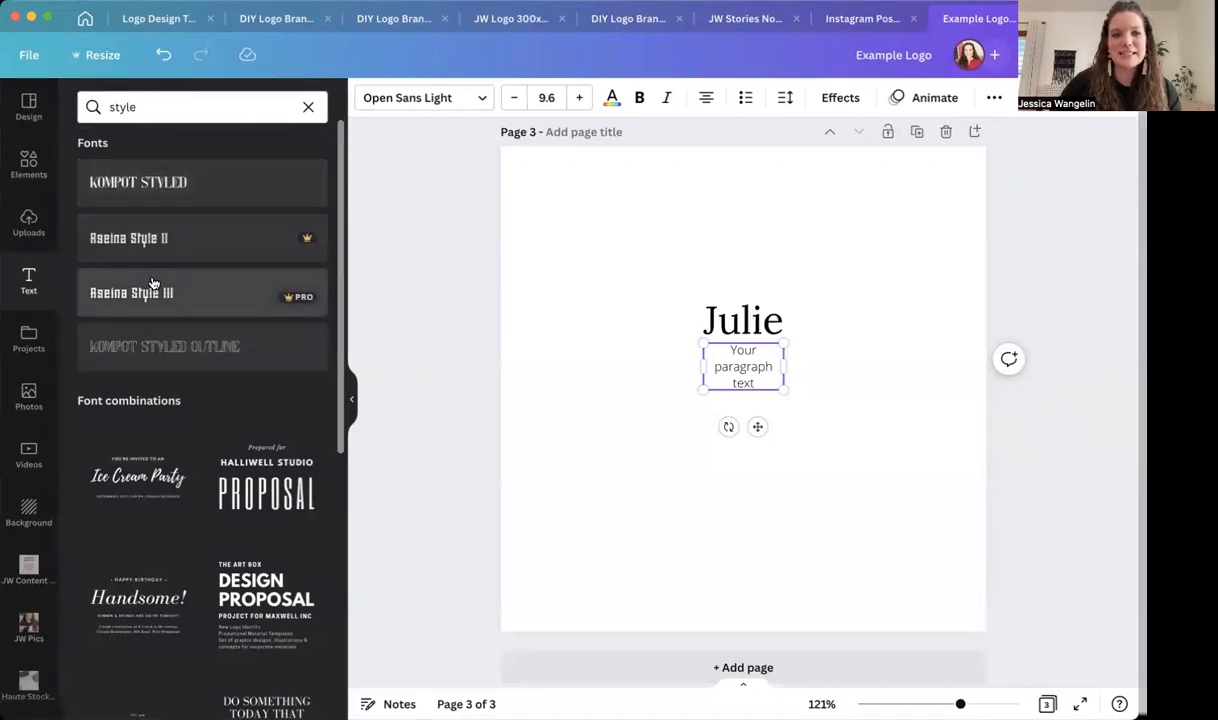
scroll(207, 416, "down", 3)
scroll(208, 418, "down", 3)
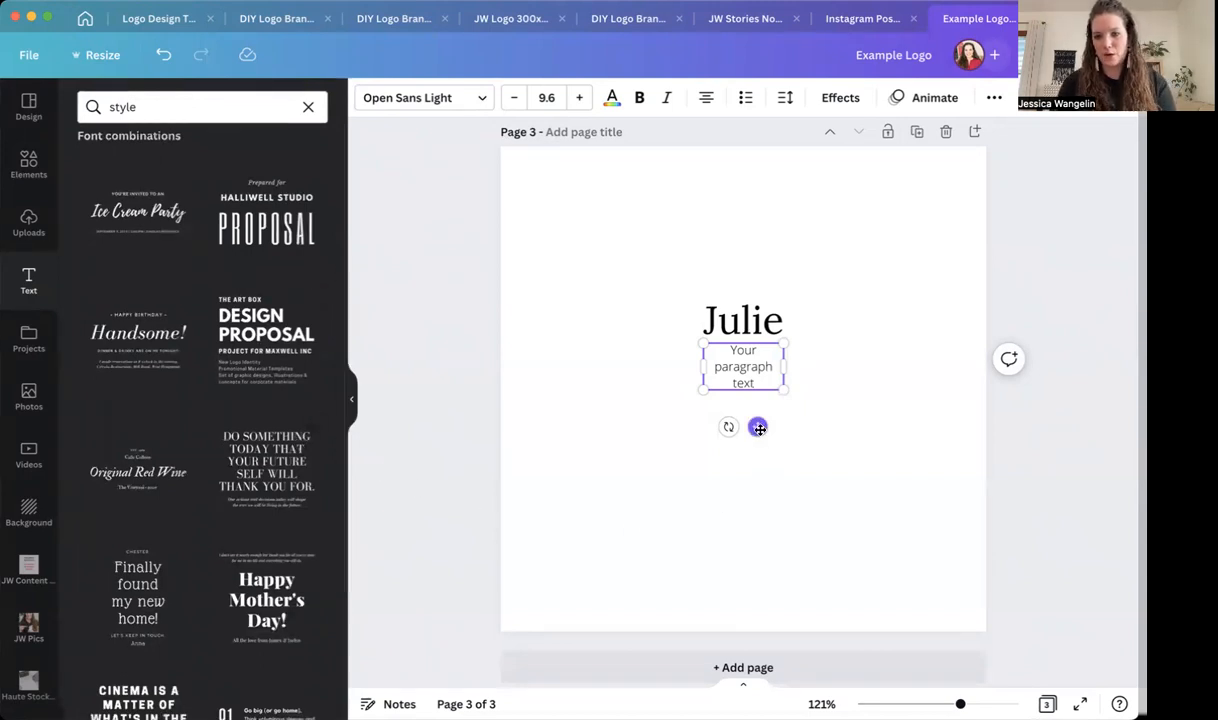
Delete the body text box below the name heading on page 3
left_click(791, 388)
left_click(768, 378)
key("Delete")
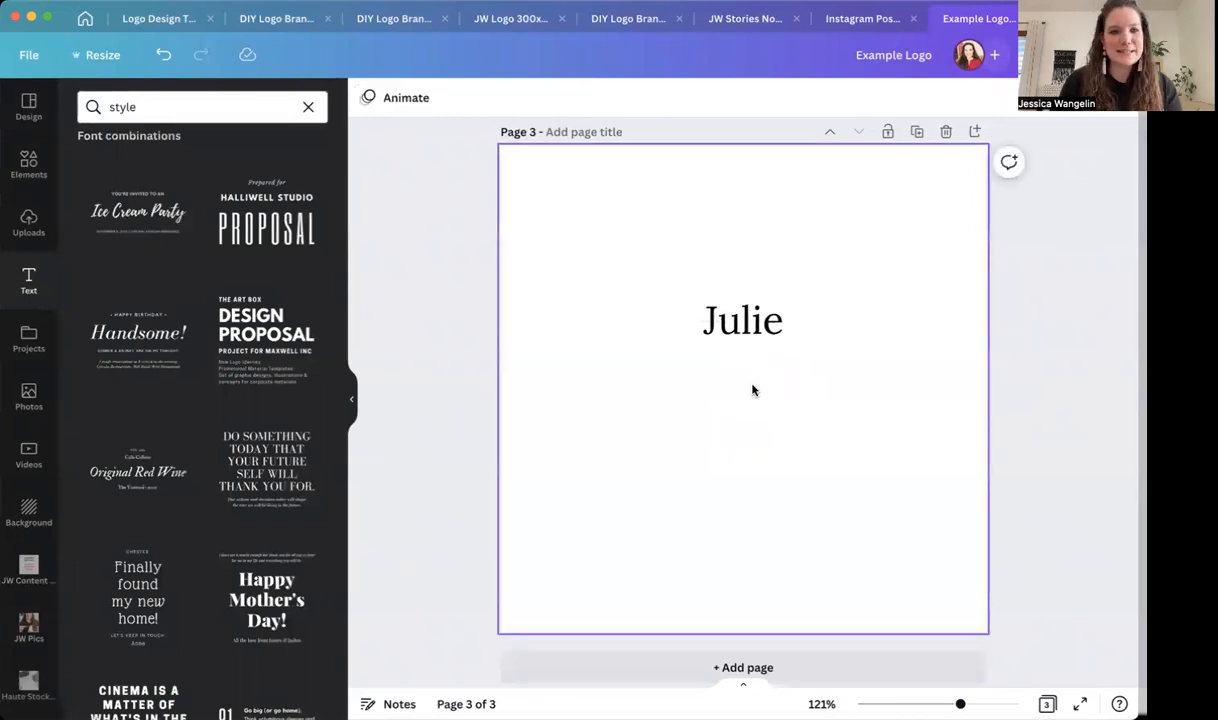
Add the "Ice Cream Party" font combination to page 3, placing it below the page's middle and the name heading well above it
scroll(205, 357, "down", 5)
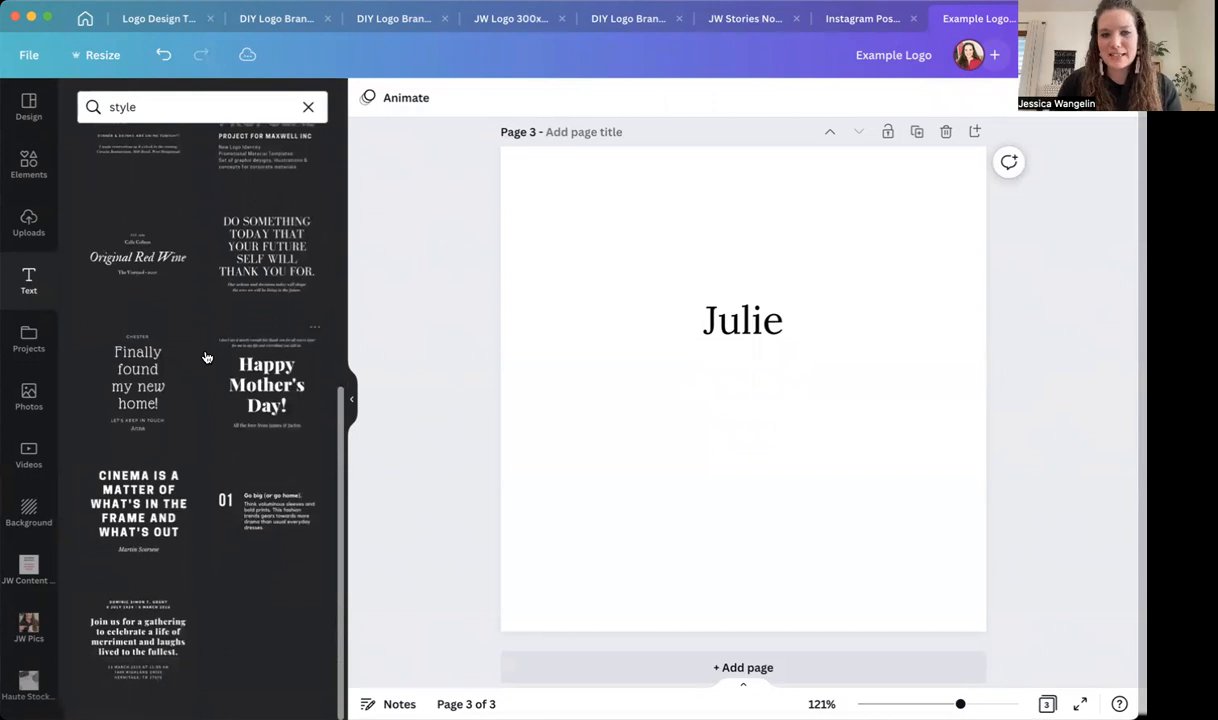
scroll(205, 357, "up", 5)
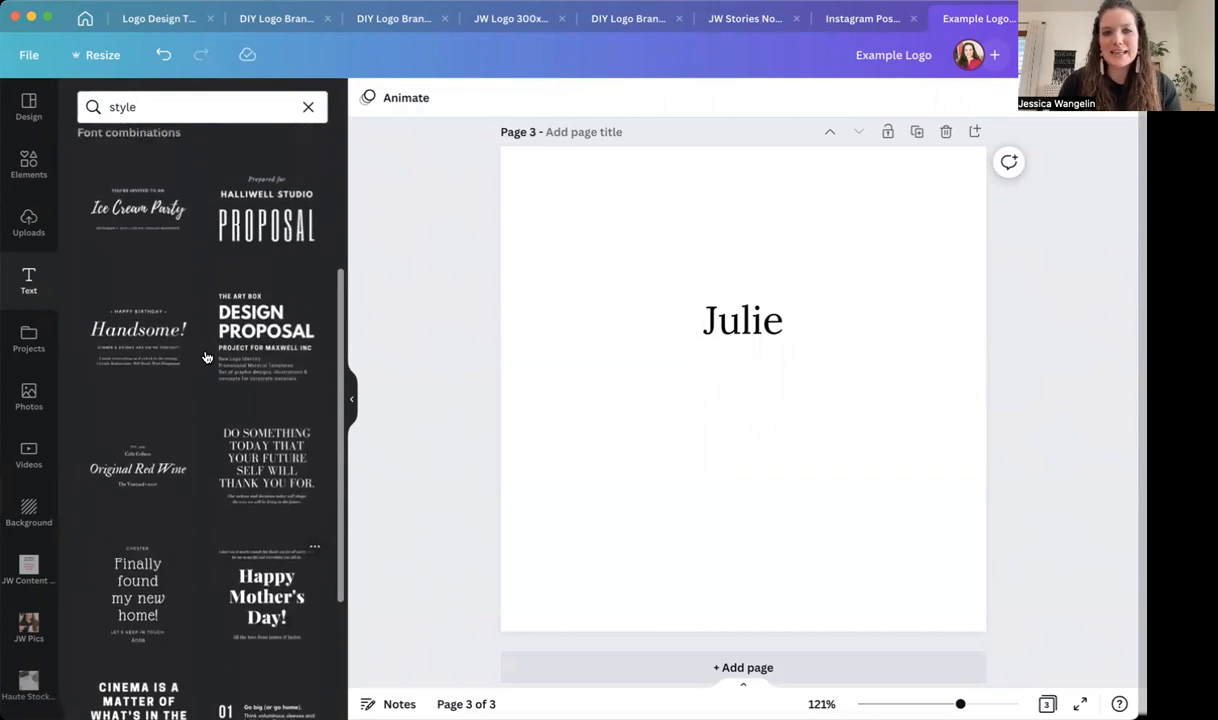
left_click(127, 220)
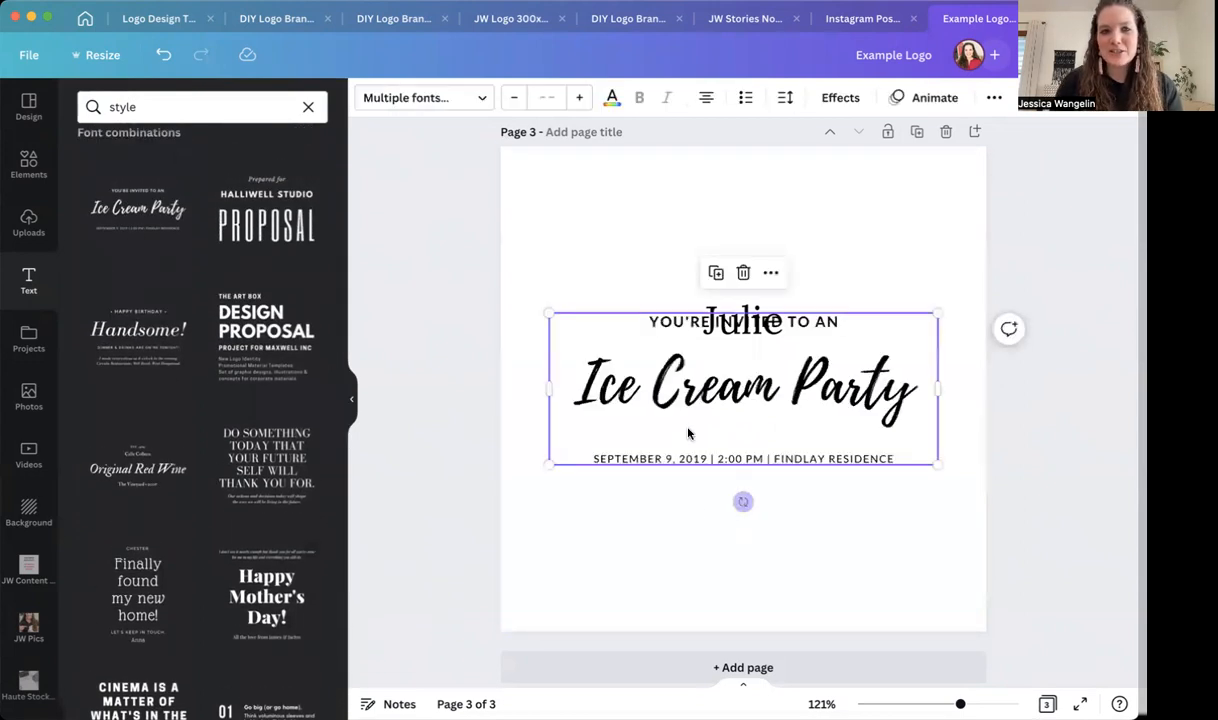
left_click_drag(745, 393, 743, 451)
left_click_drag(748, 320, 748, 230)
Ungroup the "Ice Cream Party" combination and replace its upper line with "LIFESTYLE BLOGGER"
left_click(810, 452)
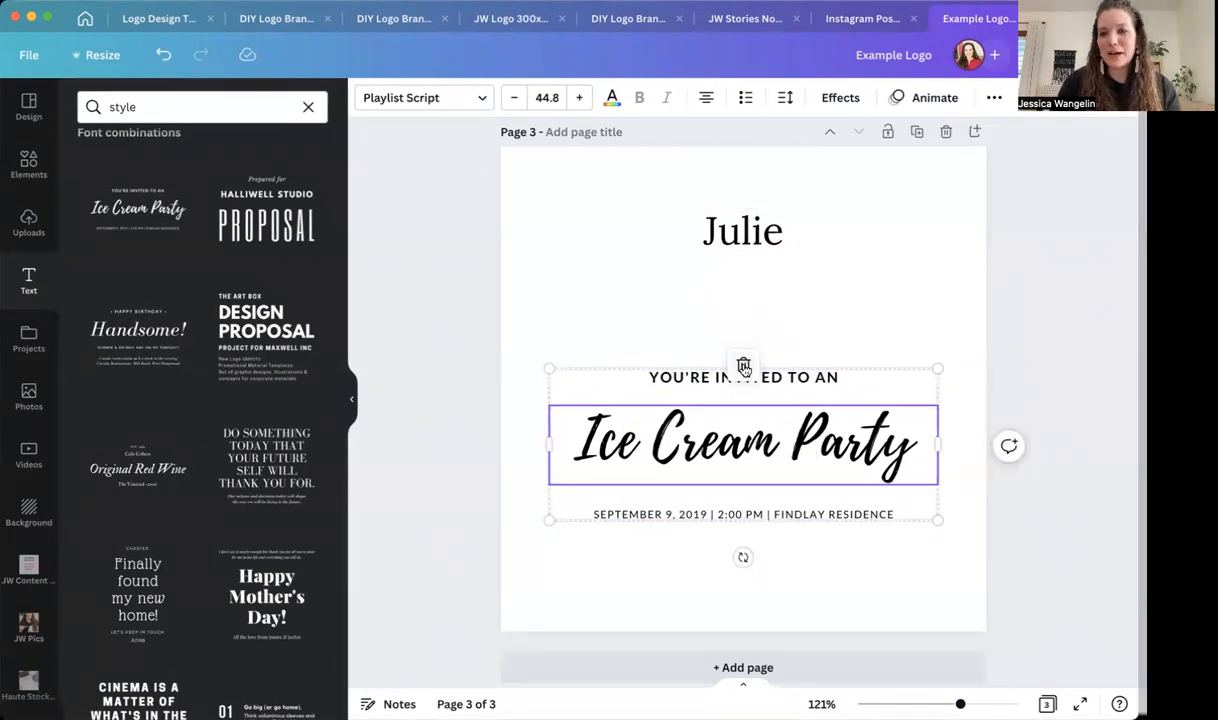
left_click(994, 98)
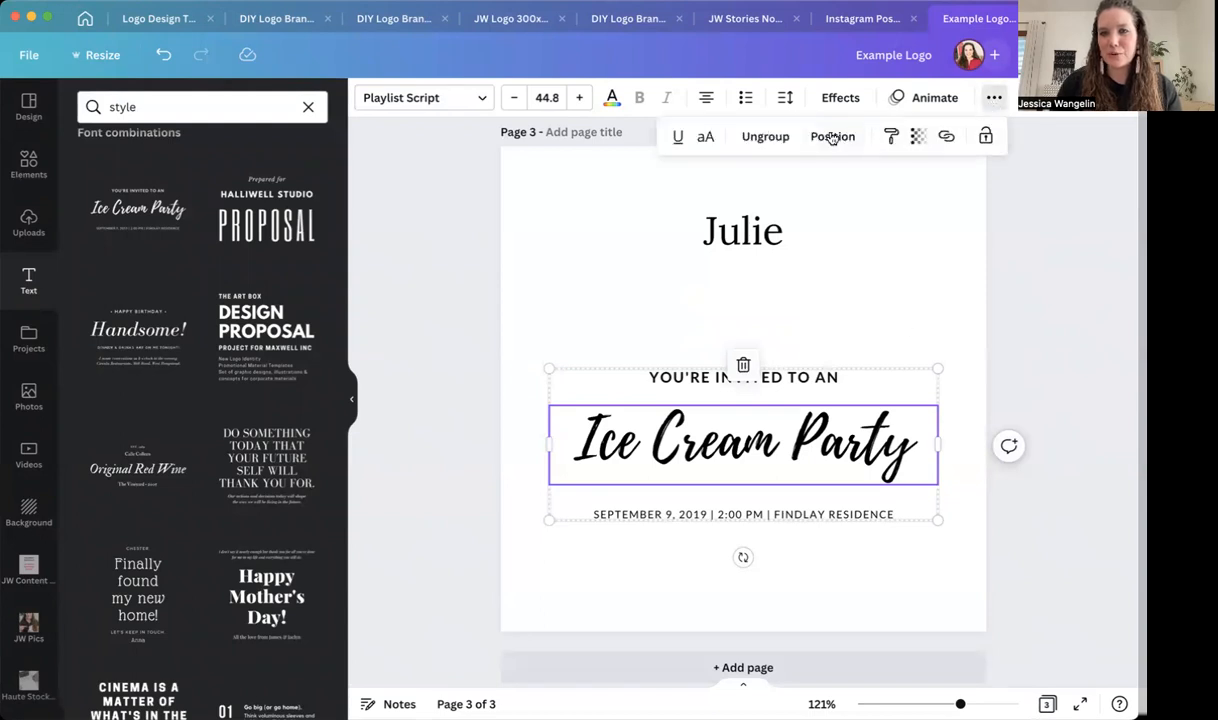
left_click(767, 138)
left_click(931, 330)
double_click(779, 378)
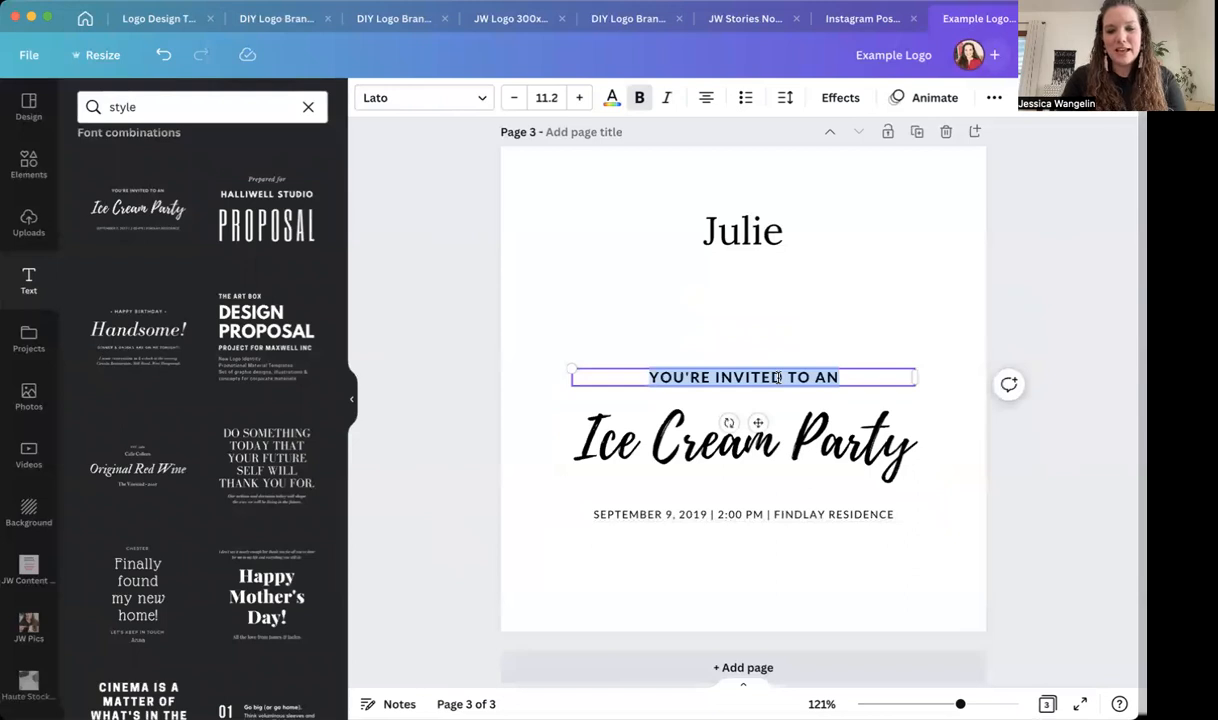
type("LIFESTYLE BLOGGER")
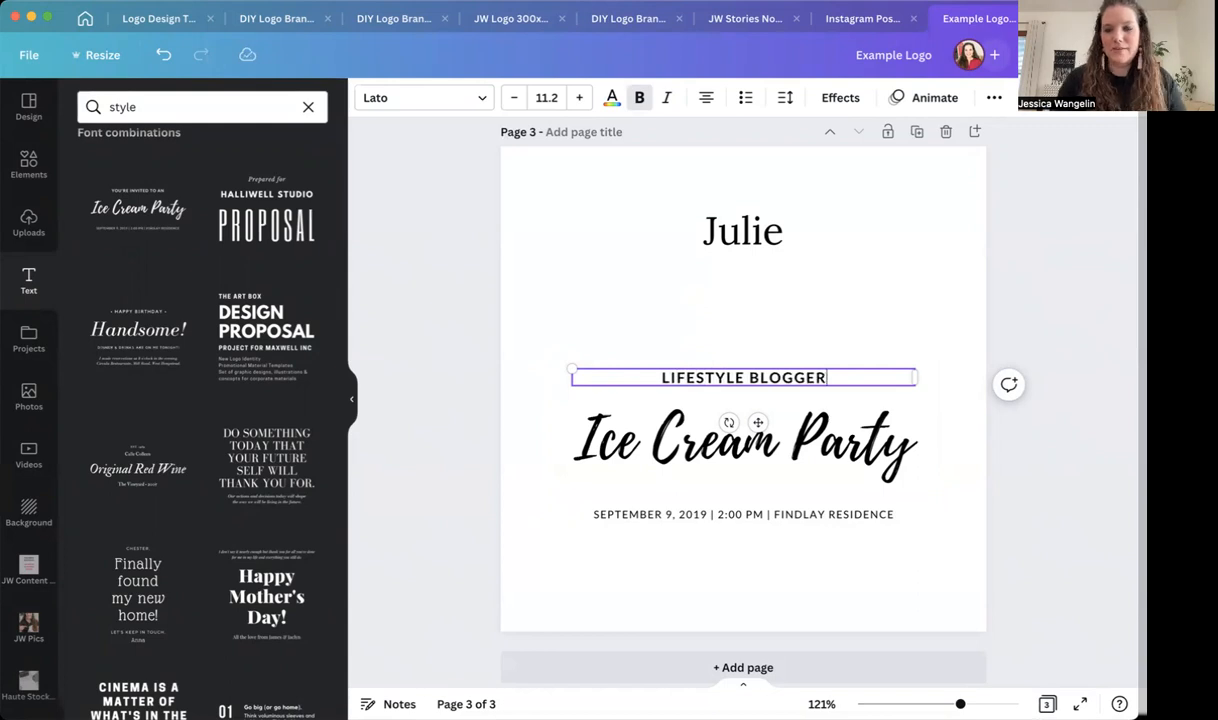
left_click(541, 393)
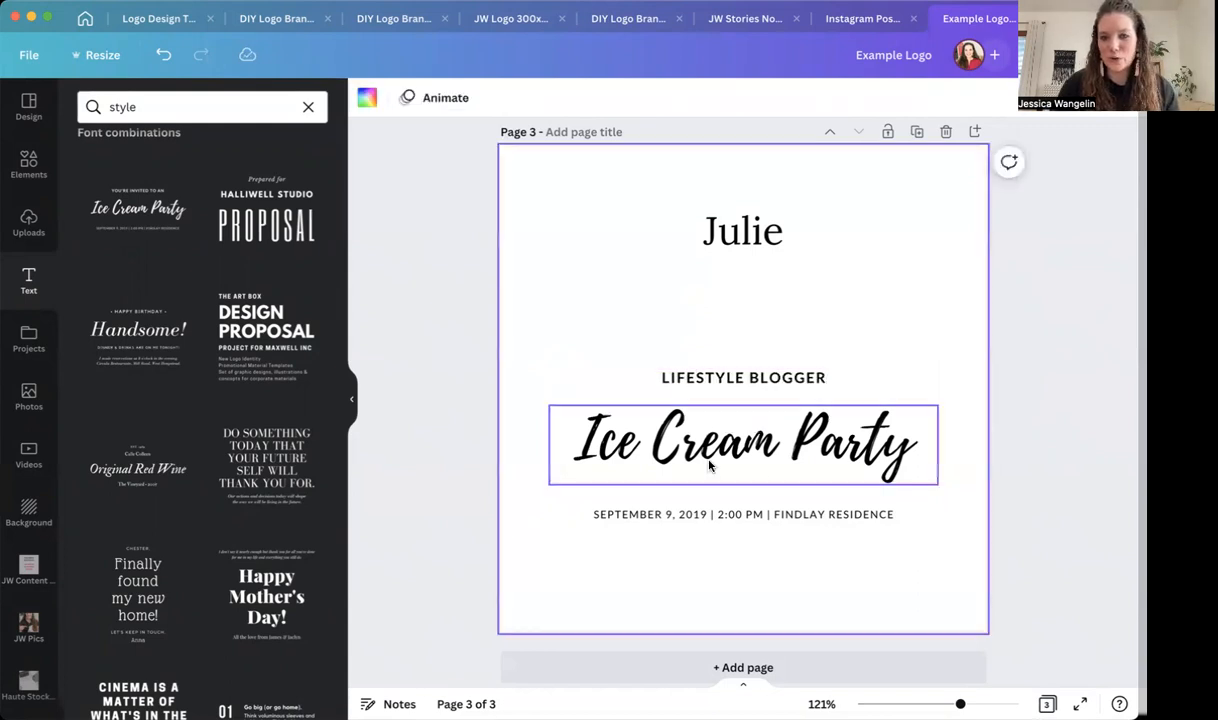
Replace the script line's text with the sample full name and move it up close beneath the intro line
double_click(795, 450)
type("Julie")
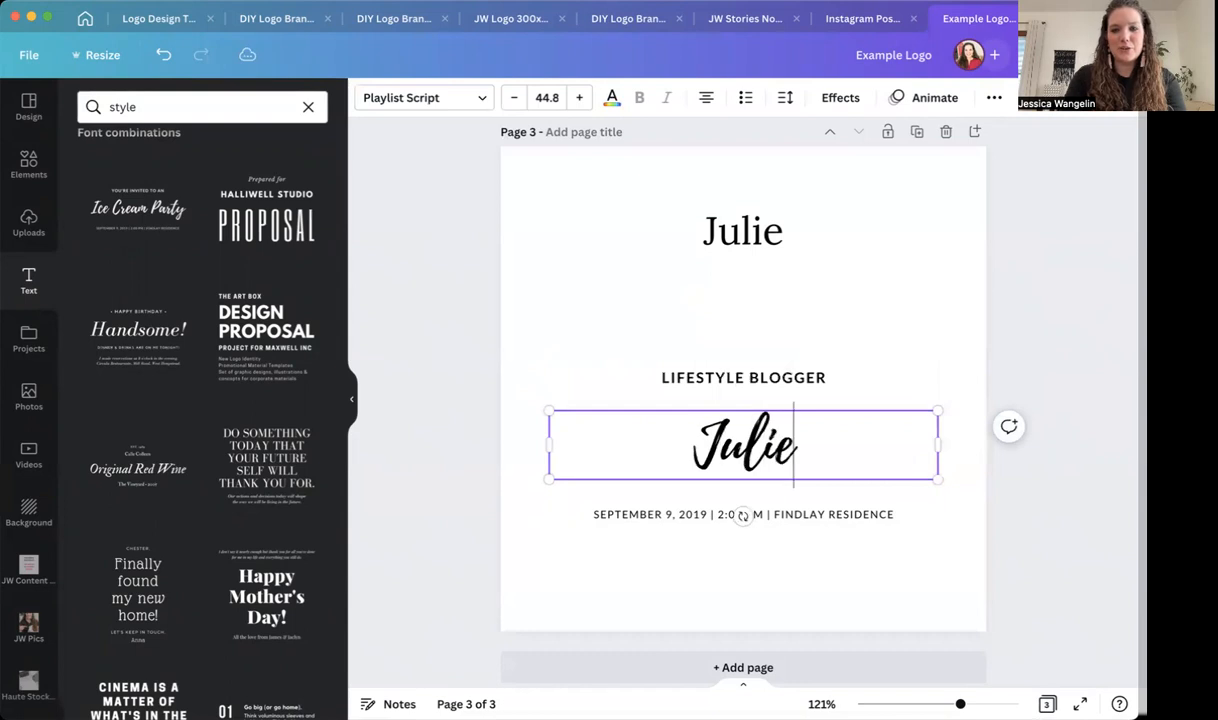
type(" Smith")
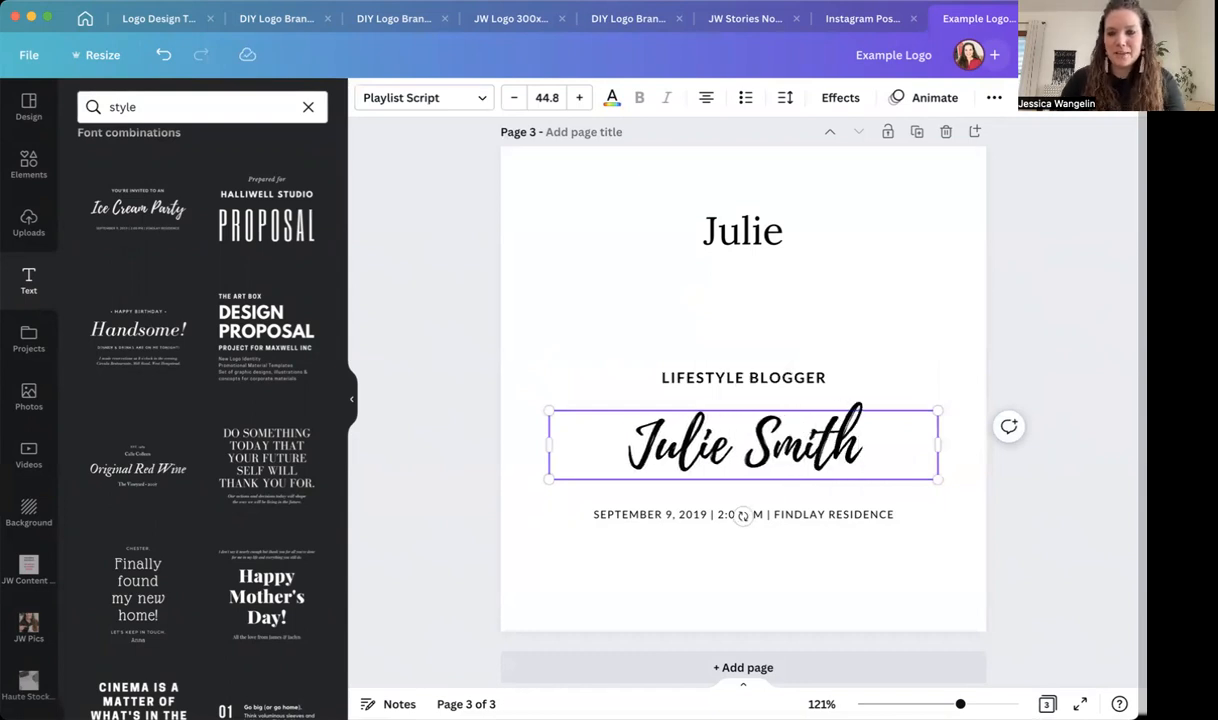
left_click_drag(749, 409, 748, 390)
Move the date line up directly below the script name and replace its text with "WEBSITEHERE.COM"
left_click_drag(791, 516, 791, 467)
double_click(790, 467)
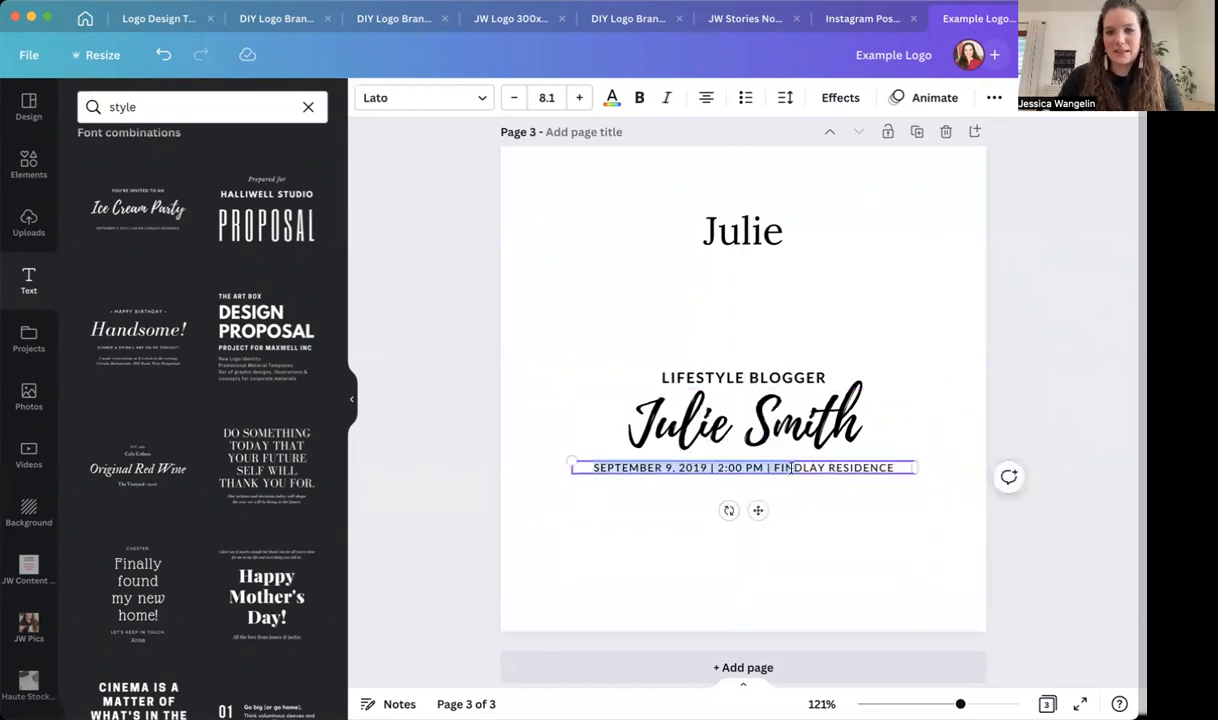
type("WEBSITEHERE.COM")
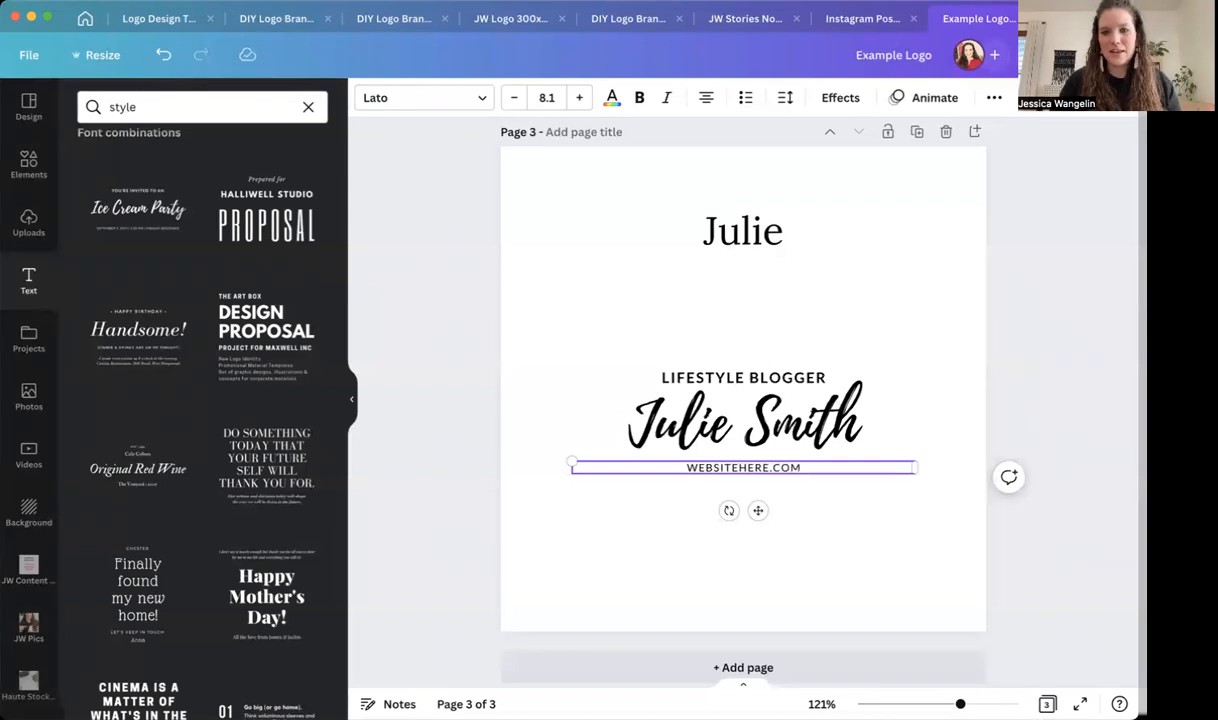
key("Escape")
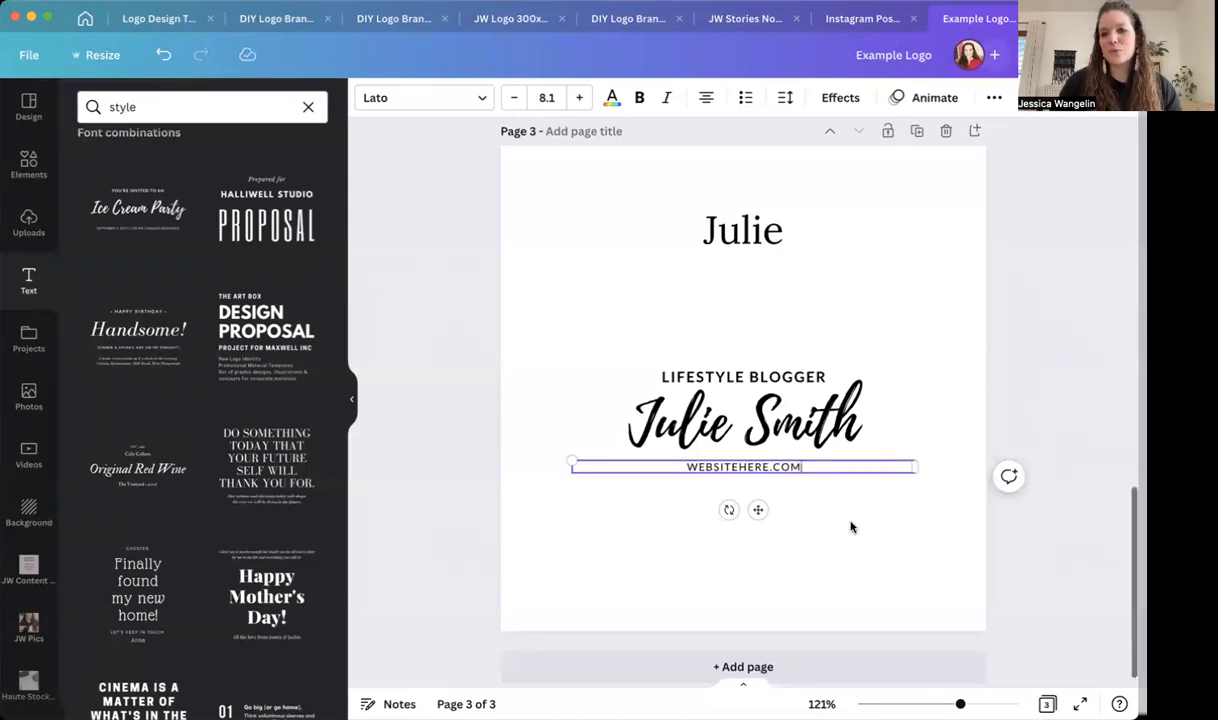
Delete the plain serif first-name heading near the top of page 3
left_click(779, 192)
left_click(744, 229)
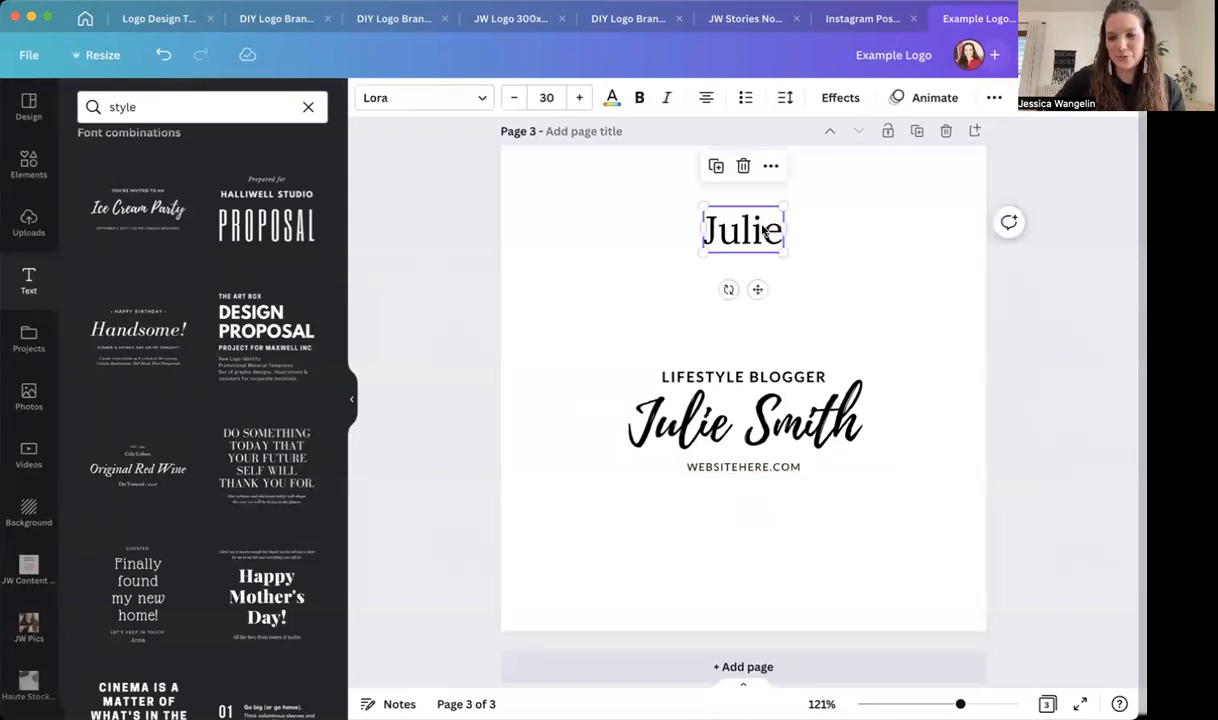
key("Delete")
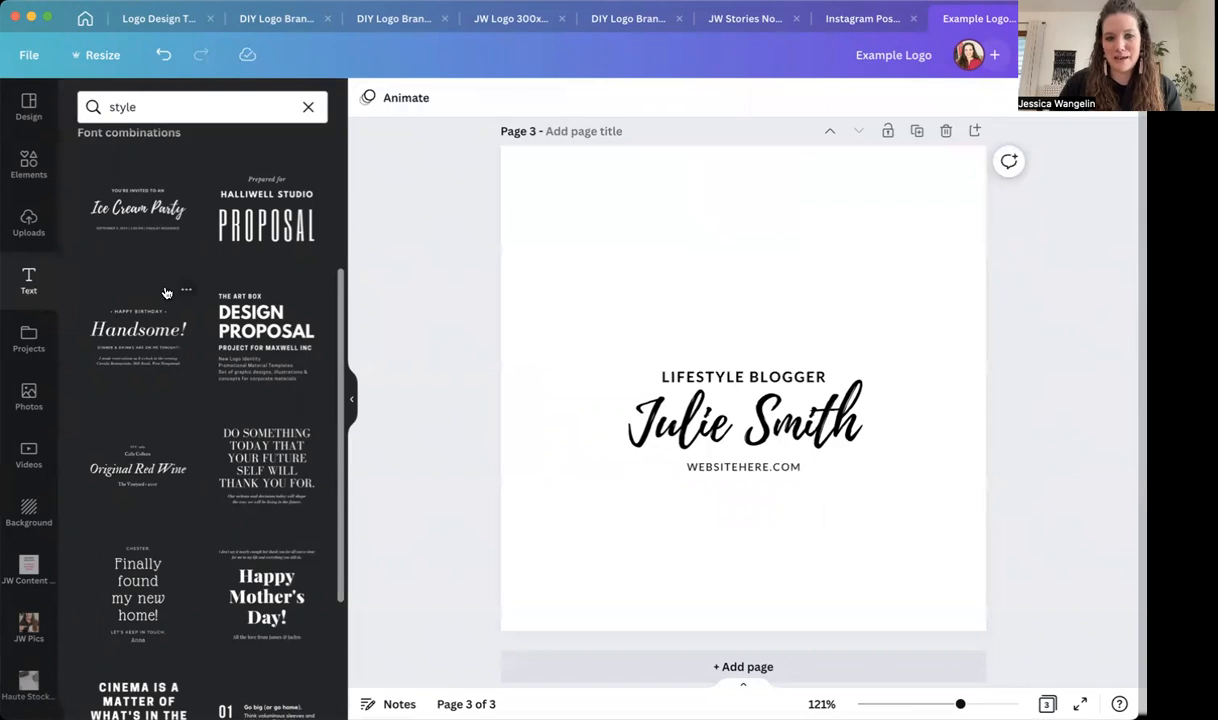
Clear the text library search and move the three logo text lines together to just above the page's centre, centred horizontally
scroll(167, 291, "down", 3)
scroll(167, 291, "up", 2)
scroll(167, 291, "up", 4)
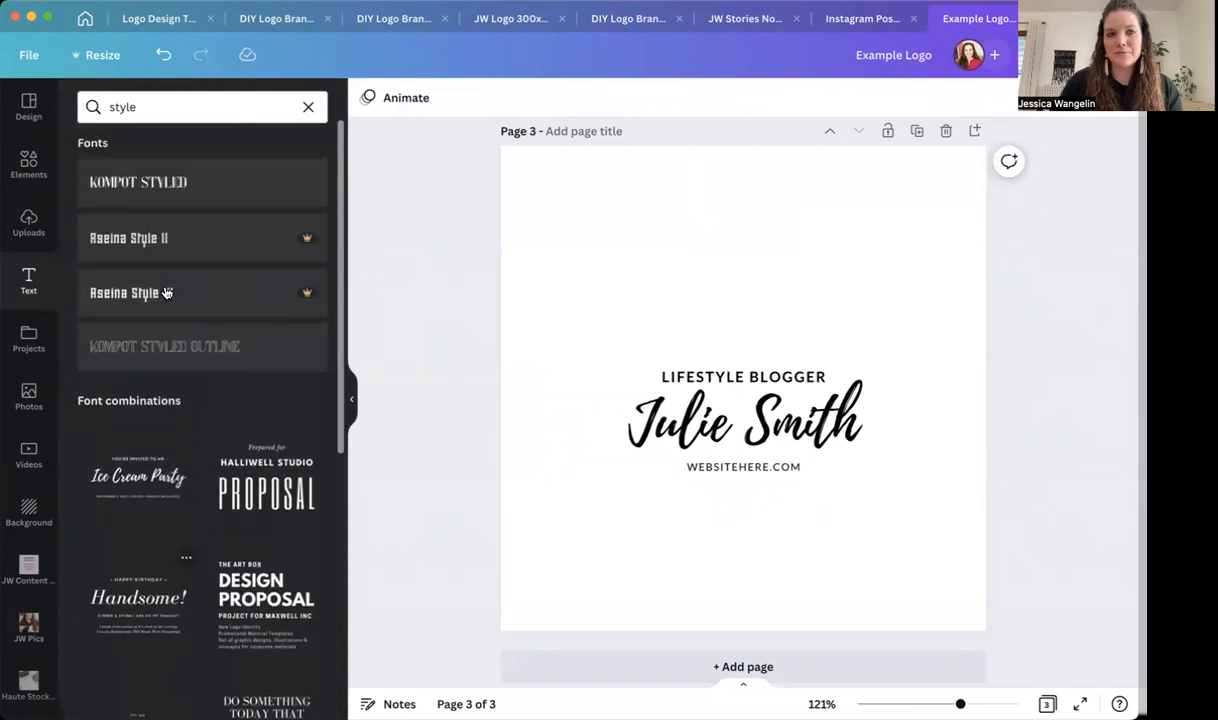
left_click(308, 107)
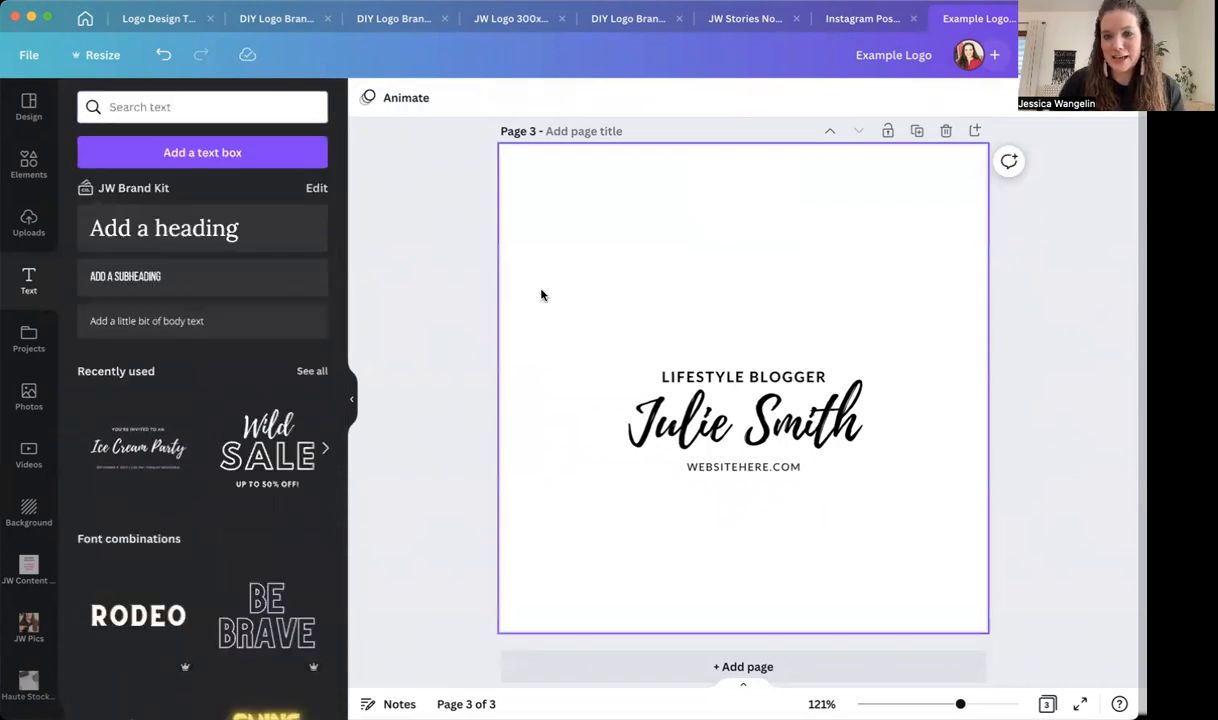
left_click_drag(572, 306, 793, 386)
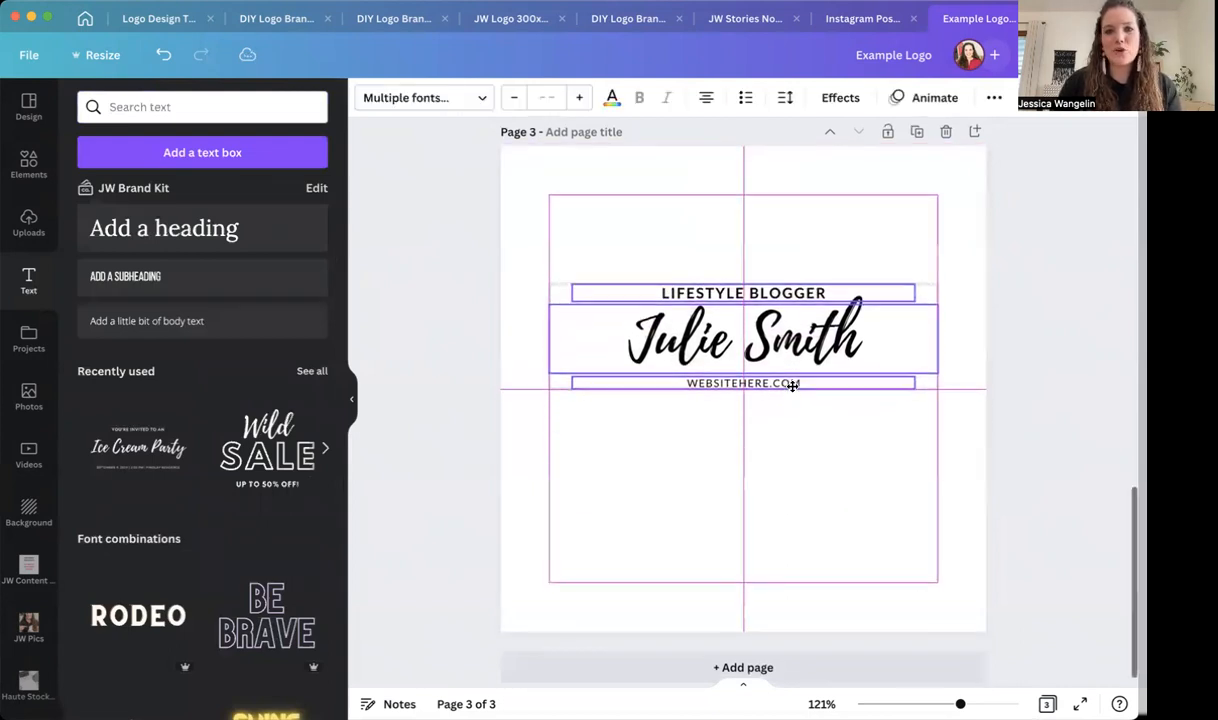
left_click(792, 498)
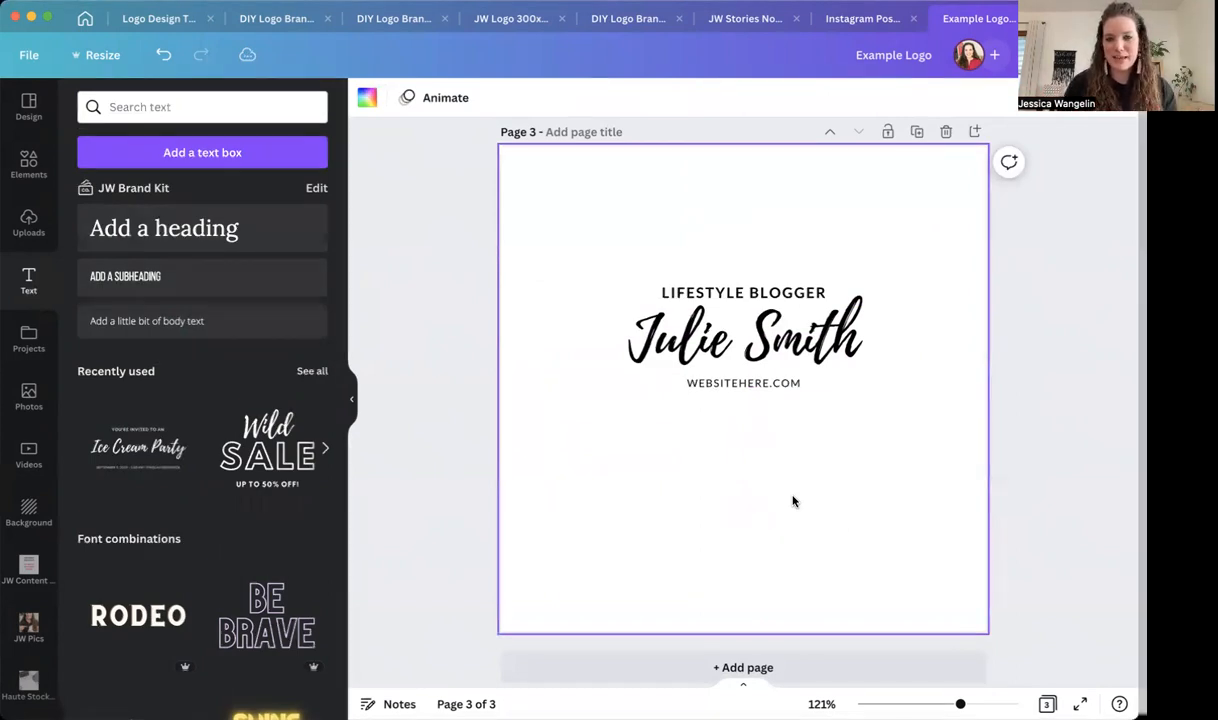
Switch to the DIY Logo Brand Board 13 design and examine its logo, colour palette, alternative logos and font styles
left_click(152, 19)
left_click(270, 20)
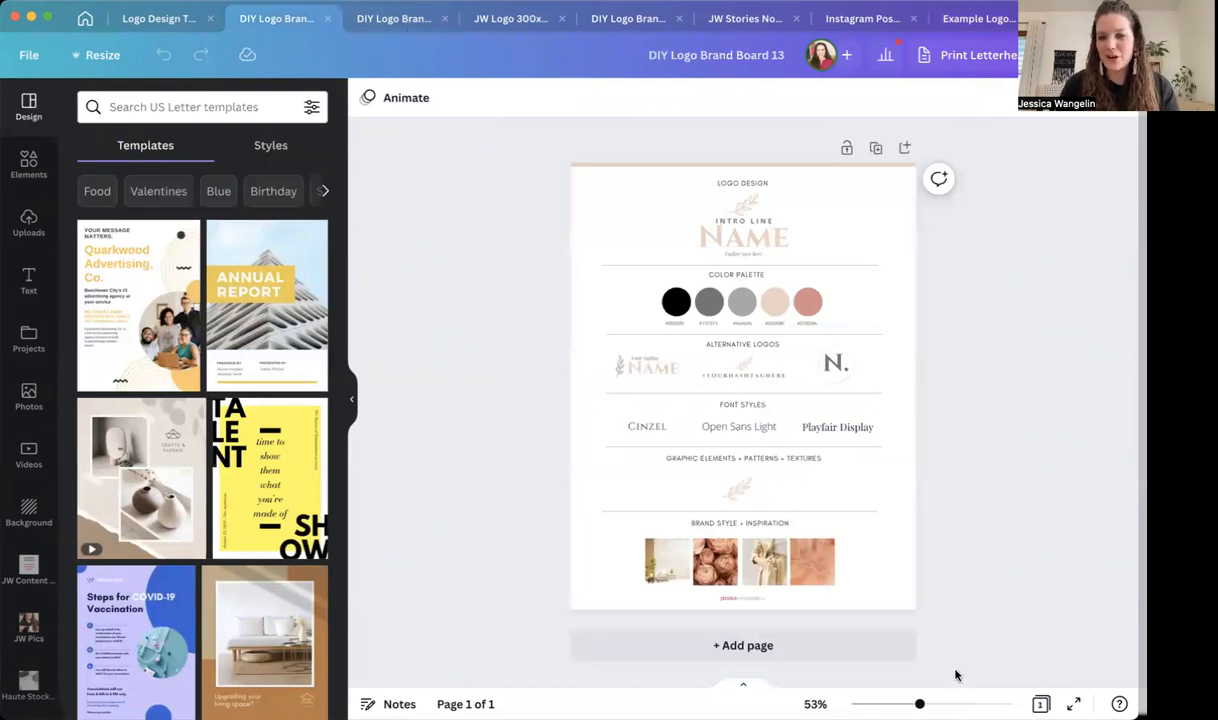
scroll(744, 385, "up", 5)
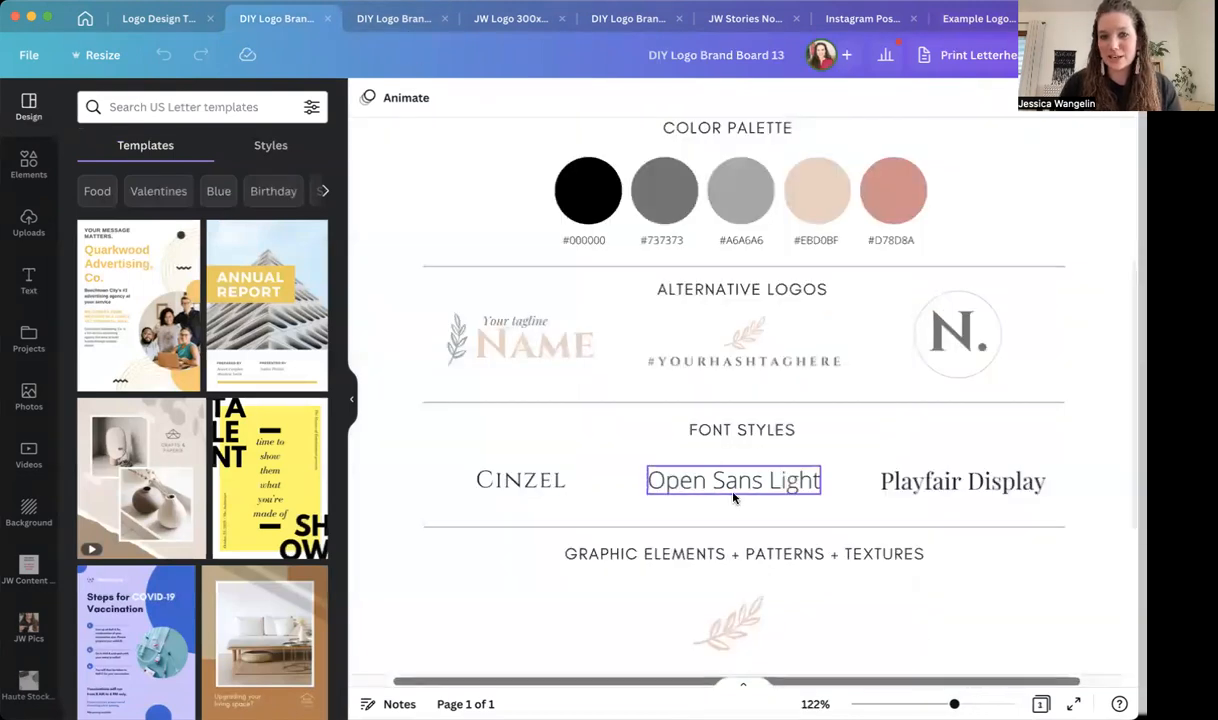
left_click(349, 403)
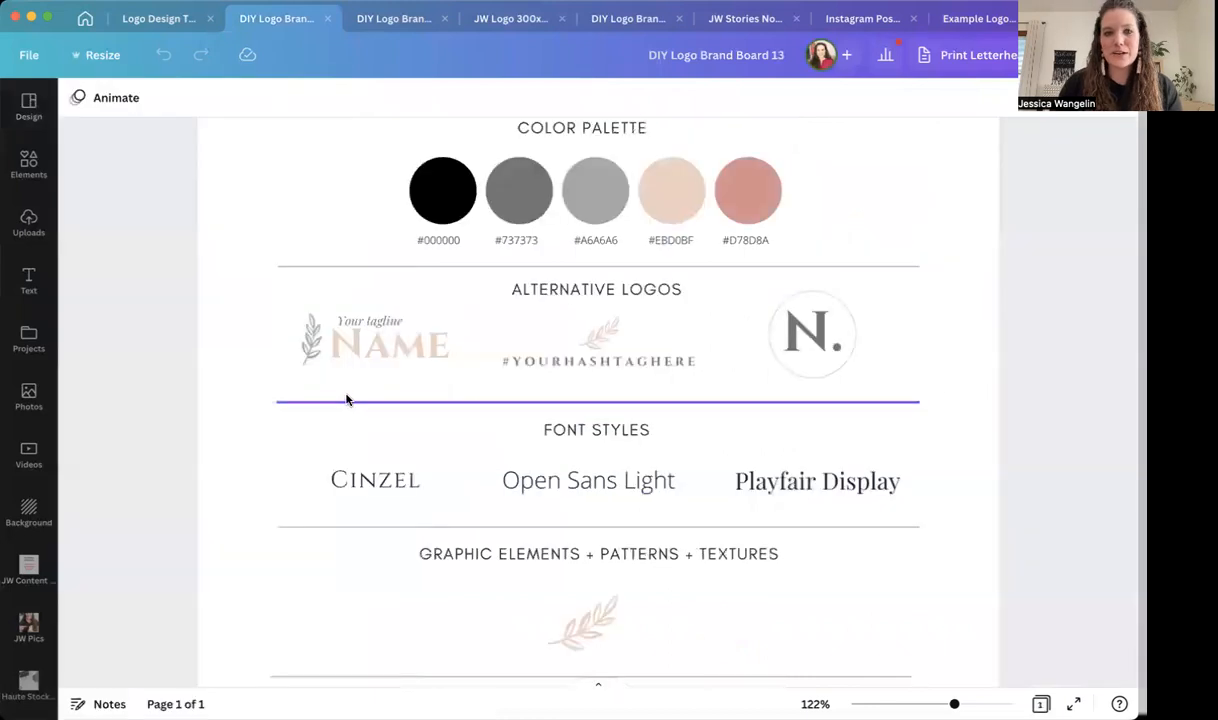
scroll(240, 285, "up", 5)
scroll(240, 287, "down", 1)
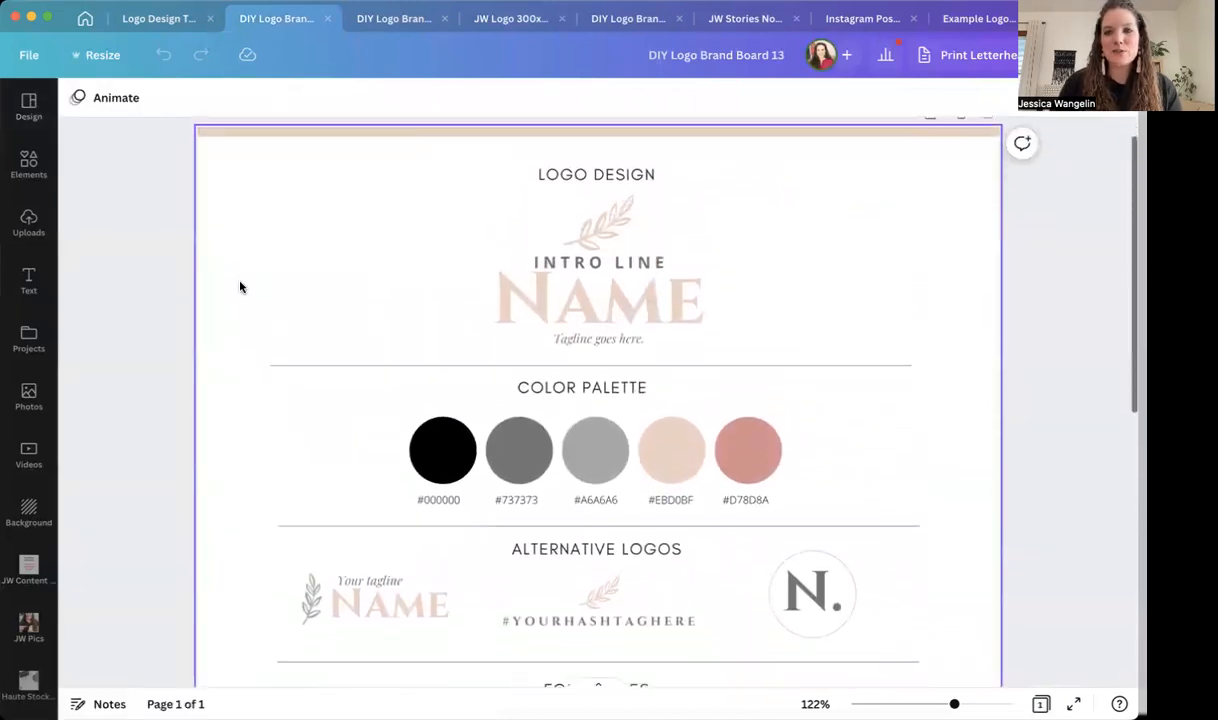
Open page 2 of the DIY Logo Brand Board 13 Logo design and inspect the fonts of the intro line, name and tagline
left_click(400, 21)
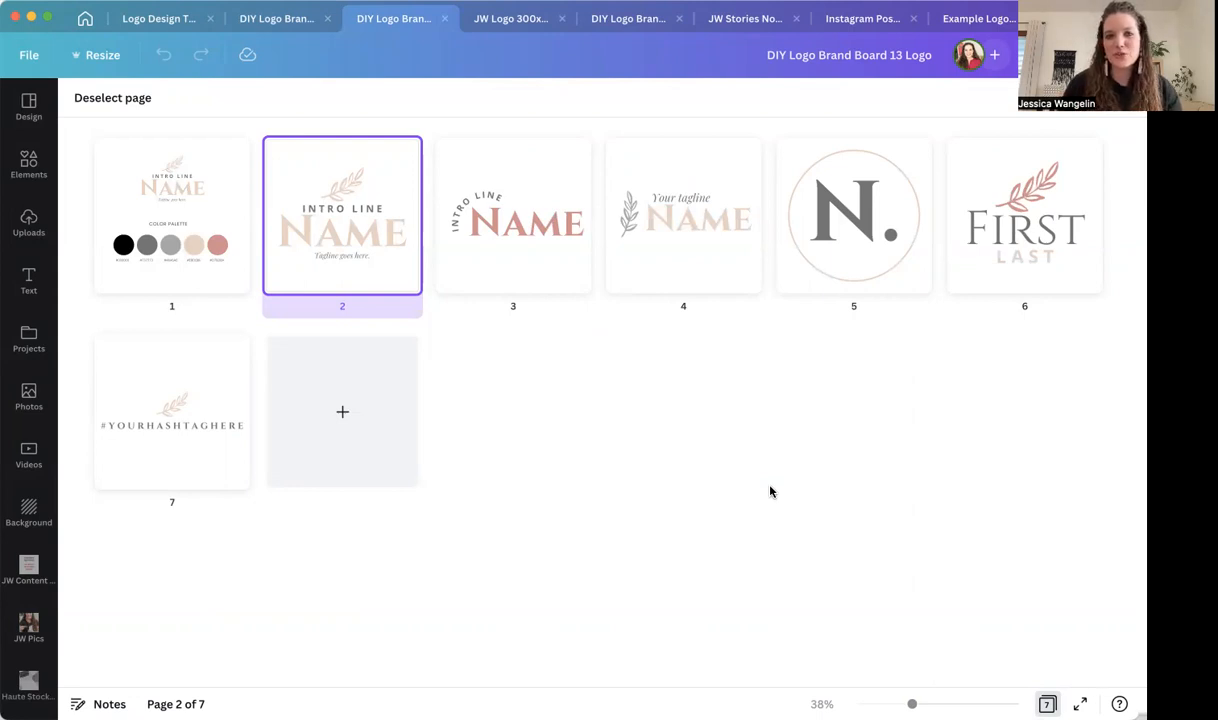
double_click(329, 217)
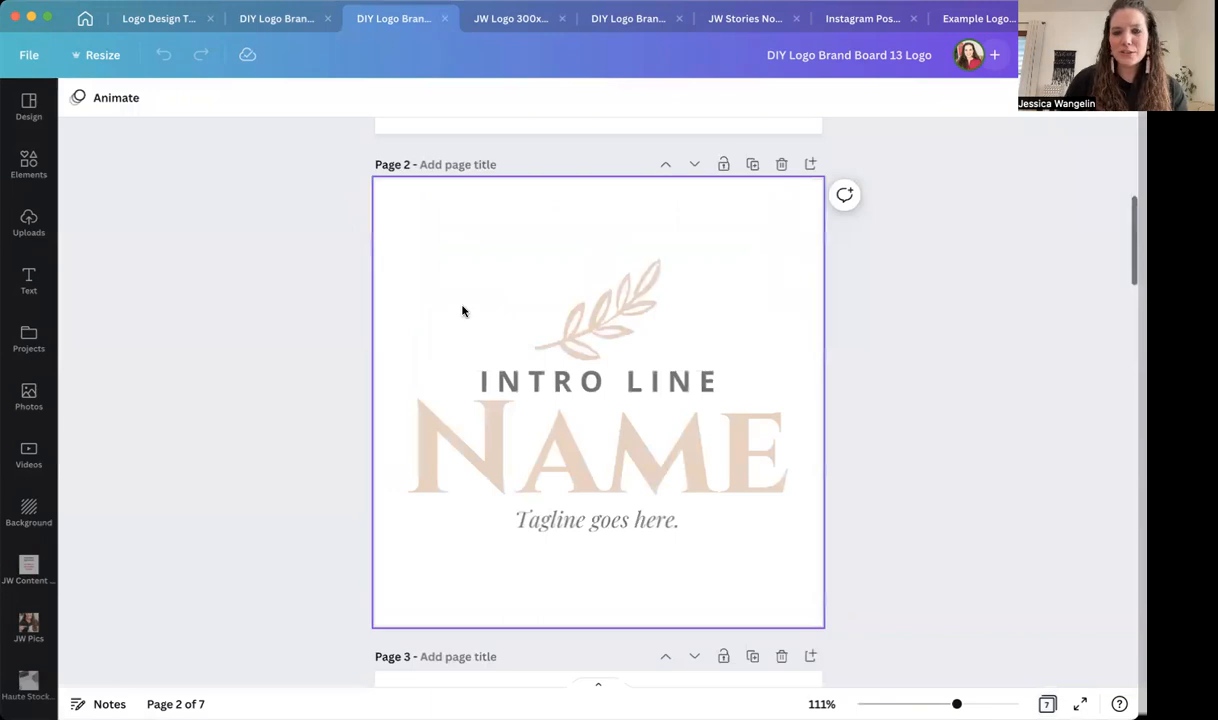
scroll(465, 313, "down", 2)
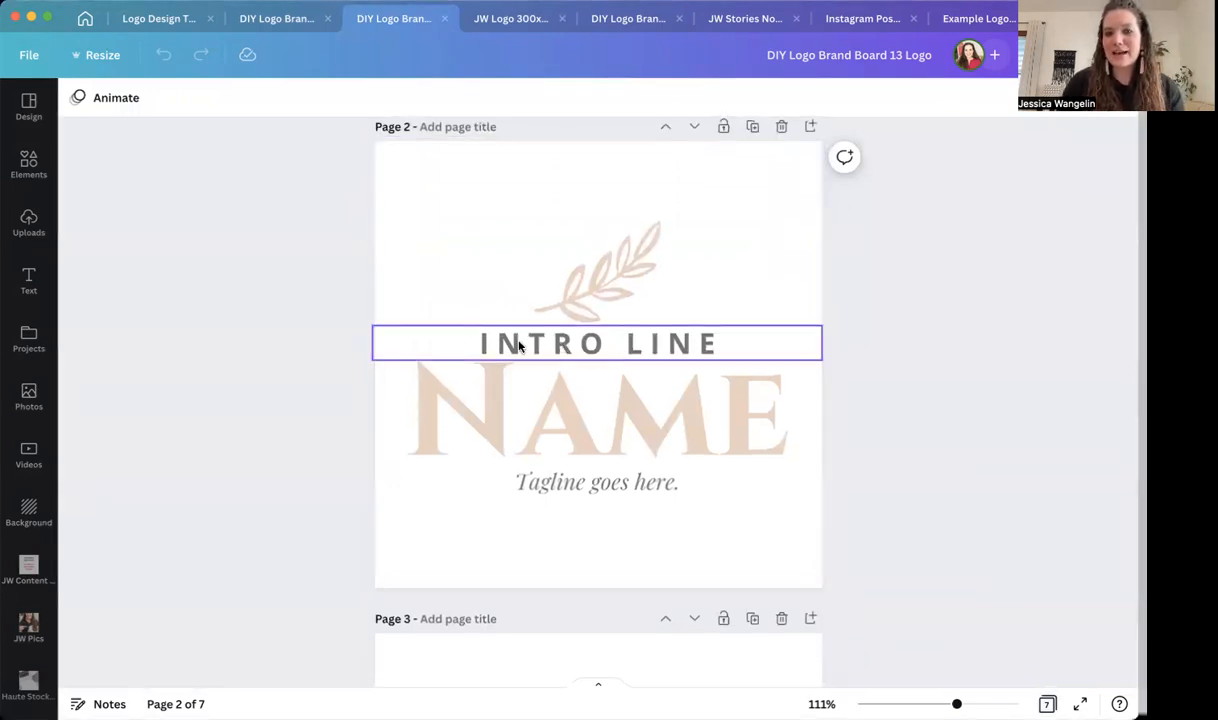
left_click(560, 345)
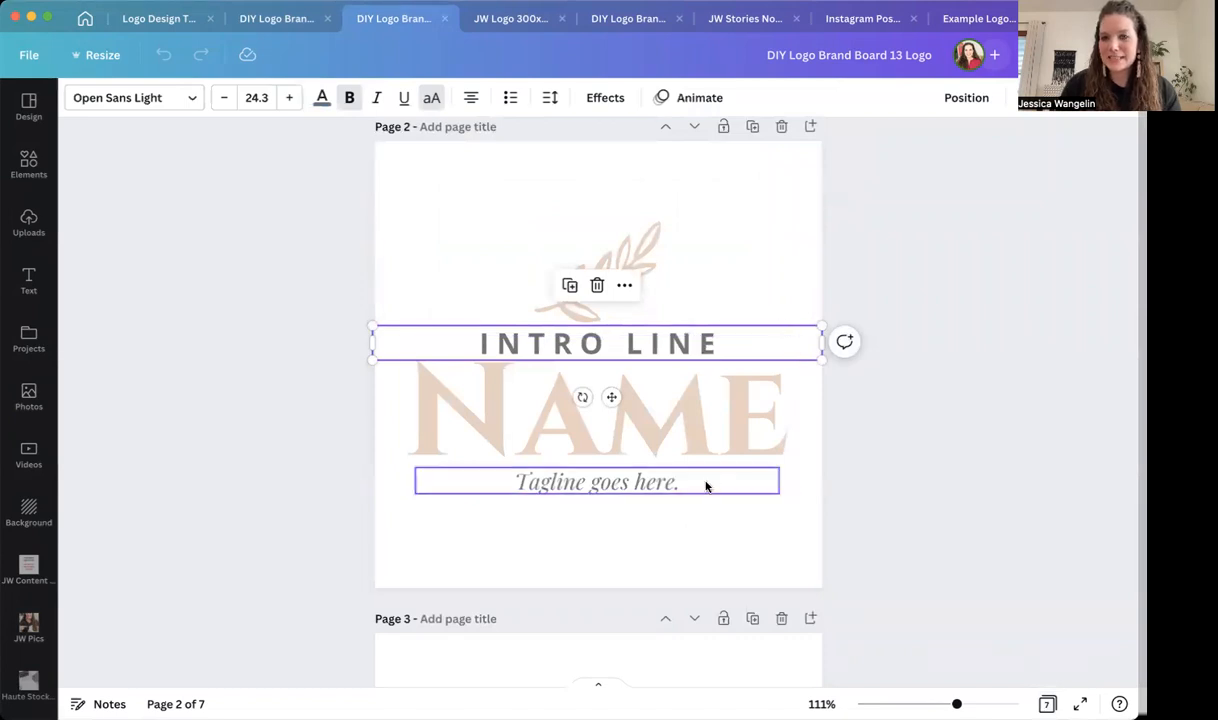
left_click(740, 436)
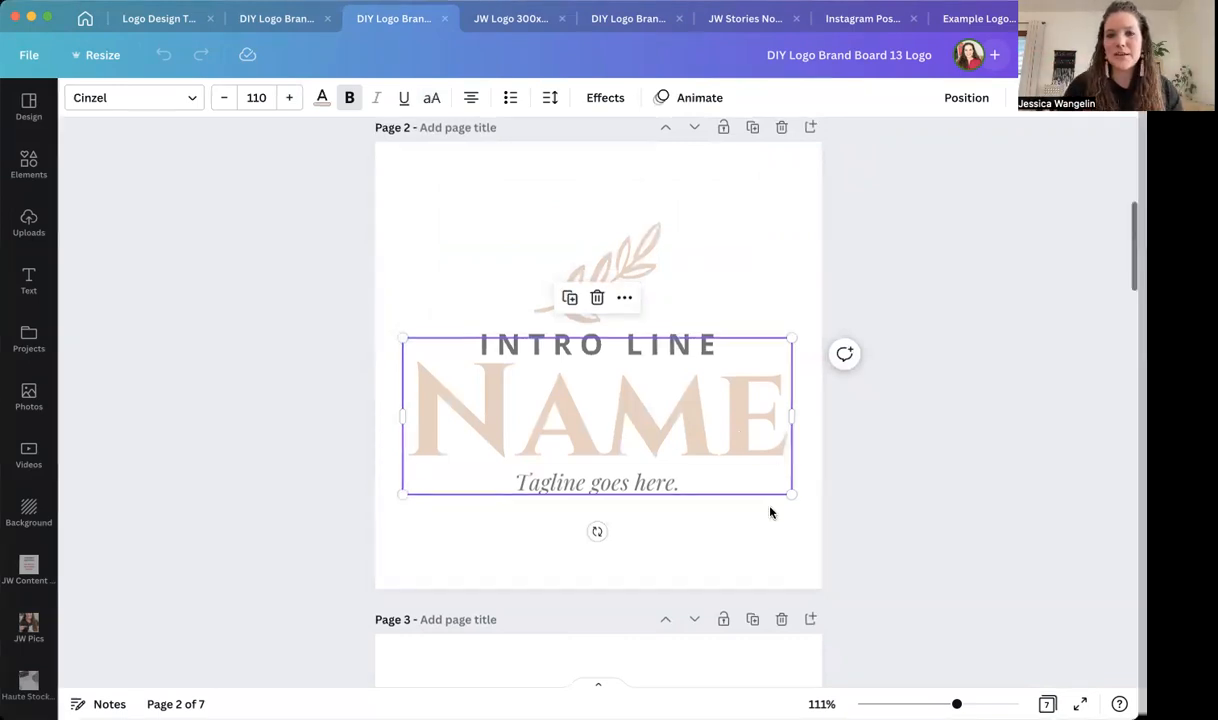
left_click(720, 525)
left_click(617, 488)
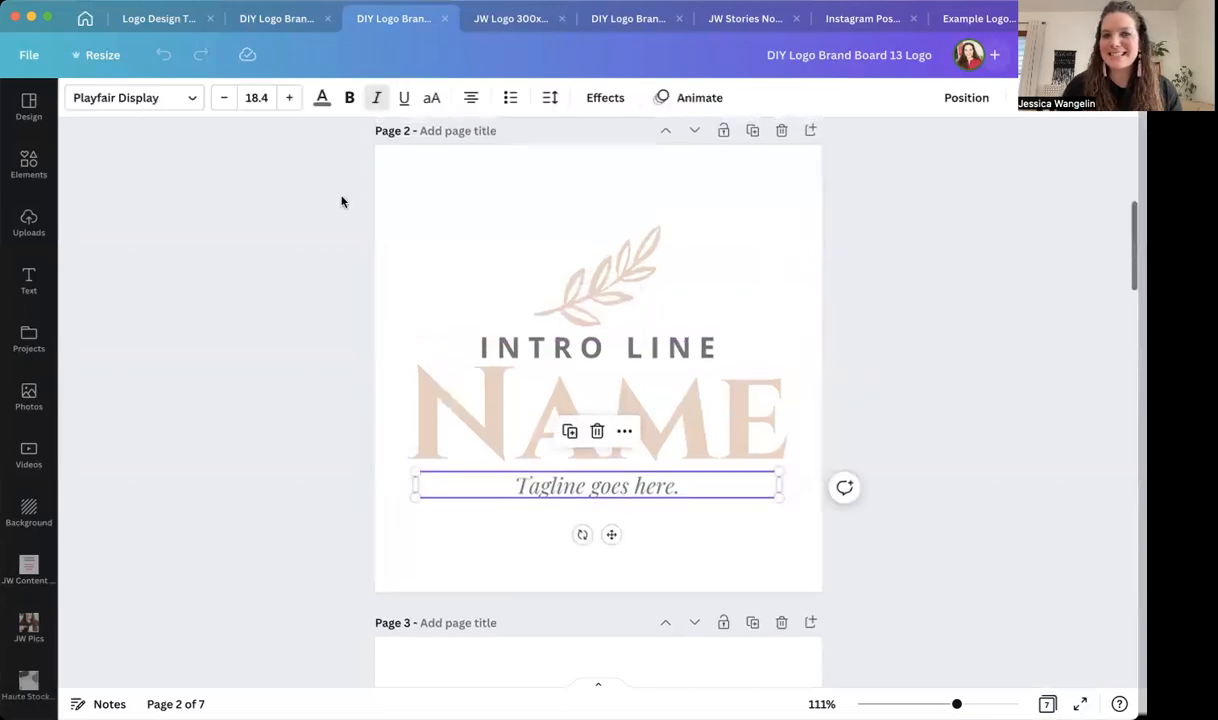
Turn the italic style of the tagline on page 2 off and on again
left_click(377, 98)
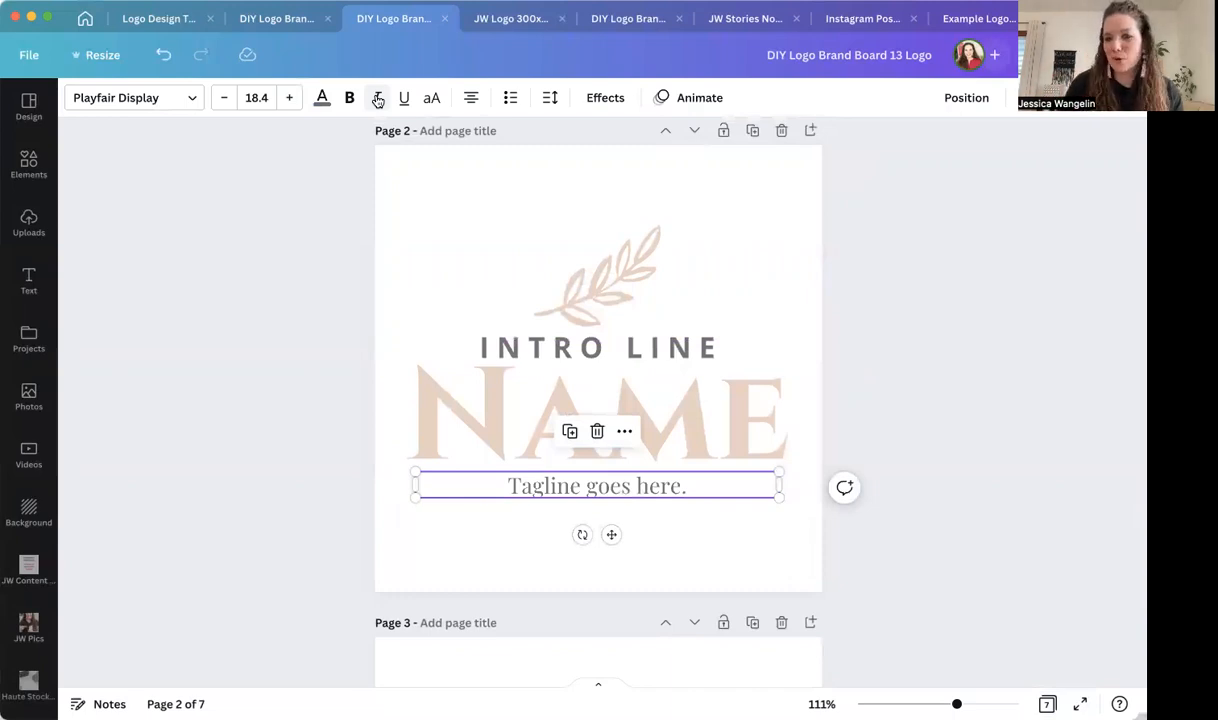
left_click(377, 98)
left_click(773, 549)
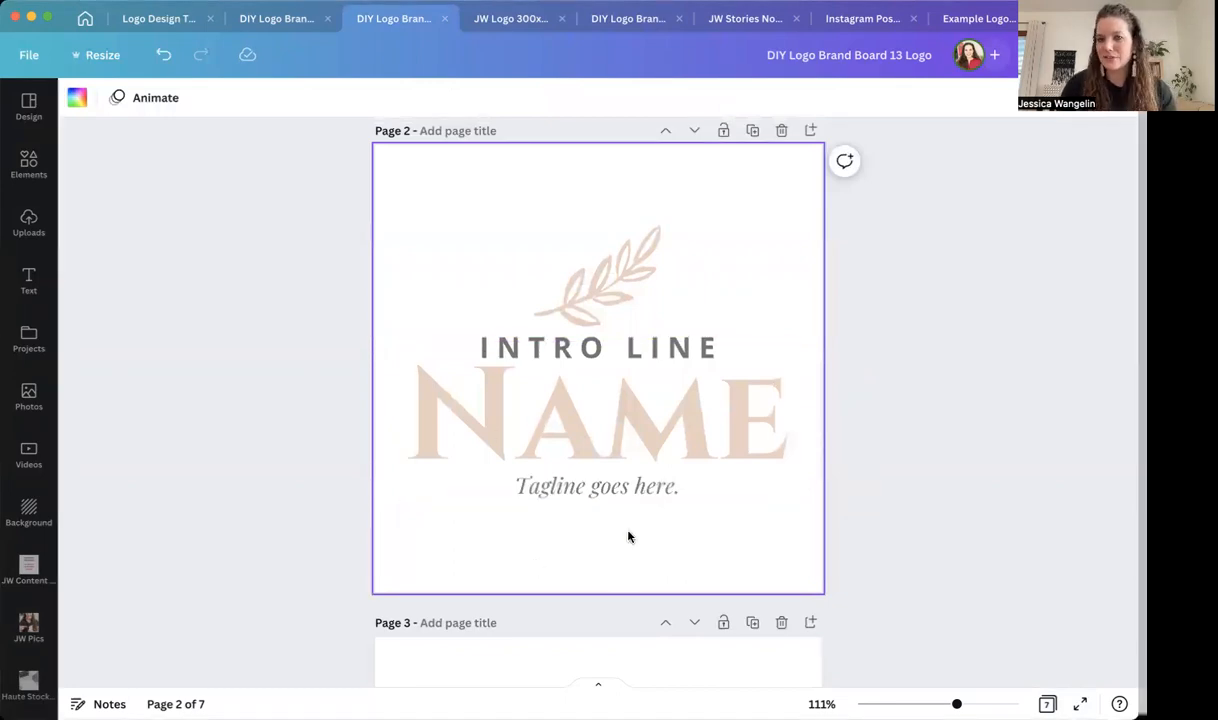
Inspect the text effect that shapes the arched intro line on page 3
scroll(629, 537, "down", 1)
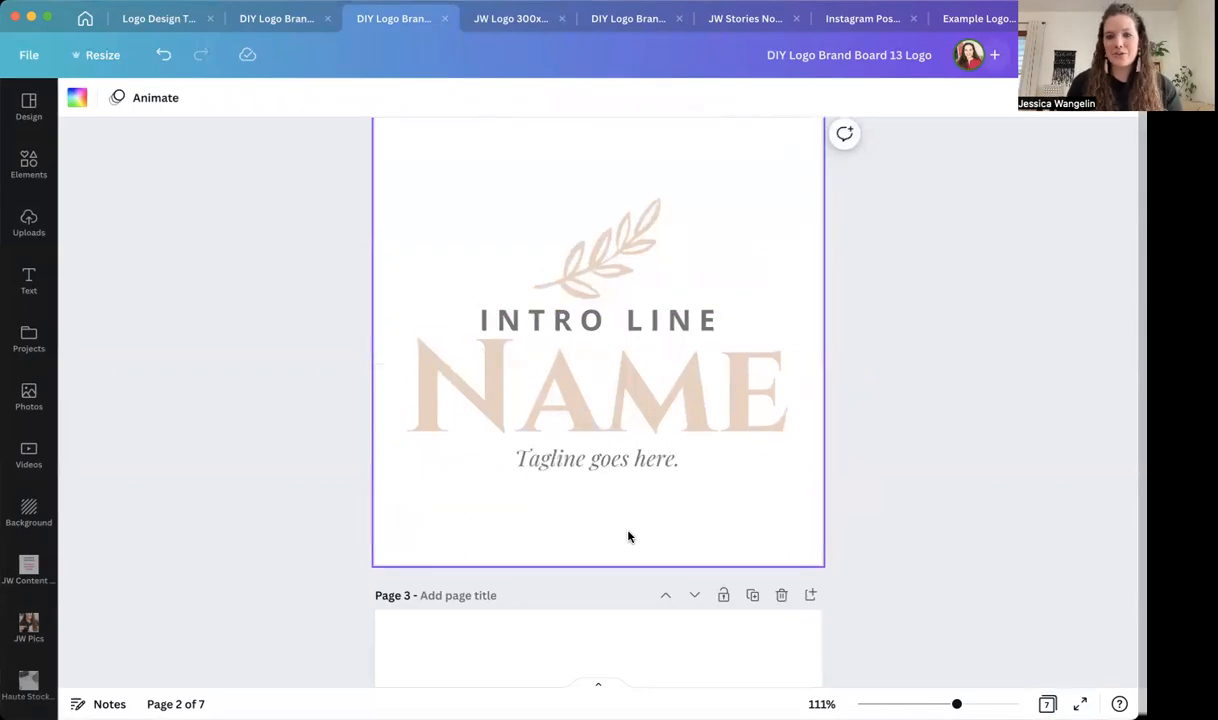
scroll(741, 271, "down", 5)
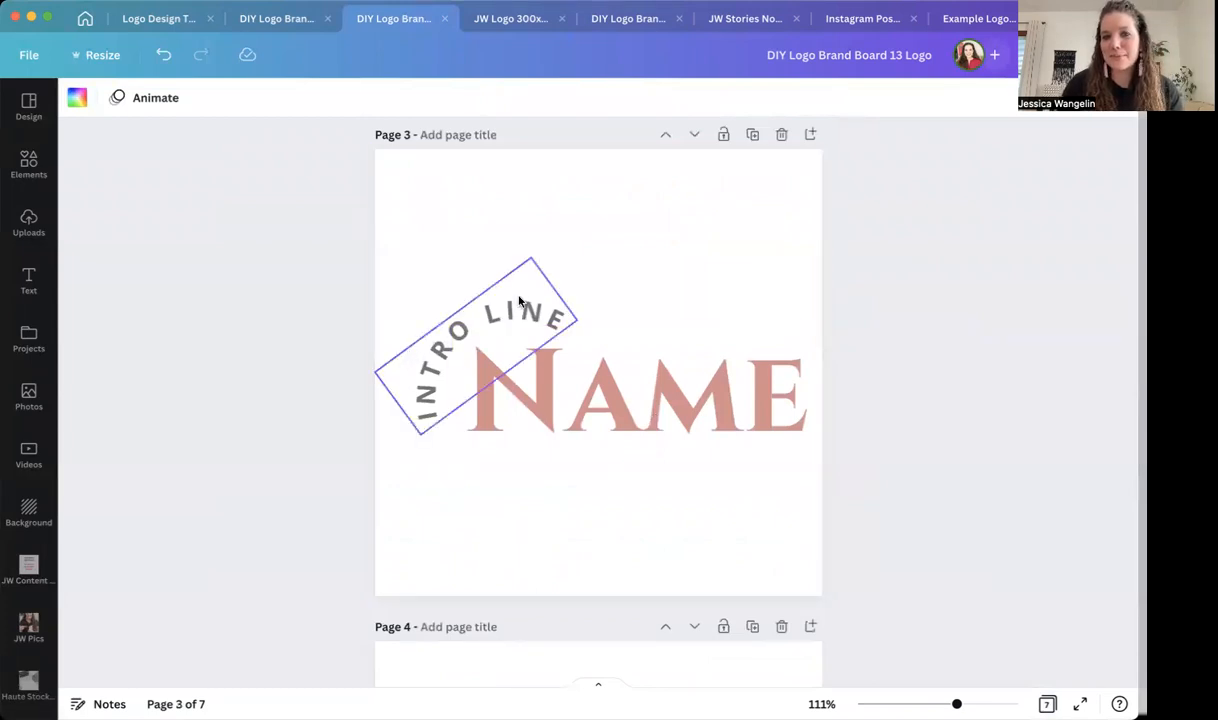
left_click(432, 355)
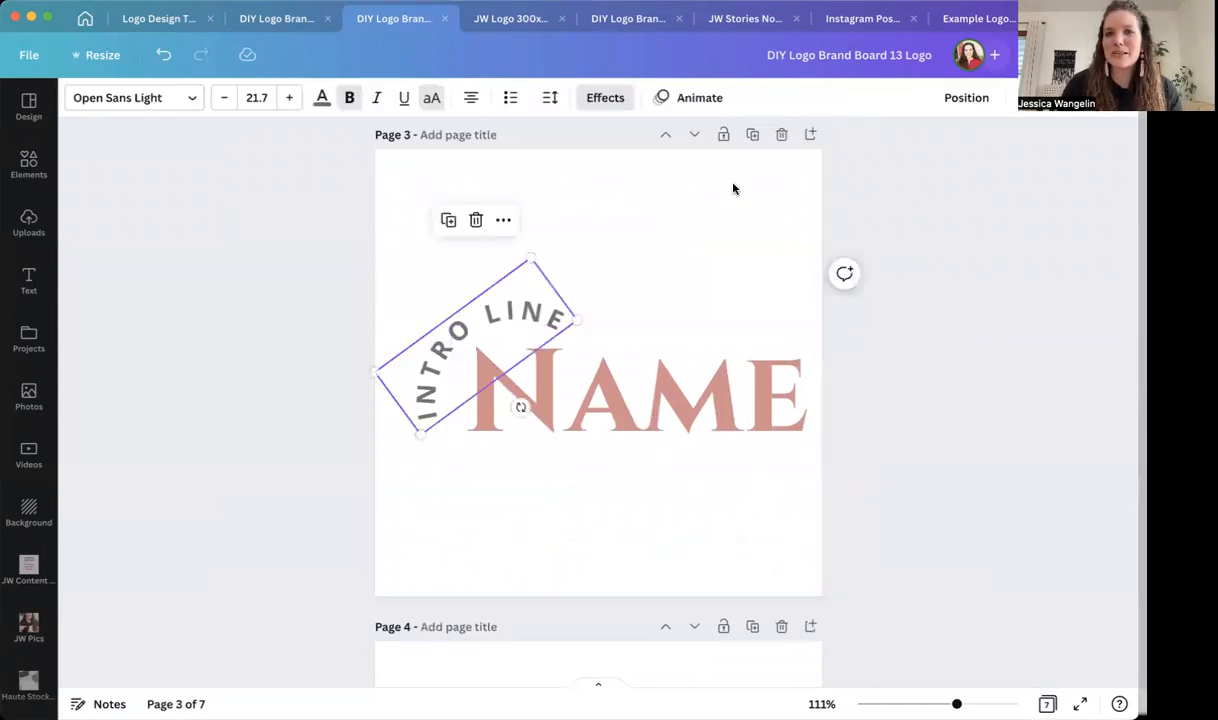
left_click(606, 100)
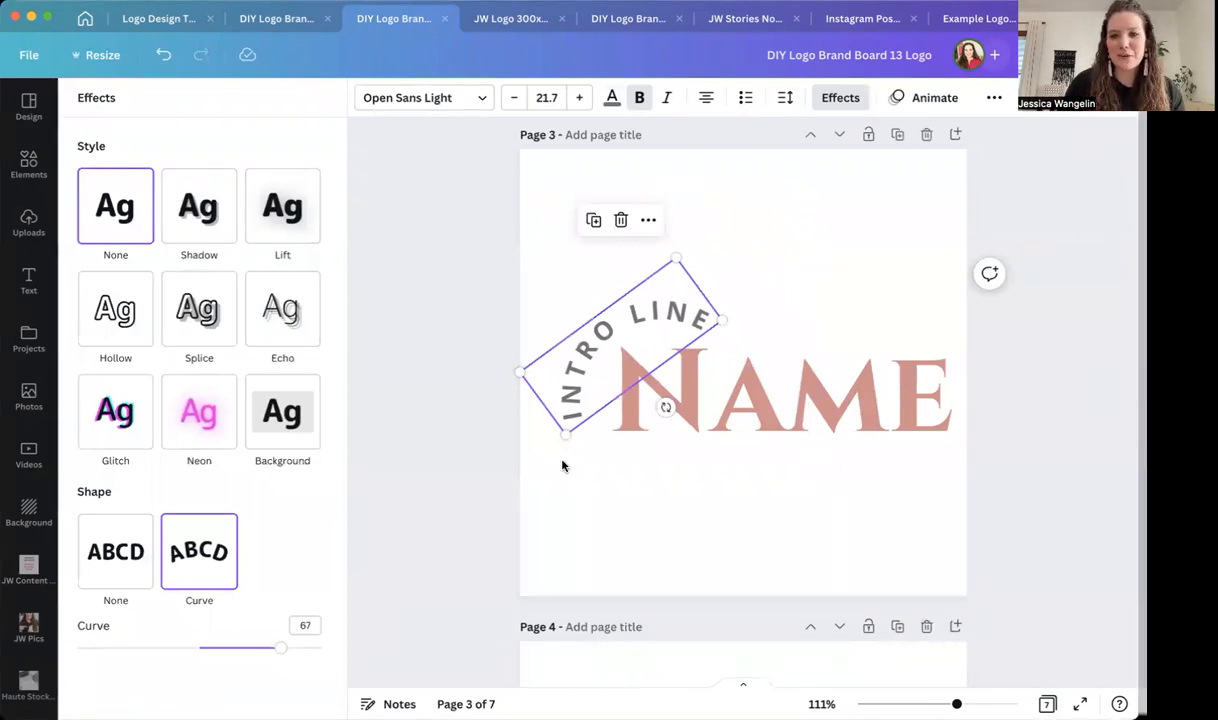
left_click(728, 512)
Narrow the tagline's text box on page 4 to start at the name's left edge and left-align its text
scroll(728, 512, "down", 5)
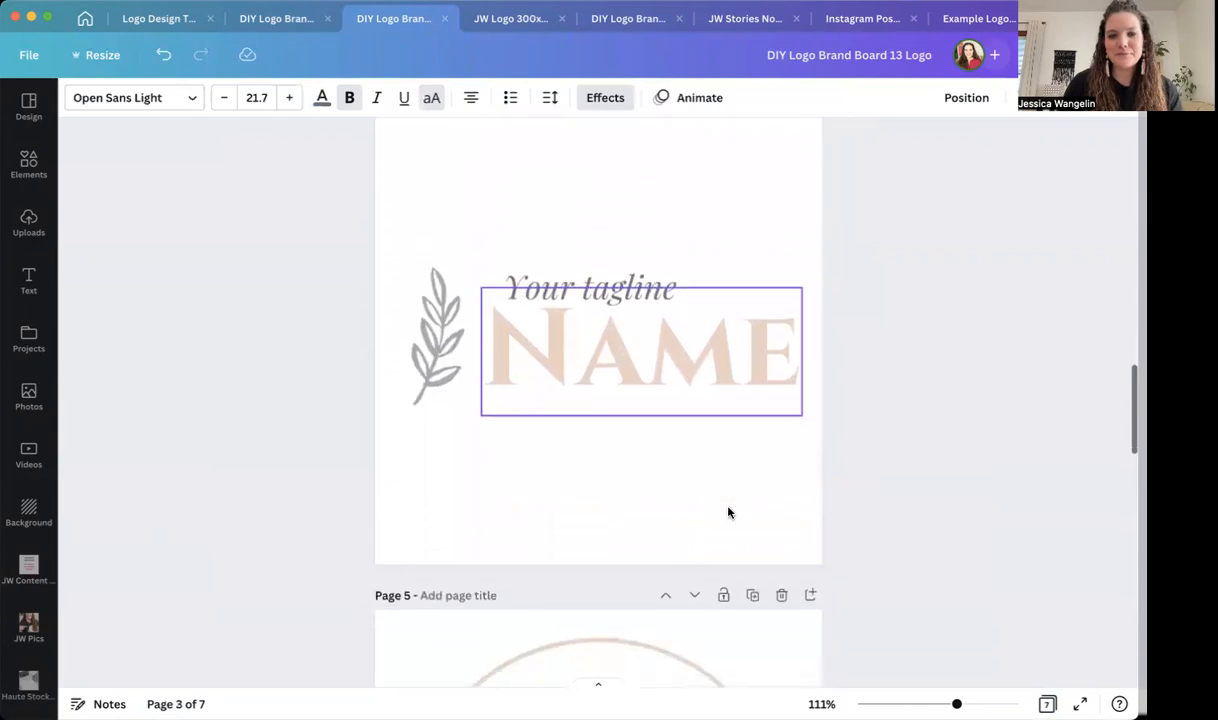
left_click(608, 275)
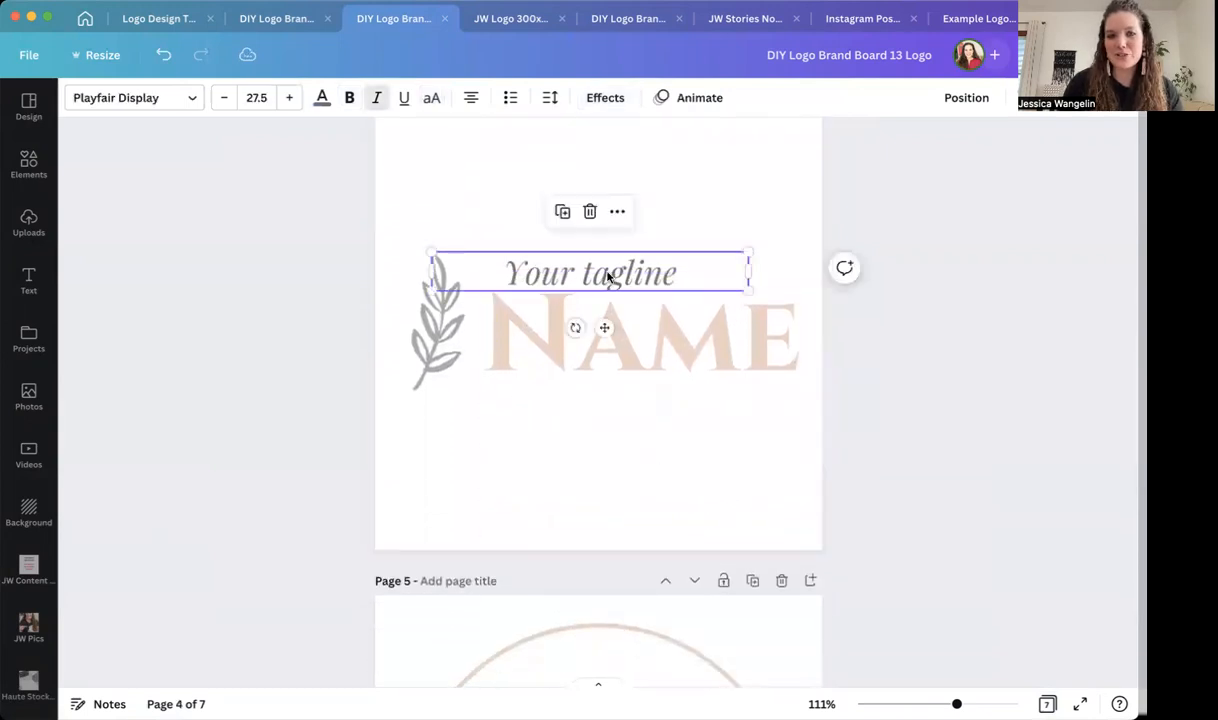
left_click_drag(432, 271, 488, 271)
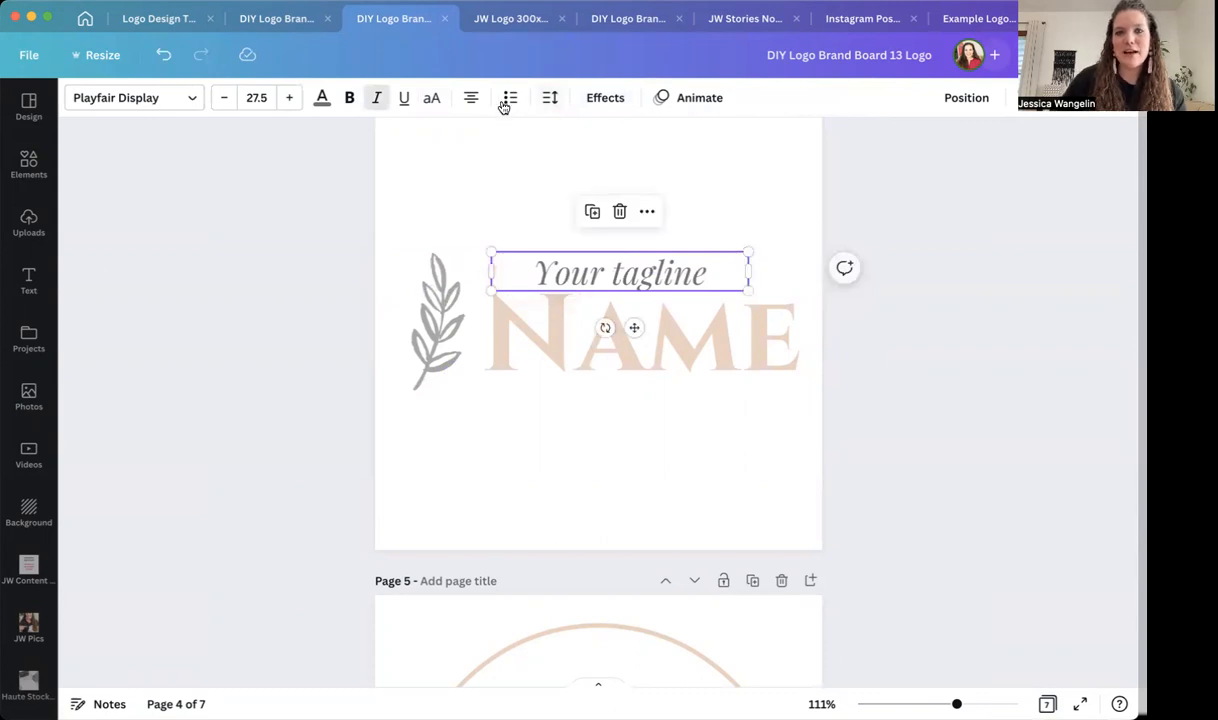
left_click(470, 100)
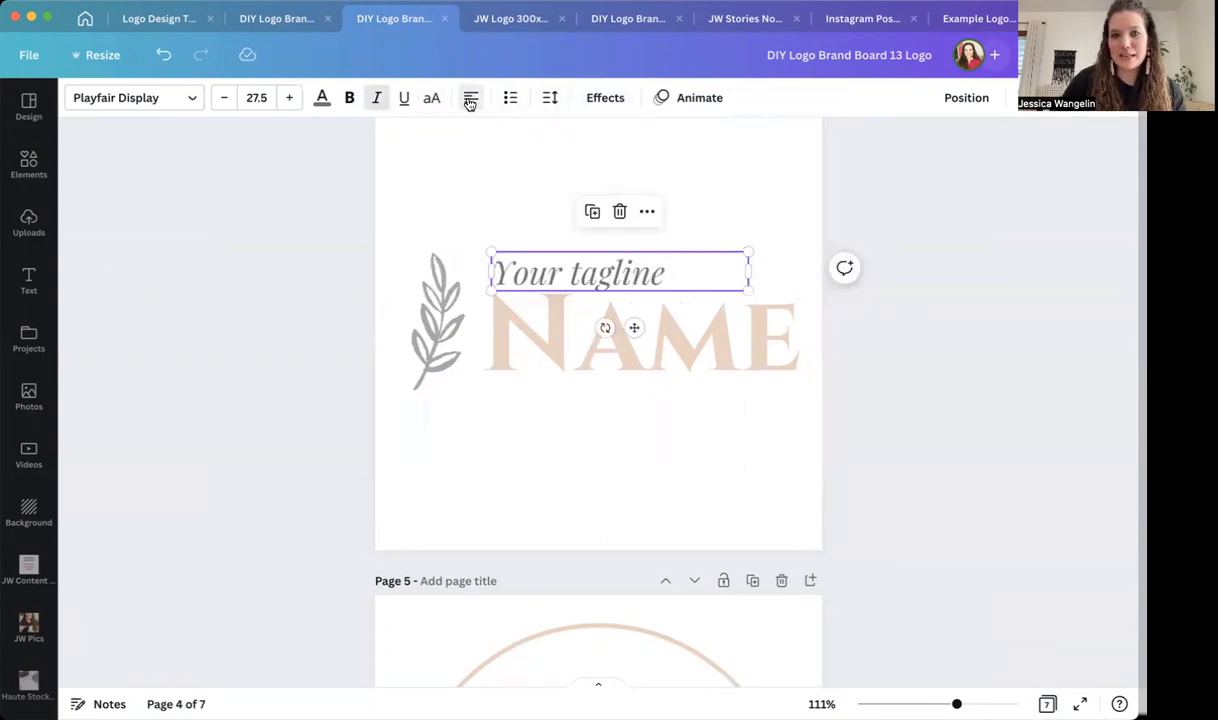
left_click(673, 453)
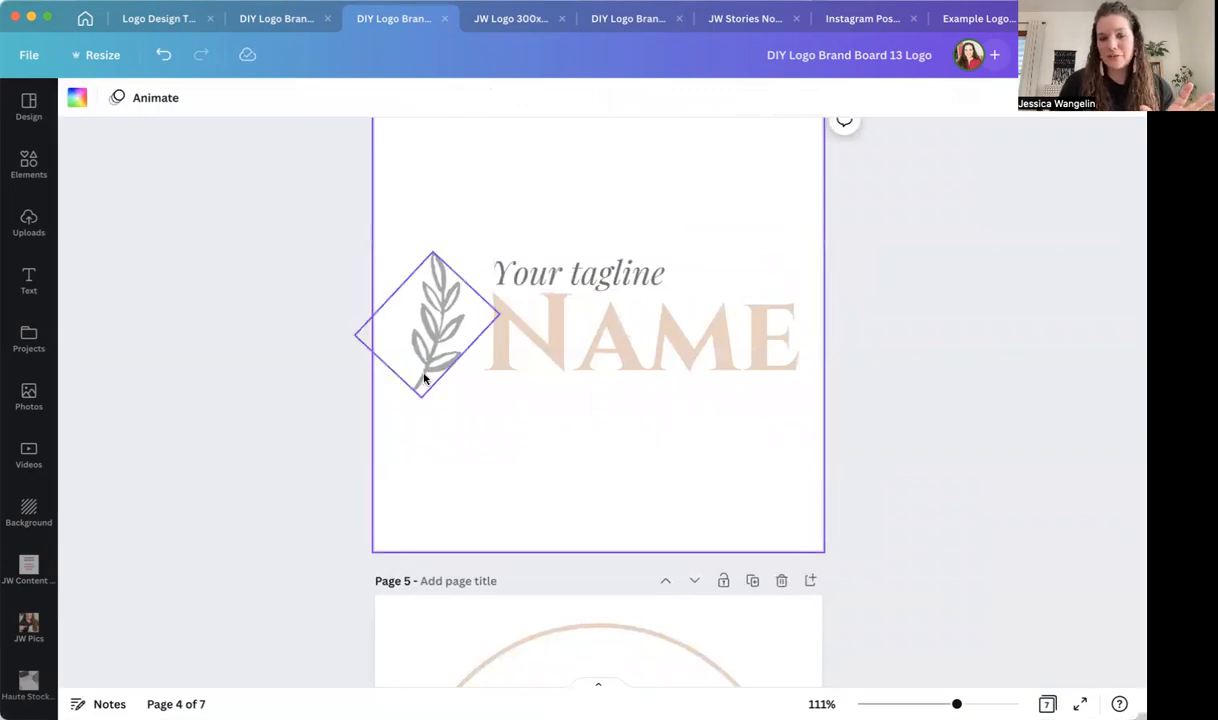
Move the large initial on page 5 slightly right and down within the circle
scroll(590, 454, "down", 10)
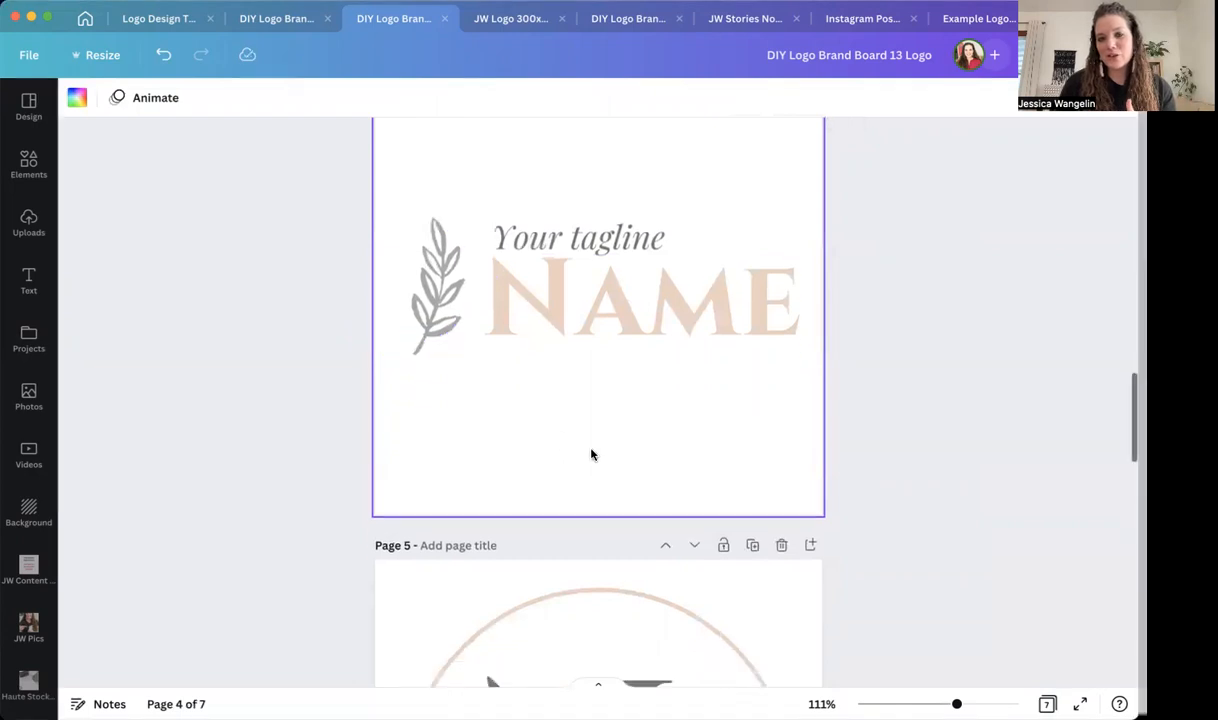
scroll(590, 454, "down", 5)
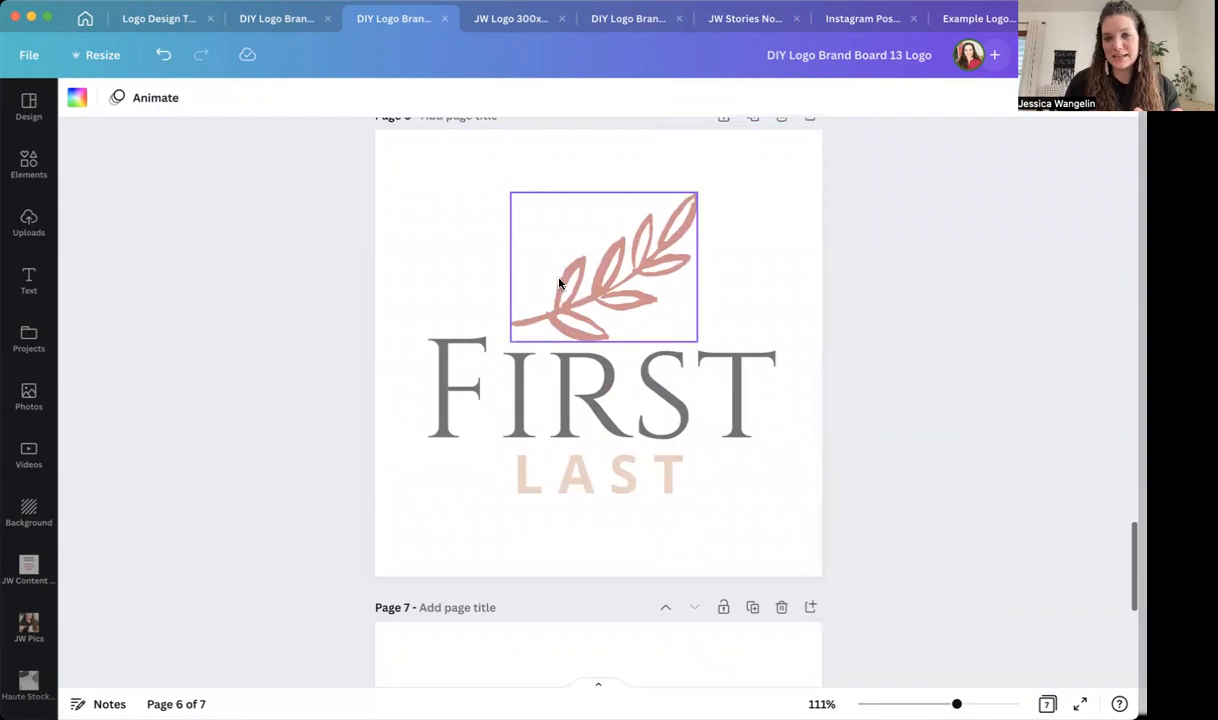
scroll(559, 284, "up", 5)
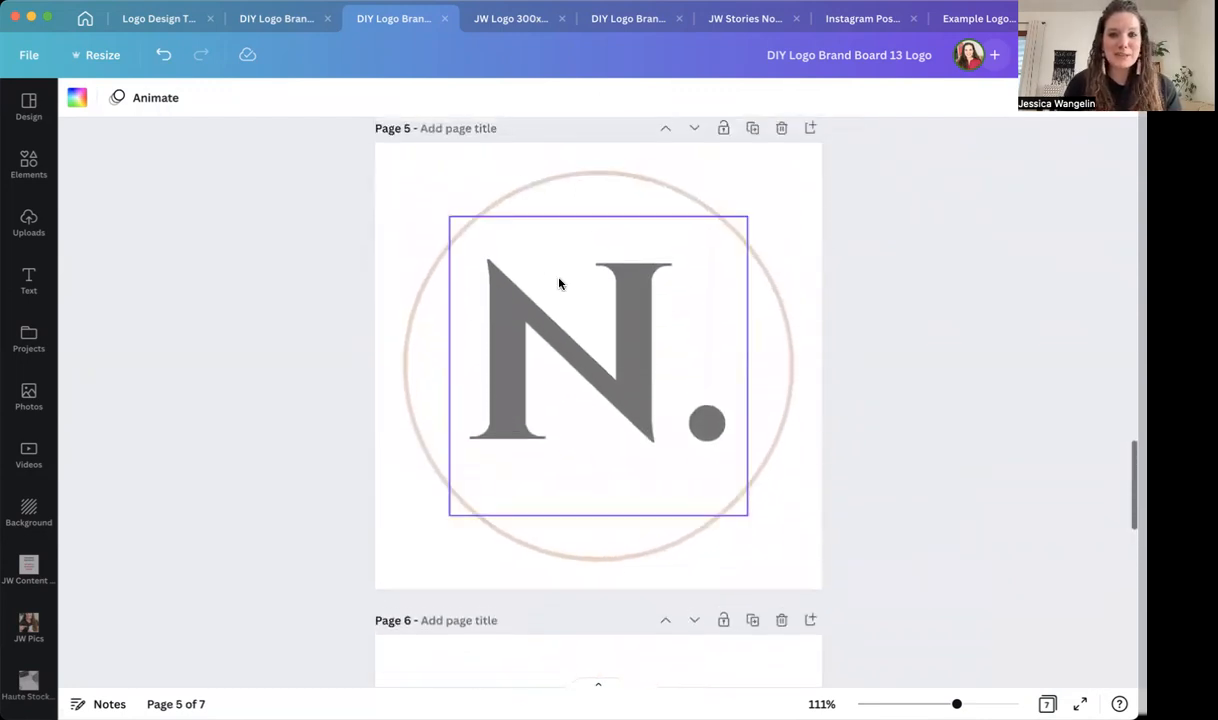
left_click_drag(579, 348, 598, 359)
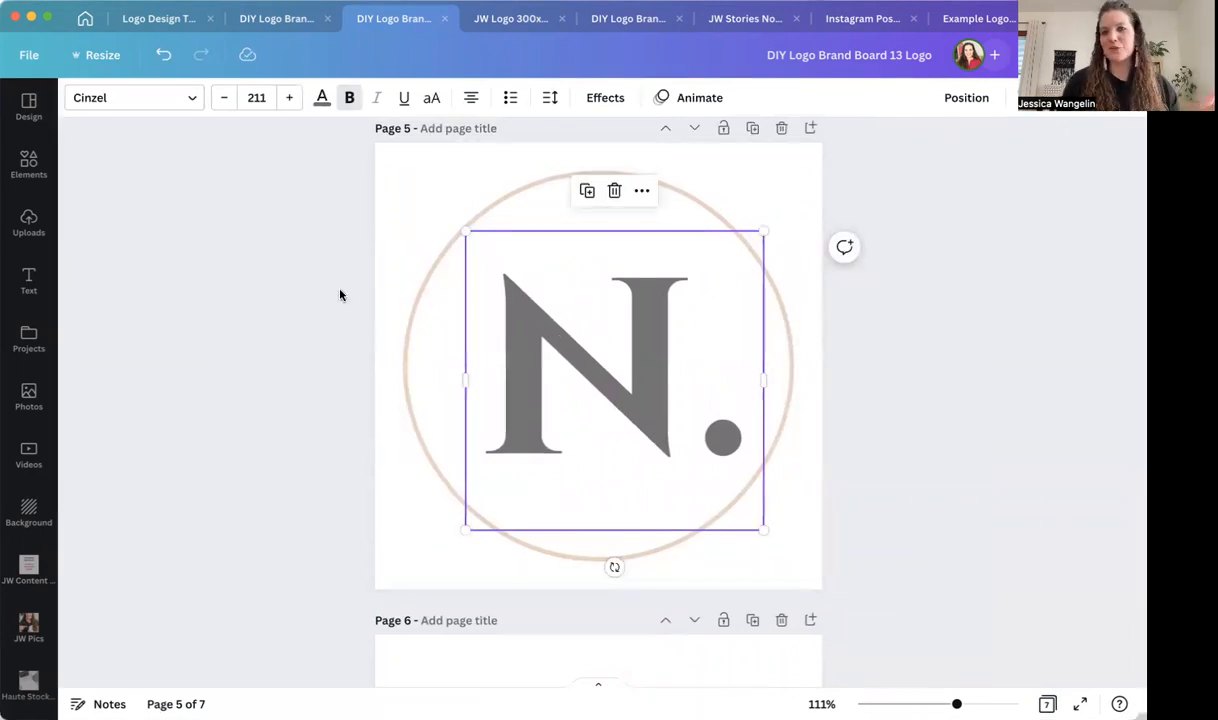
Examine the first-and-last-name logo on page 6 and the hashtag logo on page 7
scroll(340, 295, "down", 1)
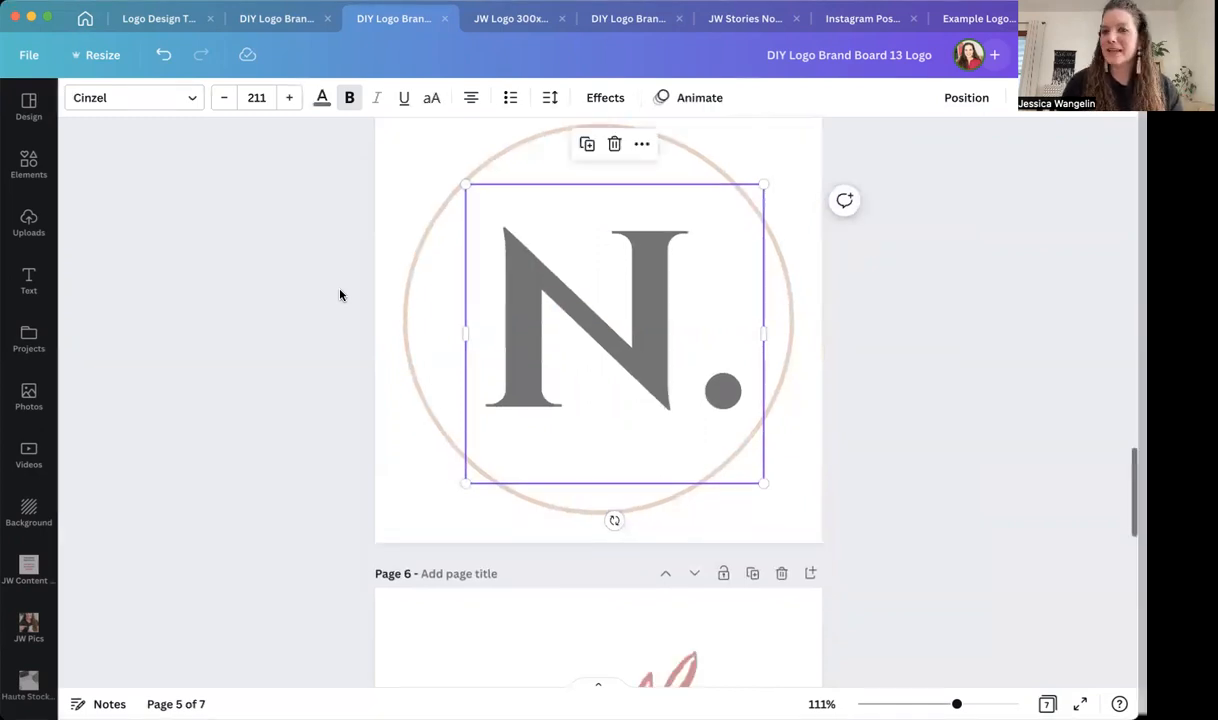
scroll(340, 295, "up", 5)
scroll(340, 295, "up", 5)
scroll(340, 295, "down", 14)
scroll(340, 295, "down", 7)
scroll(340, 295, "up", 2)
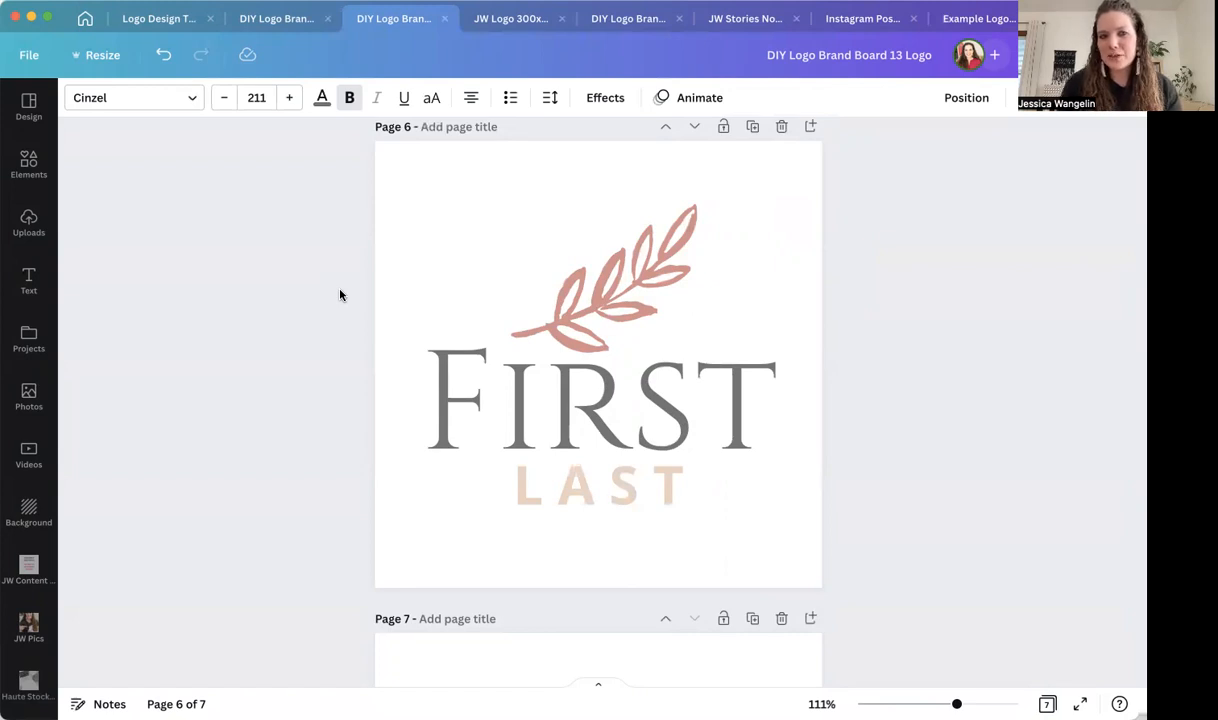
scroll(340, 295, "down", 2)
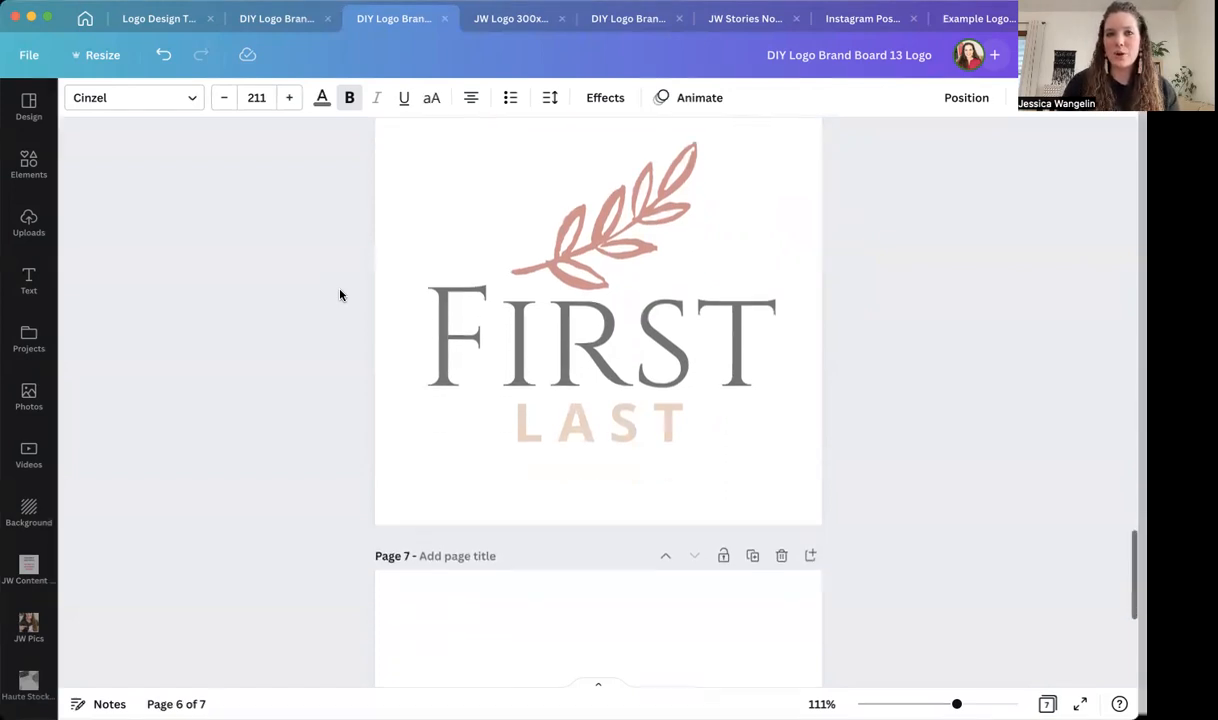
scroll(340, 295, "down", 5)
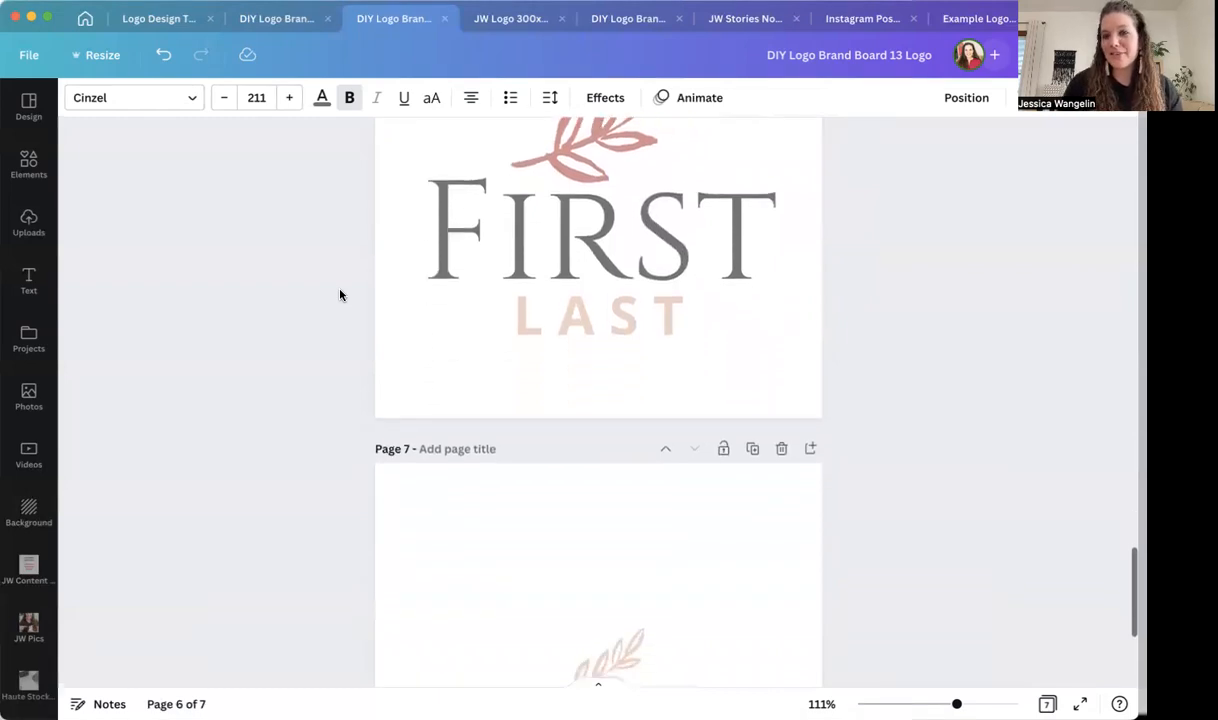
scroll(340, 295, "down", 6)
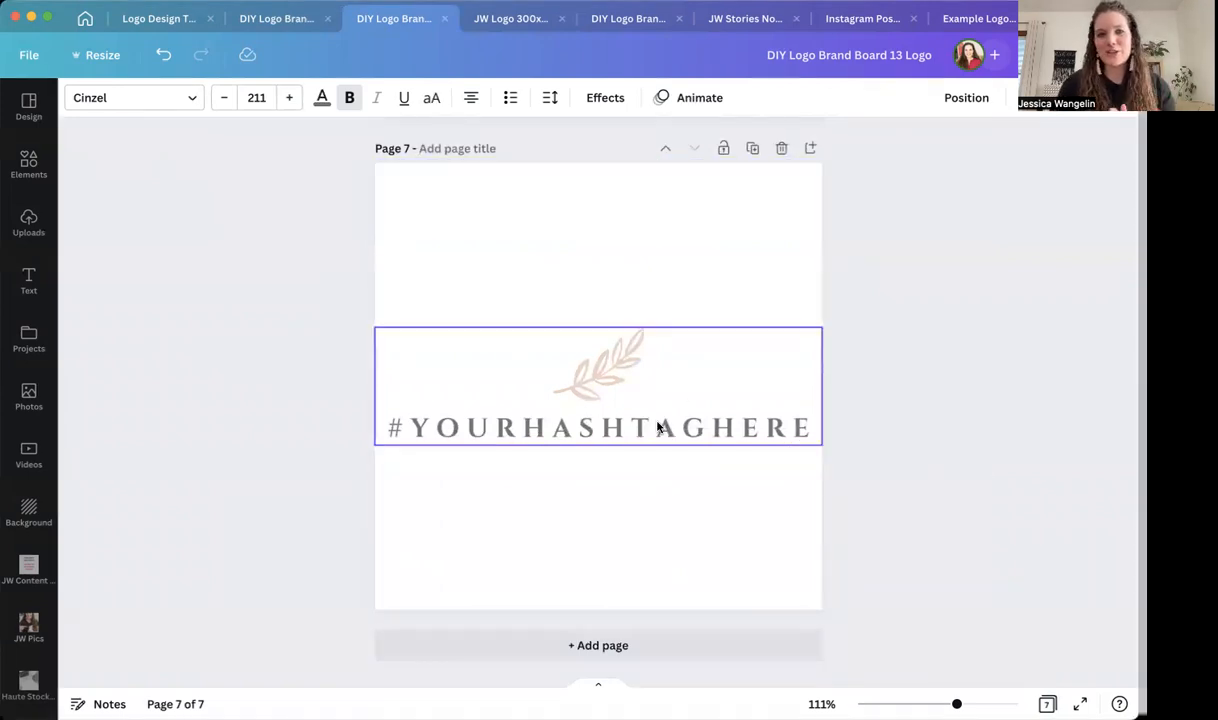
Switch to the JW Logo 300x140 - New Branding design and examine its overview of logo variations
left_click(497, 23)
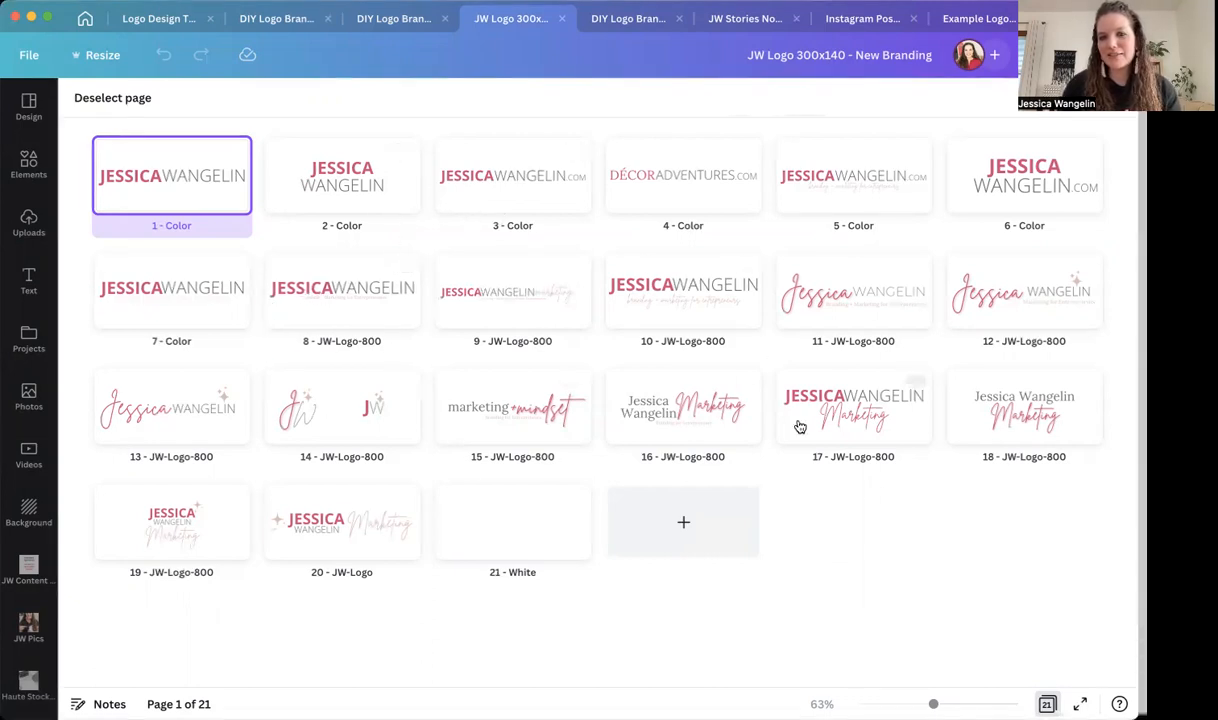
mouse_move(427, 177)
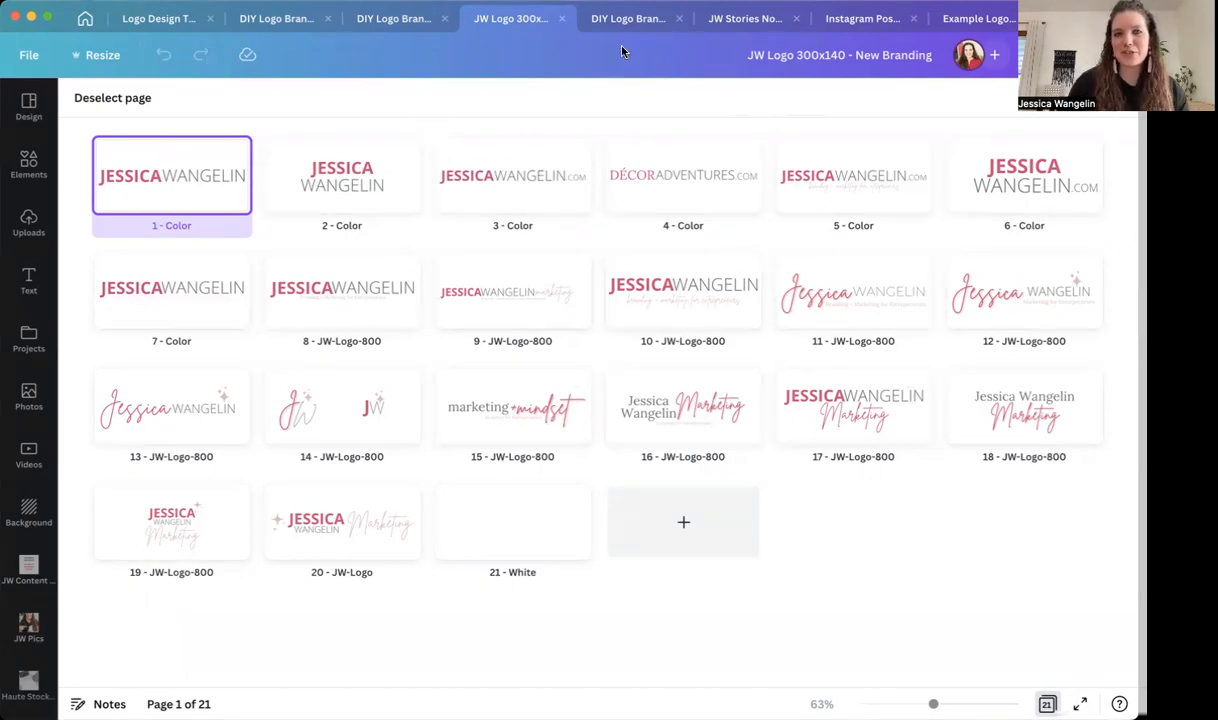
Switch to the DIY Logo Brand Board Eight Logos design and examine its colour palette and the arched-text logo on page 2
left_click(600, 20)
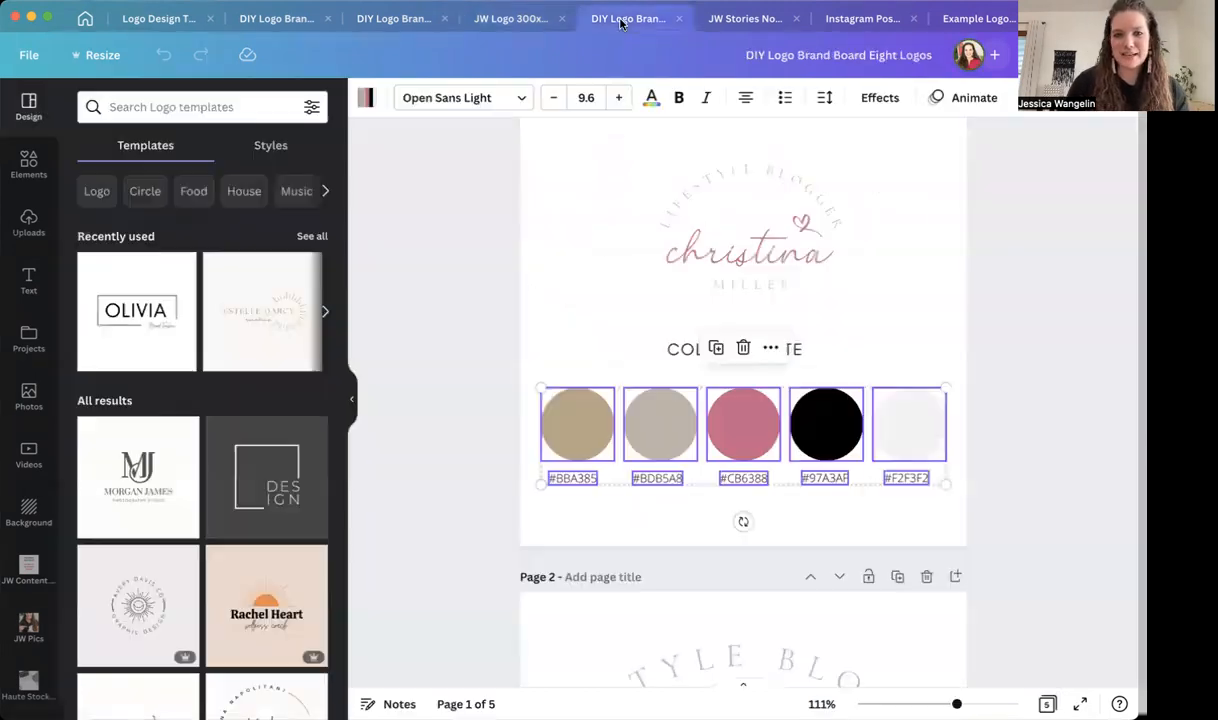
left_click(456, 255)
scroll(456, 255, "down", 3)
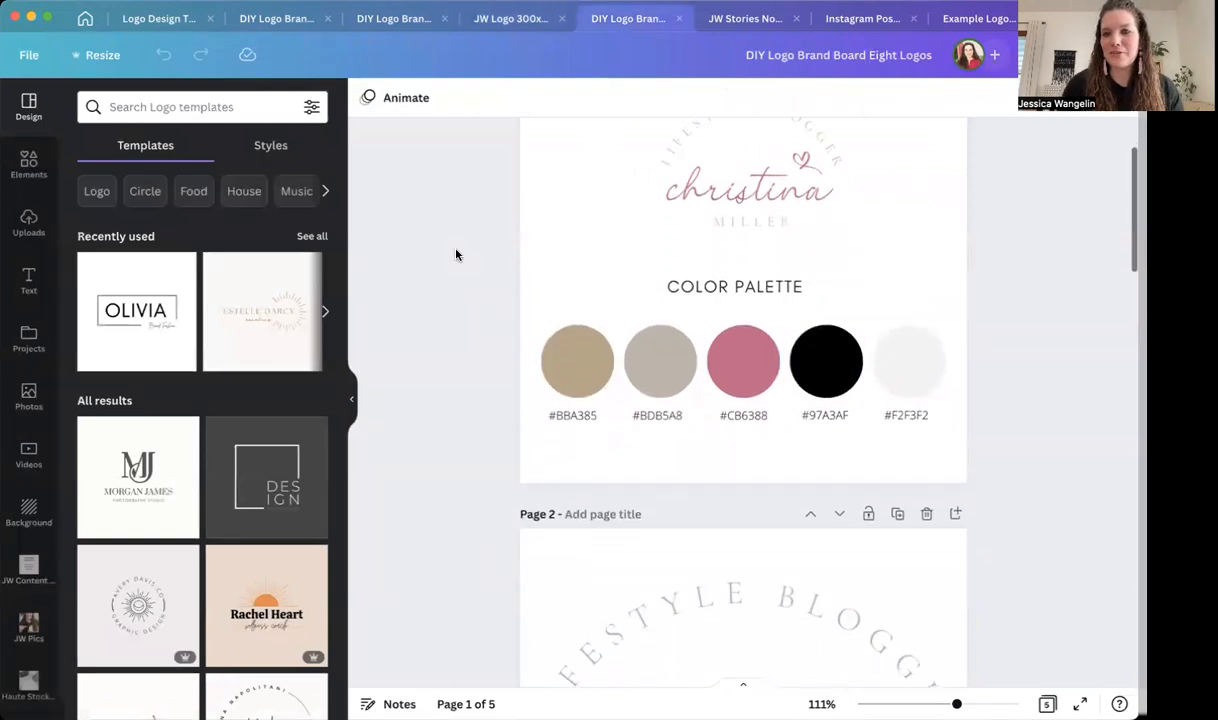
scroll(456, 255, "down", 5)
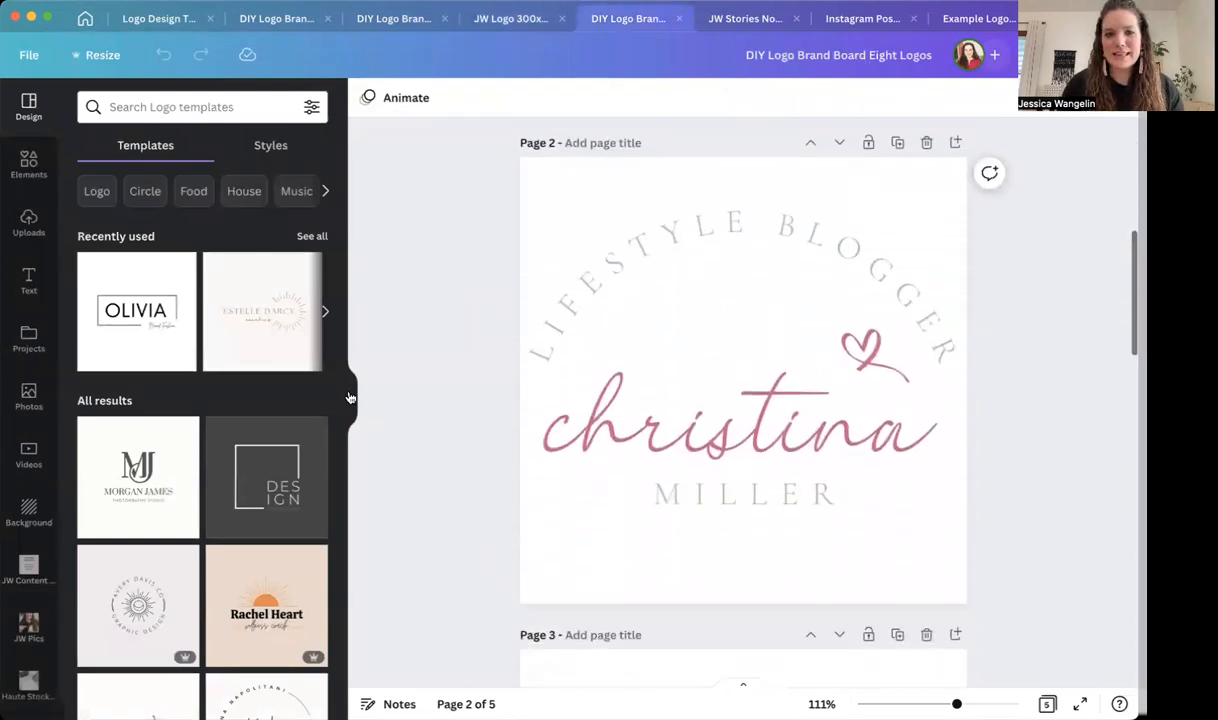
left_click(350, 398)
scroll(340, 386, "down", 2)
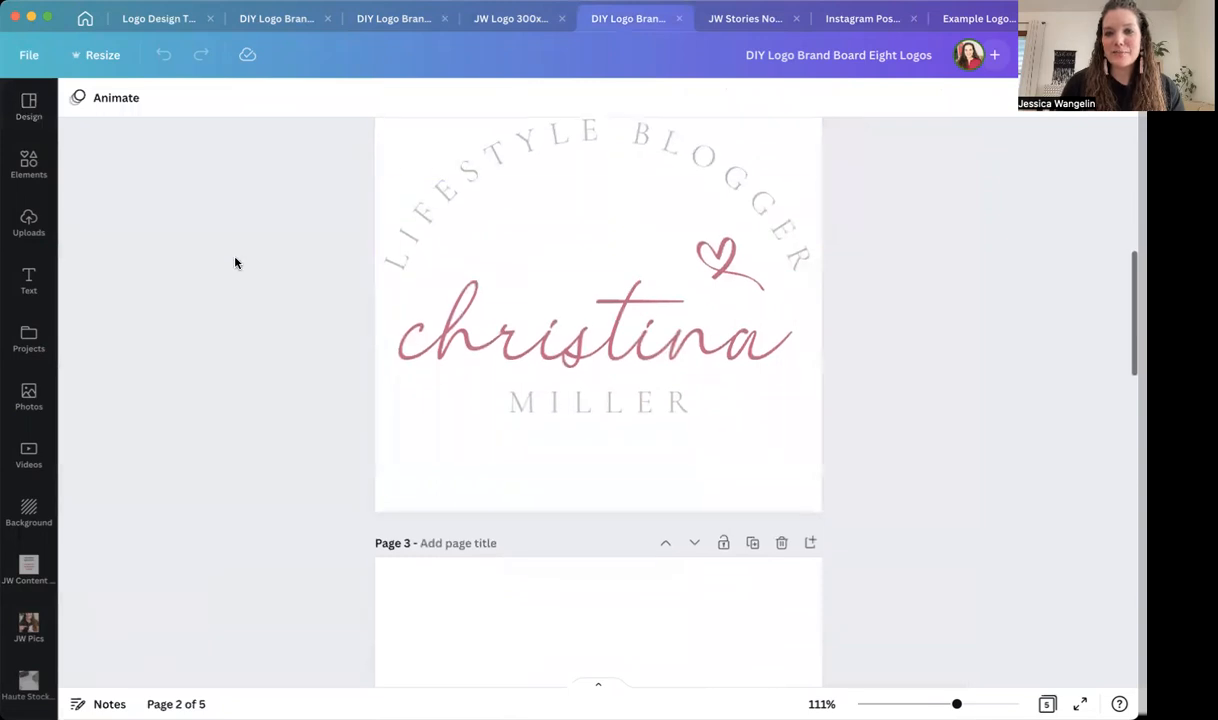
scroll(235, 263, "up", 1)
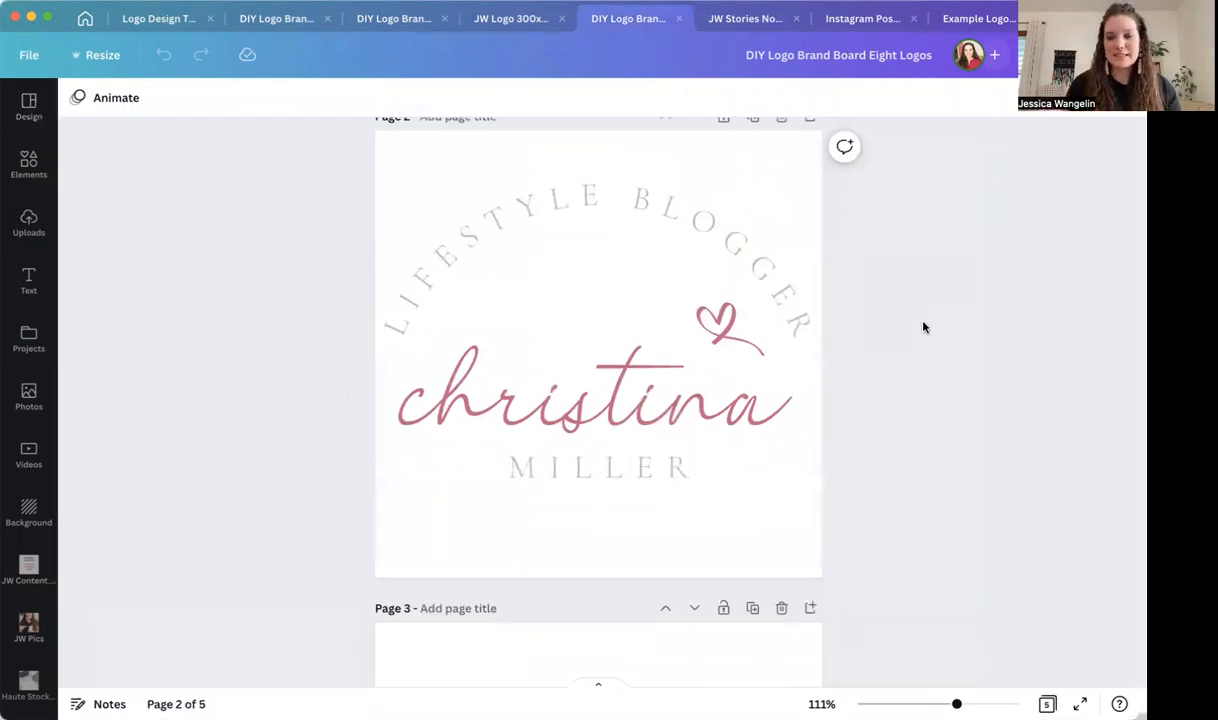
Examine the horizontal logo, the stacked logo and the standalone heart on pages 3 to 5
scroll(922, 322, "down", 5)
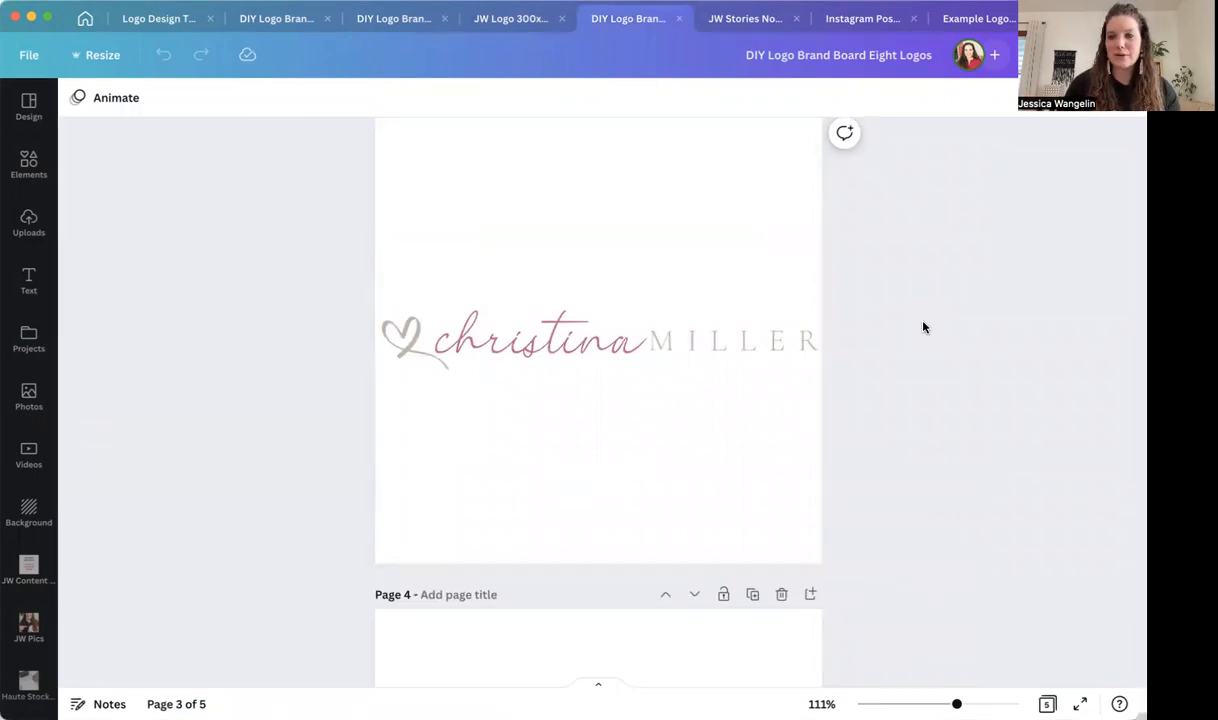
scroll(923, 327, "down", 5)
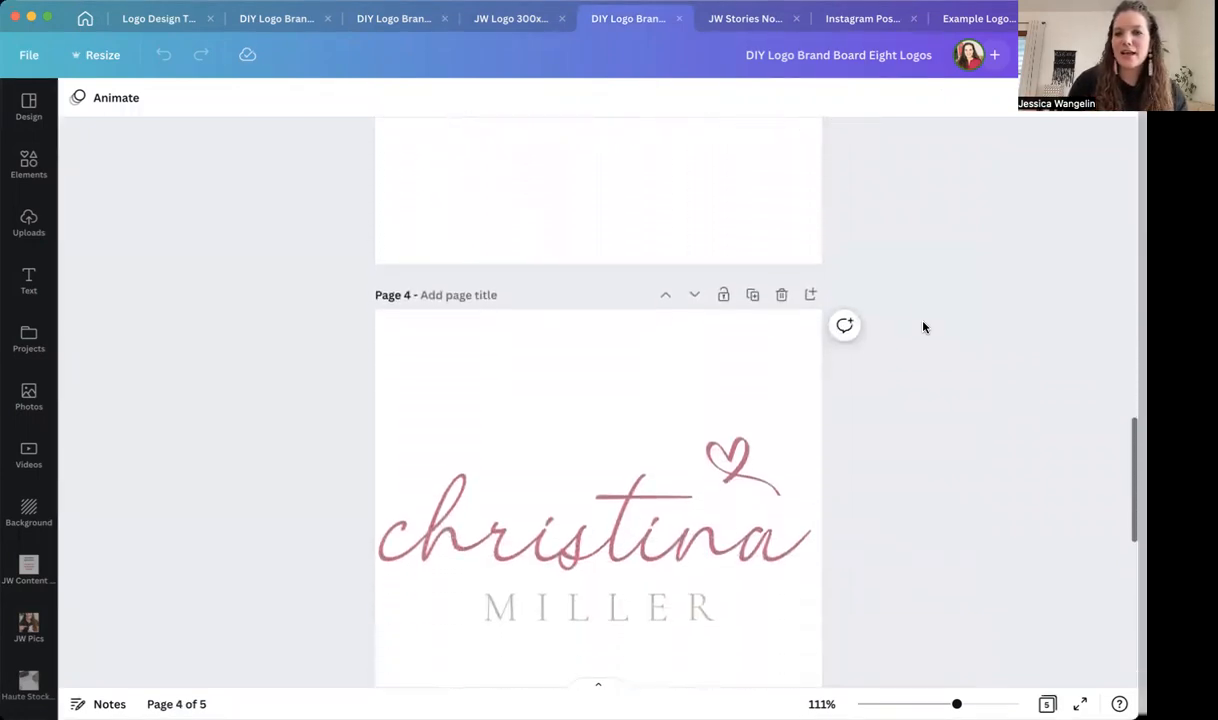
scroll(923, 327, "up", 1)
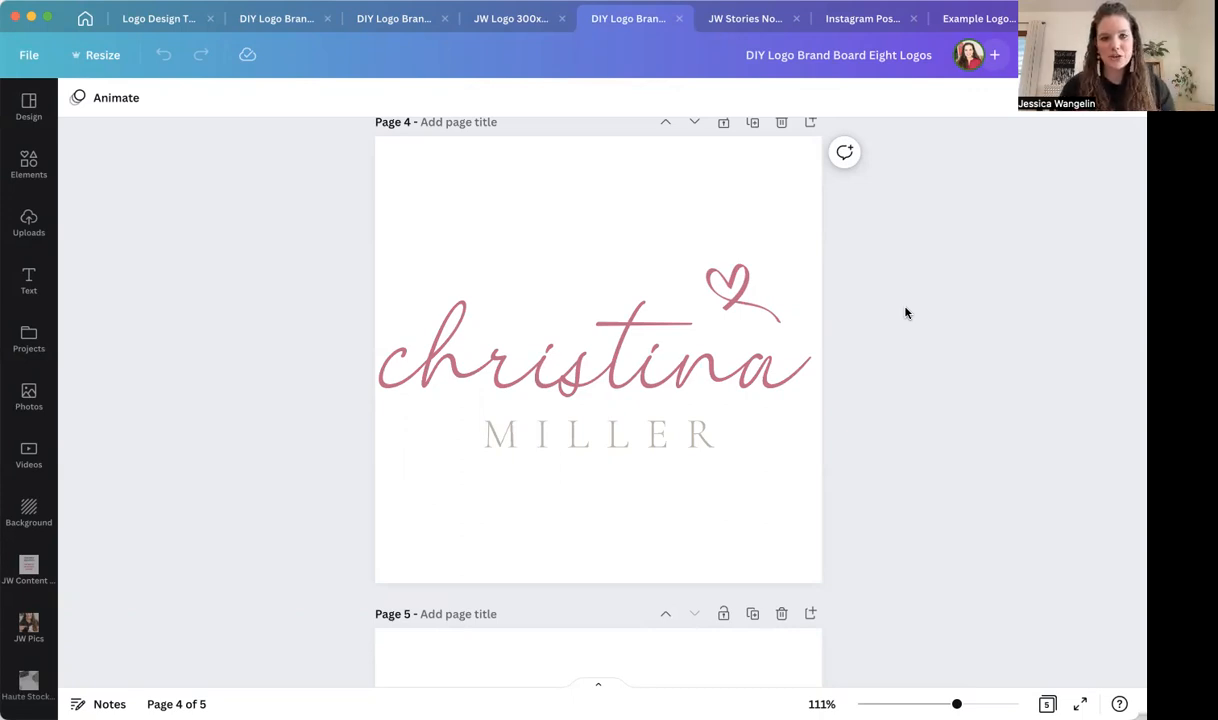
scroll(862, 323, "down", 3)
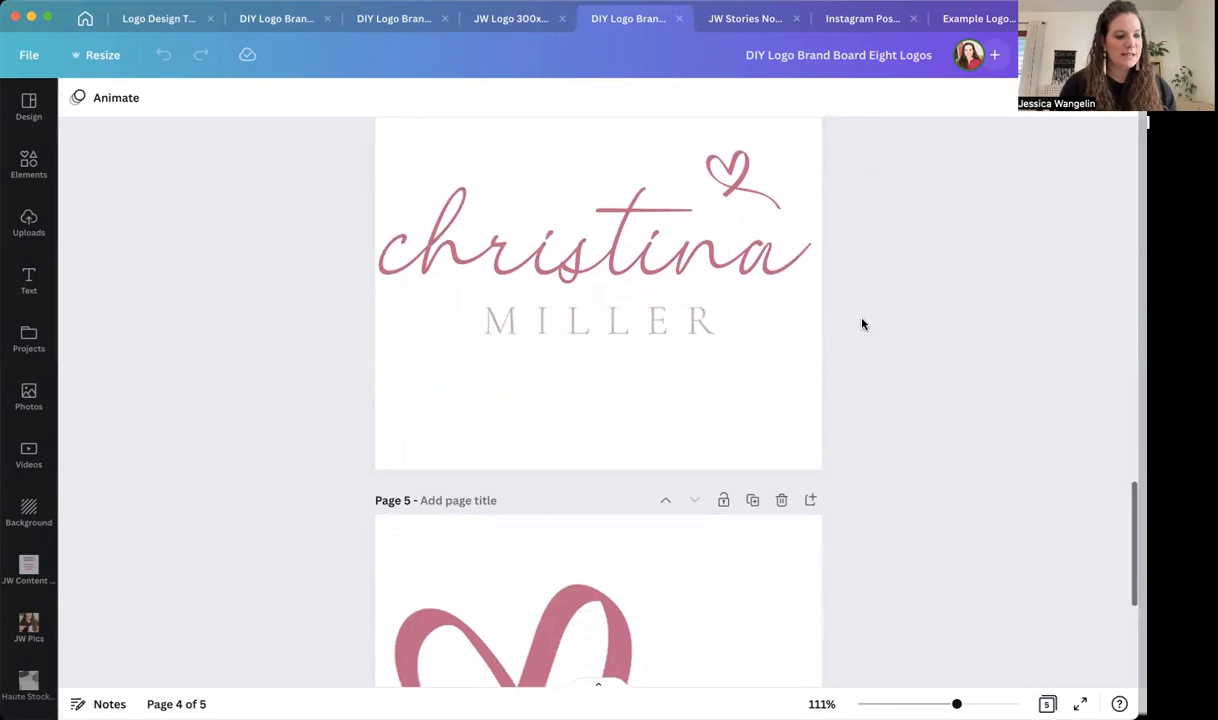
scroll(862, 323, "down", 10)
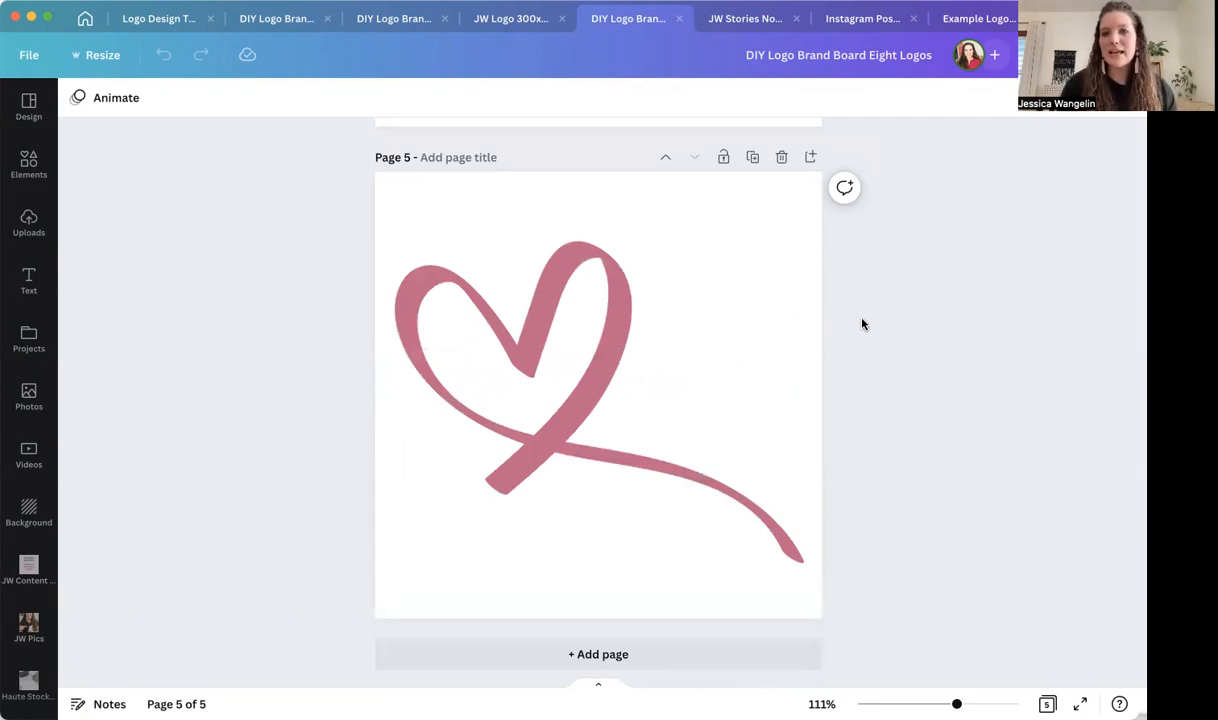
Open the design's download settings and enable a transparent background for the PNG file
left_click(707, 226)
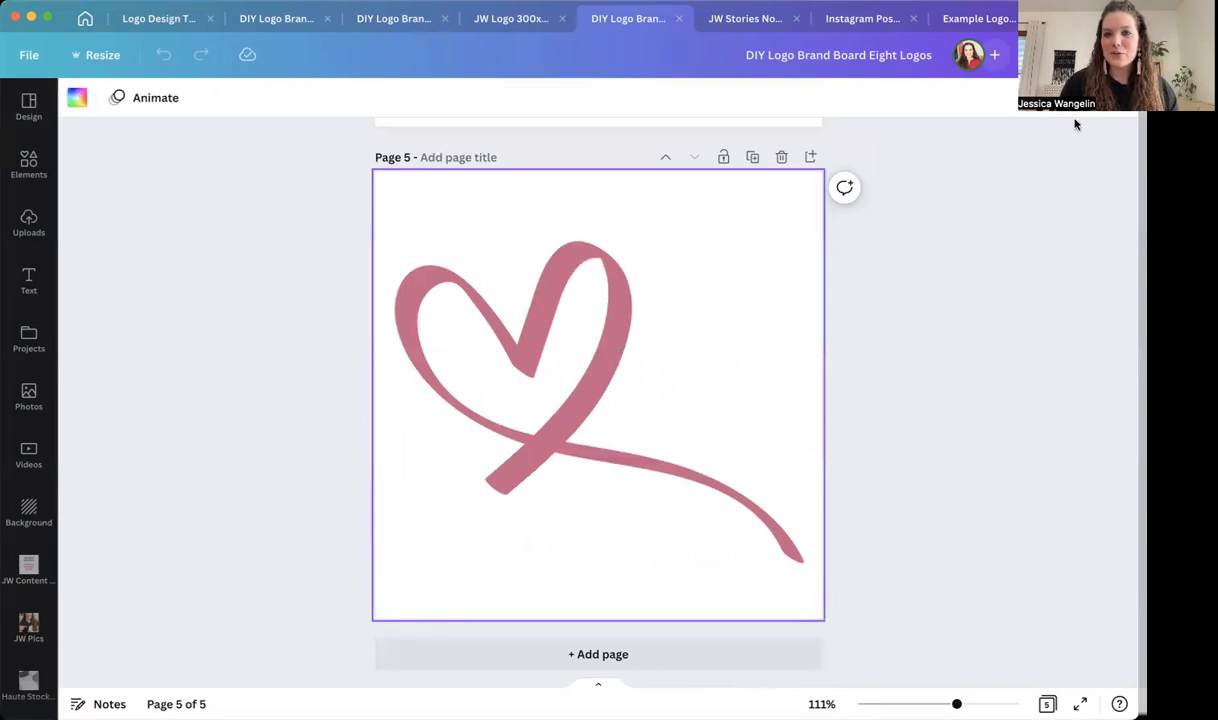
left_click(1070, 55)
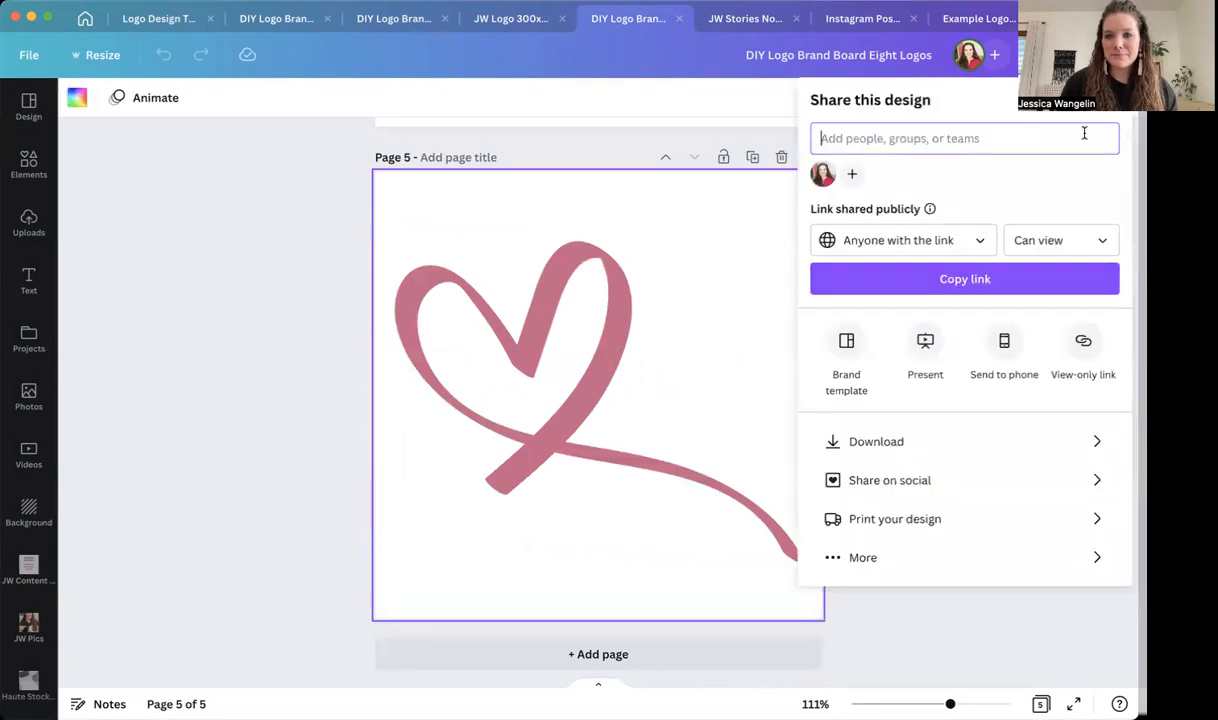
left_click(919, 438)
left_click(820, 264)
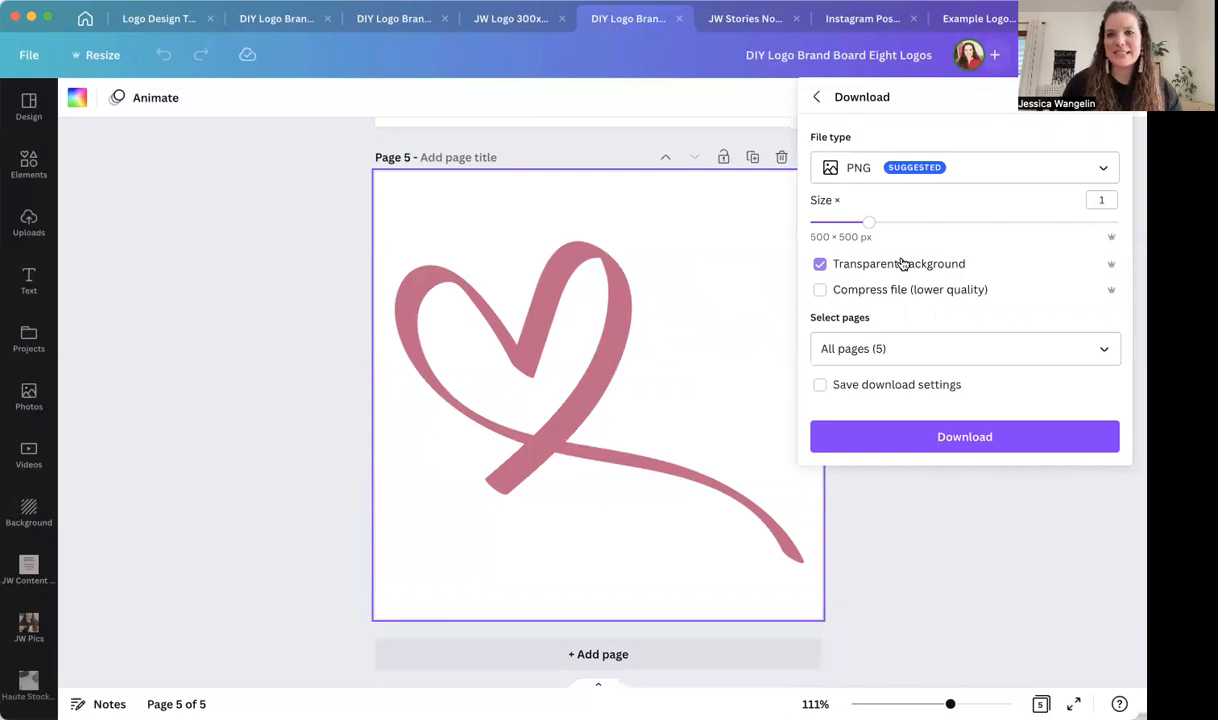
Close the download settings, switch to the JW Stories Nov-Dec 2022 design and examine how its story pages use the logo
left_click(815, 100)
left_click(290, 260)
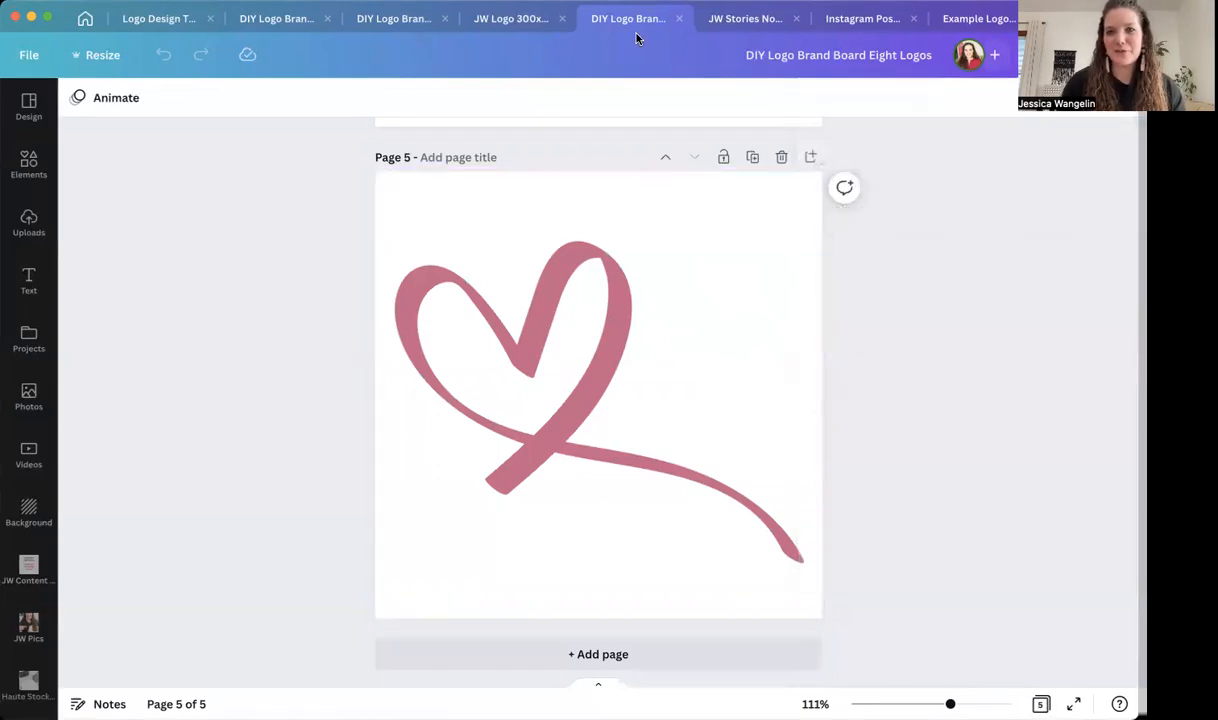
left_click(745, 20)
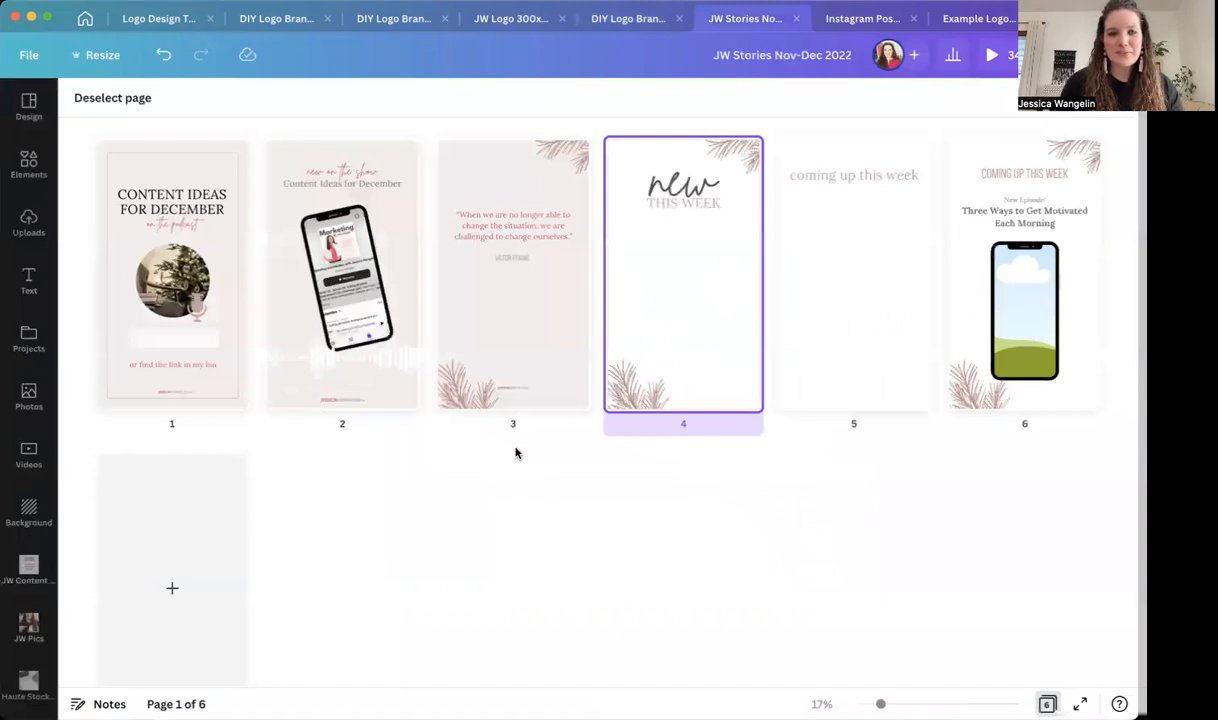
scroll(530, 465, "down", 2)
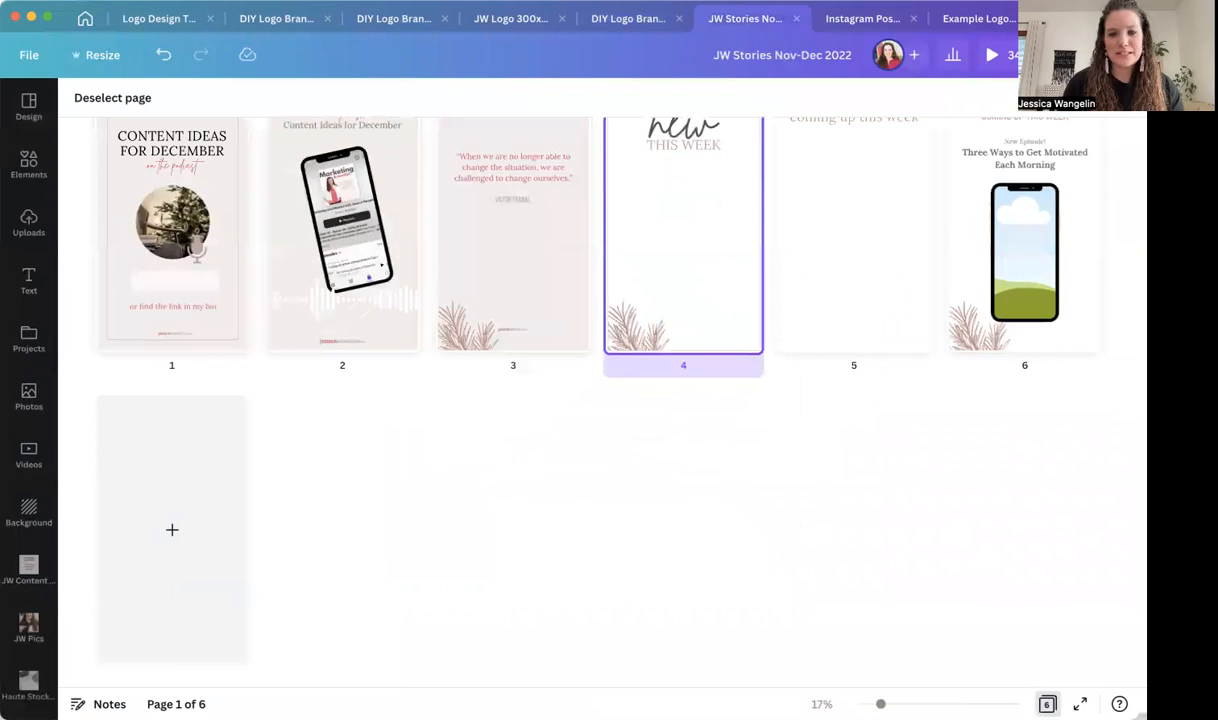
left_click(545, 468)
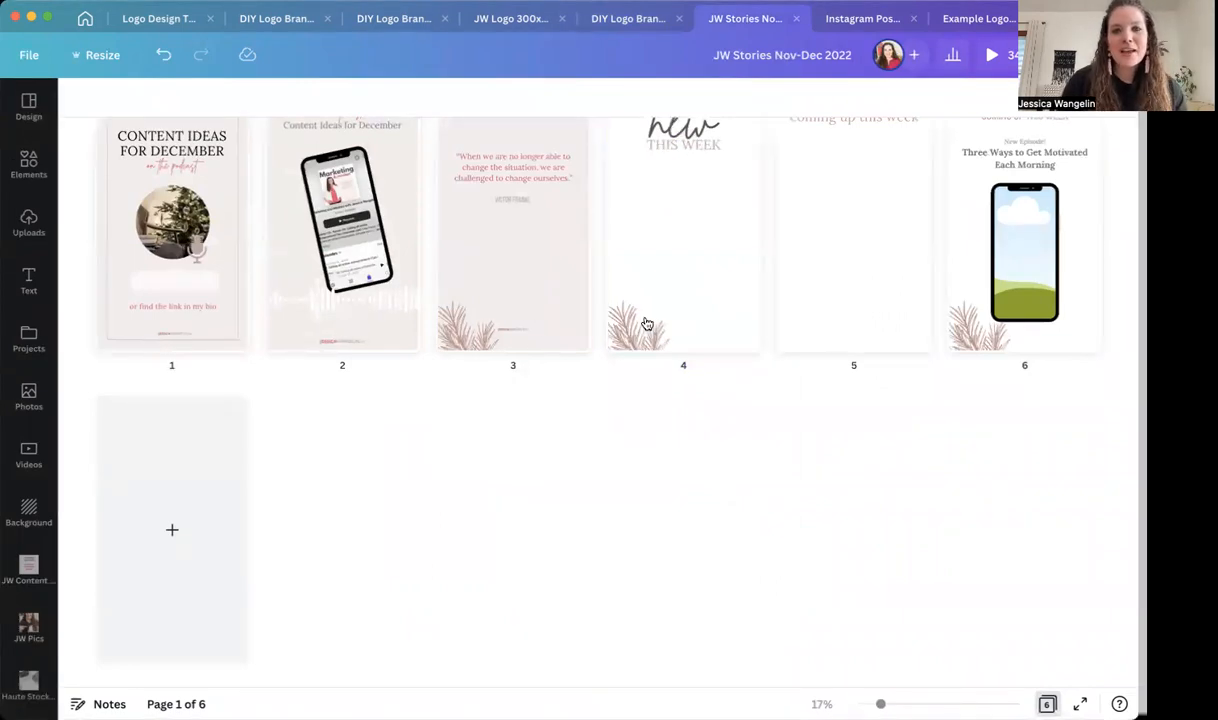
Switch to the Instagram Post Examples design and examine the logo placement on pages 11 and 12
left_click(849, 21)
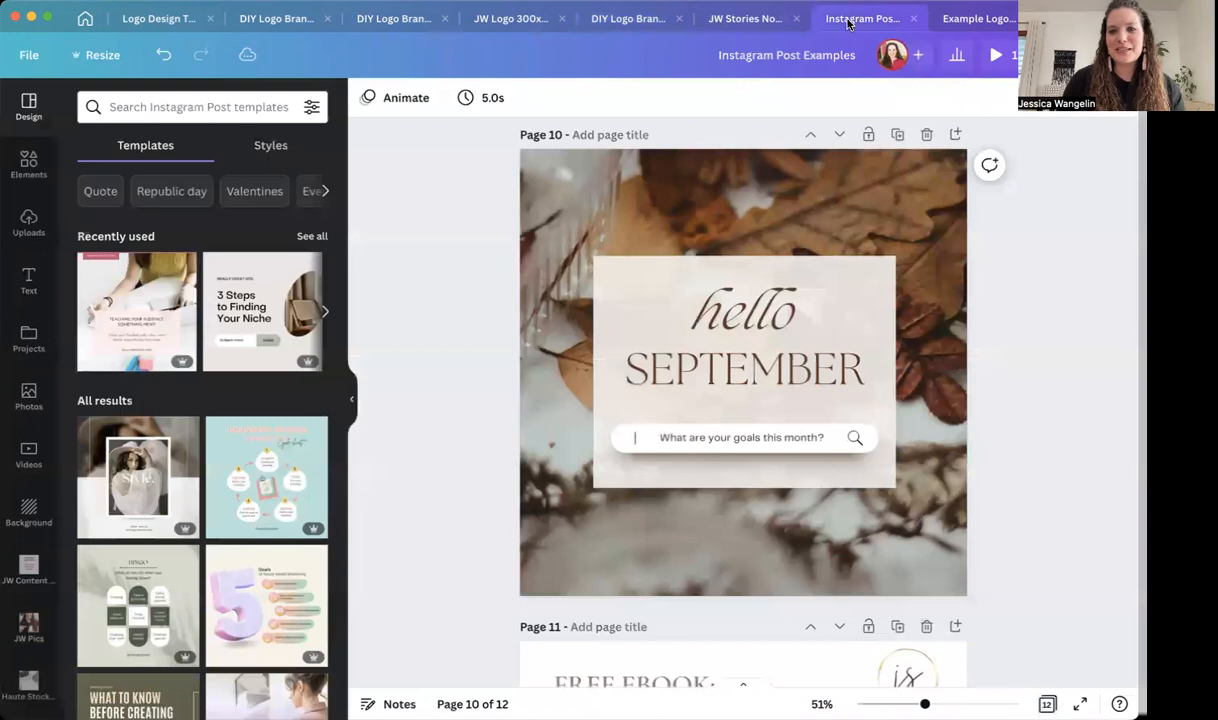
scroll(441, 237, "down", 5)
scroll(441, 237, "down", 1)
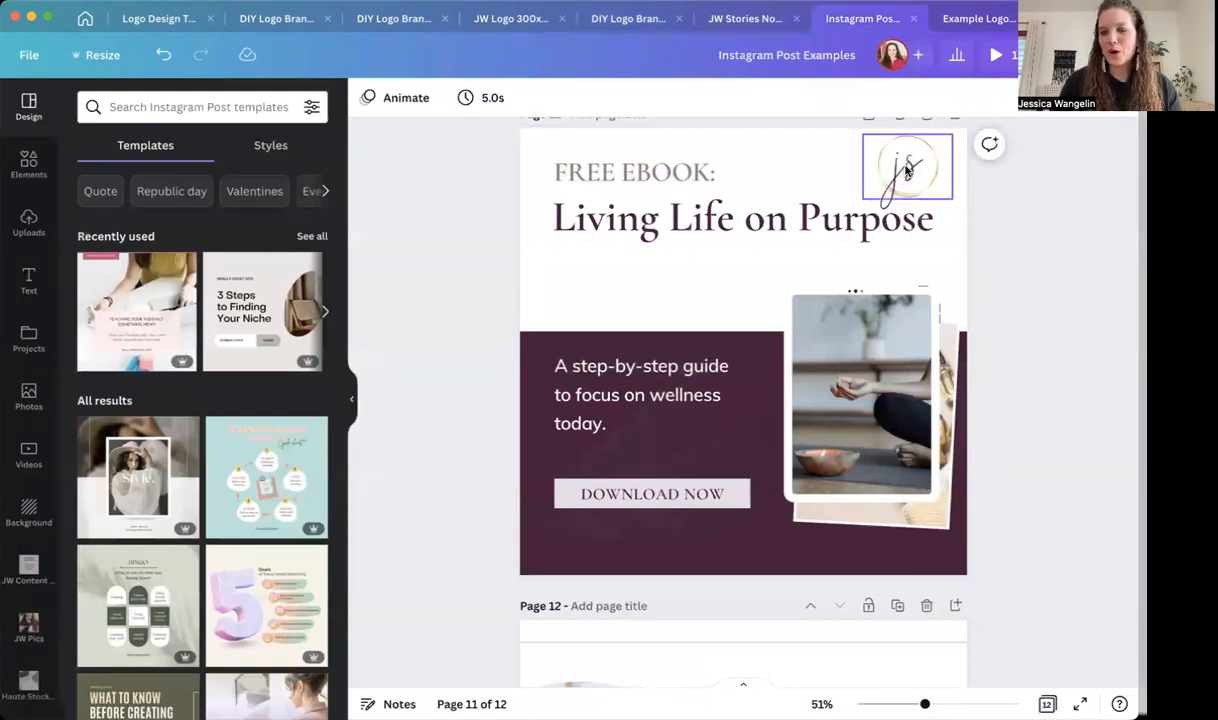
scroll(905, 171, "down", 7)
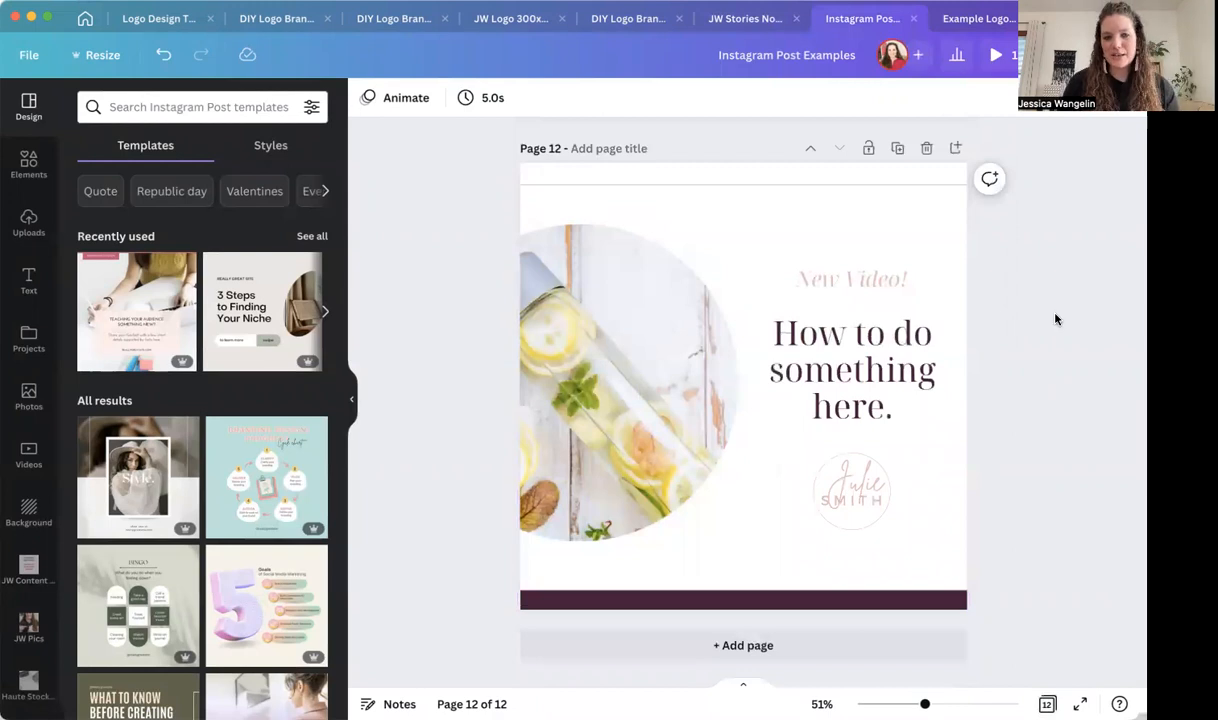
Switch to the Example Logo design and recolour the script name on page 3 to the document's dusty pink
left_click(975, 19)
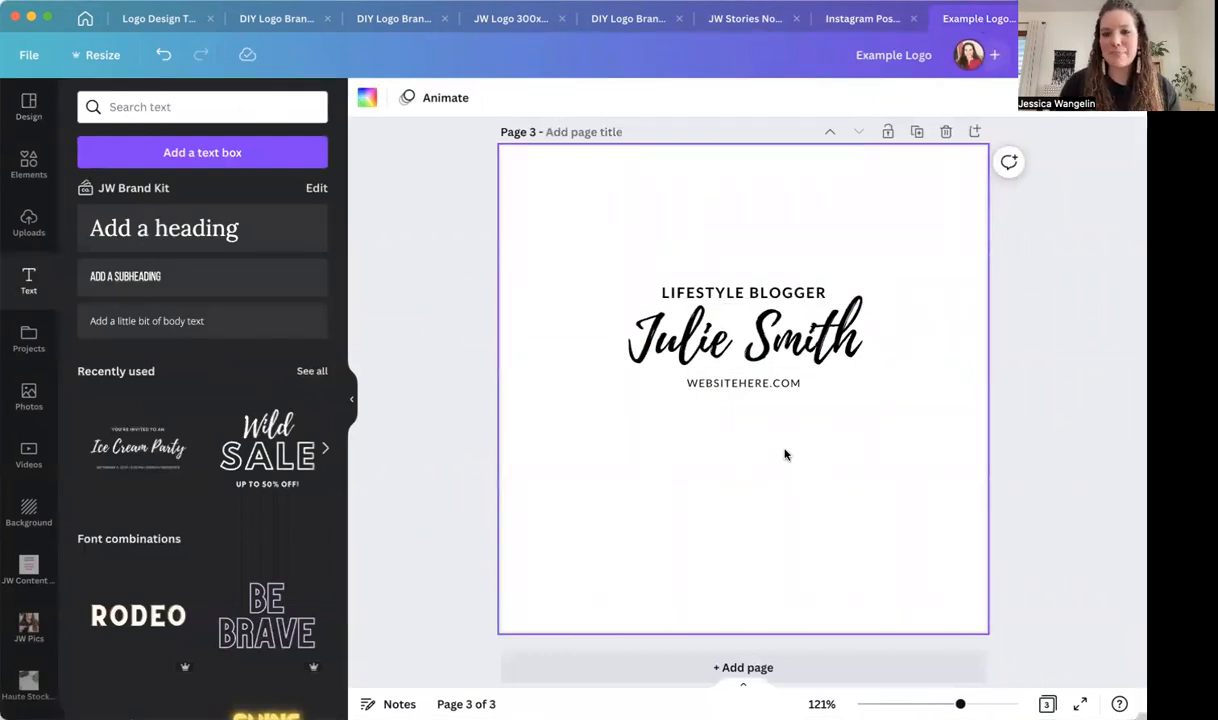
scroll(785, 455, "down", 1)
scroll(785, 455, "down", 1)
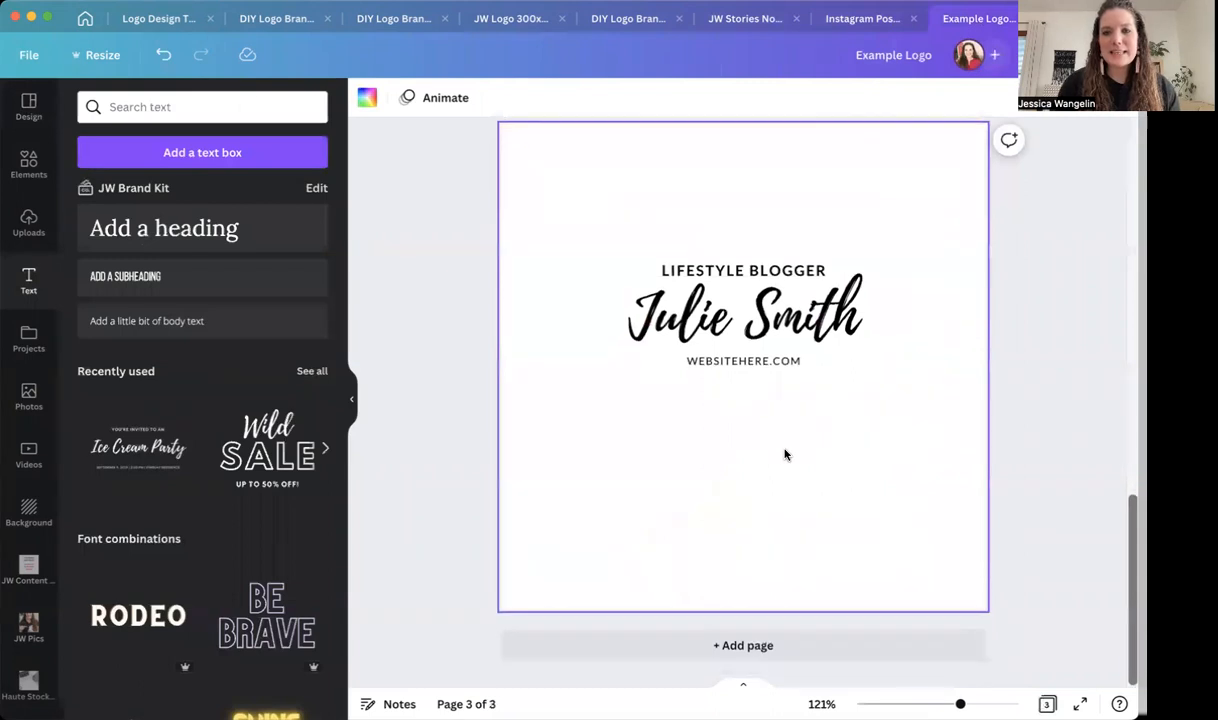
left_click(805, 313)
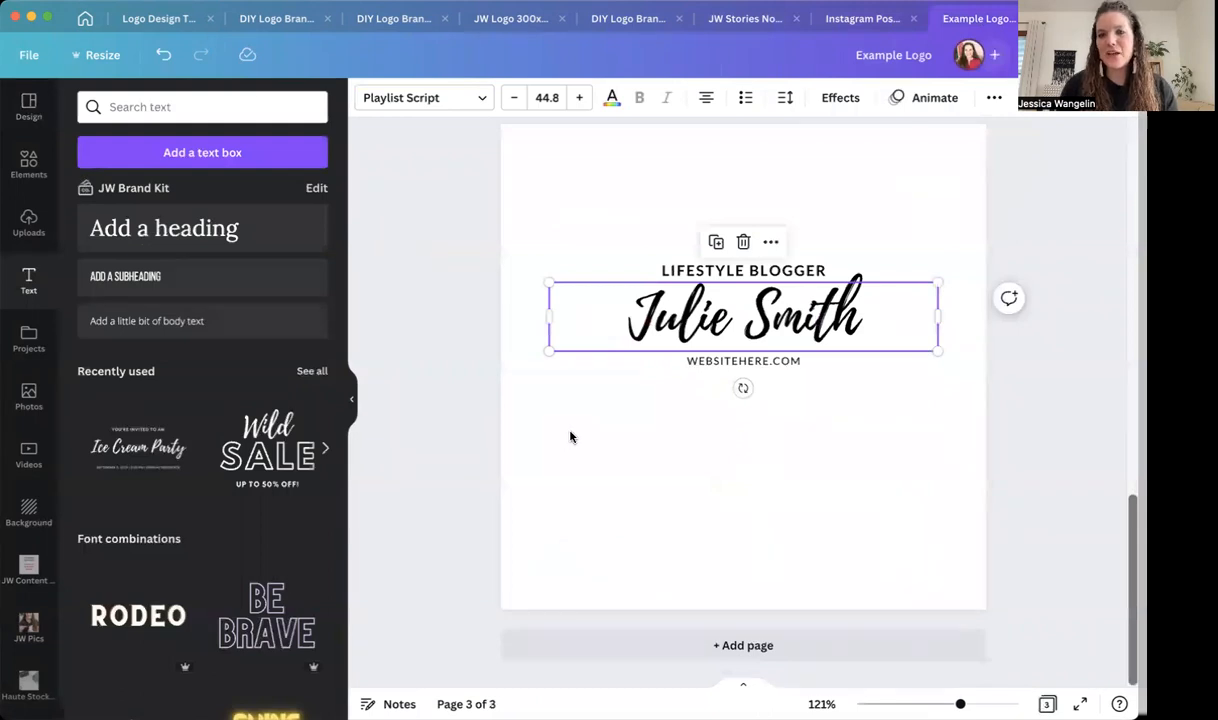
left_click(850, 323)
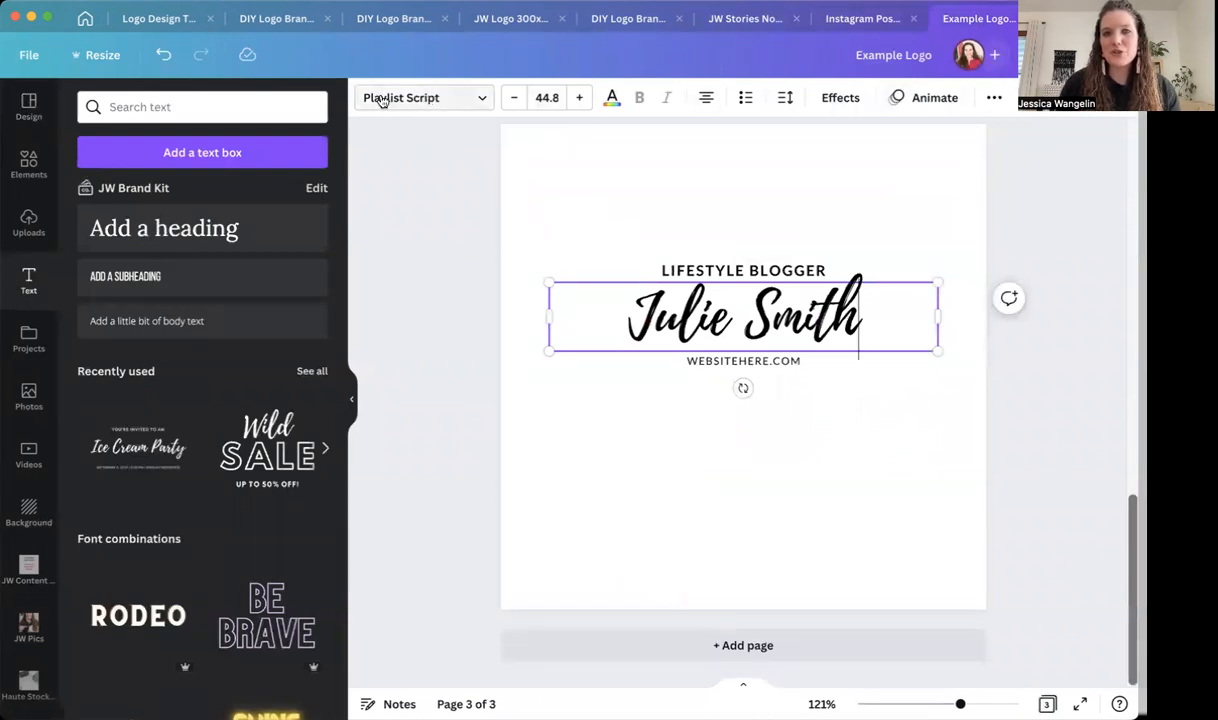
left_click(612, 99)
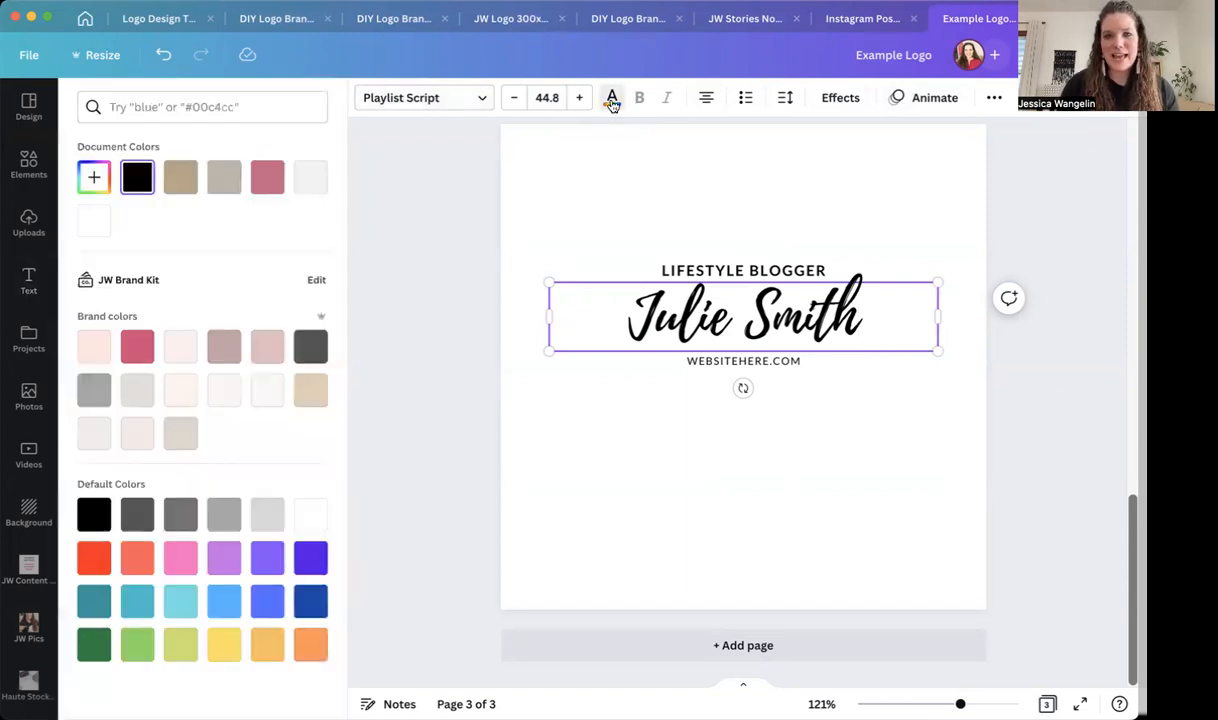
left_click(273, 180)
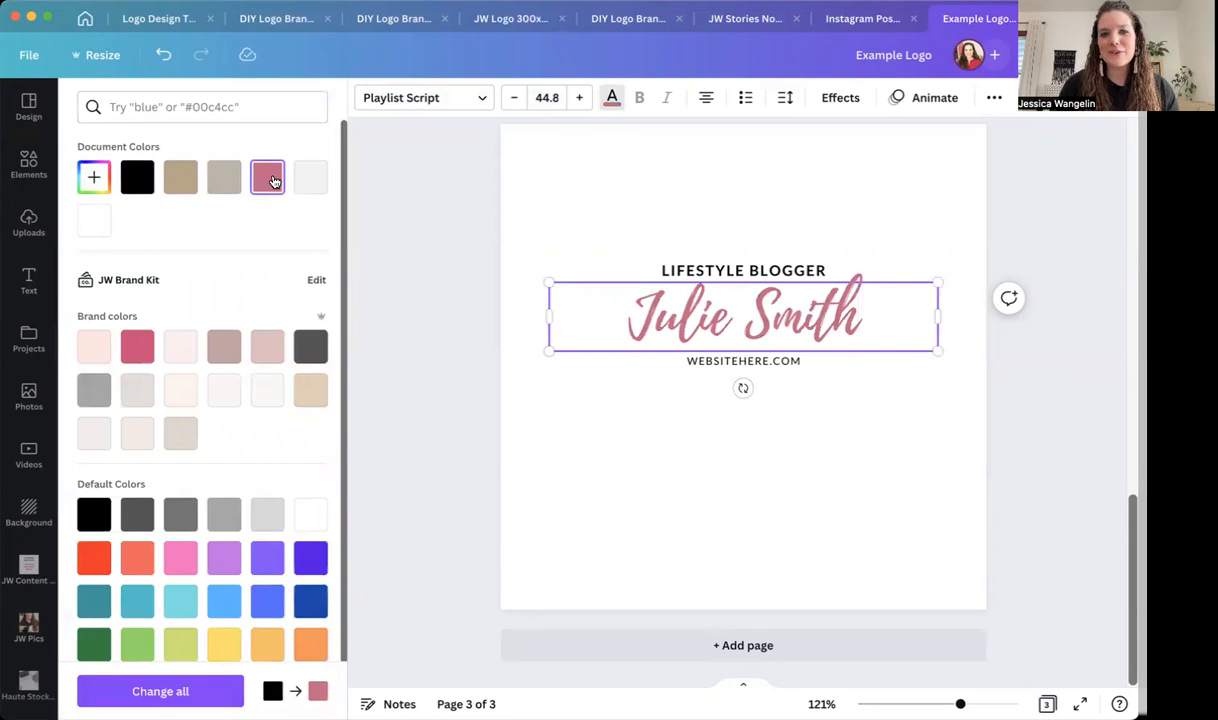
Try the tan document colour on the LIFESTYLE BLOGGER line and return it to black
left_click(757, 276)
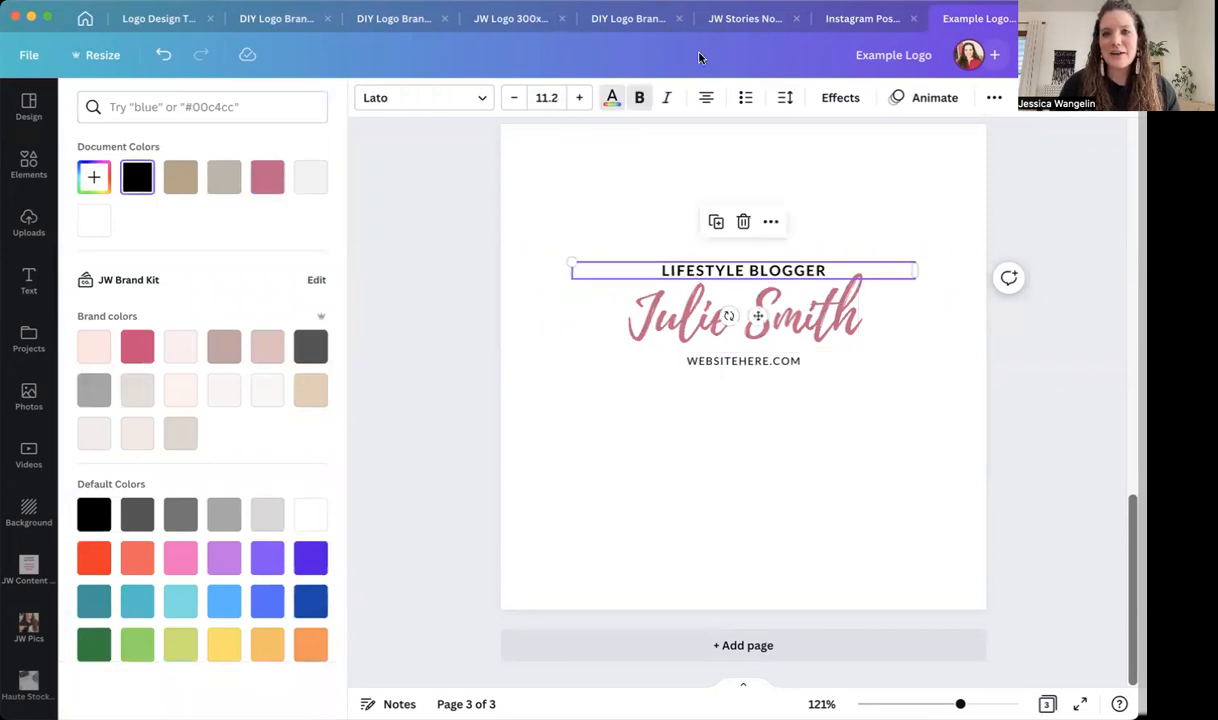
left_click(178, 184)
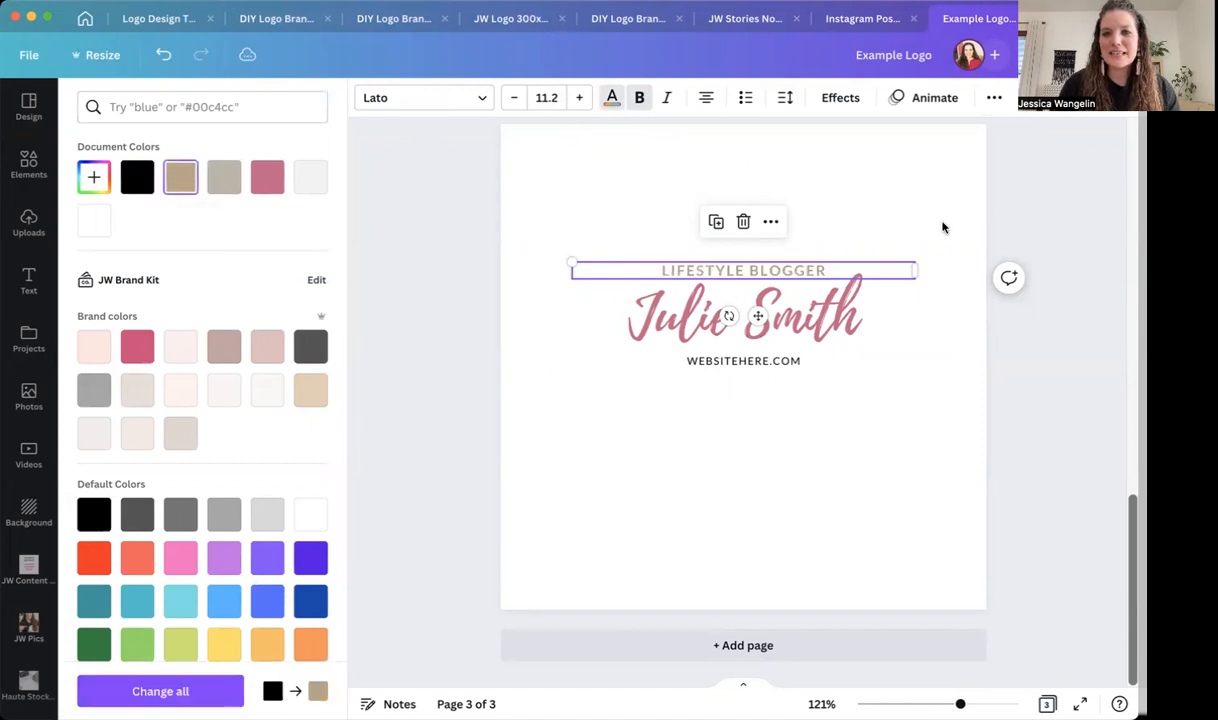
left_click(140, 184)
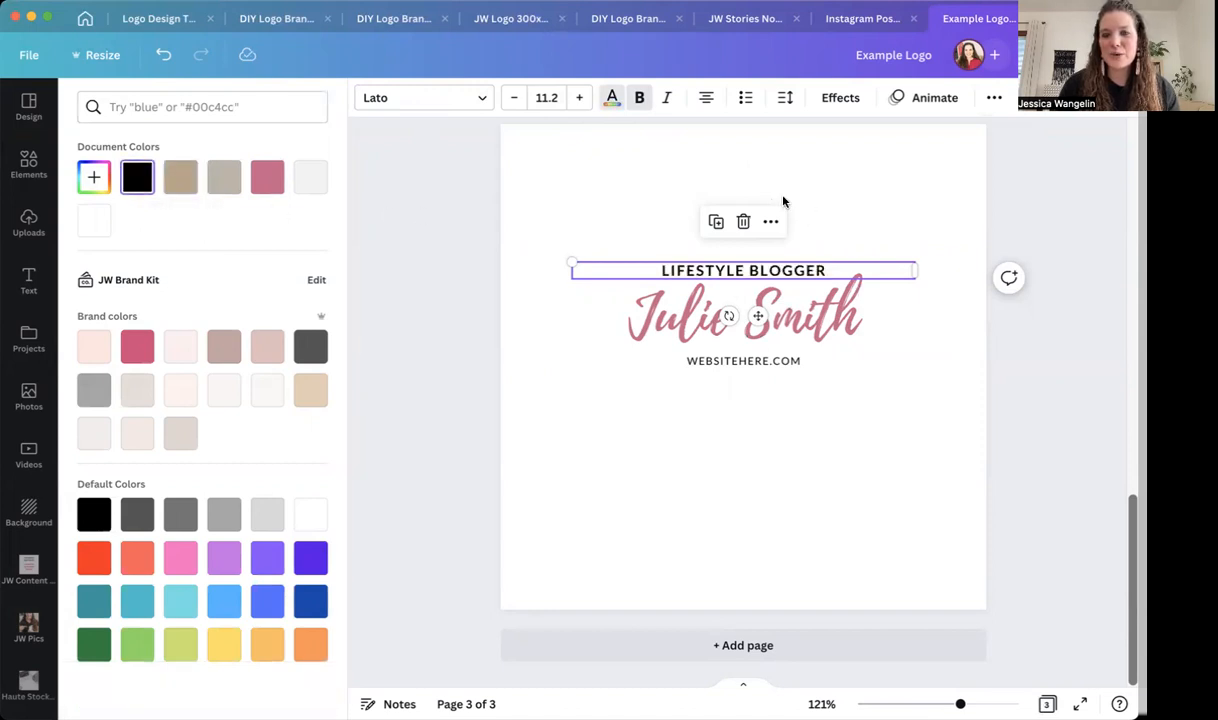
Switch the LIFESTYLE BLOGGER line to lowercase and back to uppercase
left_click(992, 97)
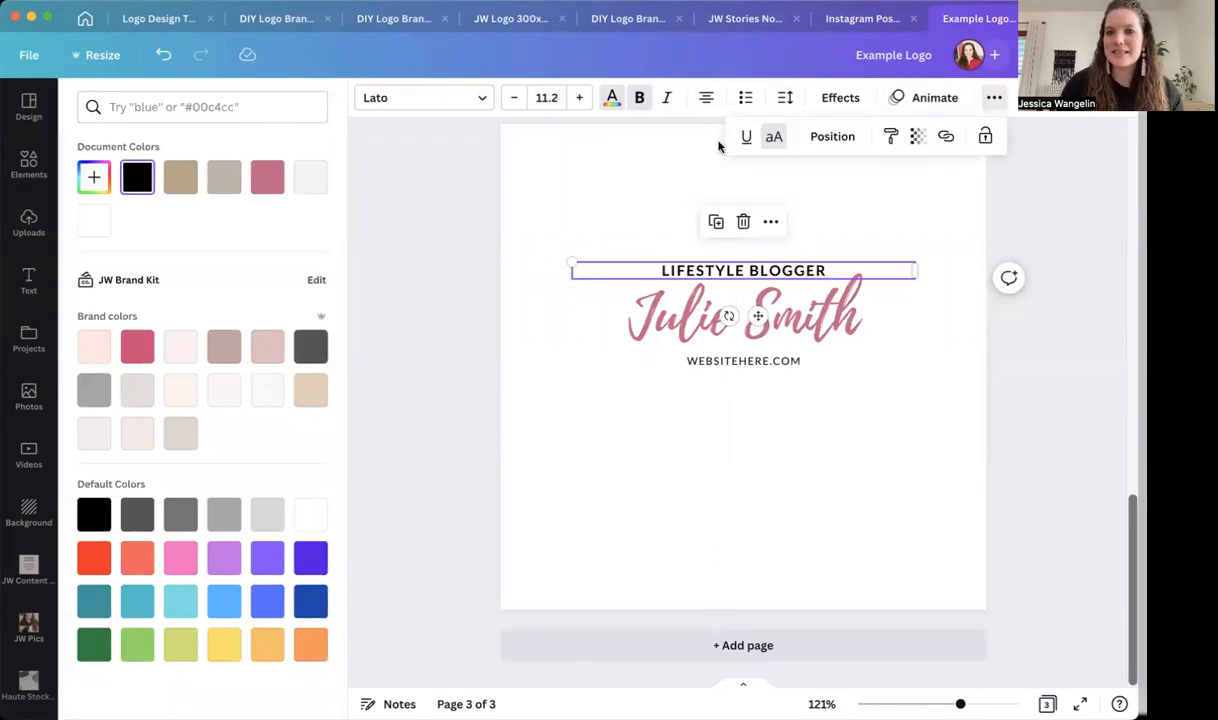
left_click(774, 141)
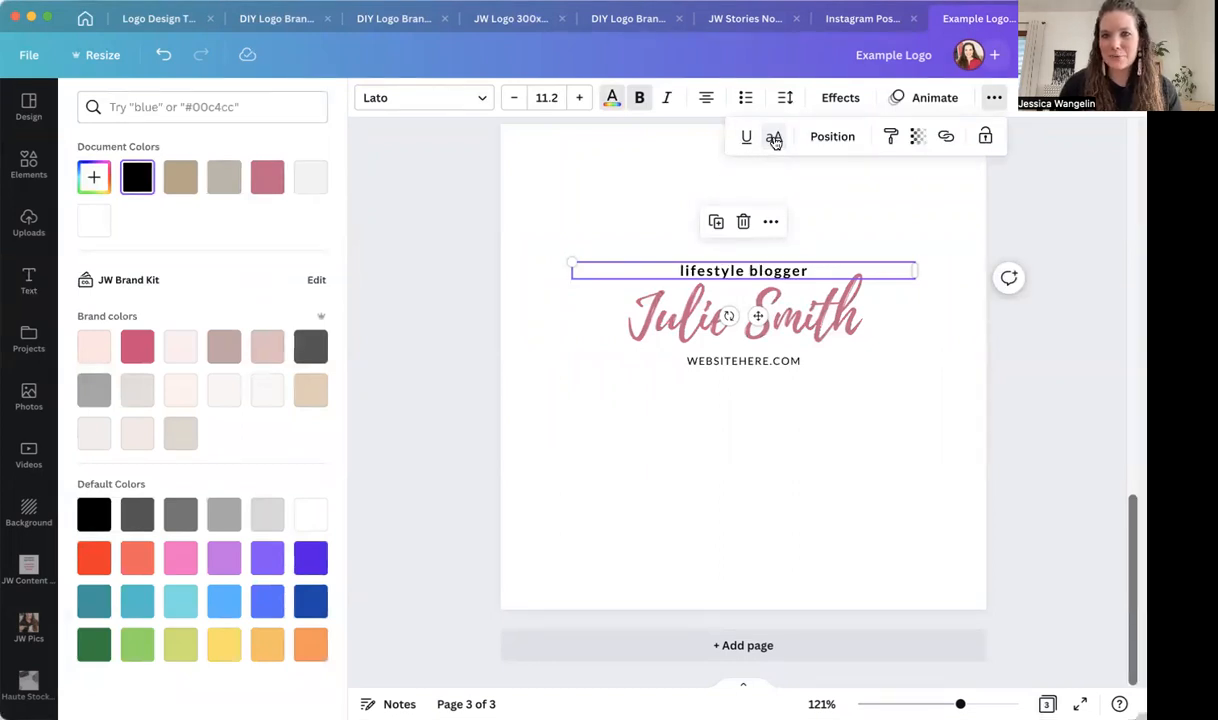
left_click(774, 140)
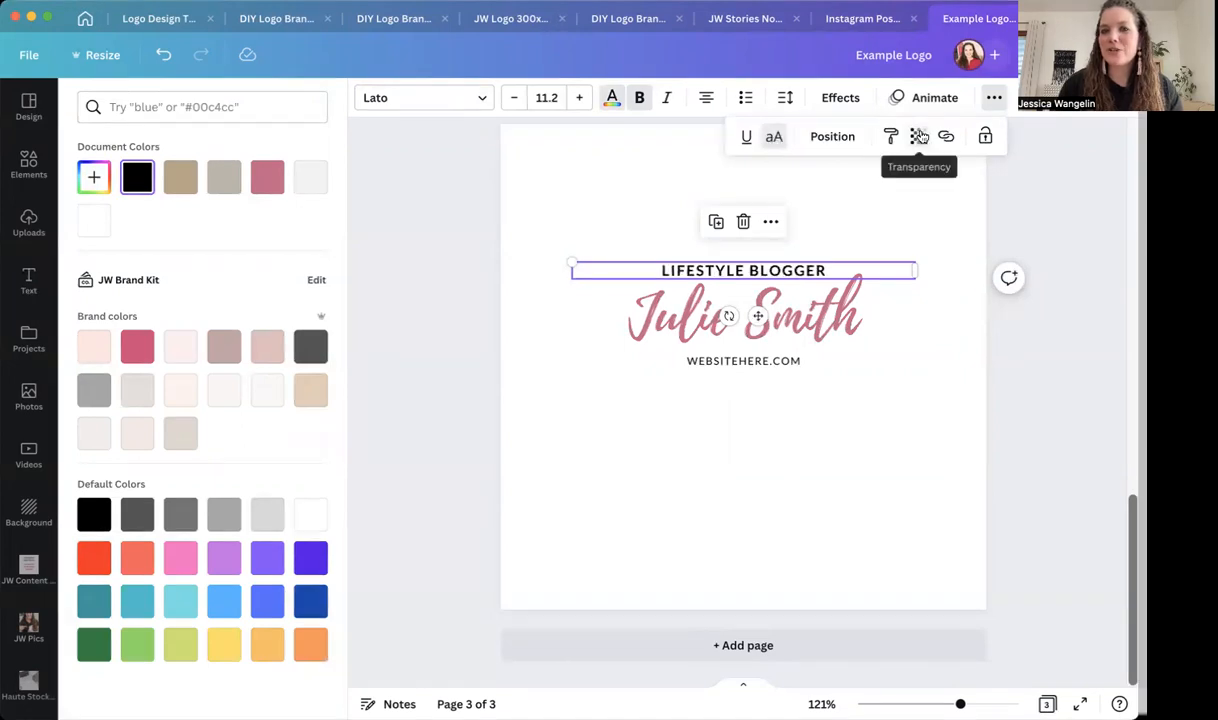
Try the transparency setting on the LIFESTYLE BLOGGER line, leave it at 100 and deselect the text
left_click(919, 136)
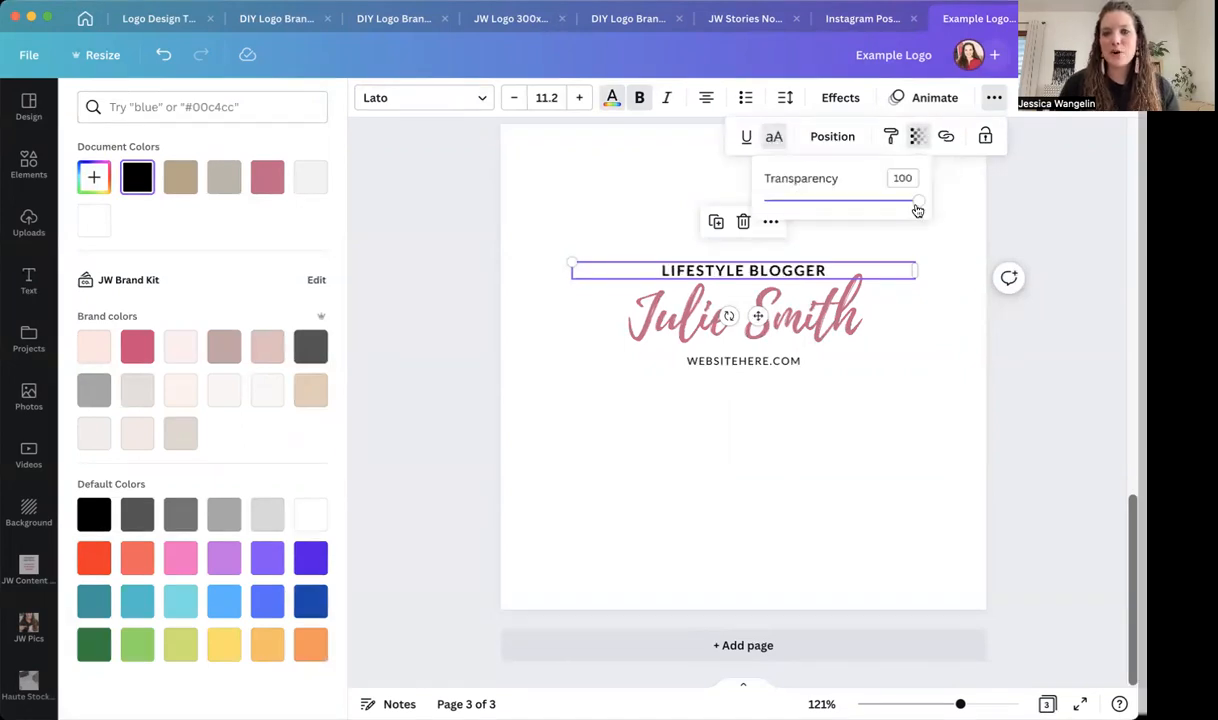
mouse_move(917, 205)
left_mouse_down()
mouse_move(792, 211)
mouse_move(935, 210)
left_mouse_up()
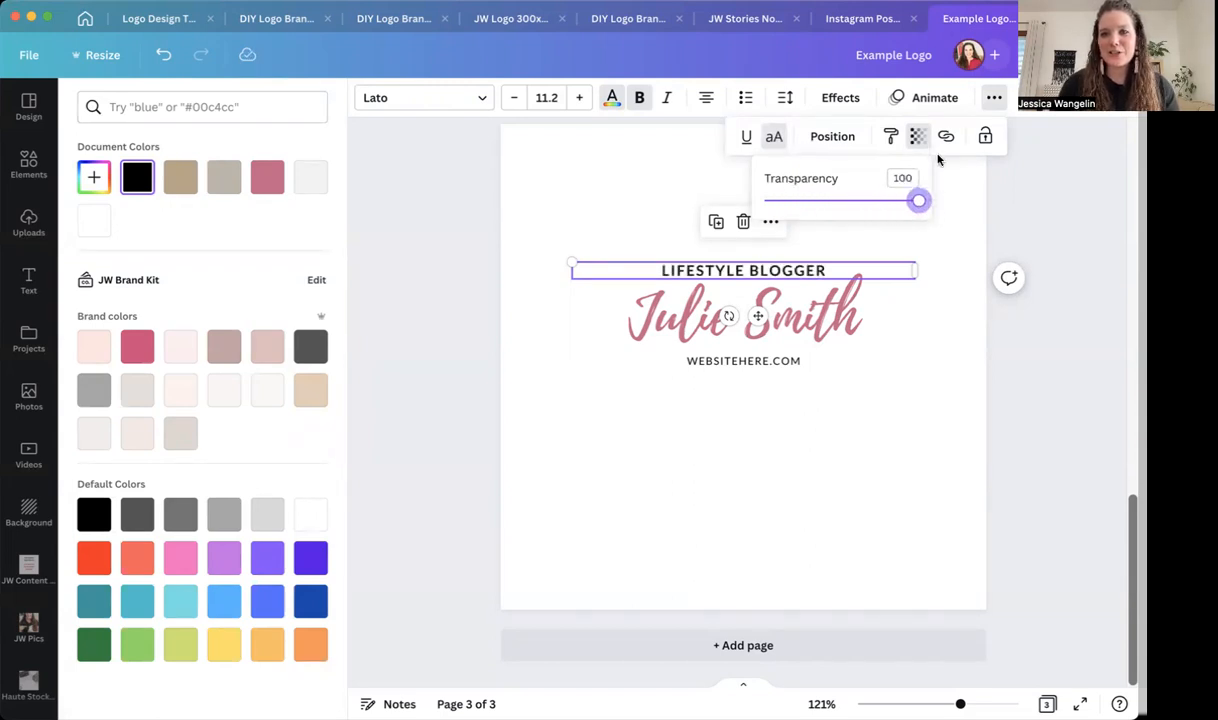
left_click(917, 139)
left_click(957, 207)
scroll(955, 207, "up", 1)
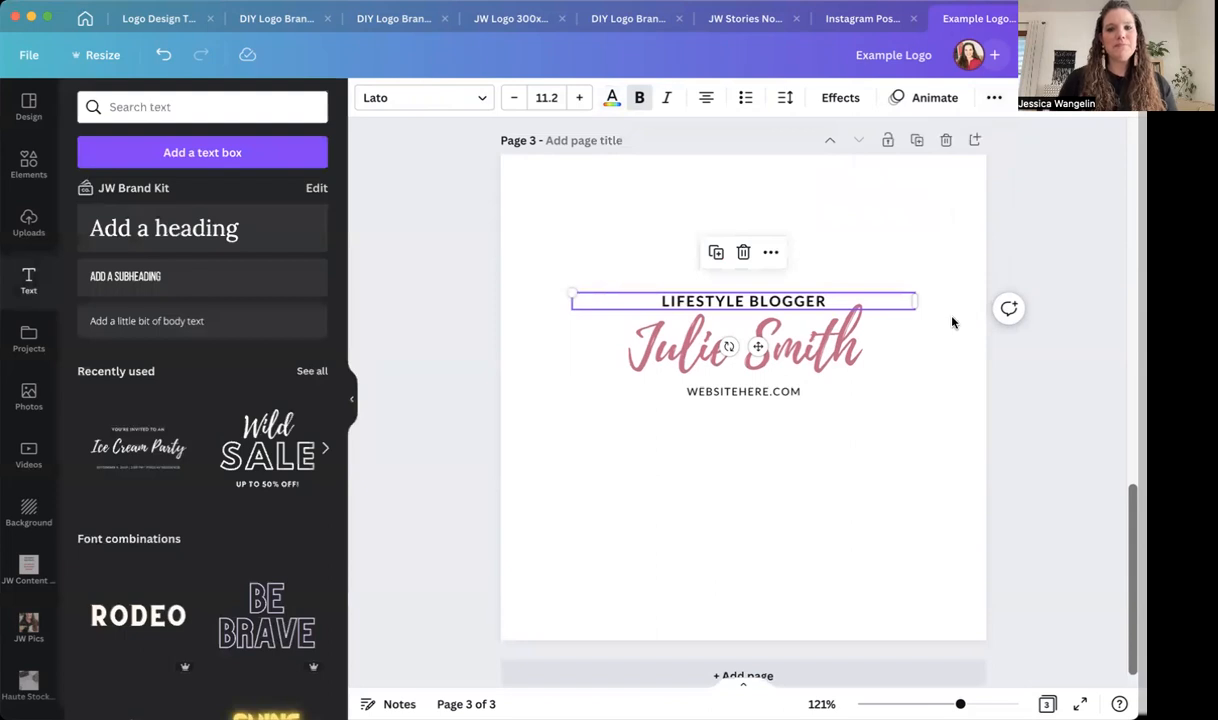
left_click(823, 422)
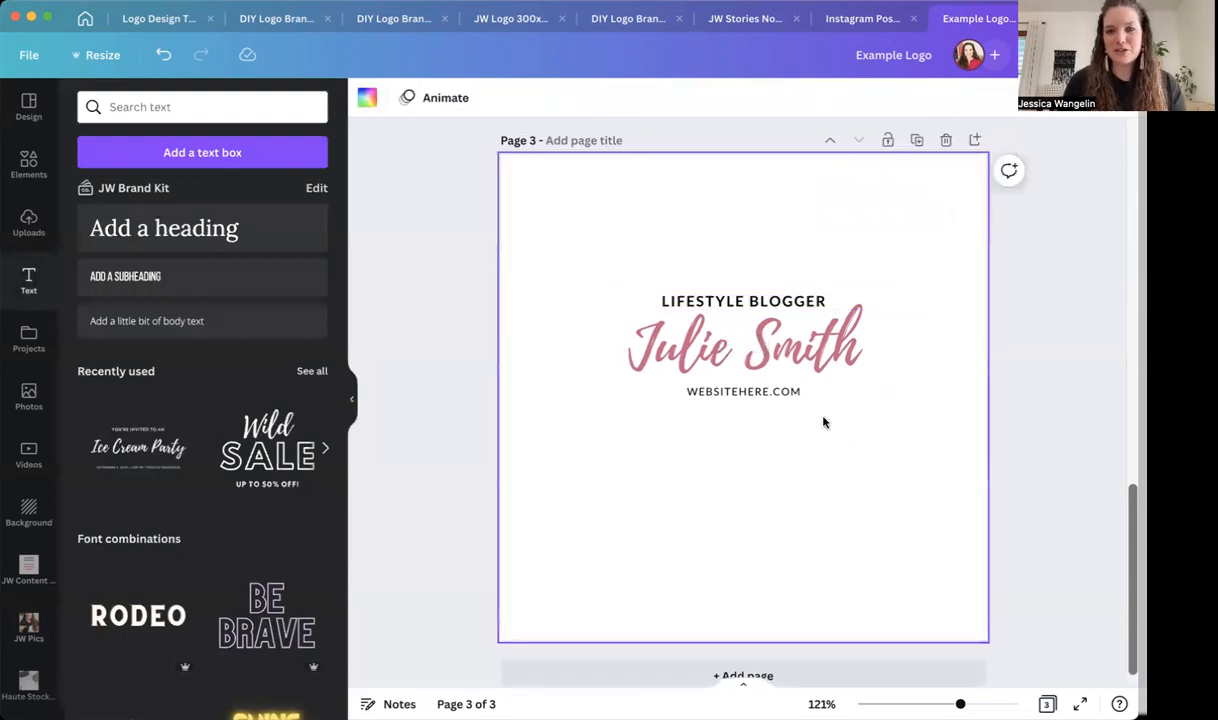
Add a blank fourth page, insert a heading with the blogger's full name and move it above the page centre
scroll(823, 422, "down", 1)
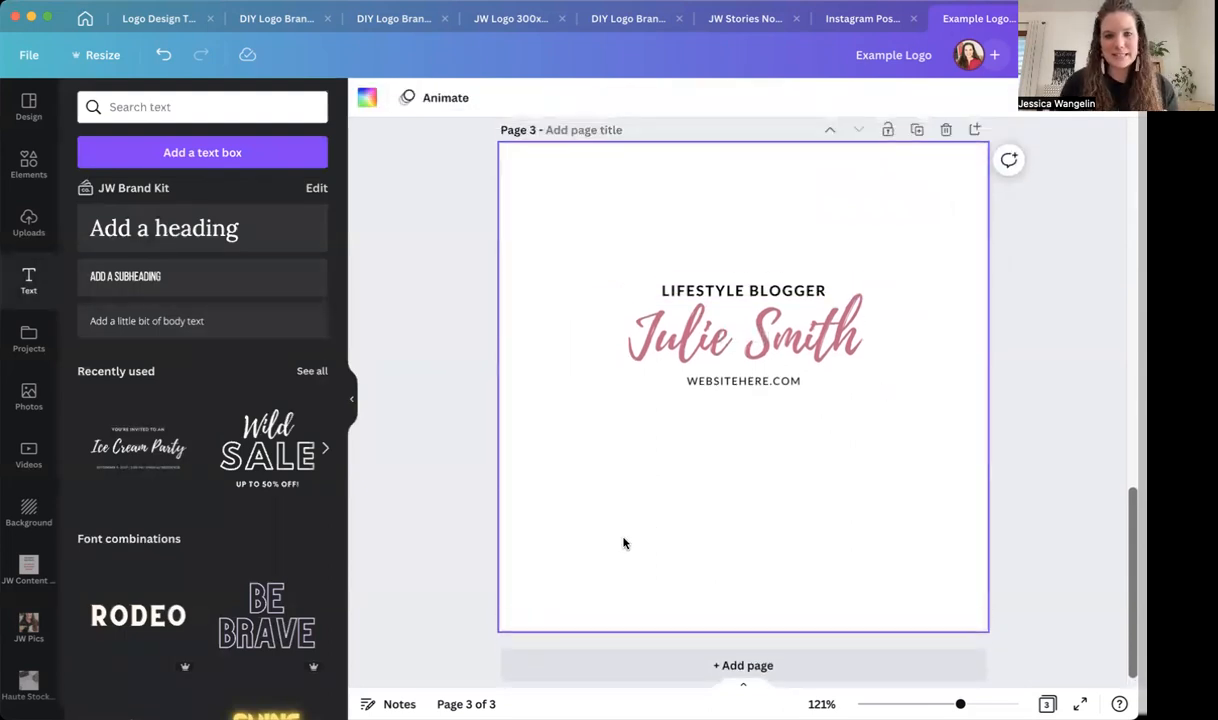
left_click(574, 666)
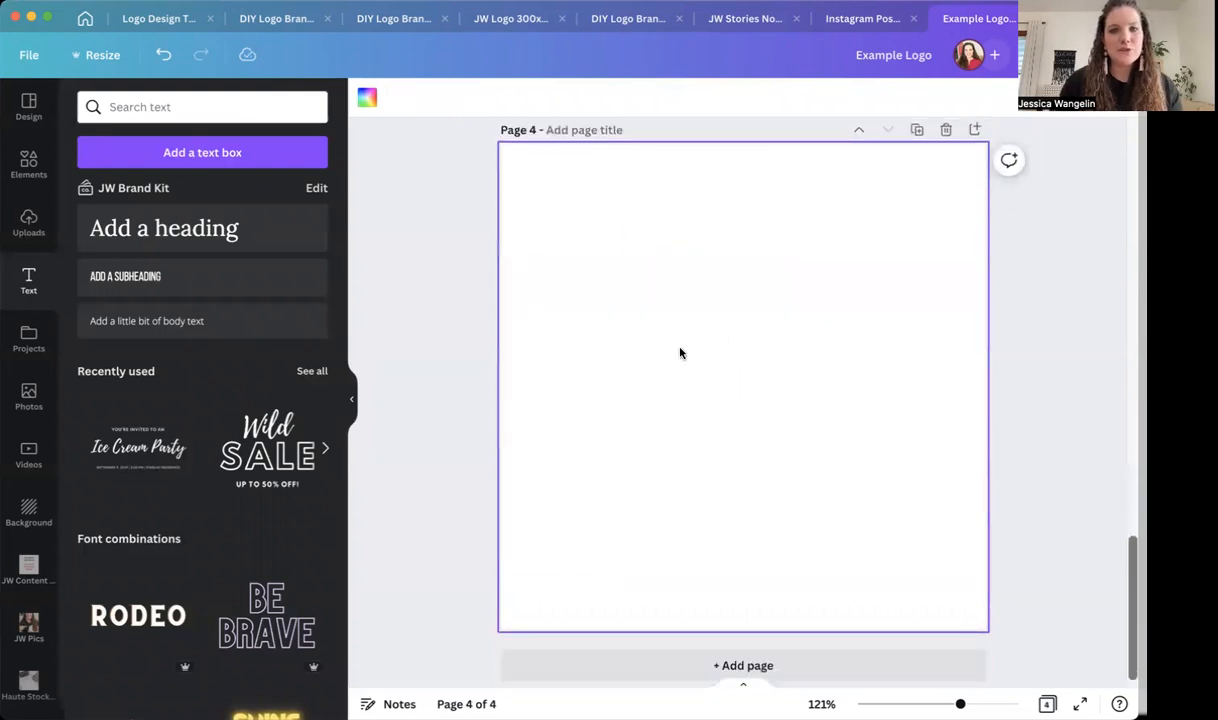
left_click(185, 225)
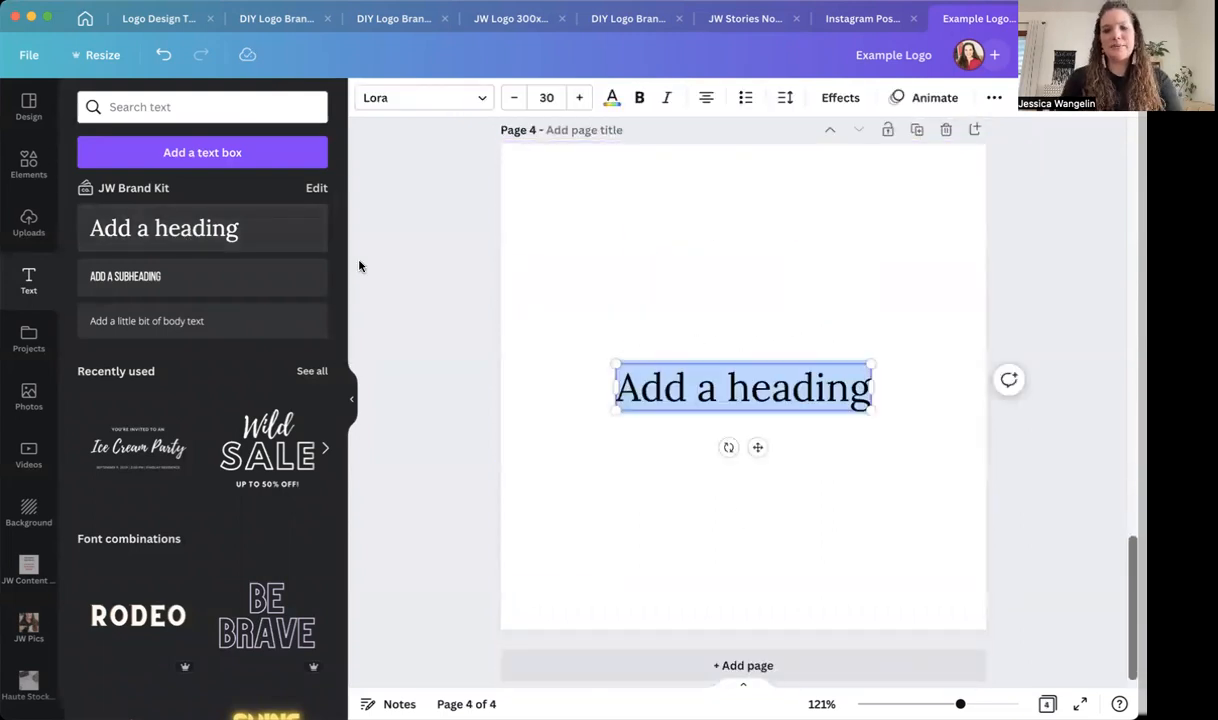
type("Julie Smith")
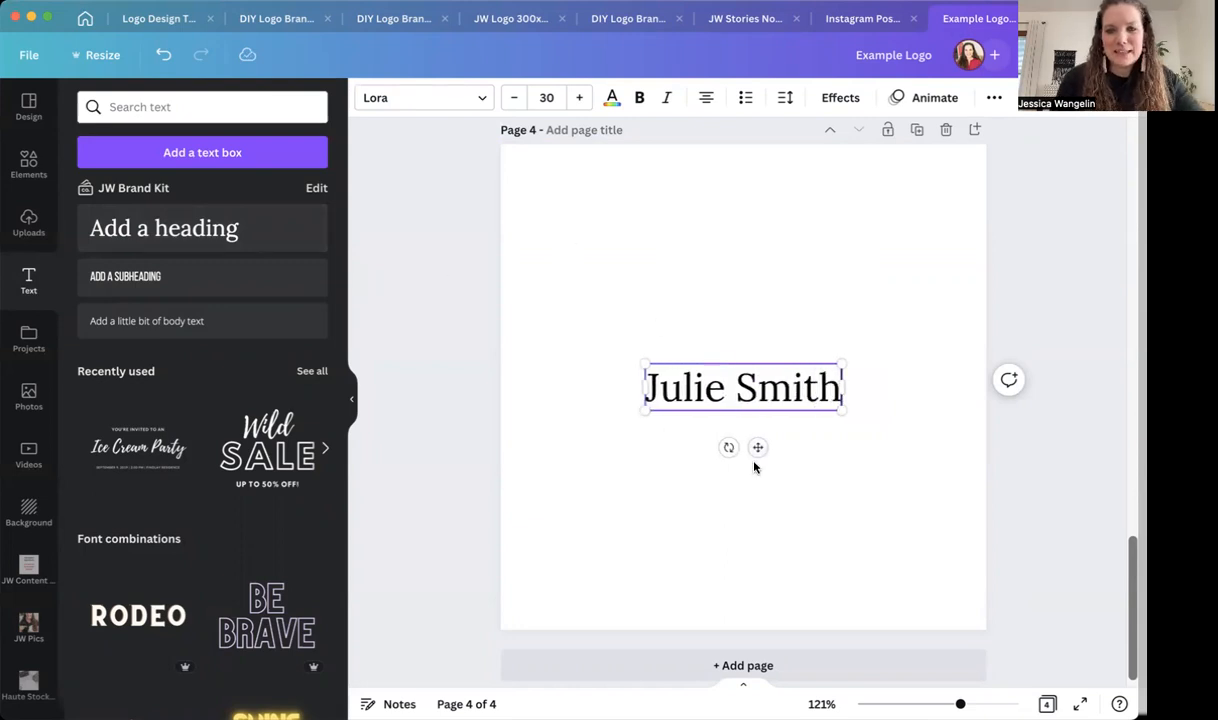
left_click_drag(758, 447, 758, 394)
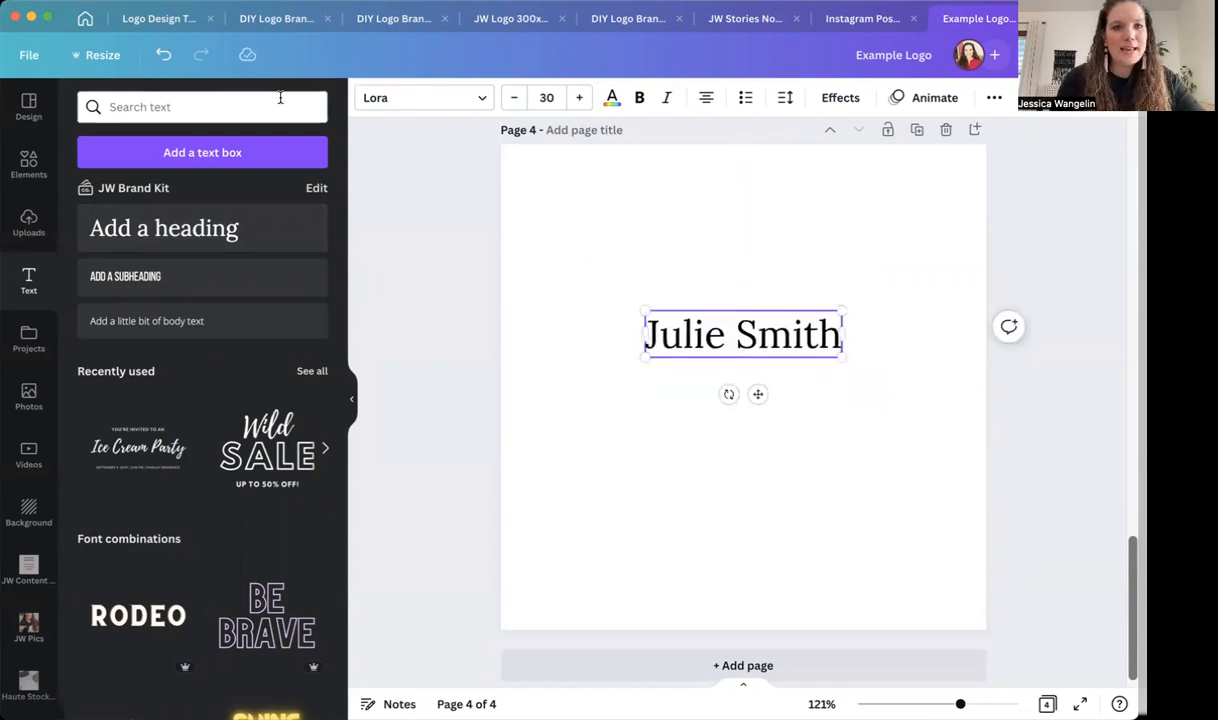
Look through the recommended, brand, uploaded and popular fonts available for the name heading on page 4
left_click(478, 97)
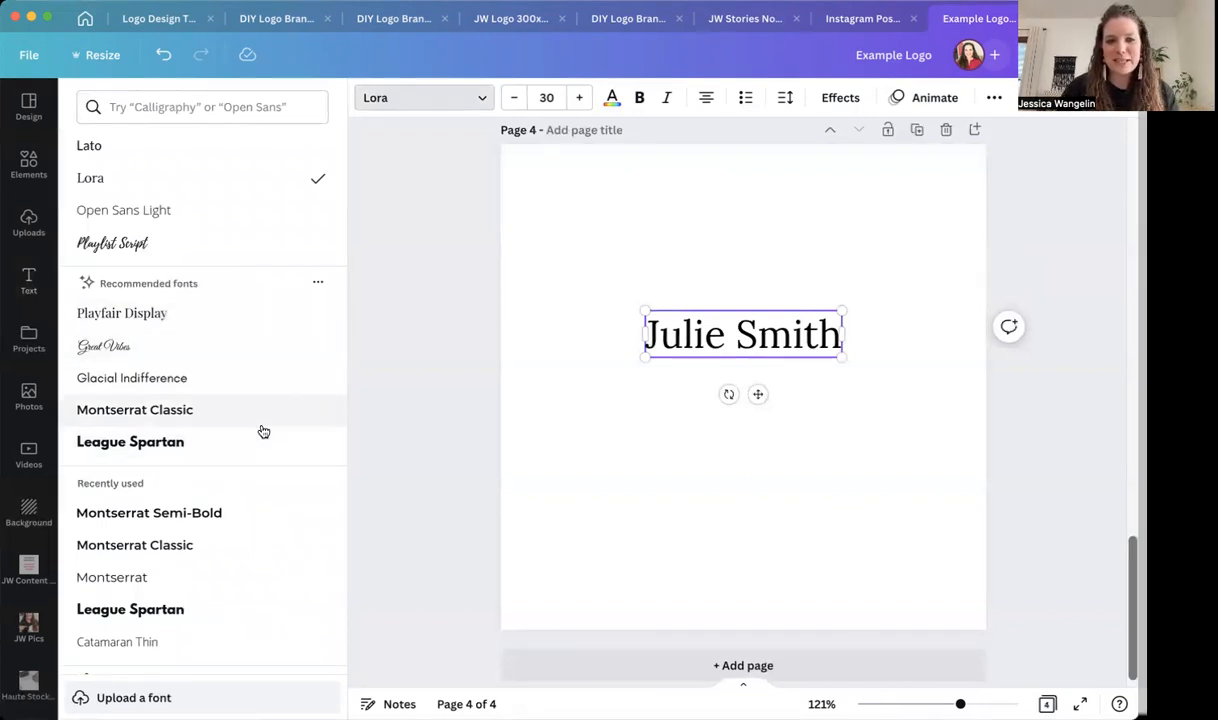
scroll(234, 436, "down", 5)
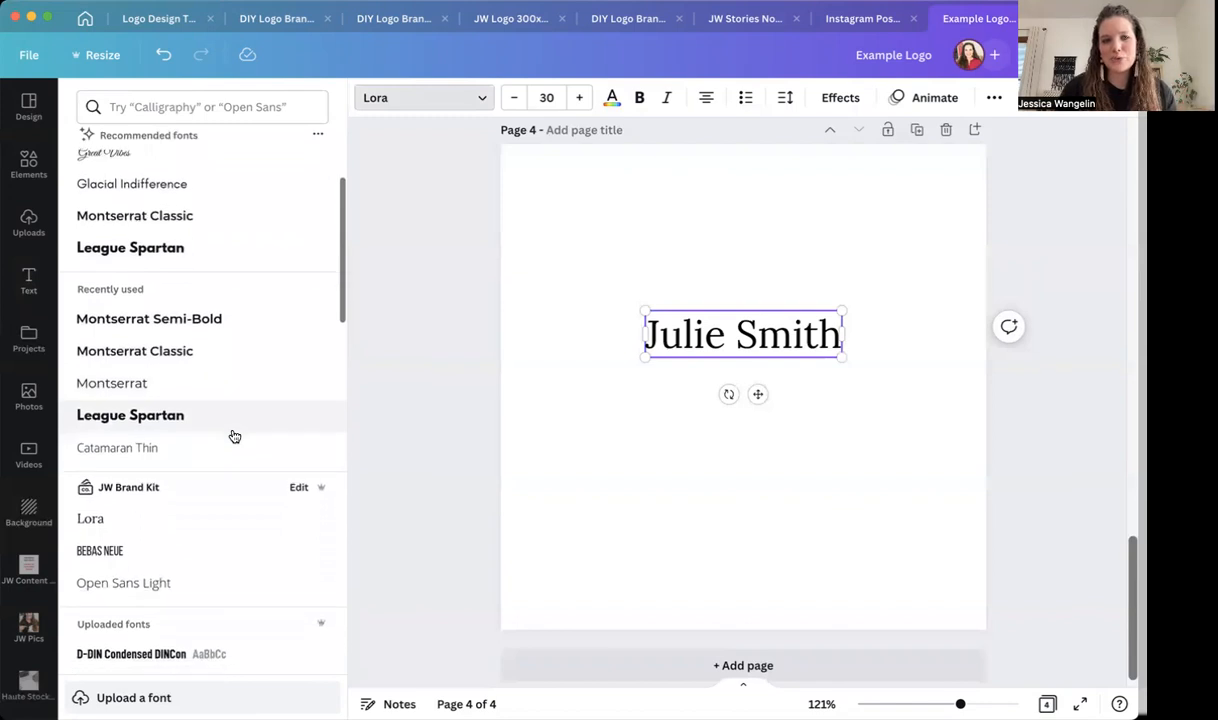
scroll(234, 436, "down", 5)
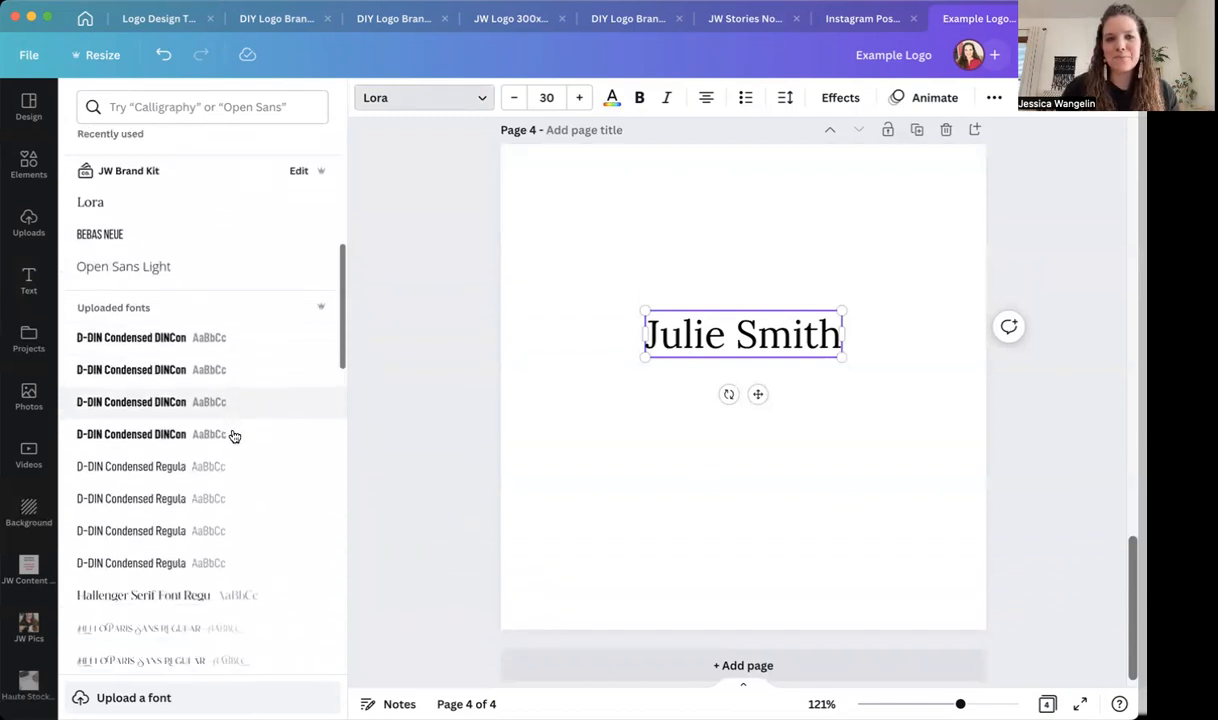
scroll(234, 436, "down", 3)
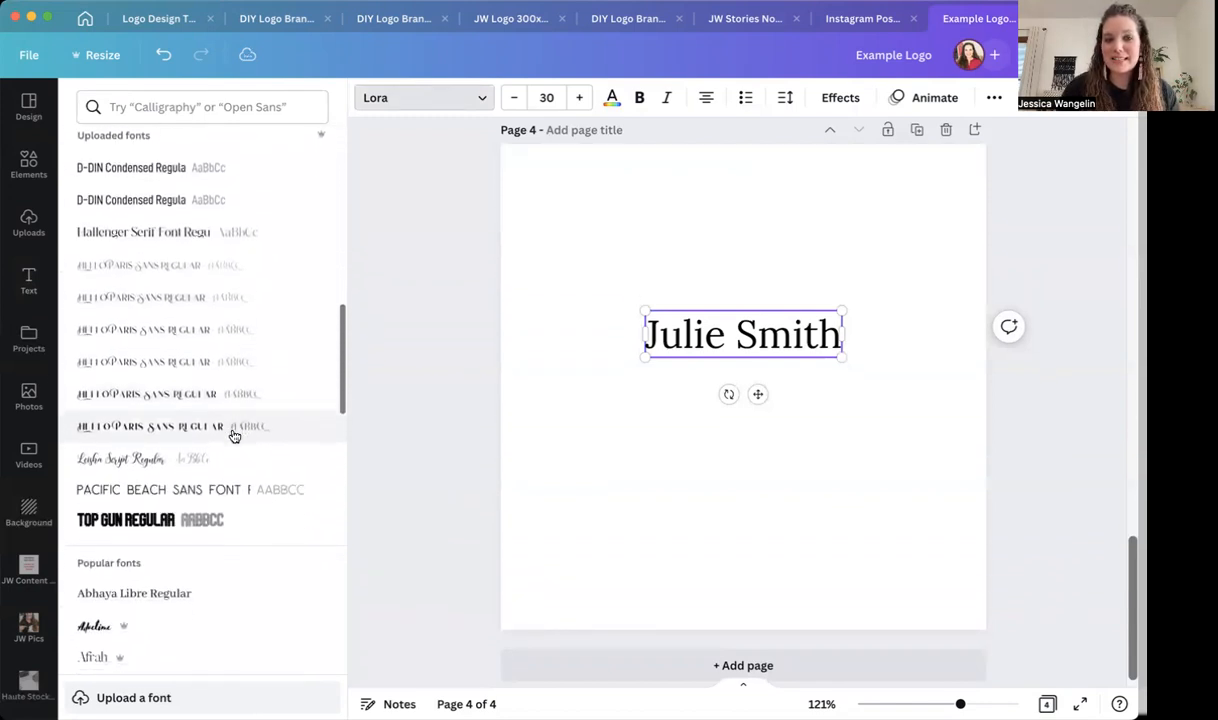
scroll(234, 436, "down", 1)
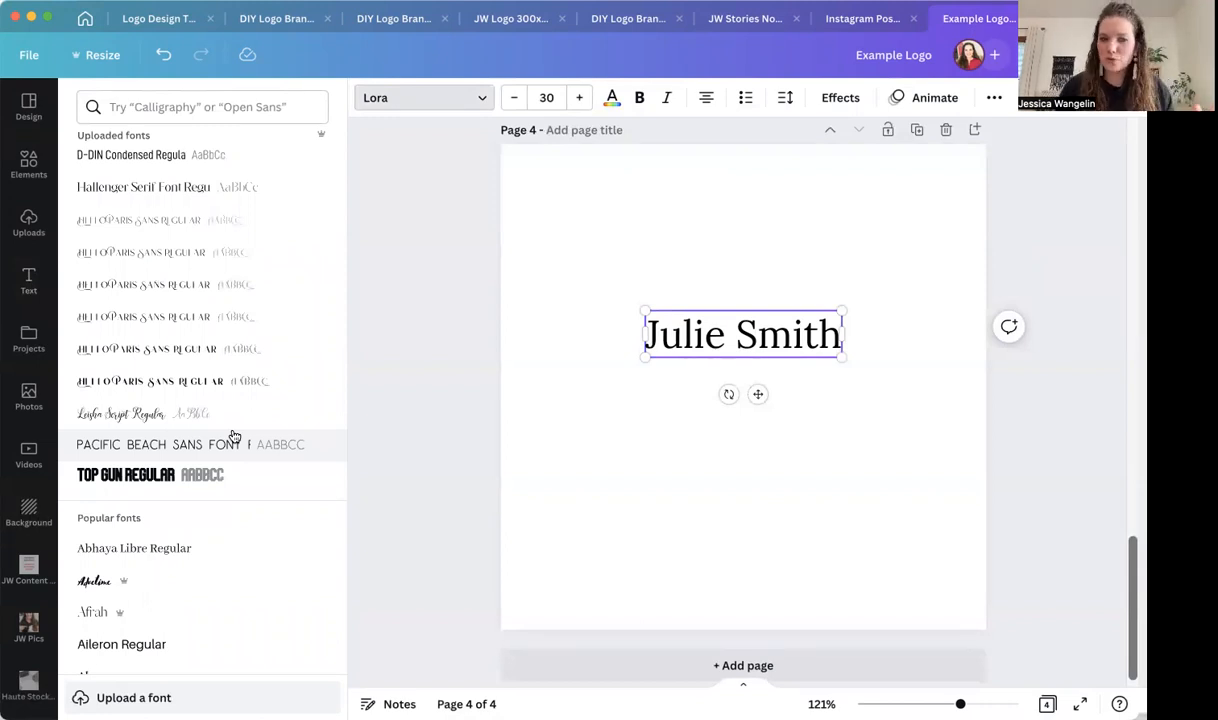
scroll(234, 436, "down", 4)
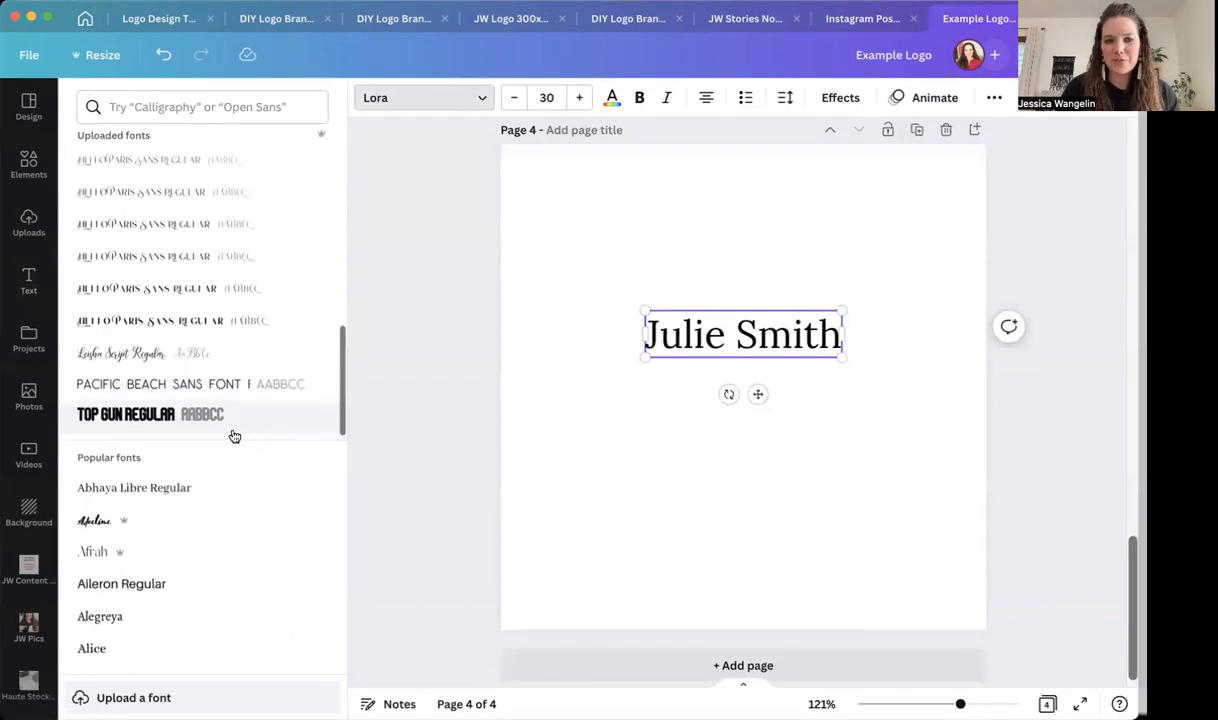
scroll(234, 436, "down", 6)
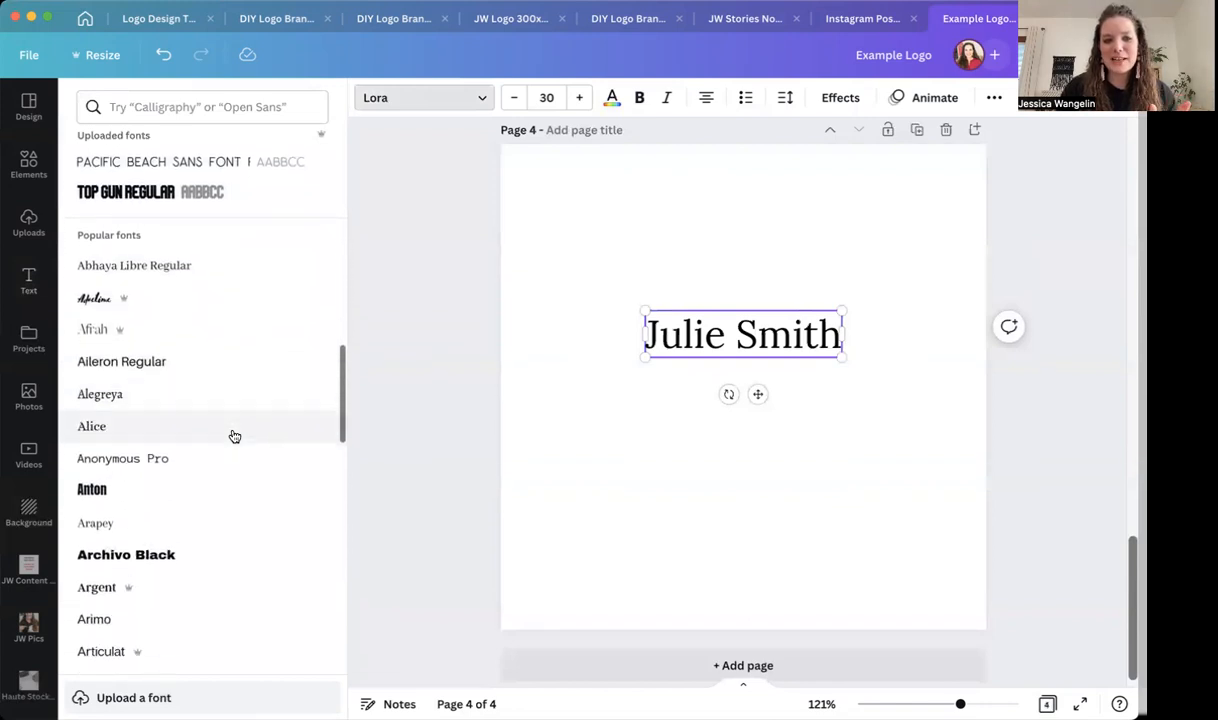
scroll(234, 436, "down", 7)
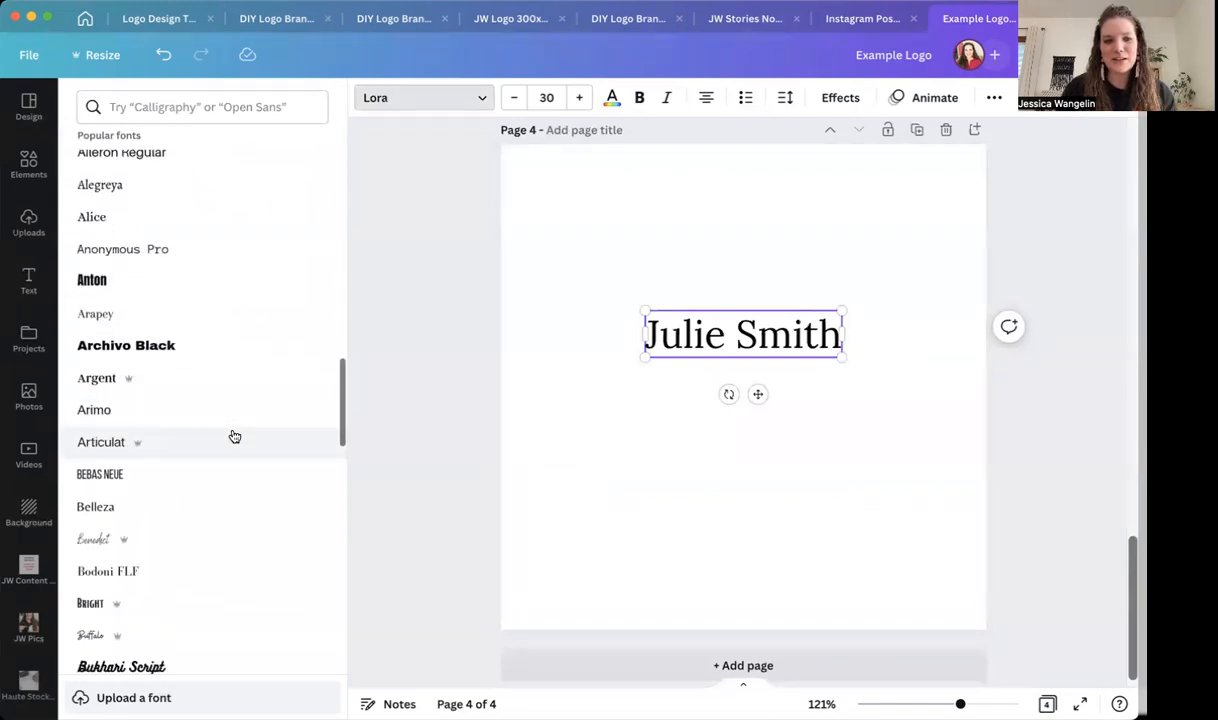
scroll(234, 436, "down", 1)
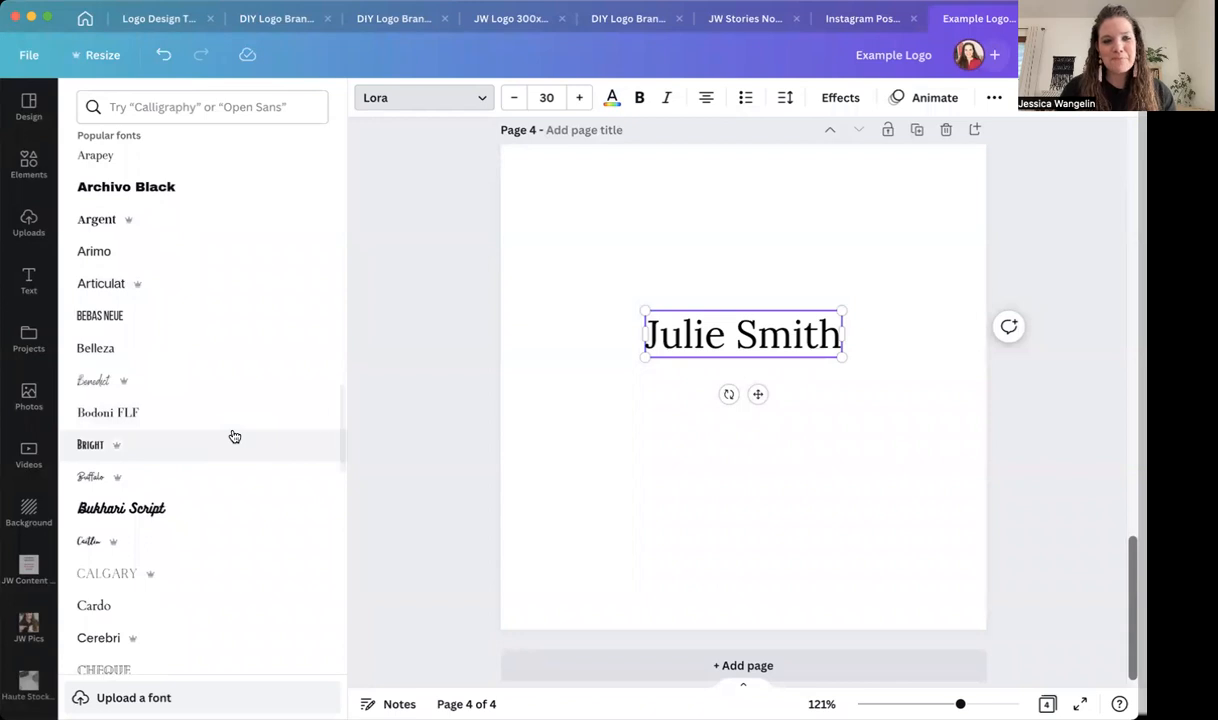
scroll(234, 436, "up", 15)
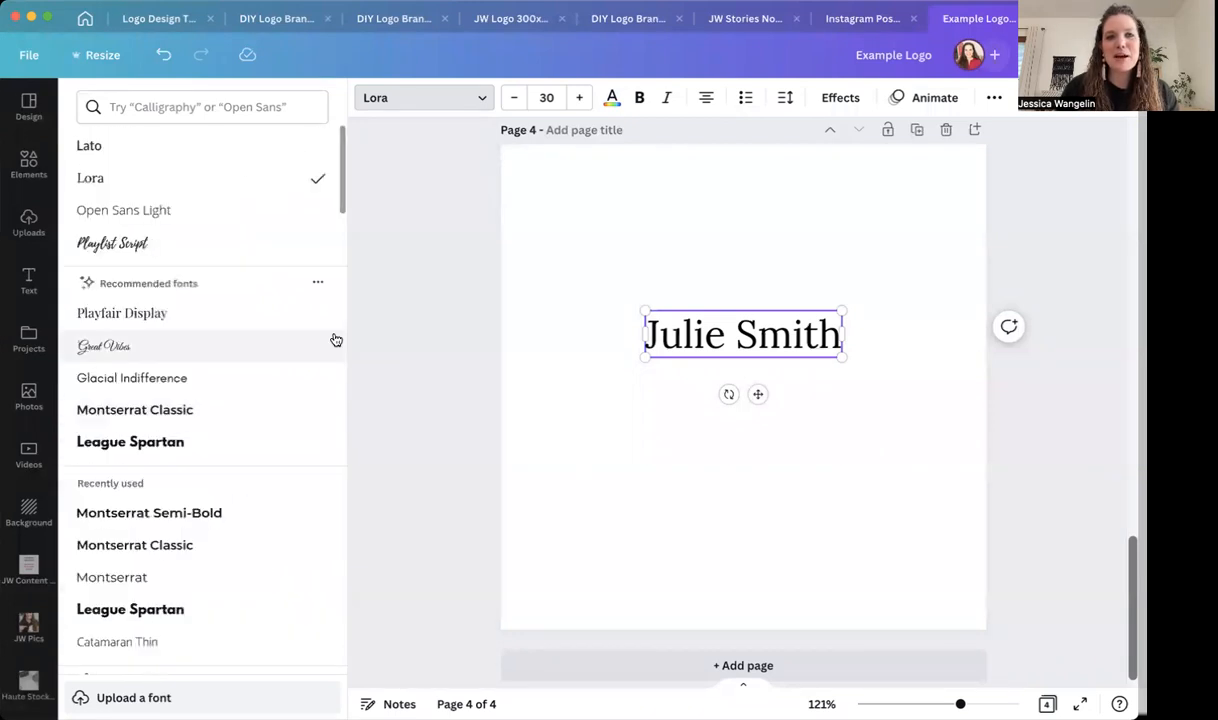
Filter the fonts to the Handwriting style and apply Gistesy to the name heading on page 4
left_click(228, 112)
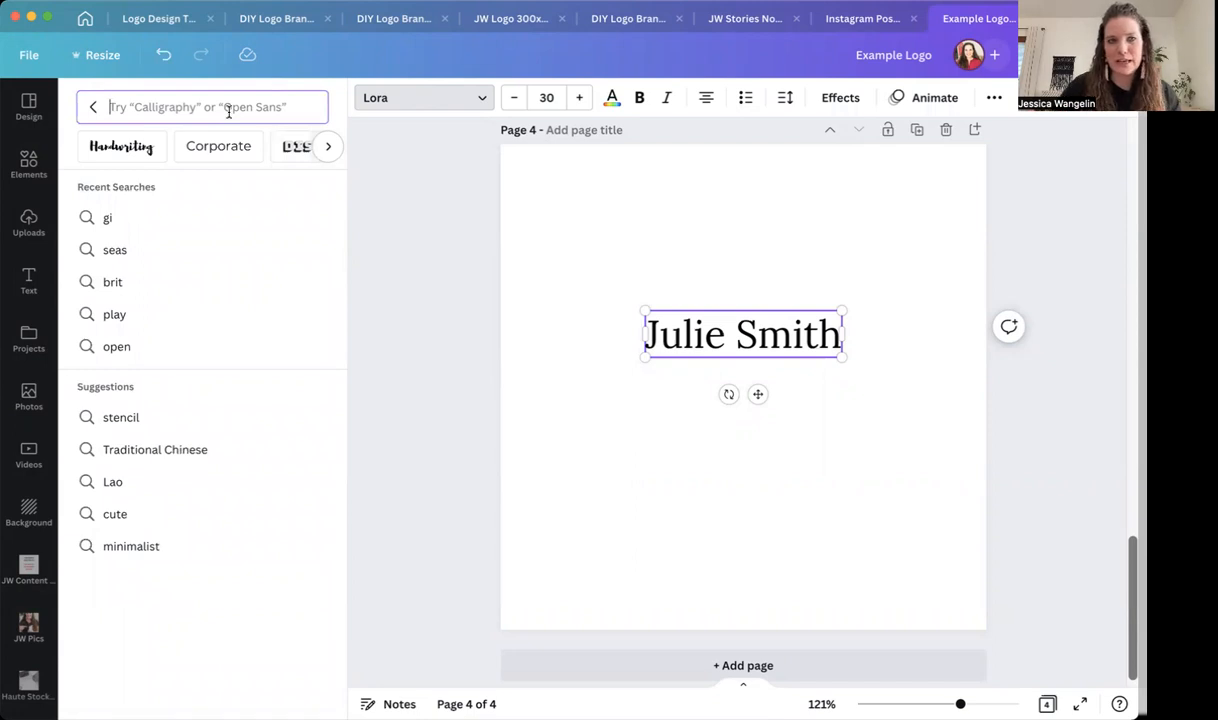
left_click(110, 149)
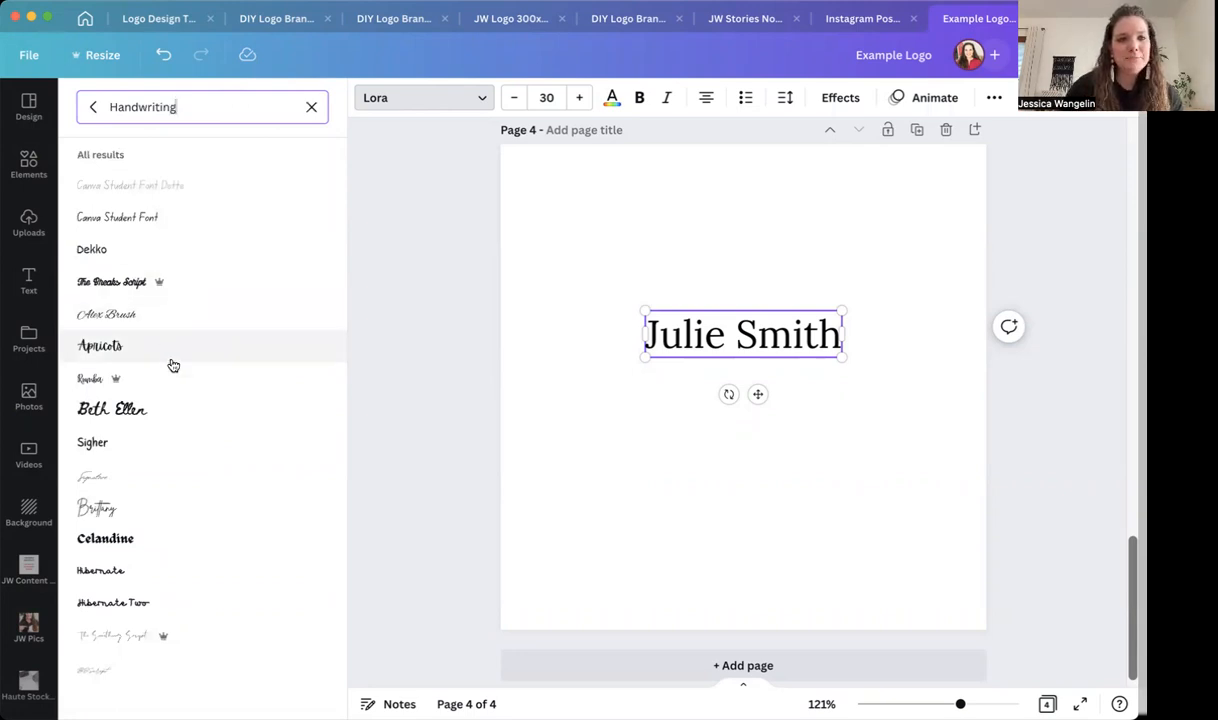
scroll(185, 386, "down", 3)
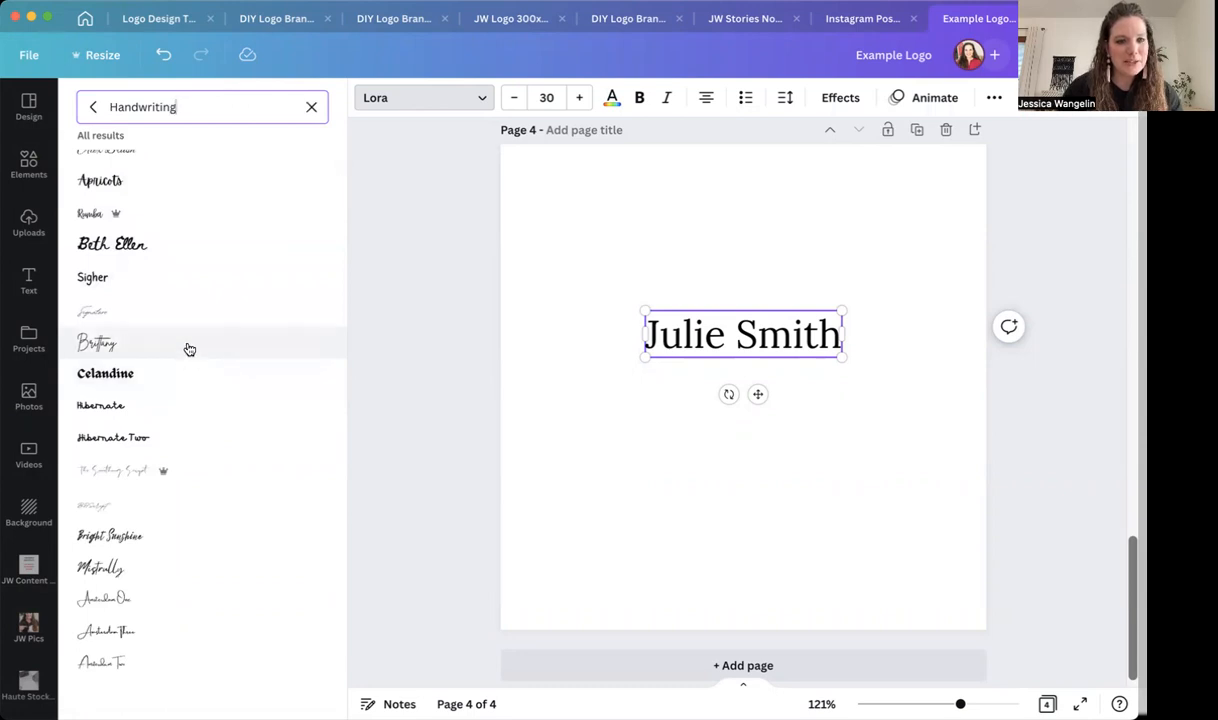
scroll(189, 349, "down", 4)
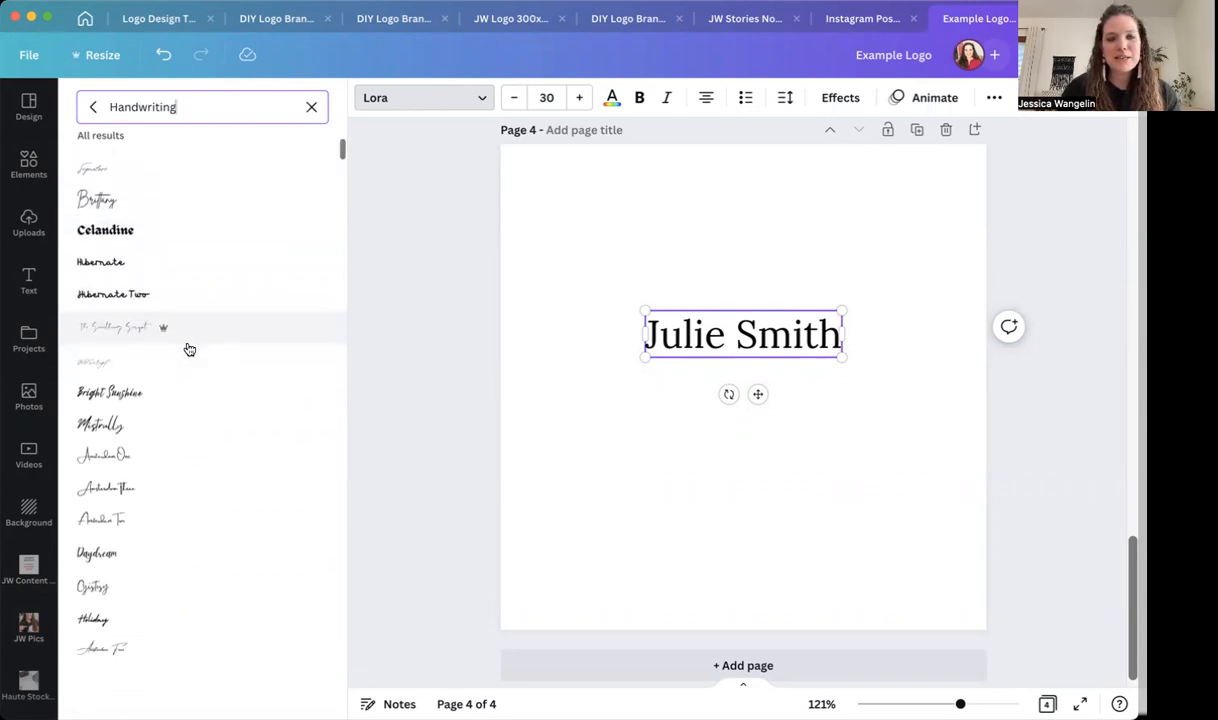
scroll(189, 349, "down", 4)
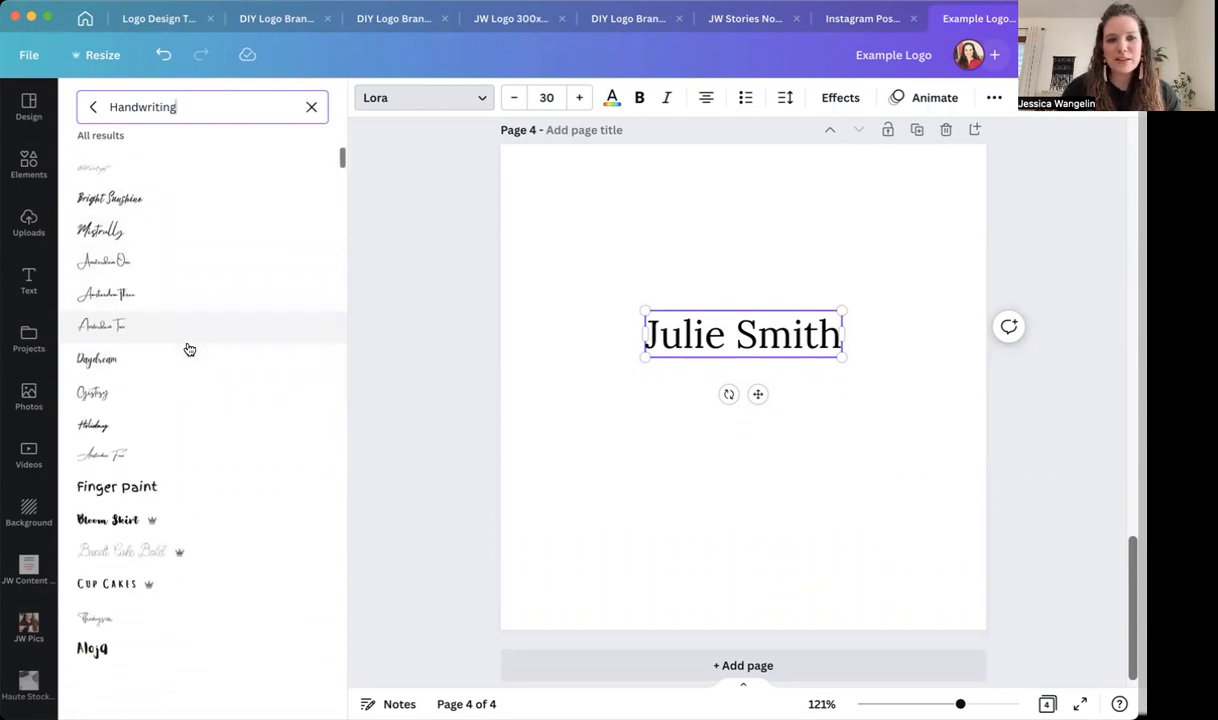
left_click(193, 359)
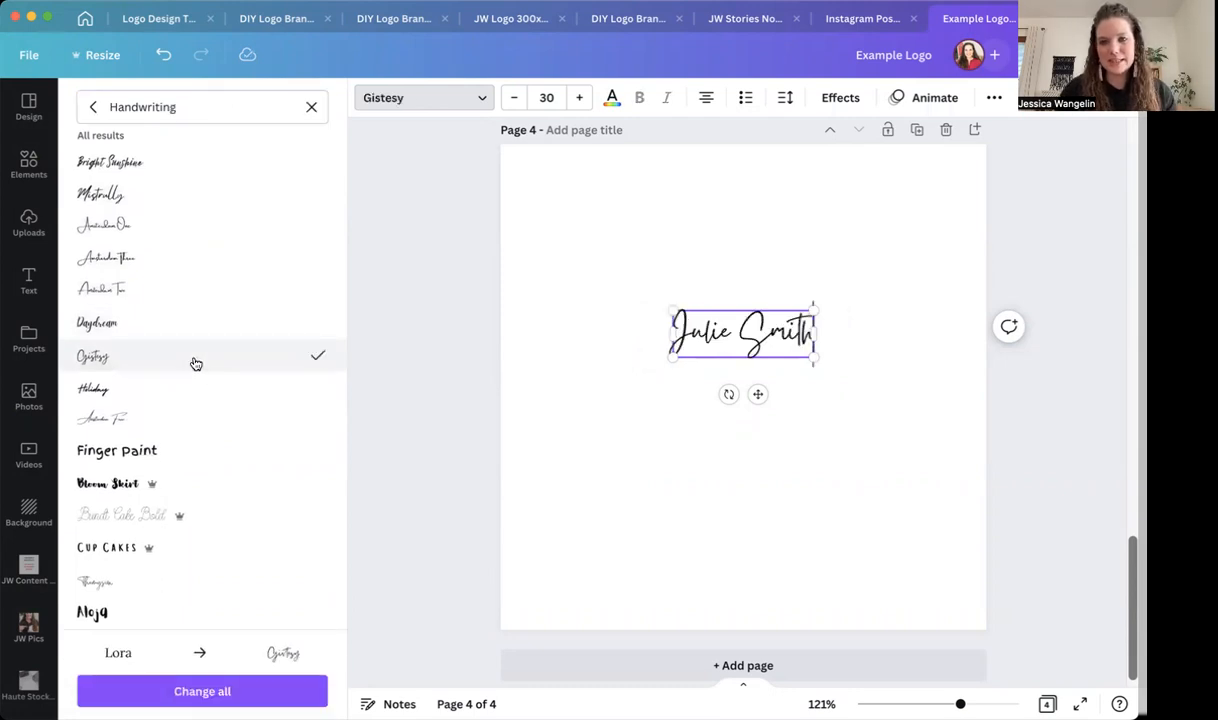
Enlarge the name heading to font size 65, move it slightly upward and deselect it
left_click_drag(672, 357, 612, 378)
left_click_drag(815, 311, 858, 296)
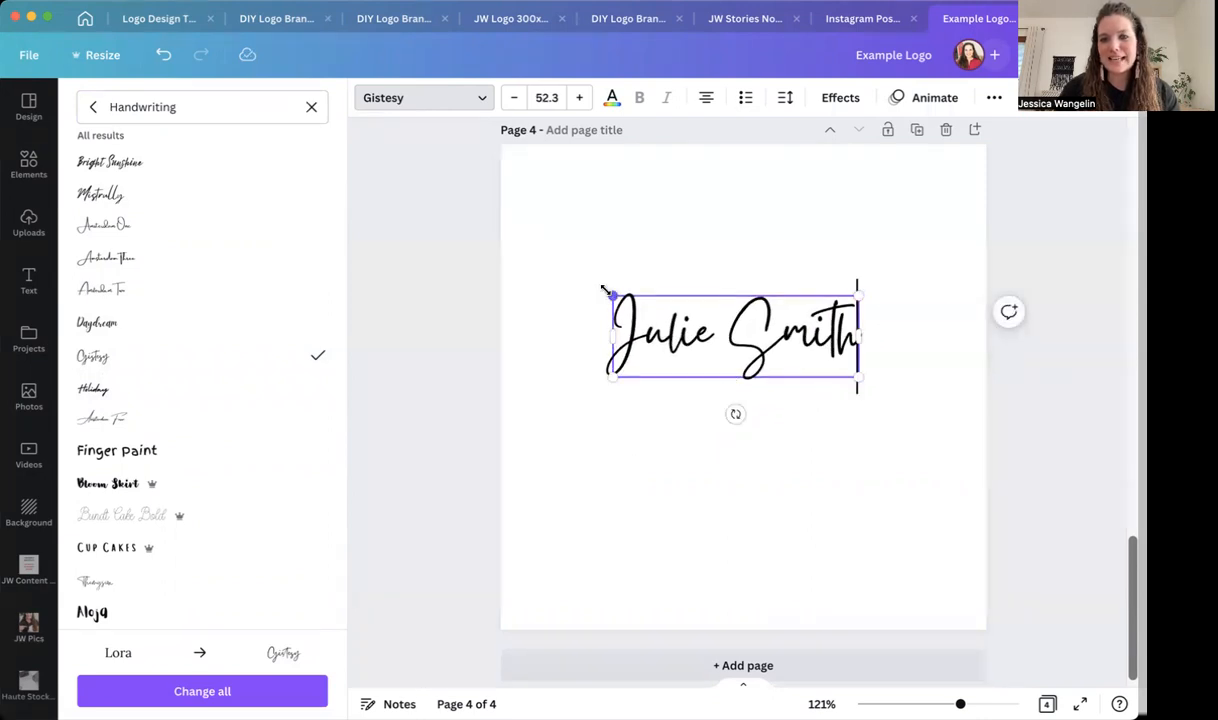
left_click(554, 97)
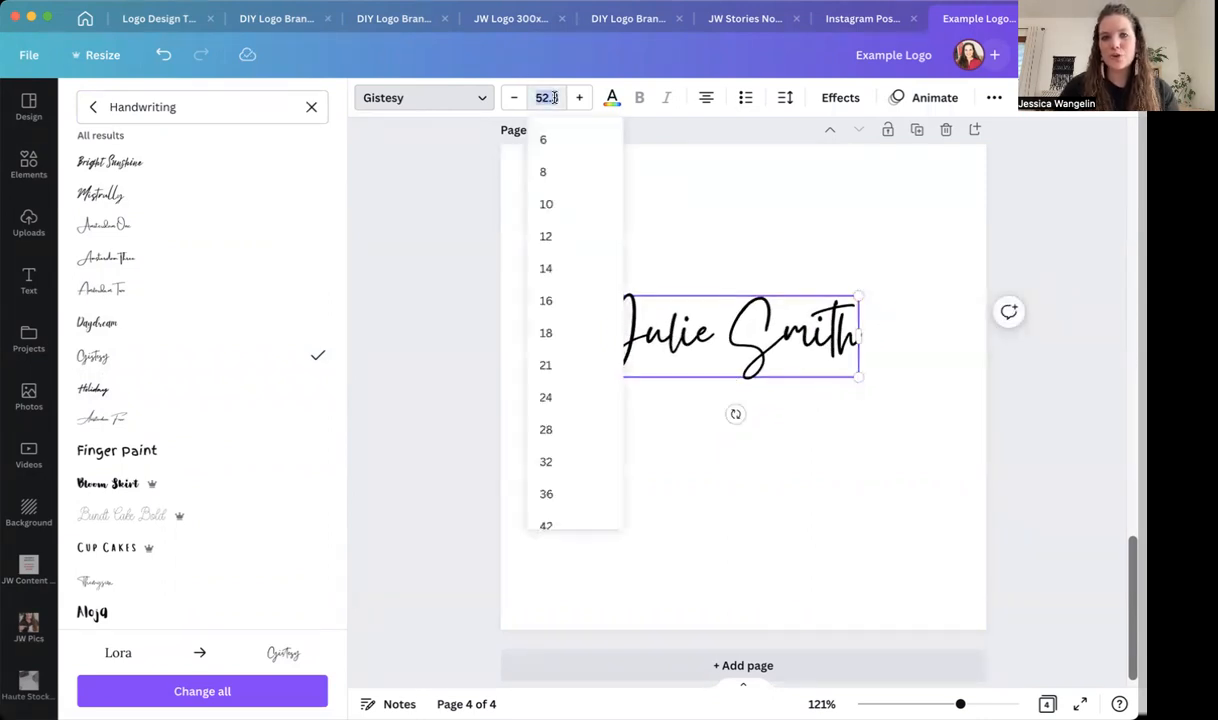
type("65")
key("Return")
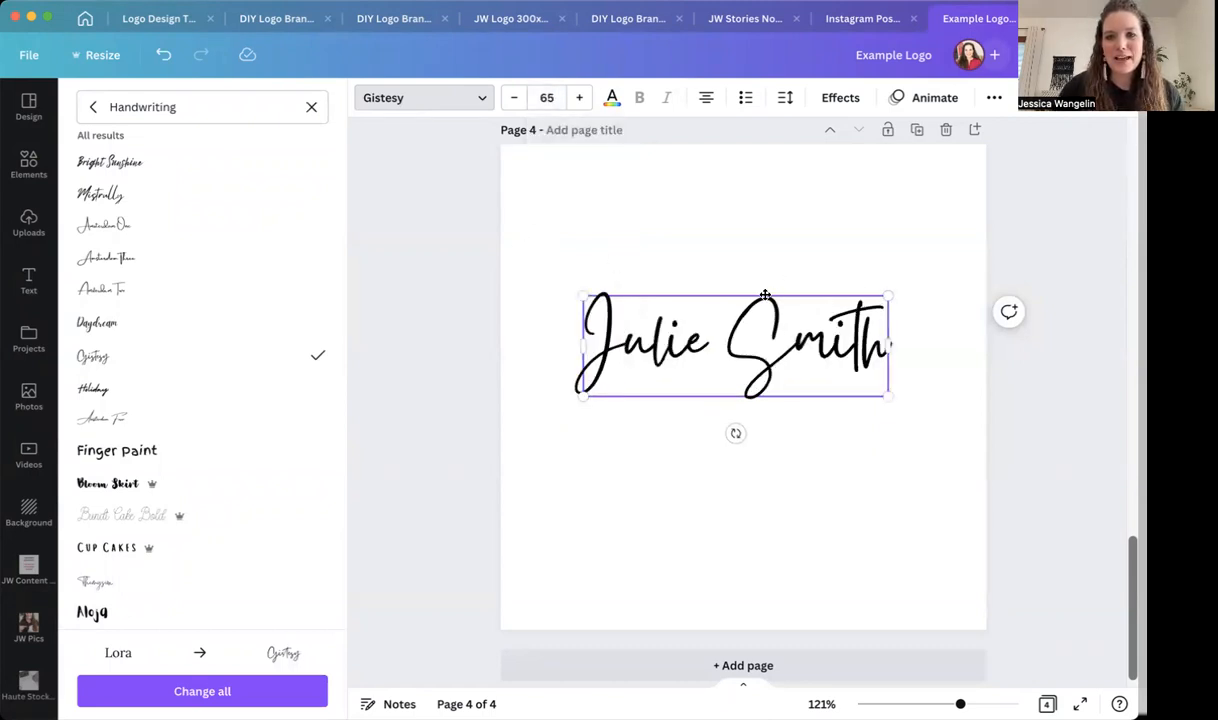
left_click_drag(745, 293, 748, 278)
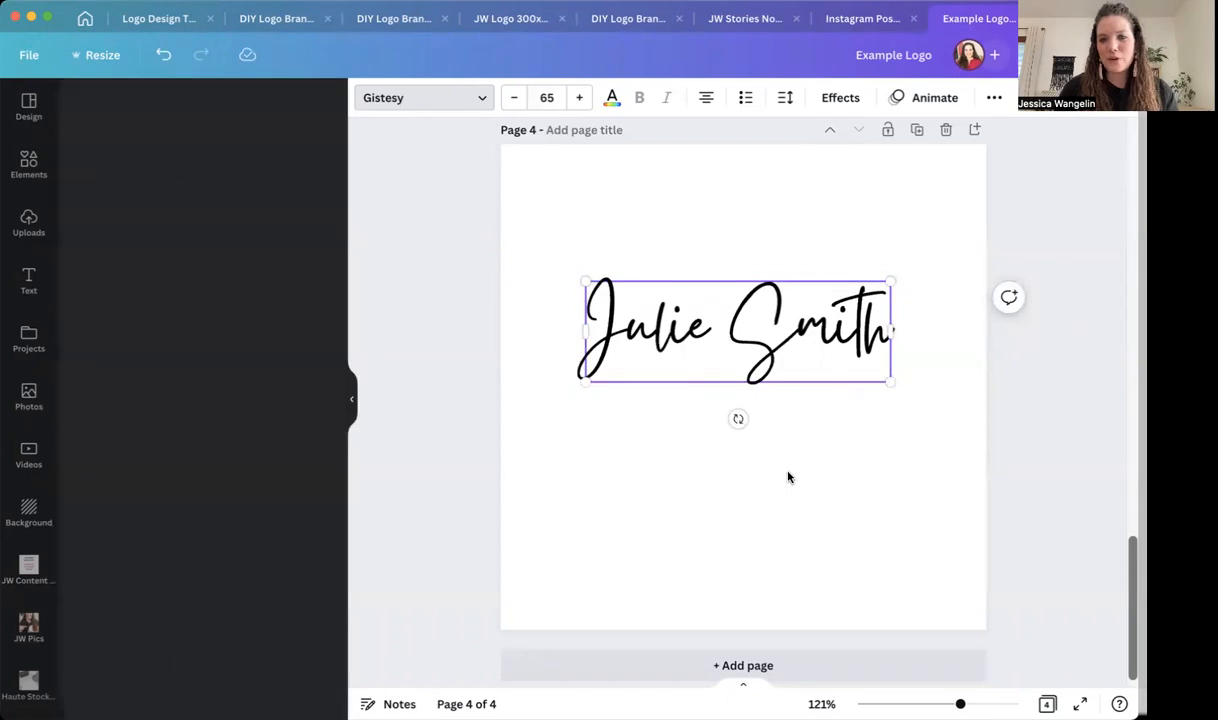
left_click(802, 459)
Duplicate the name heading and place the copy directly beneath the original
left_click(733, 345)
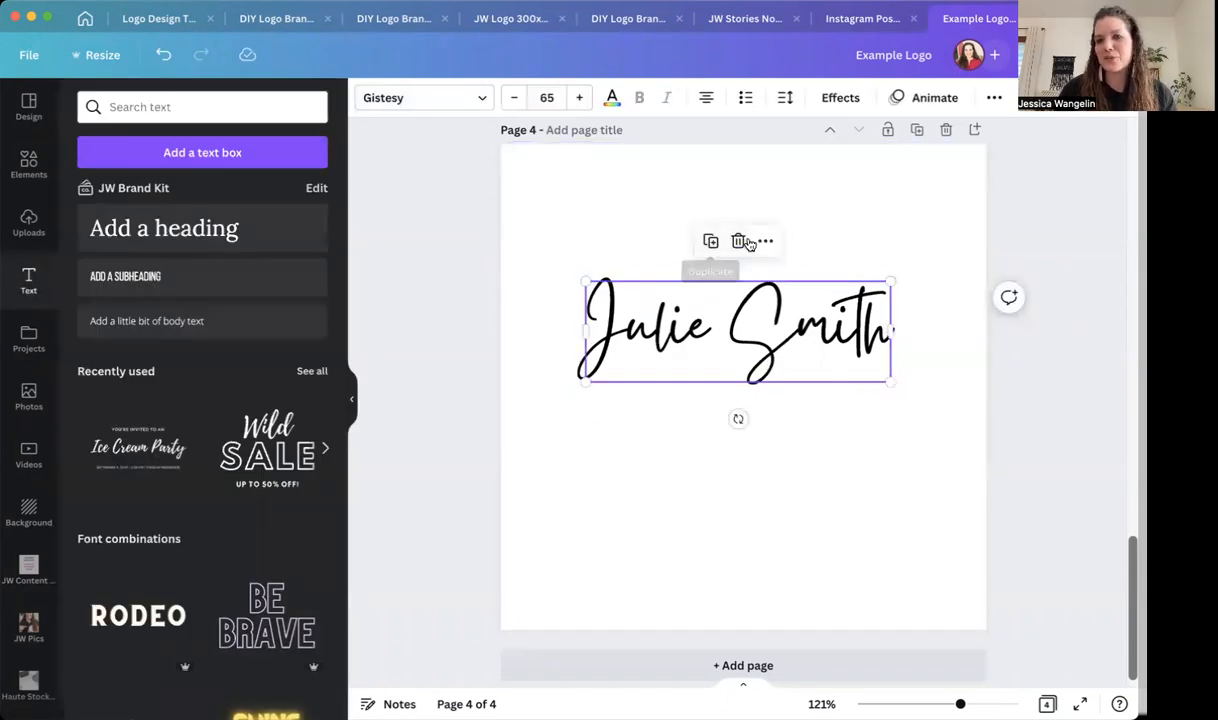
left_click(767, 242)
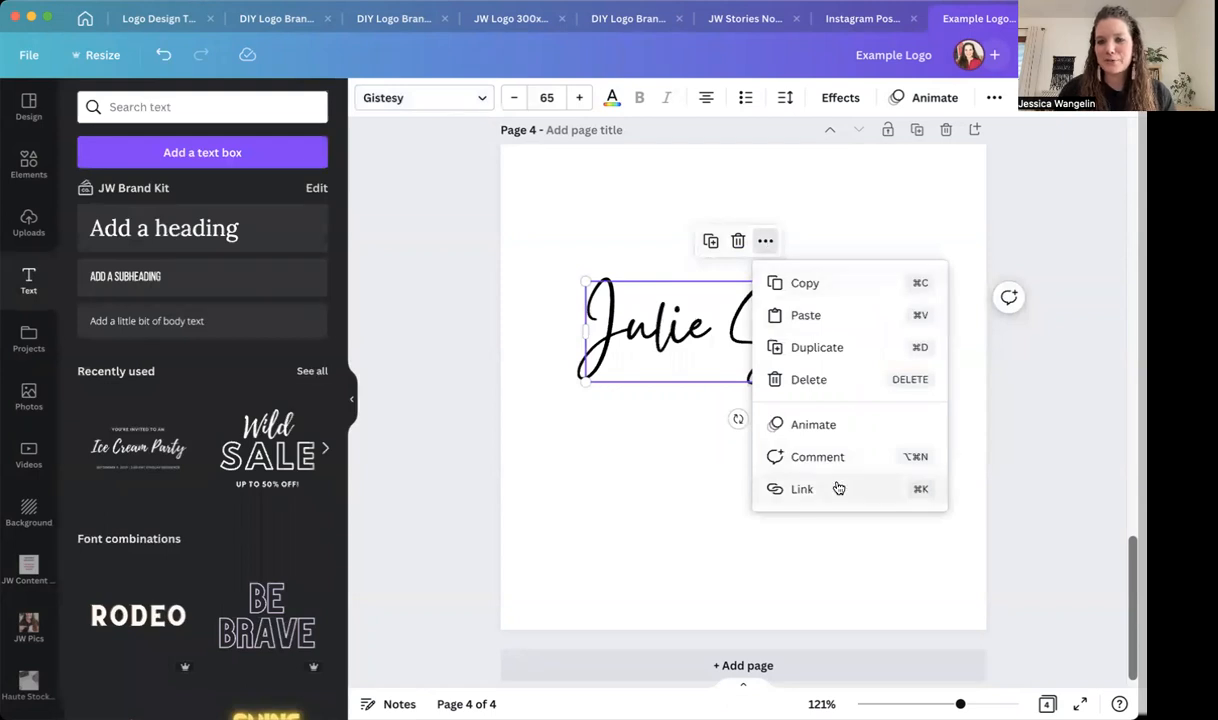
left_click(710, 241)
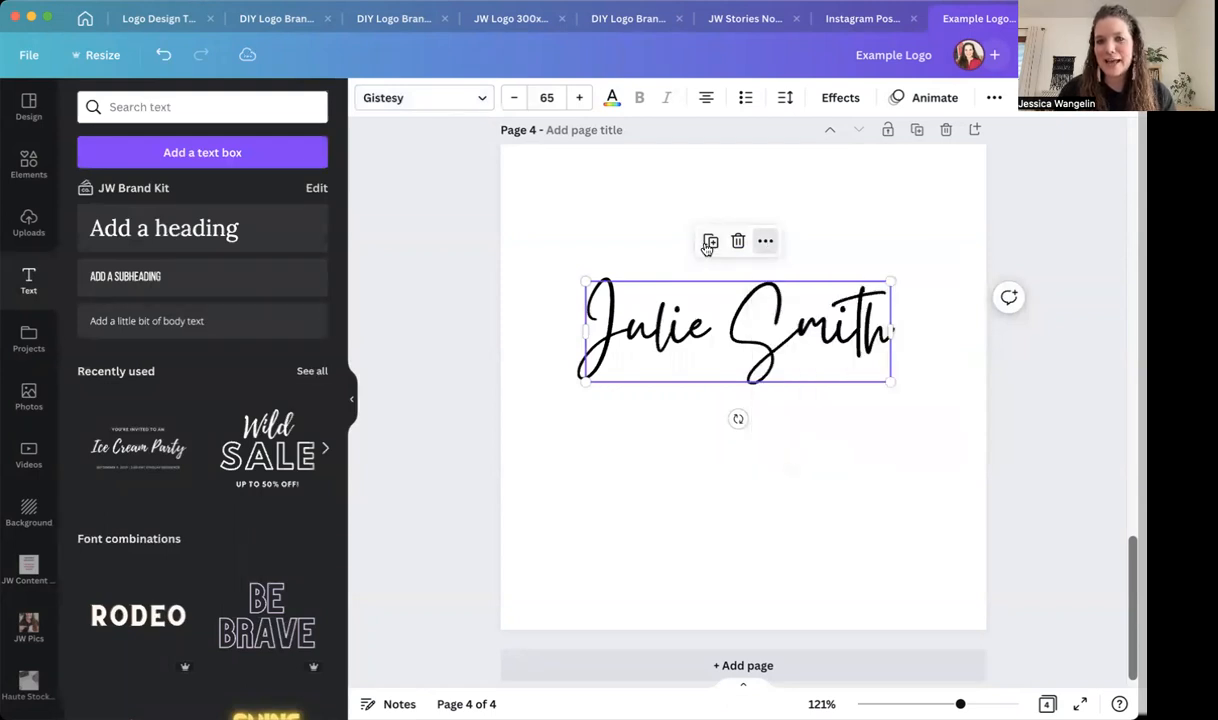
left_click_drag(760, 362, 742, 468)
Replace the text of the lower name copy with "Lifestyle blogger"
double_click(742, 468)
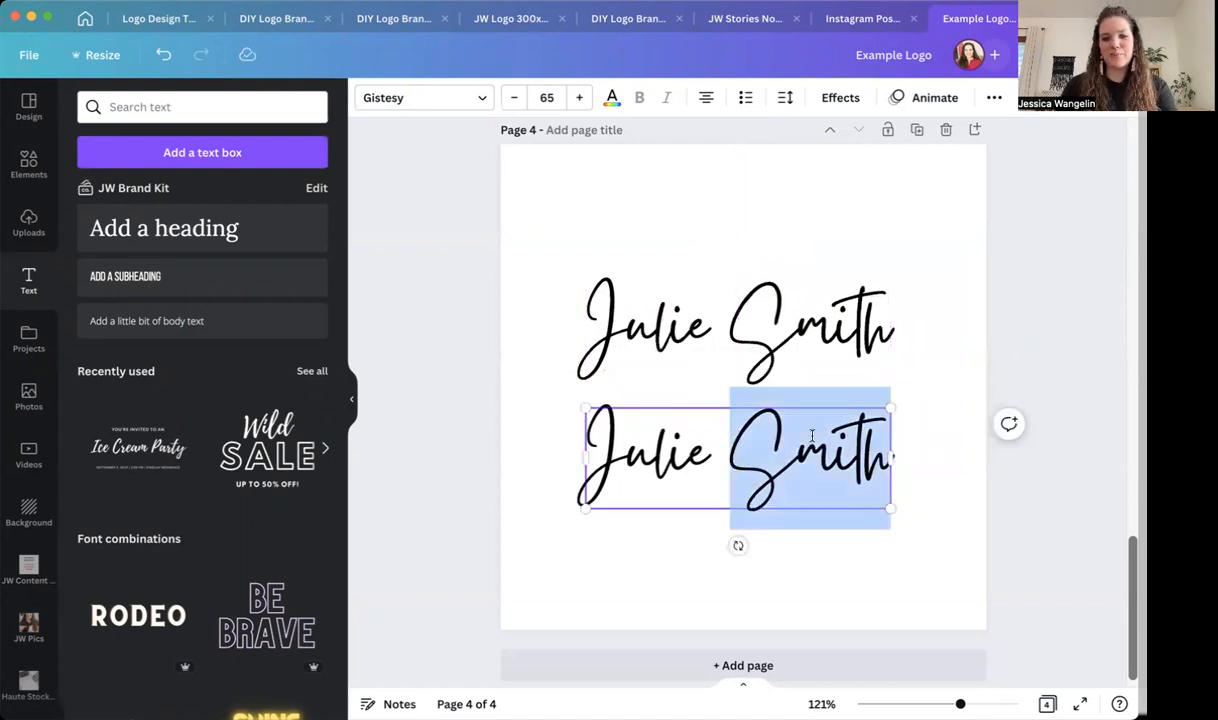
key("ctrl+a")
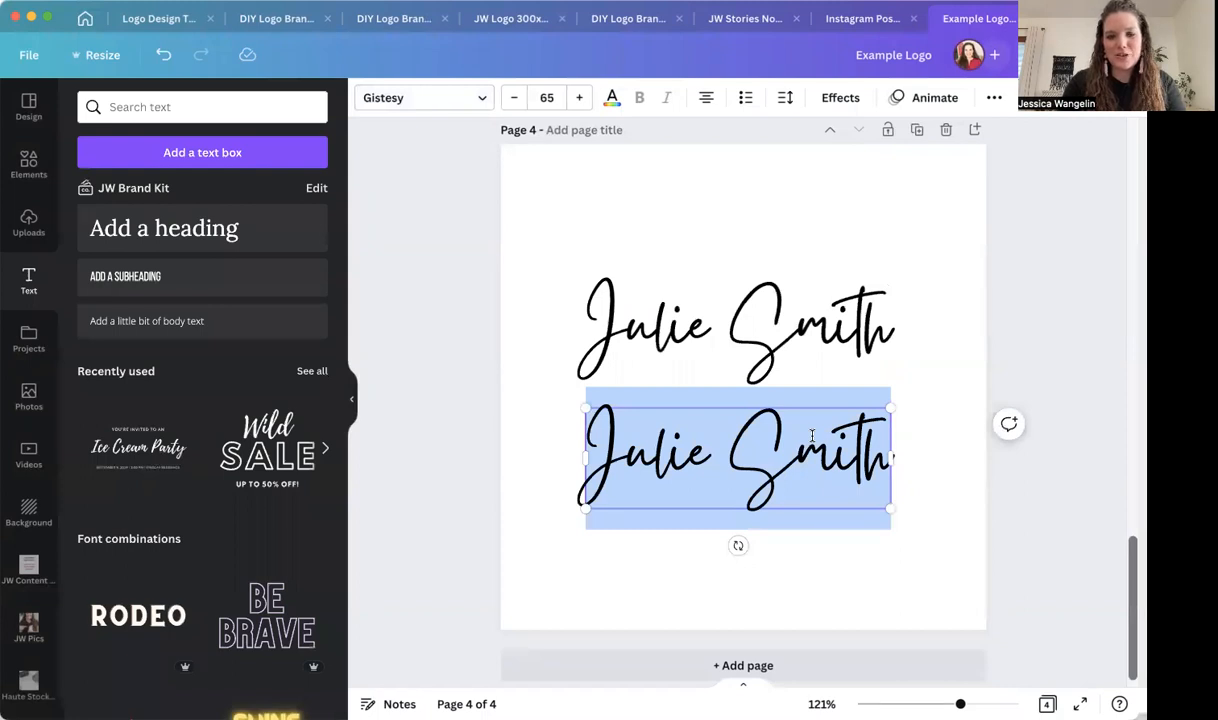
type("Lifest")
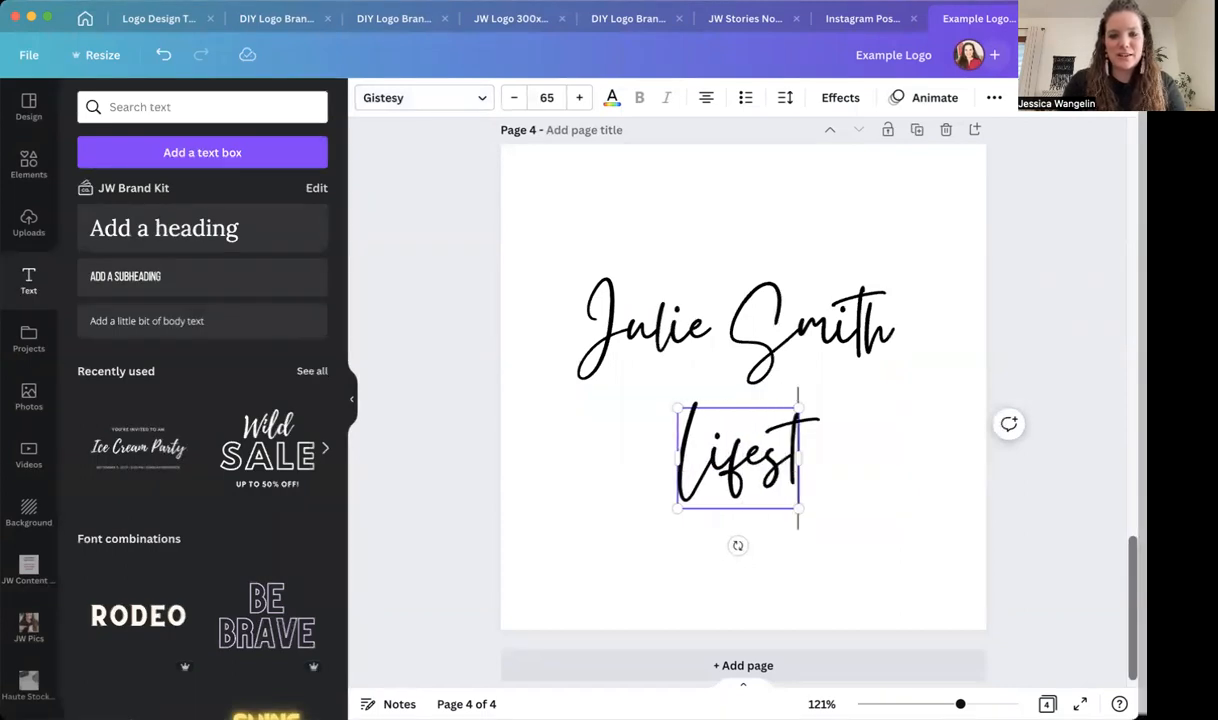
type("yle blogger")
Filter the fonts to the Modern style and apply Libra Serif Modern to the "Lifestyle blogger" tagline
key("ctrl+a")
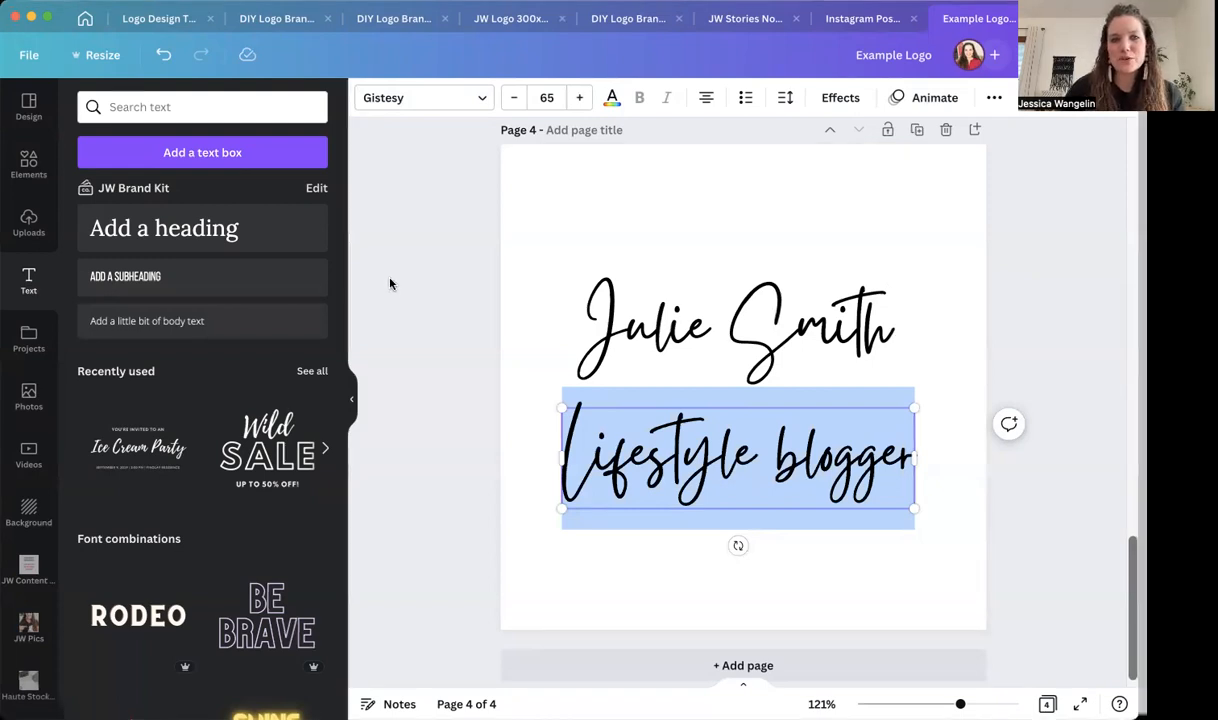
left_click(486, 104)
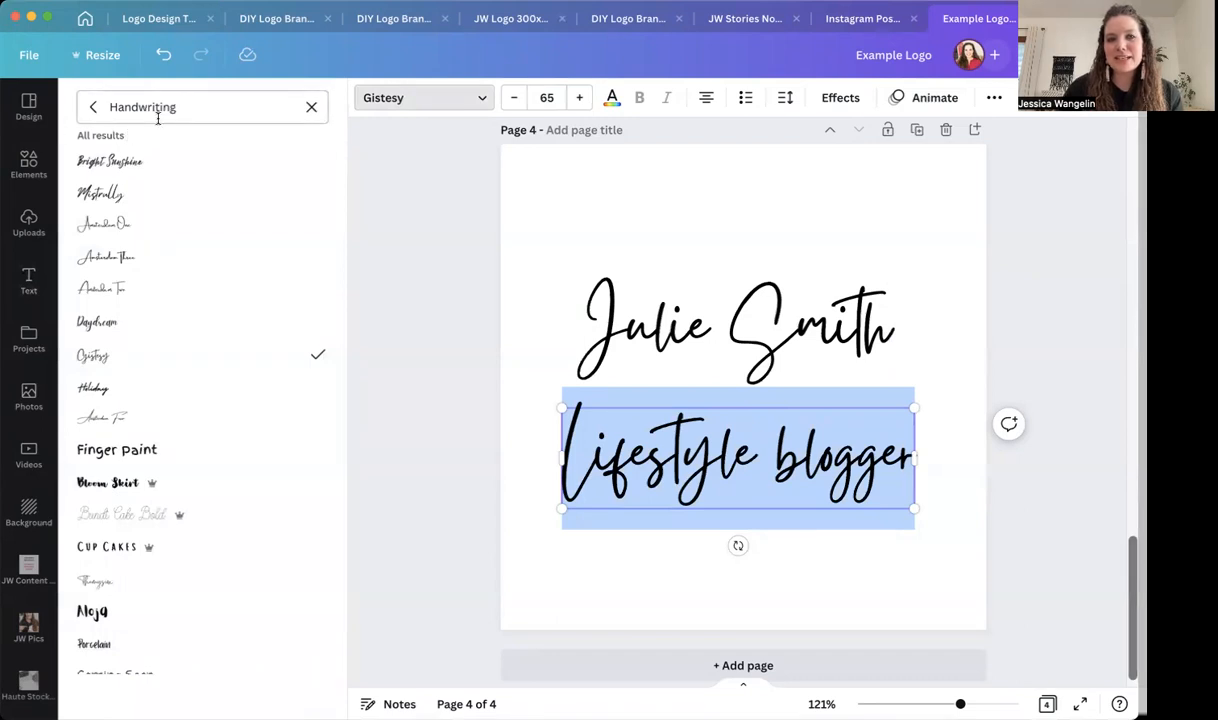
left_click(92, 110)
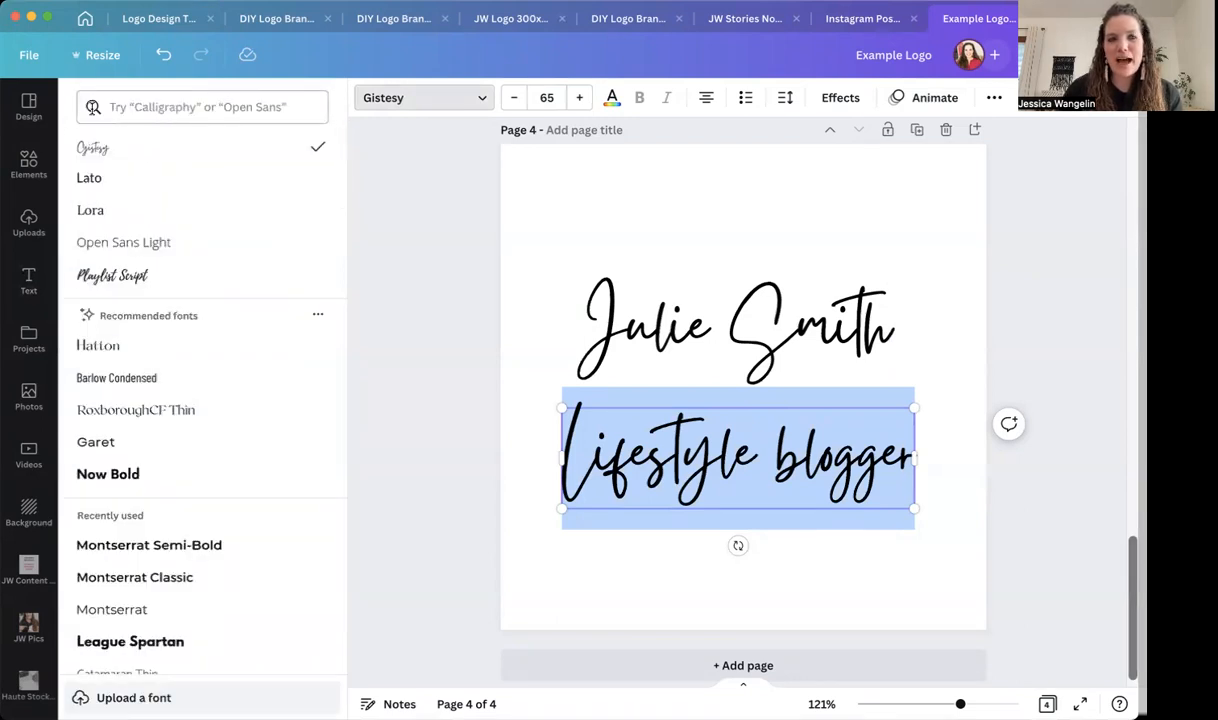
left_click(146, 107)
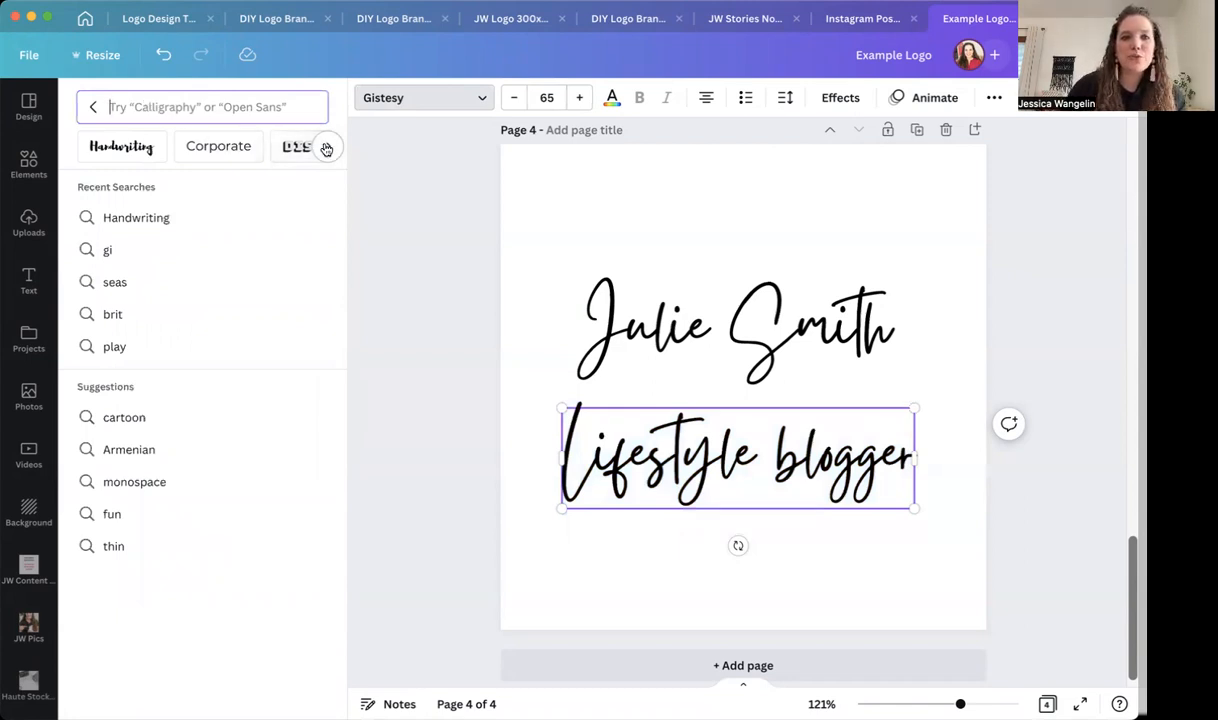
scroll(270, 150, "right", 4)
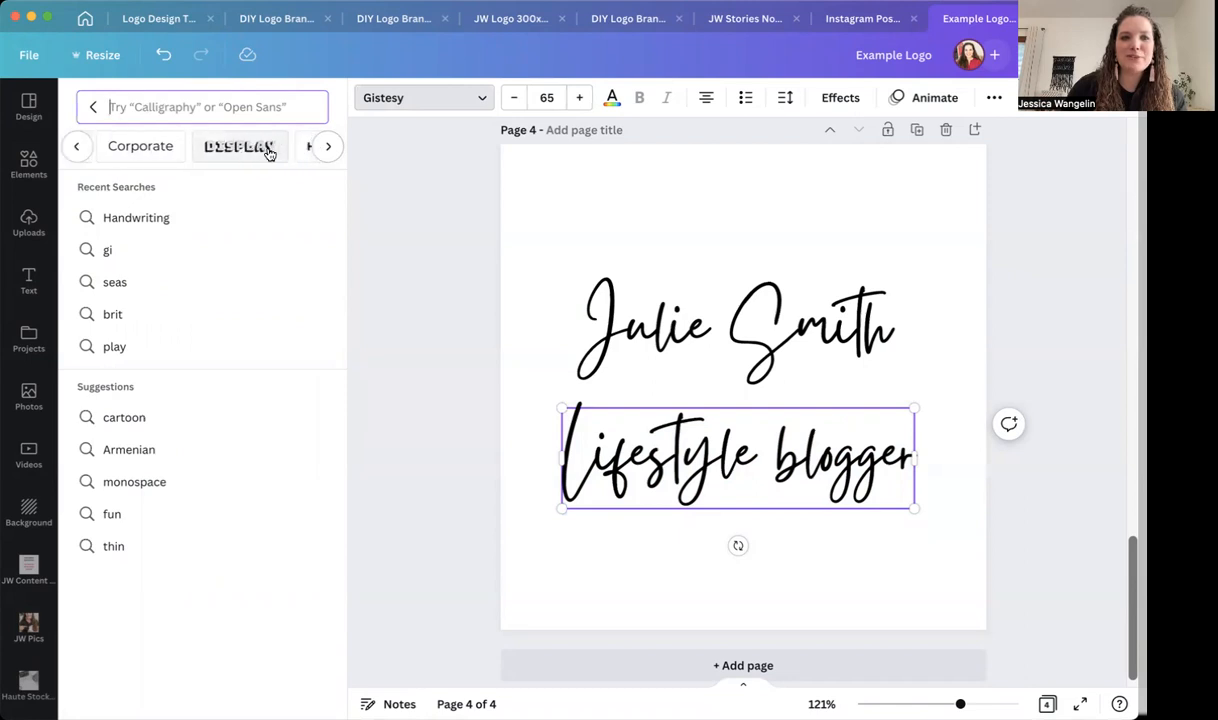
scroll(268, 153, "right", 4)
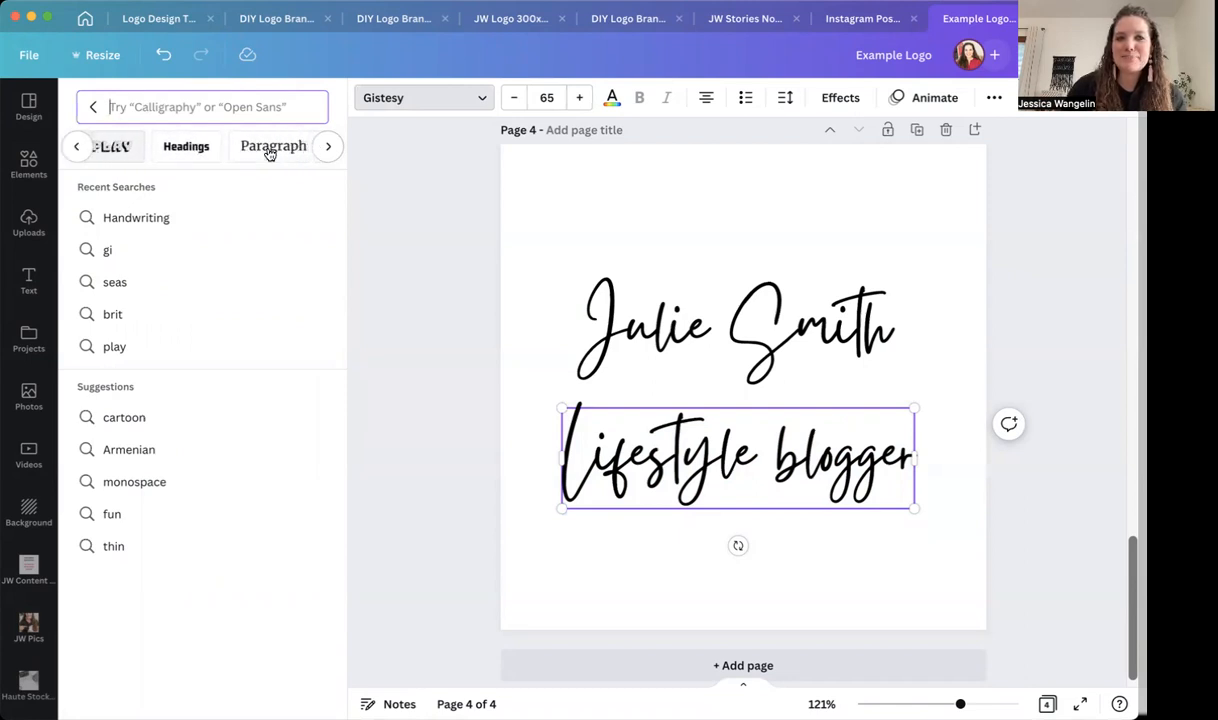
scroll(269, 153, "right", 1)
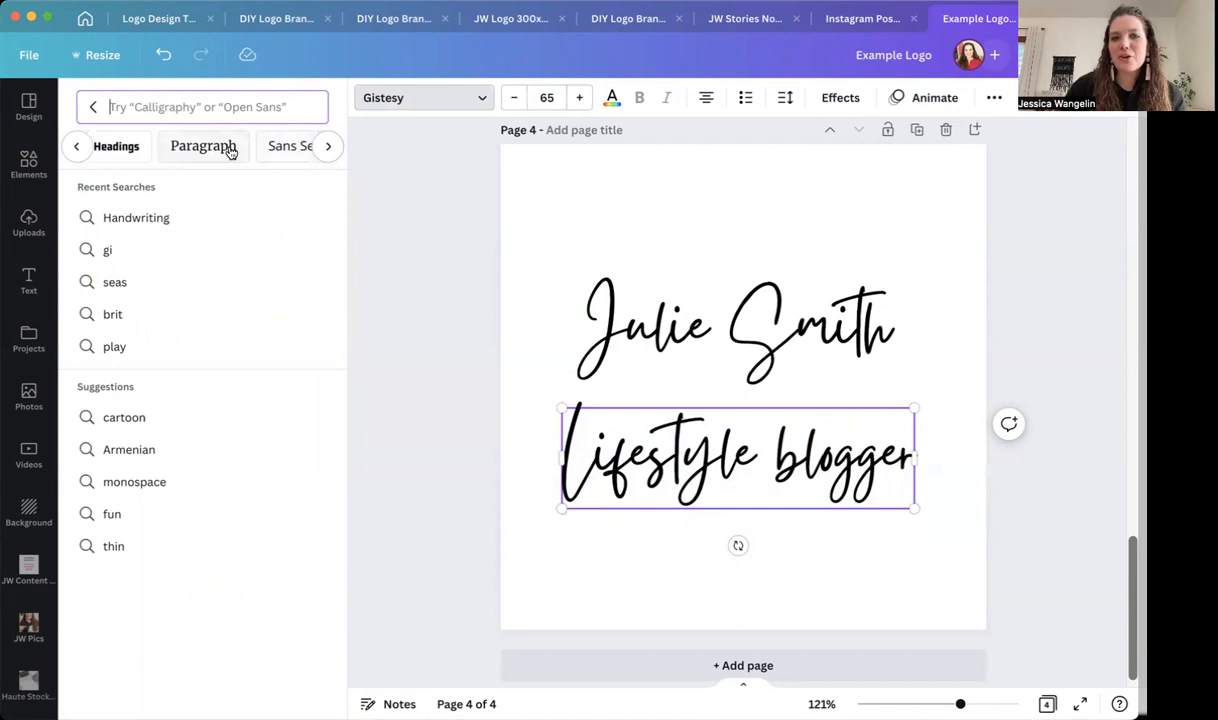
scroll(218, 152, "right", 3)
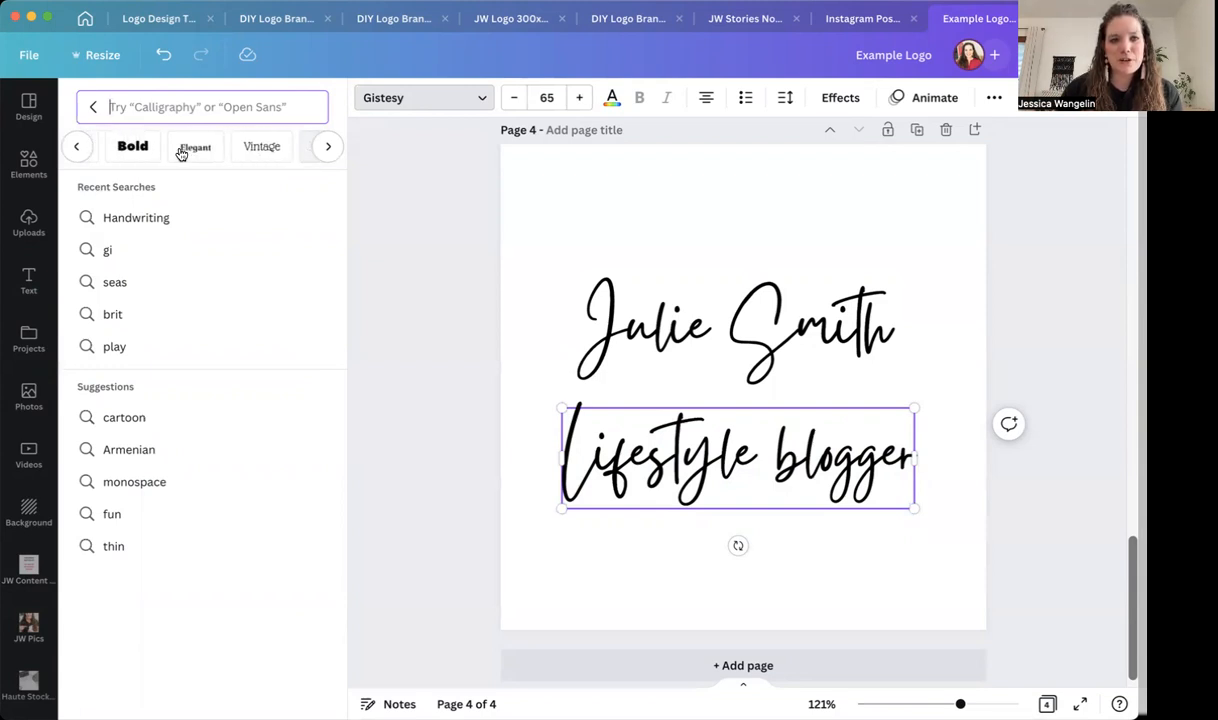
left_click(167, 152)
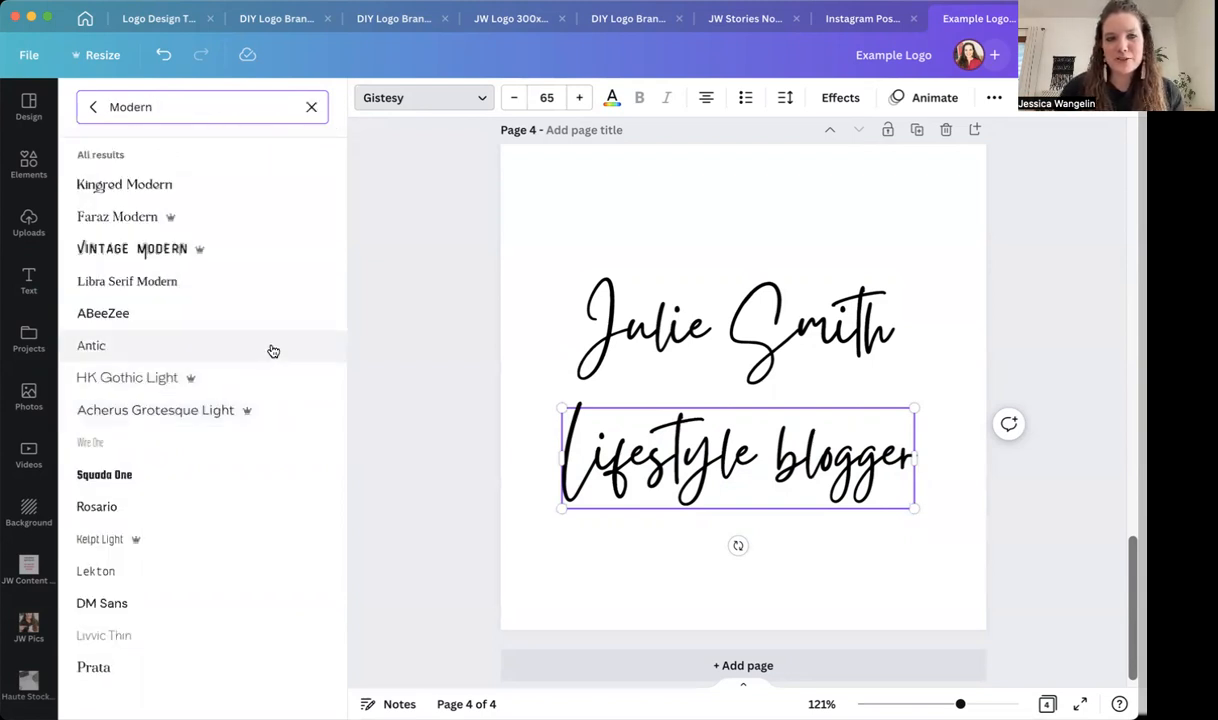
left_click(266, 287)
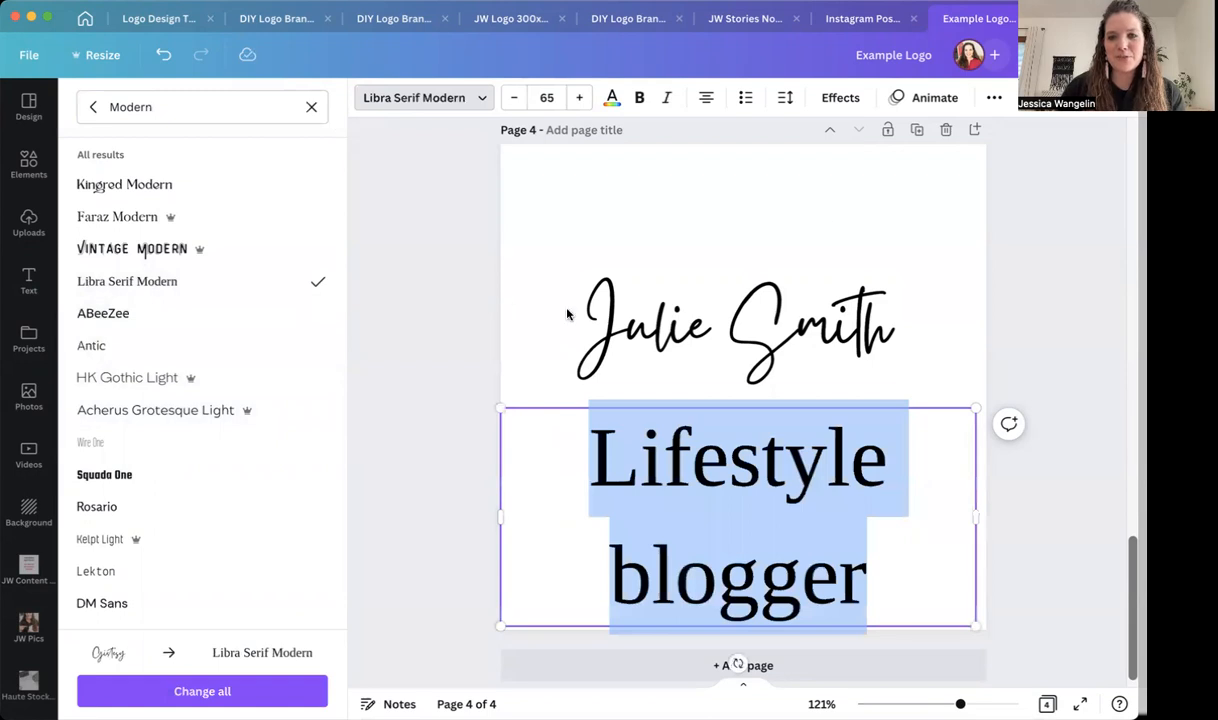
Set the tagline's font size to 25 and change its text to all uppercase
left_click(550, 96)
type("25")
key("Return")
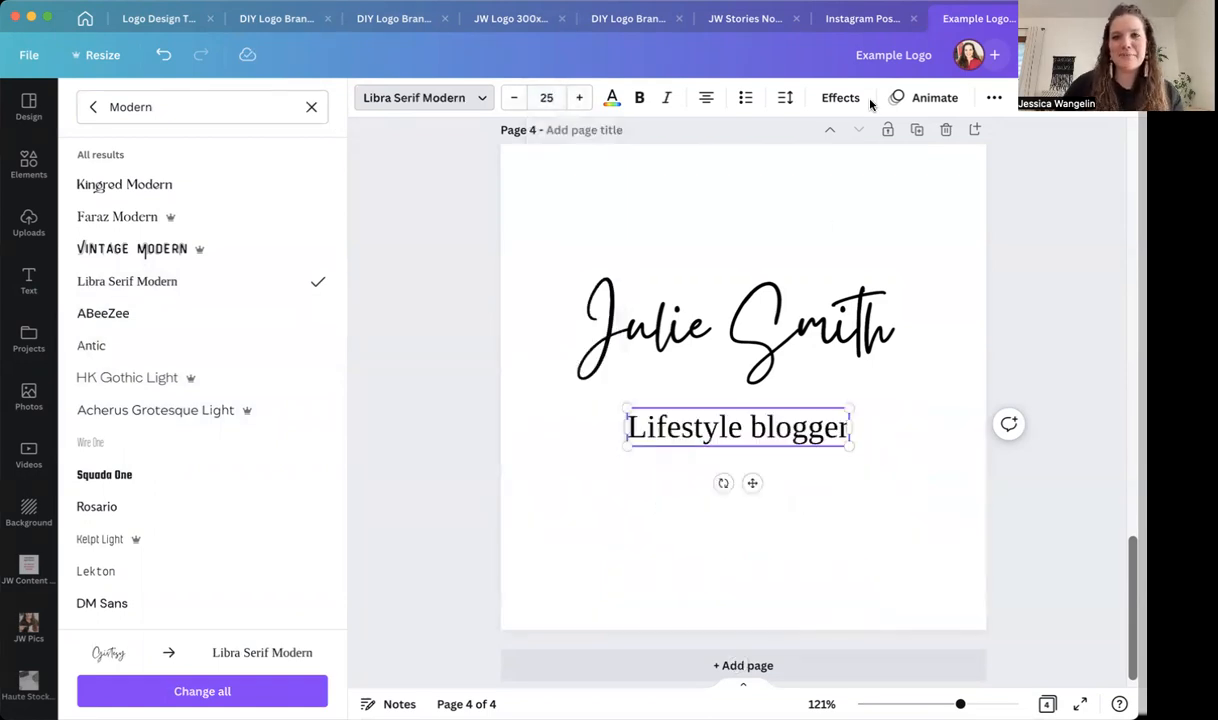
left_click(993, 97)
left_click(775, 137)
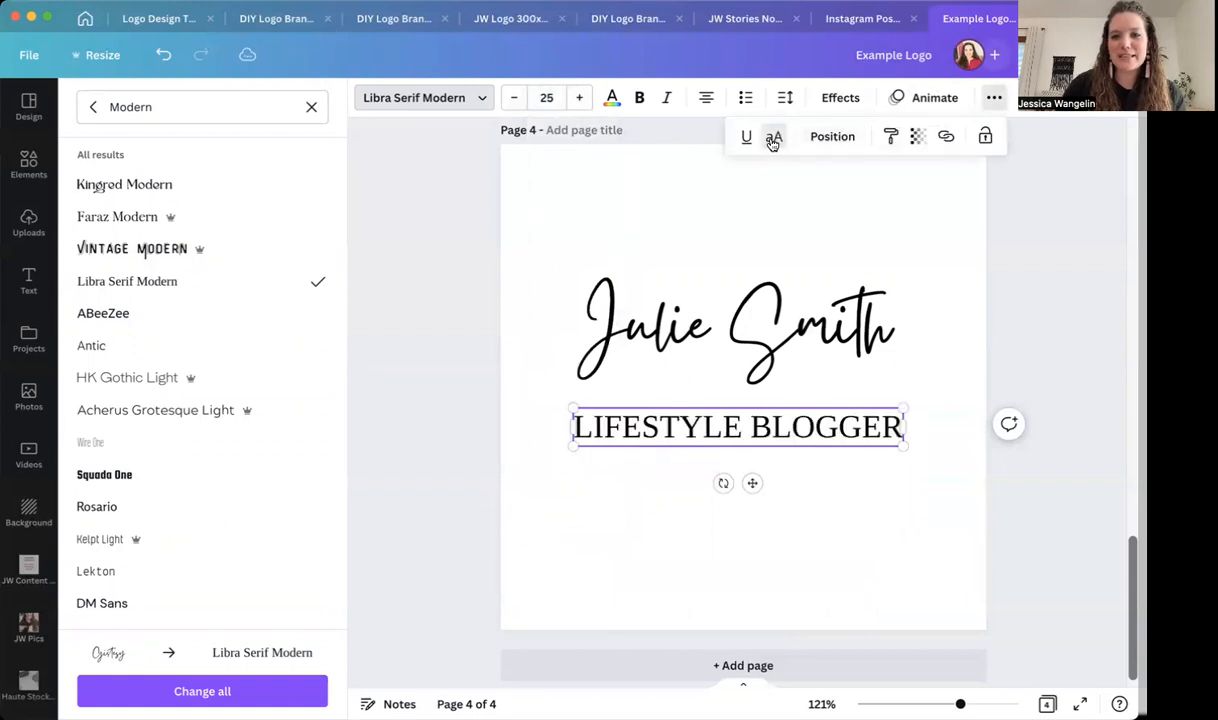
Reduce the uppercase tagline's font size to 17
left_click(516, 104)
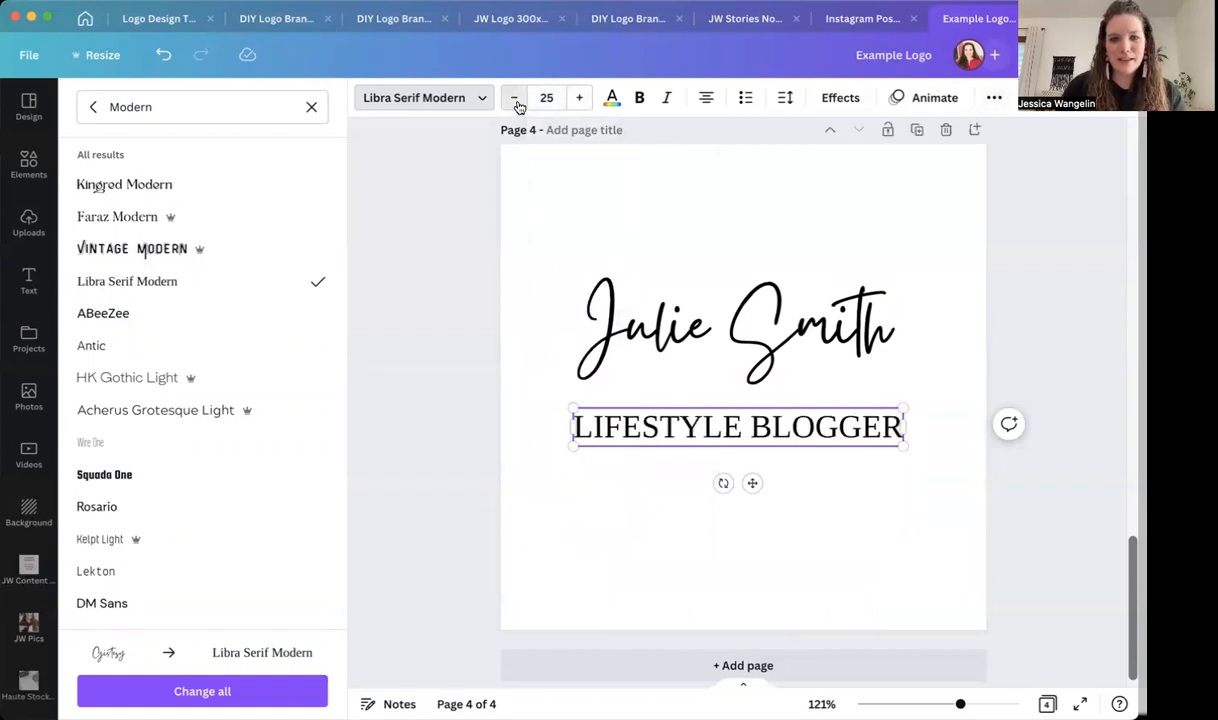
left_click(516, 104)
left_click(516, 104)
left_click(516, 104)
left_click(516, 104)
left_click(516, 104)
left_click(516, 104)
left_click(517, 104)
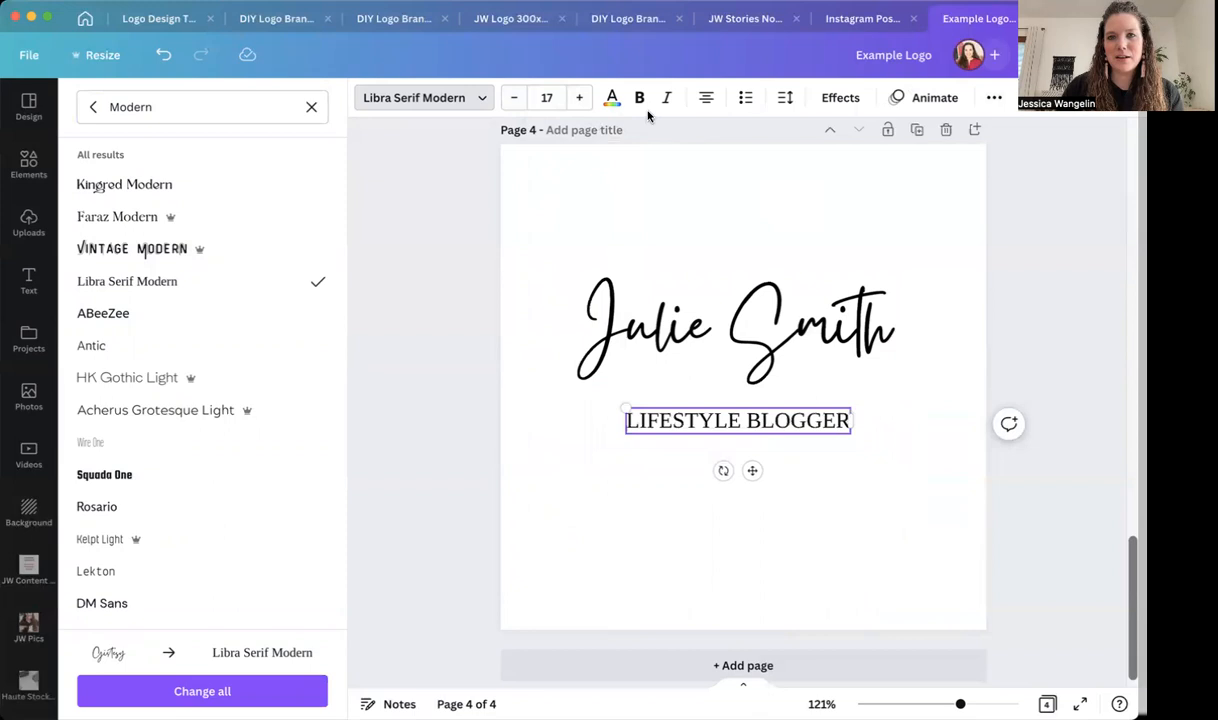
Move the tagline up so it sits close beneath the name heading, keeping it non-italic
left_click(667, 98)
left_click(667, 98)
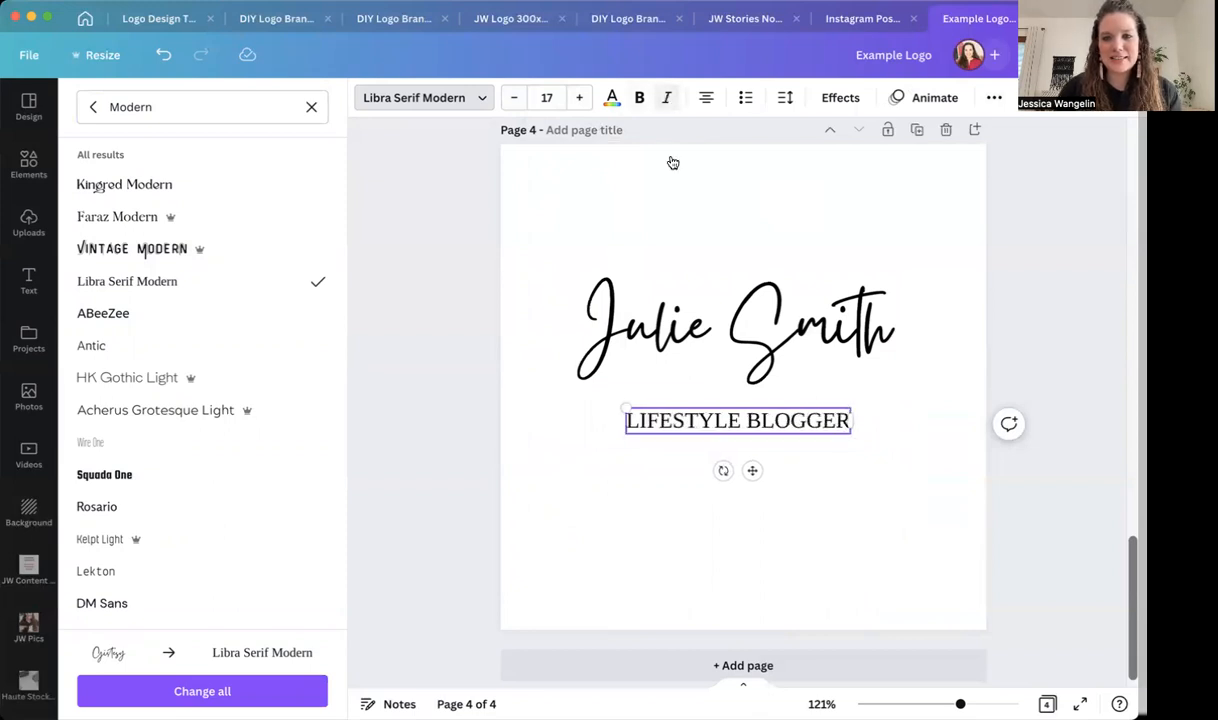
left_click_drag(752, 471, 749, 454)
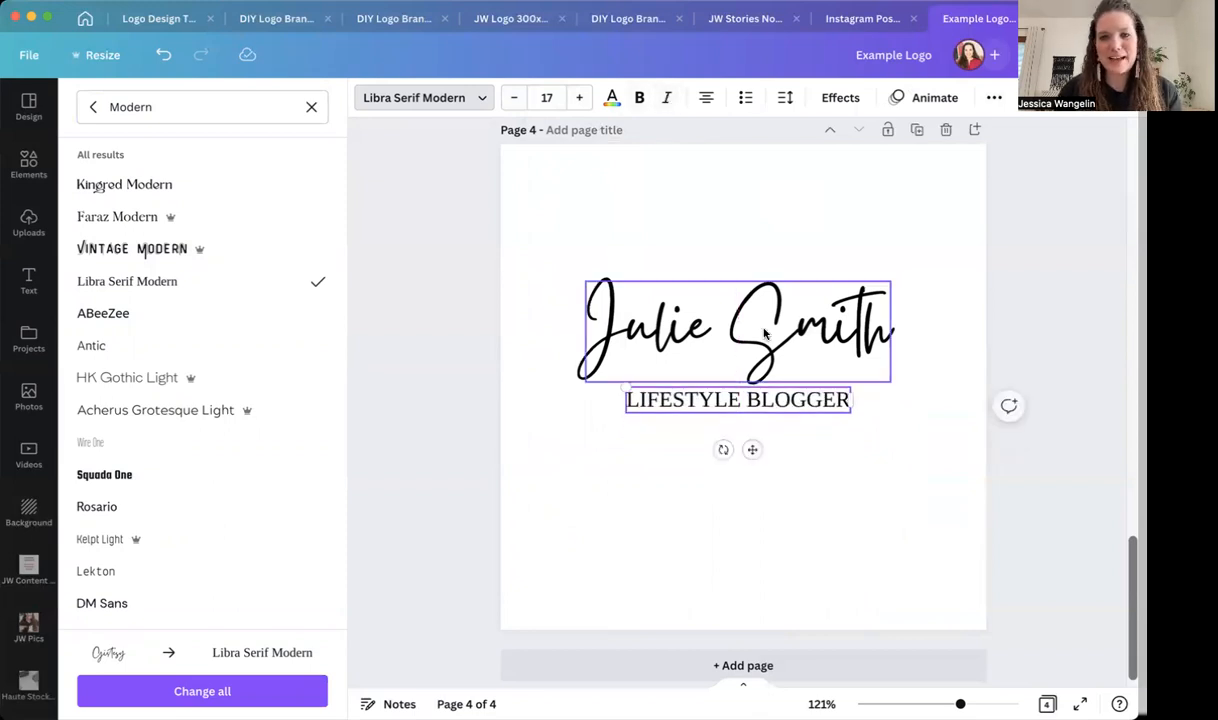
Recolor the name heading dusty rose and the tagline grey-beige using the document colors, and deselect the text
left_click(705, 328)
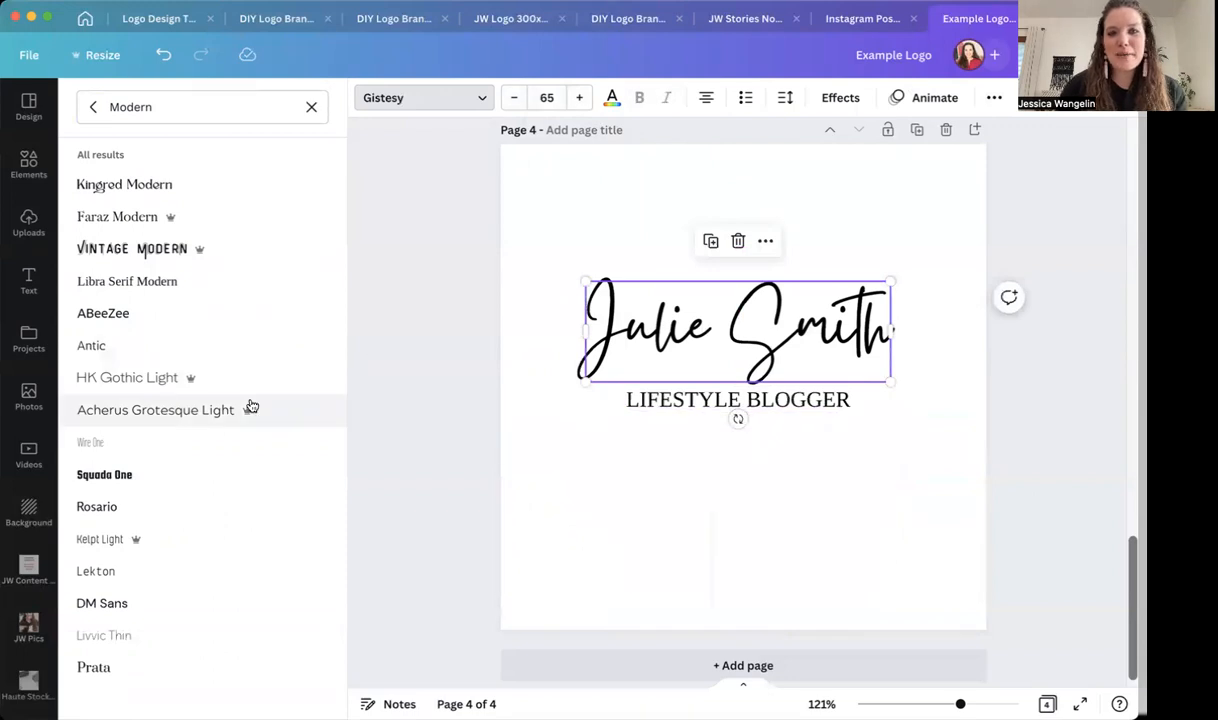
left_click(613, 100)
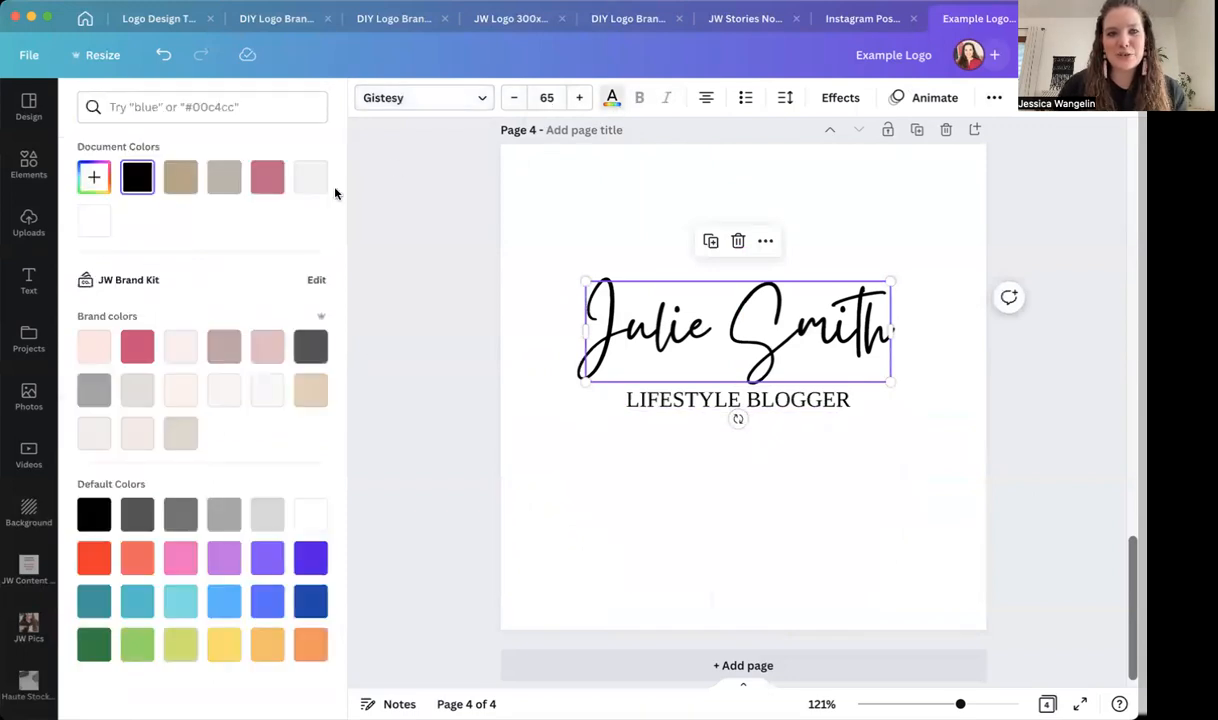
left_click(268, 180)
left_click(715, 403)
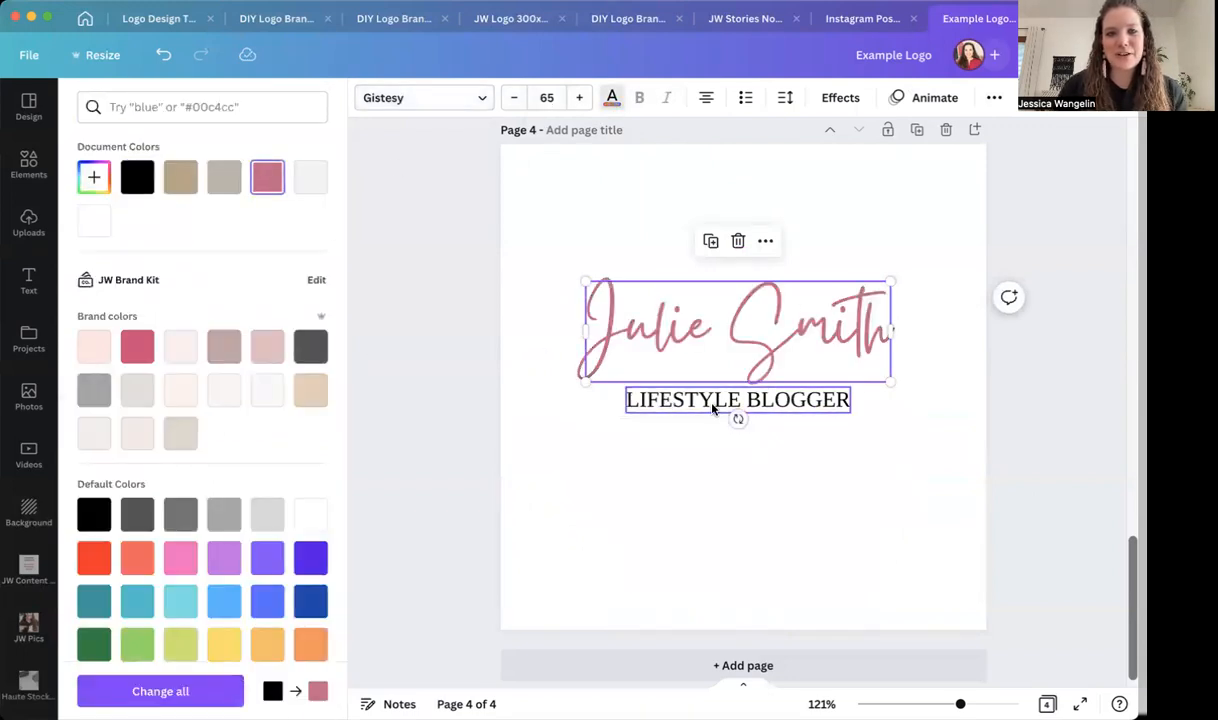
left_click(225, 178)
left_click(653, 506)
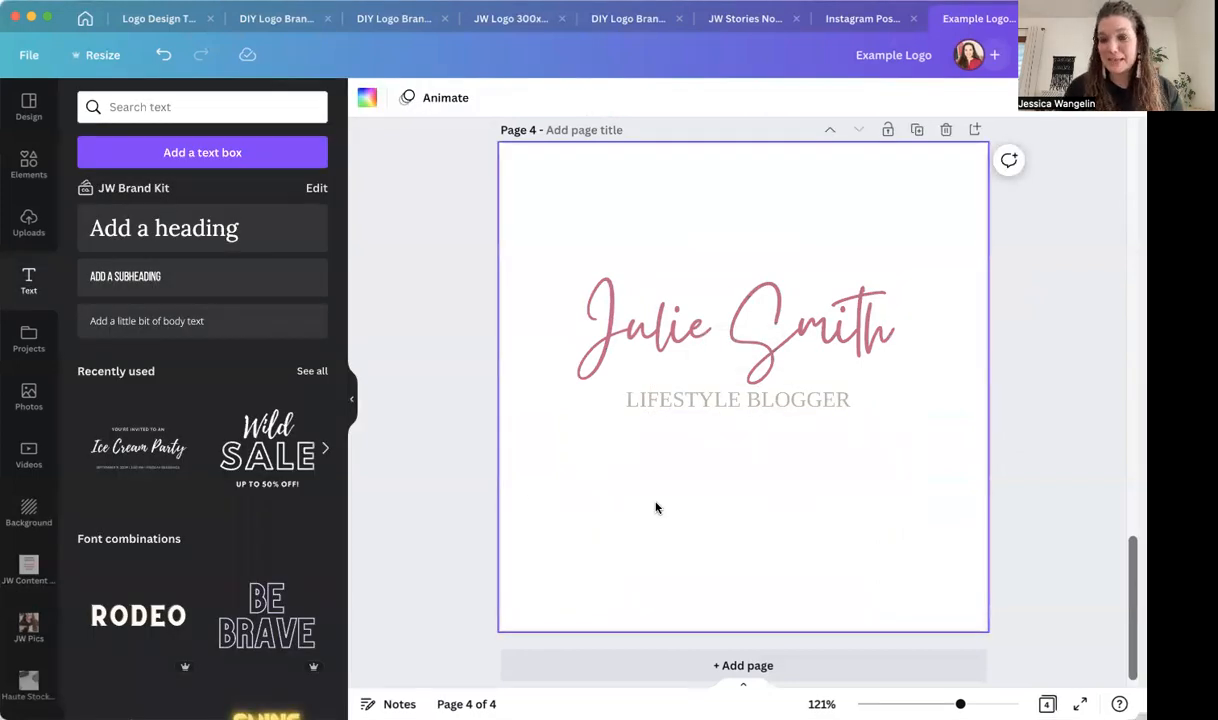
Browse the Elements library from shapes and graphics through charts, tables, frames, grids and collections
left_click(28, 163)
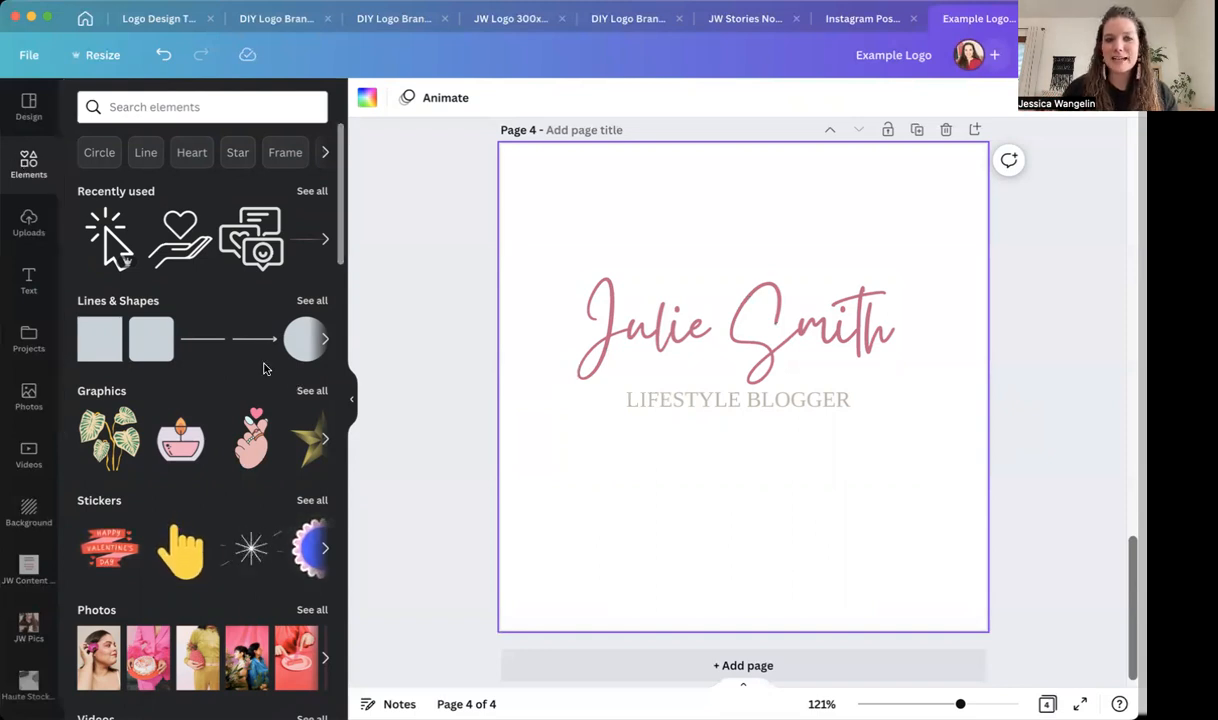
scroll(190, 360, "down", 2)
scroll(190, 364, "down", 4)
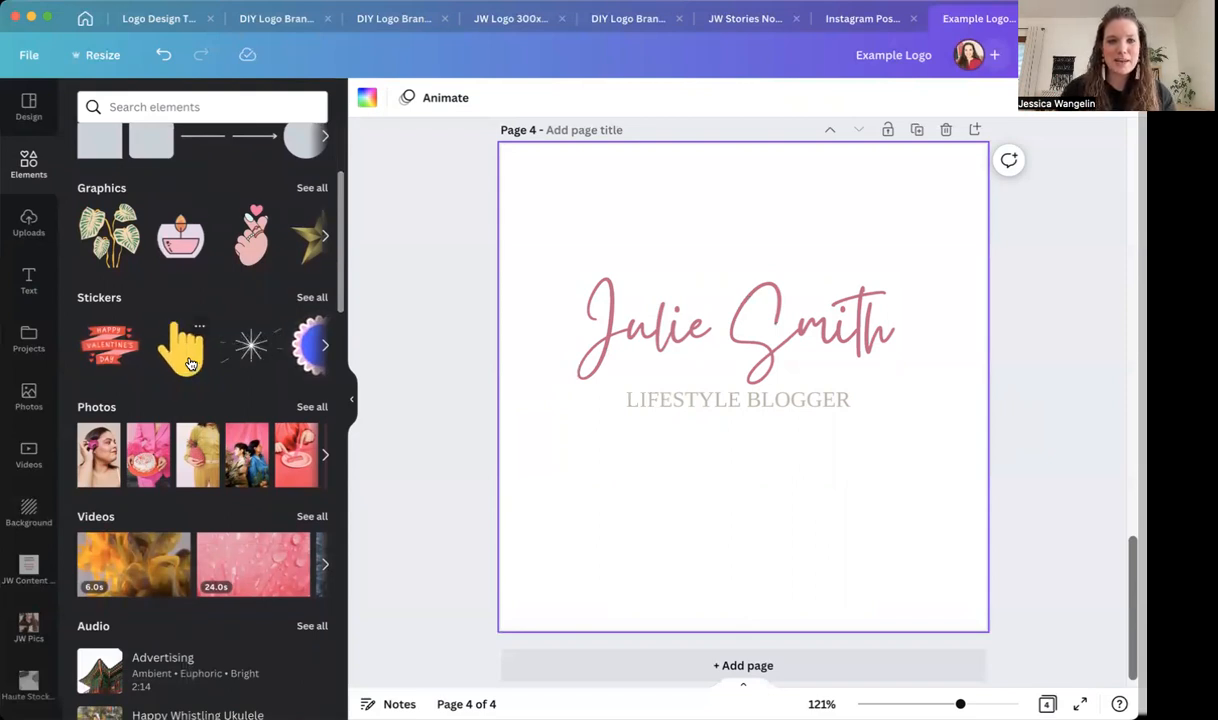
scroll(190, 363, "down", 5)
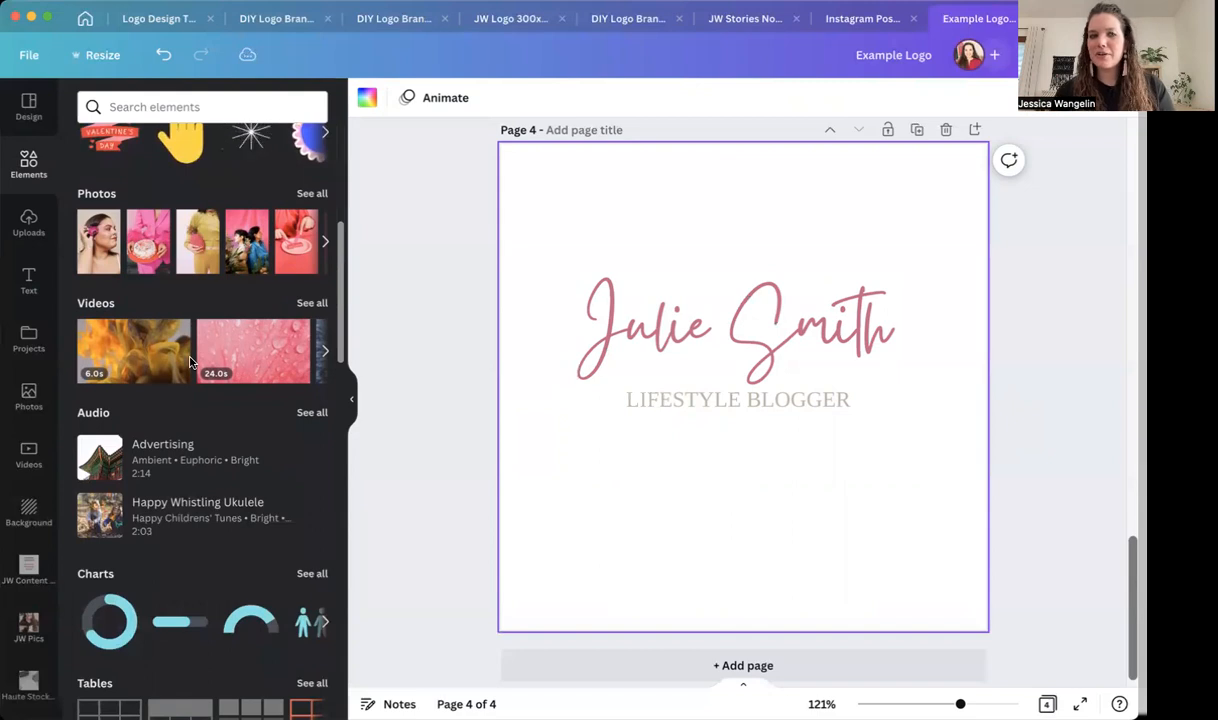
scroll(190, 363, "down", 3)
scroll(190, 363, "down", 4)
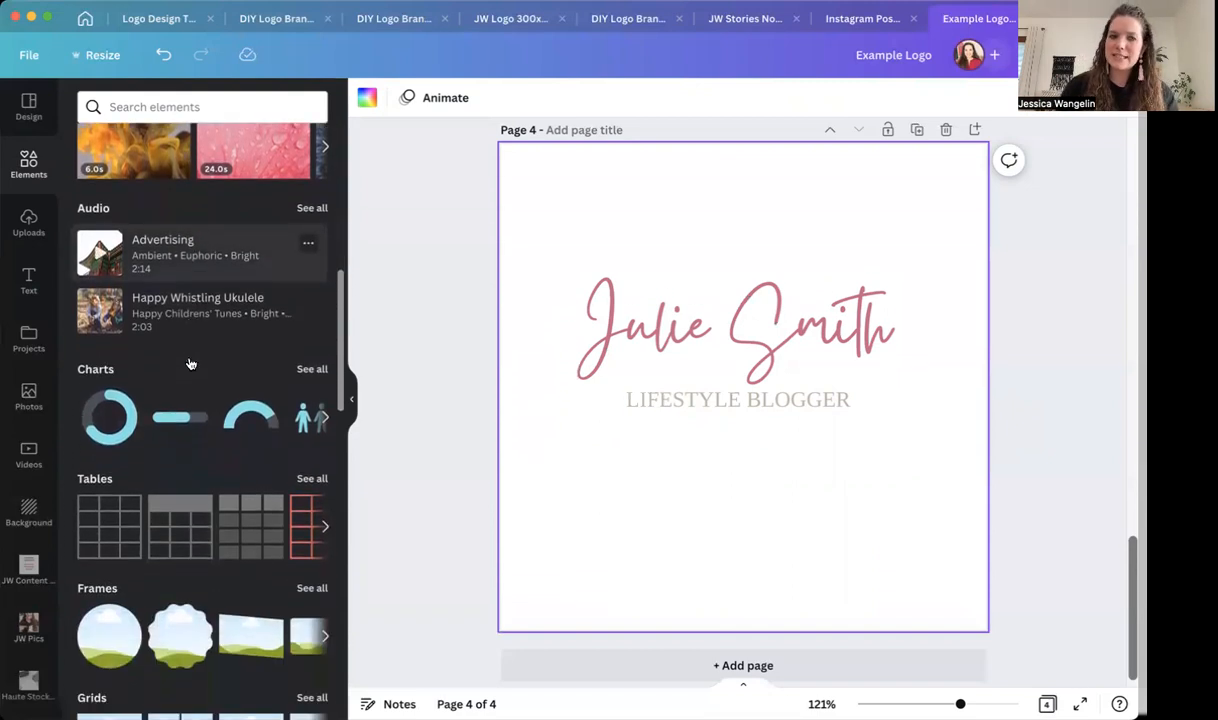
scroll(190, 363, "down", 6)
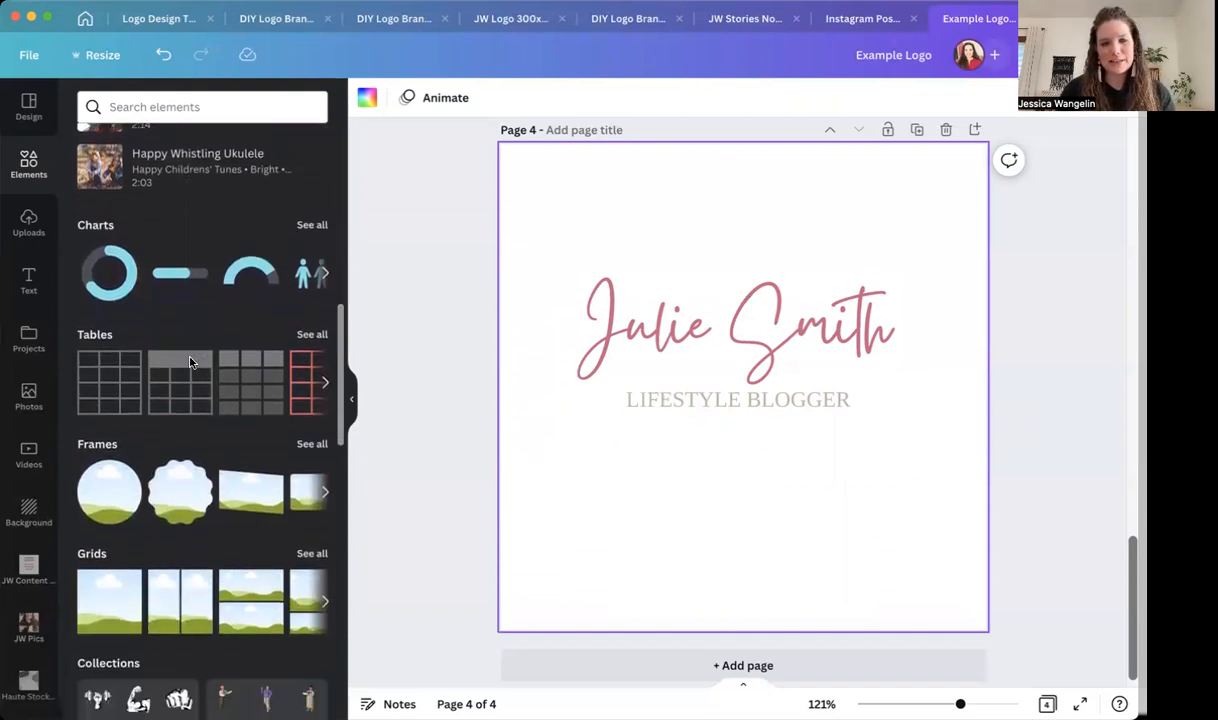
scroll(190, 363, "down", 10)
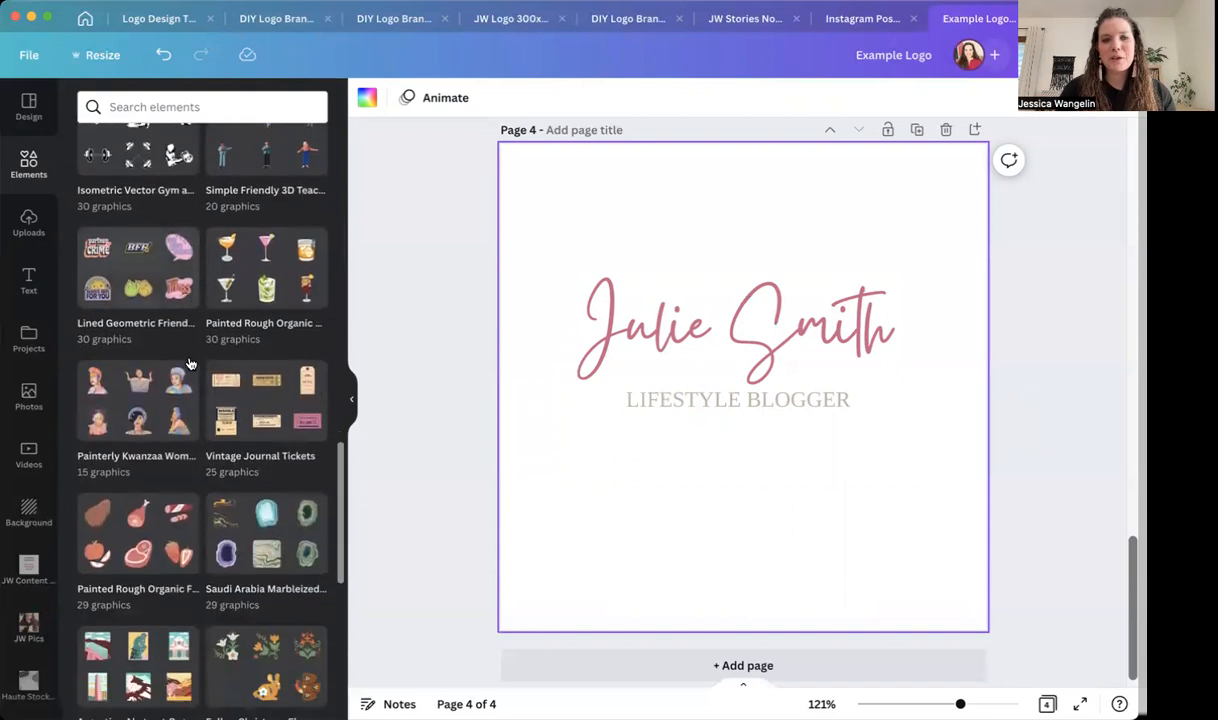
scroll(190, 363, "up", 20)
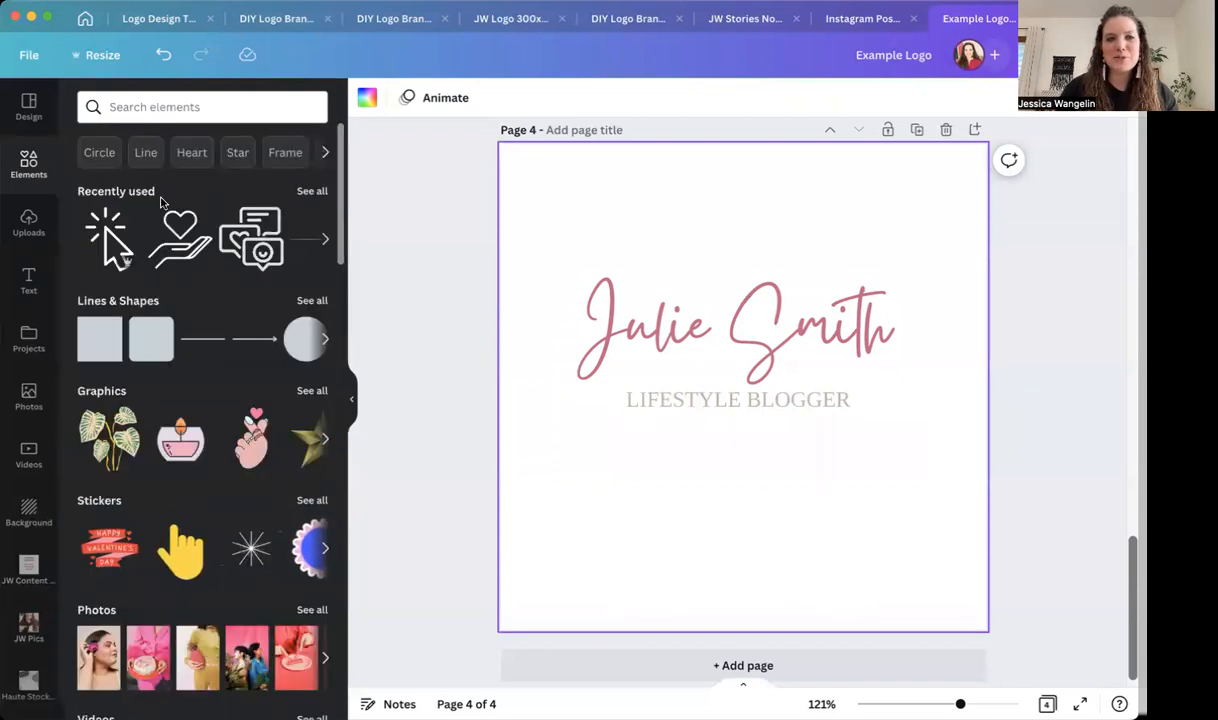
Search the elements for "cir", add the Circle shape to page 4 and move it below the tagline
left_click(174, 106)
type("cir")
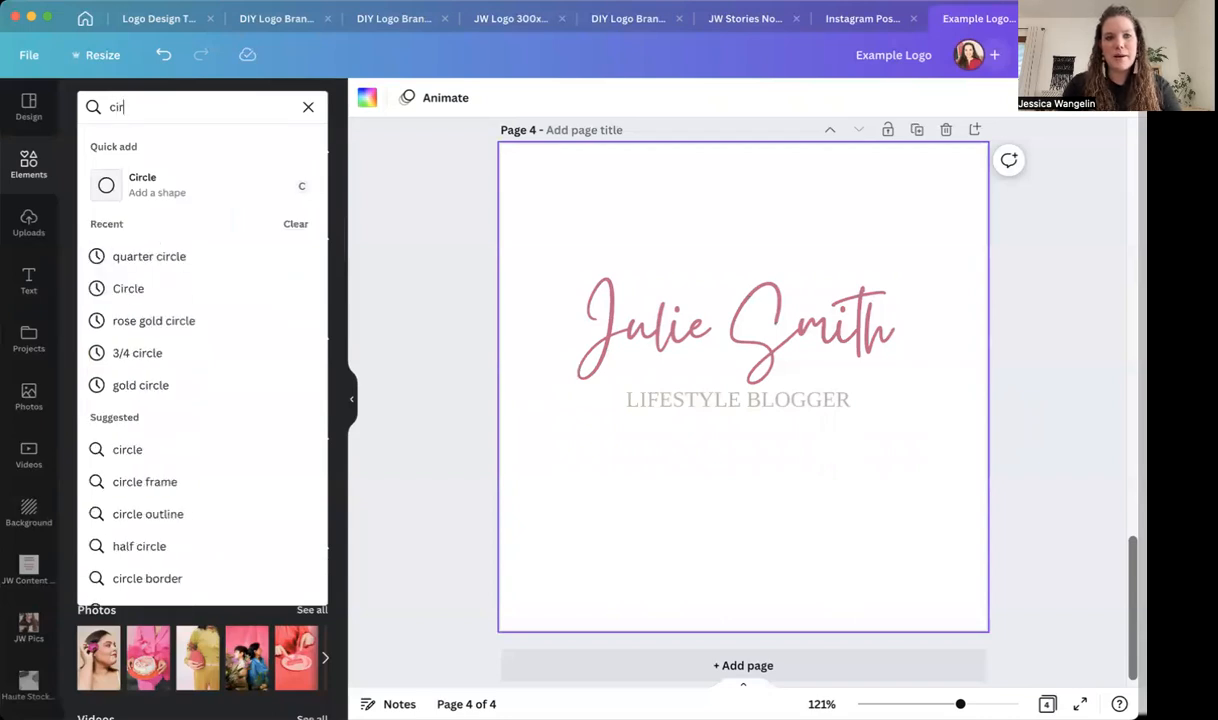
left_click(157, 186)
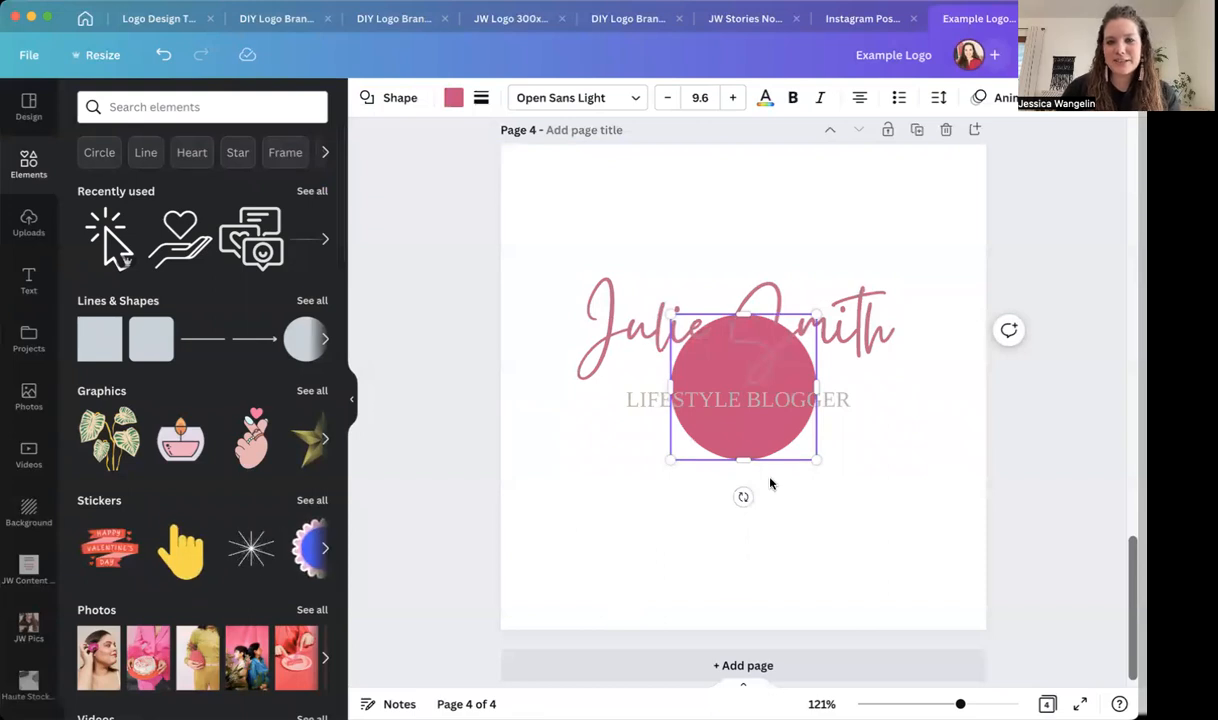
left_click(824, 511)
left_click_drag(757, 440, 757, 560)
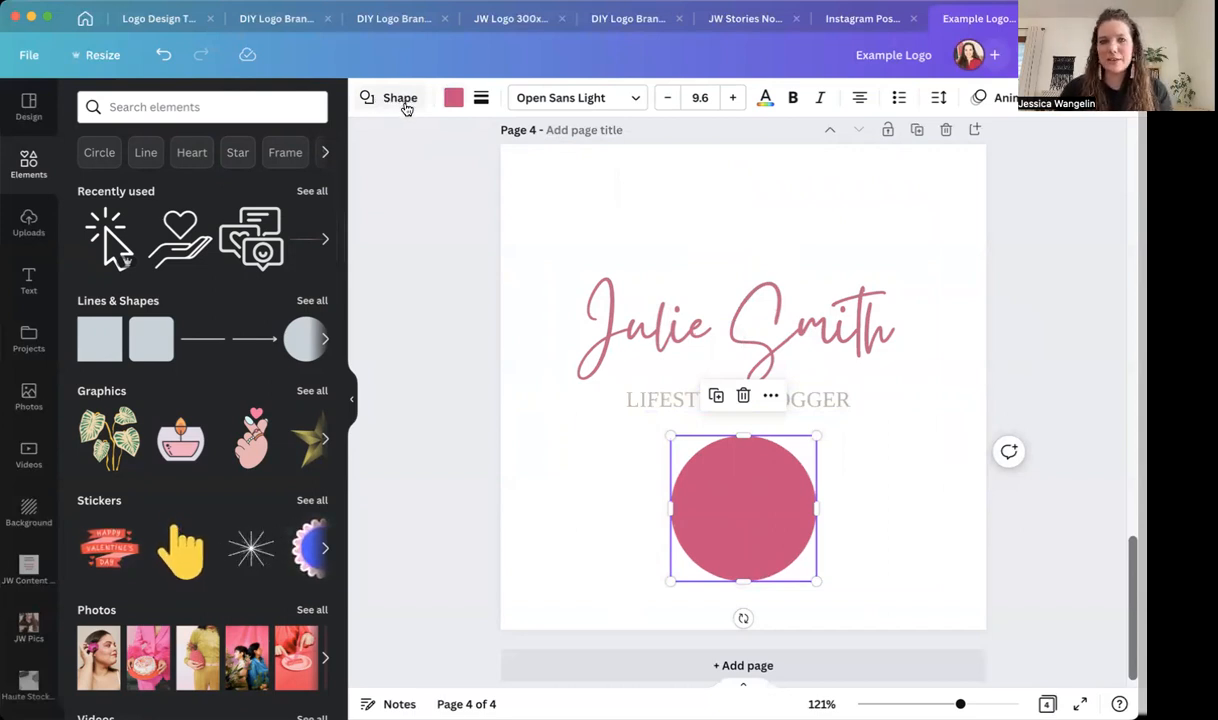
Fill the circle on page 4 with the grey-beige document color and give it a solid border of weight 1
left_click(453, 100)
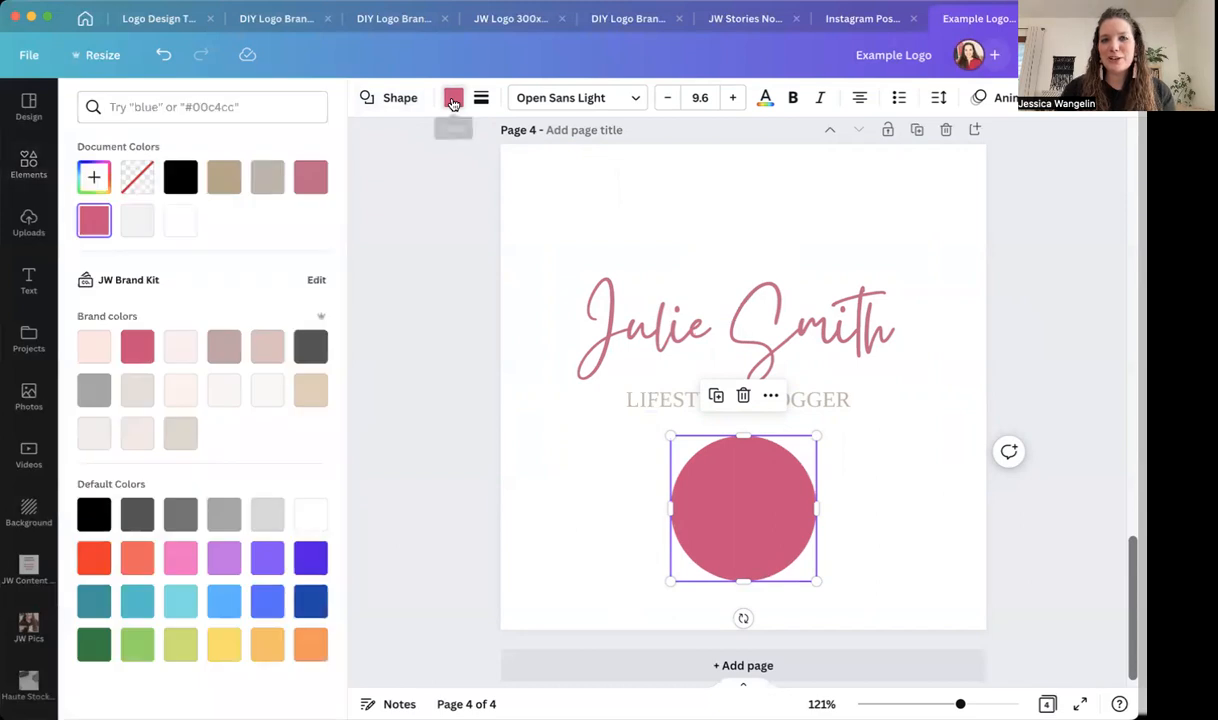
left_click(266, 182)
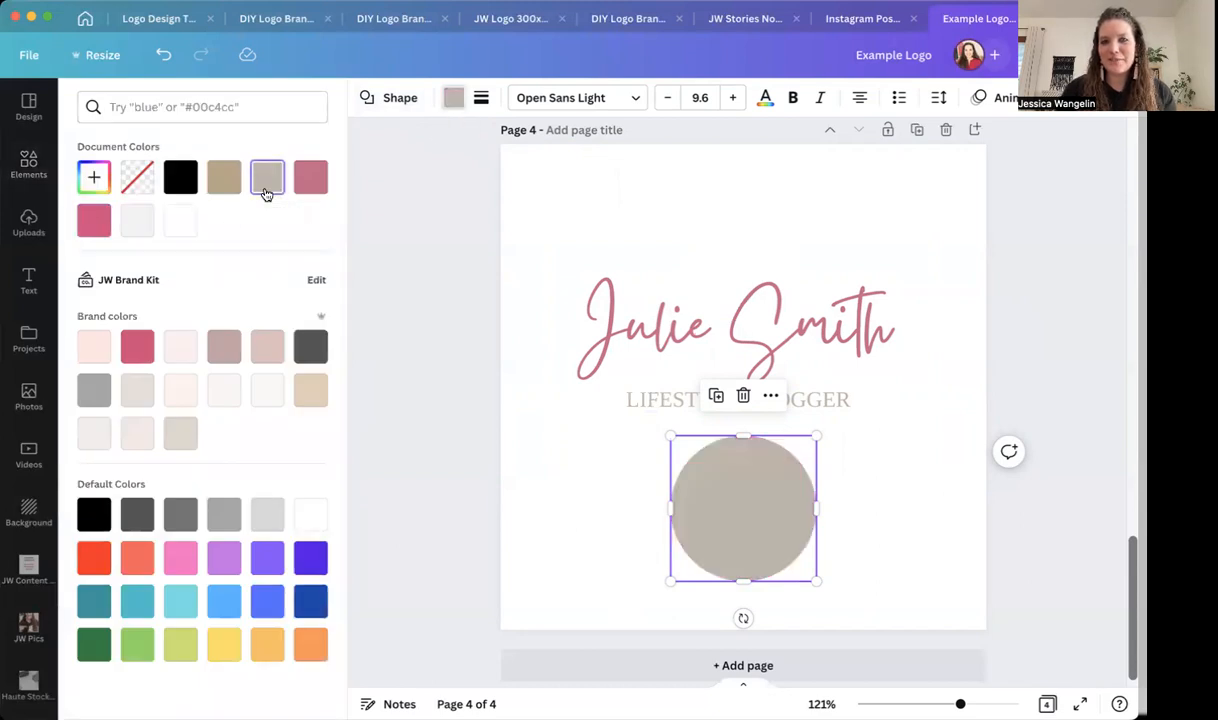
left_click(479, 99)
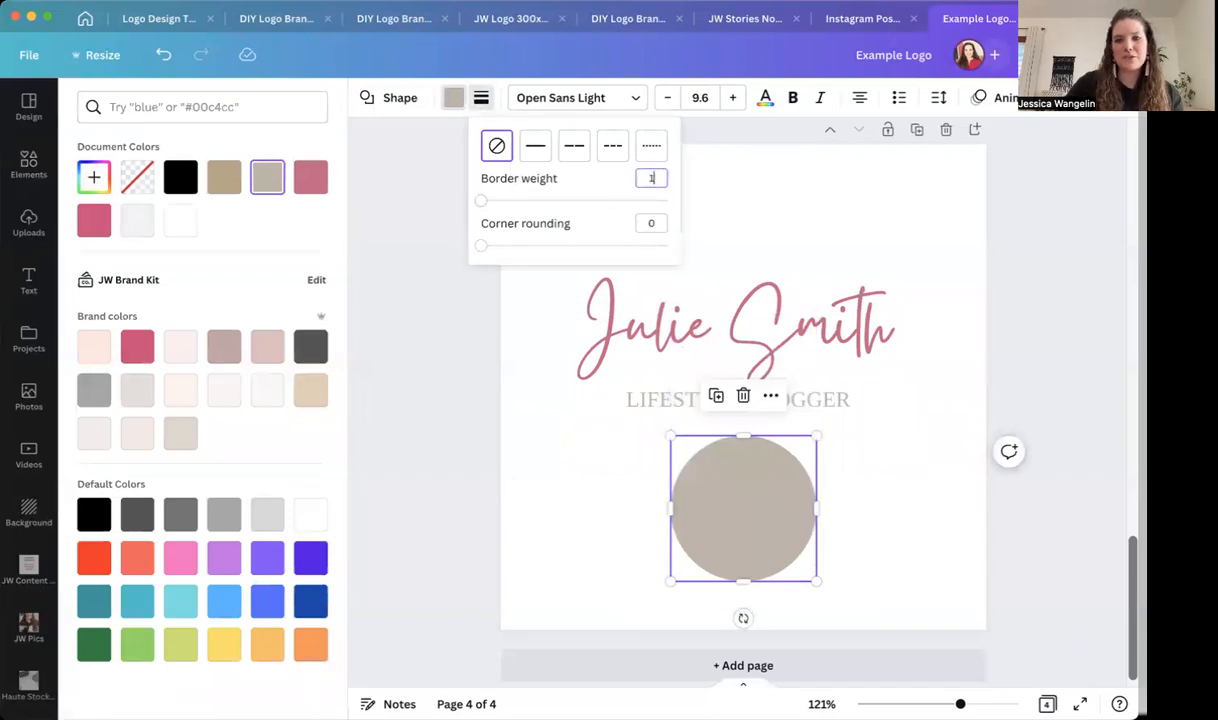
key("Return")
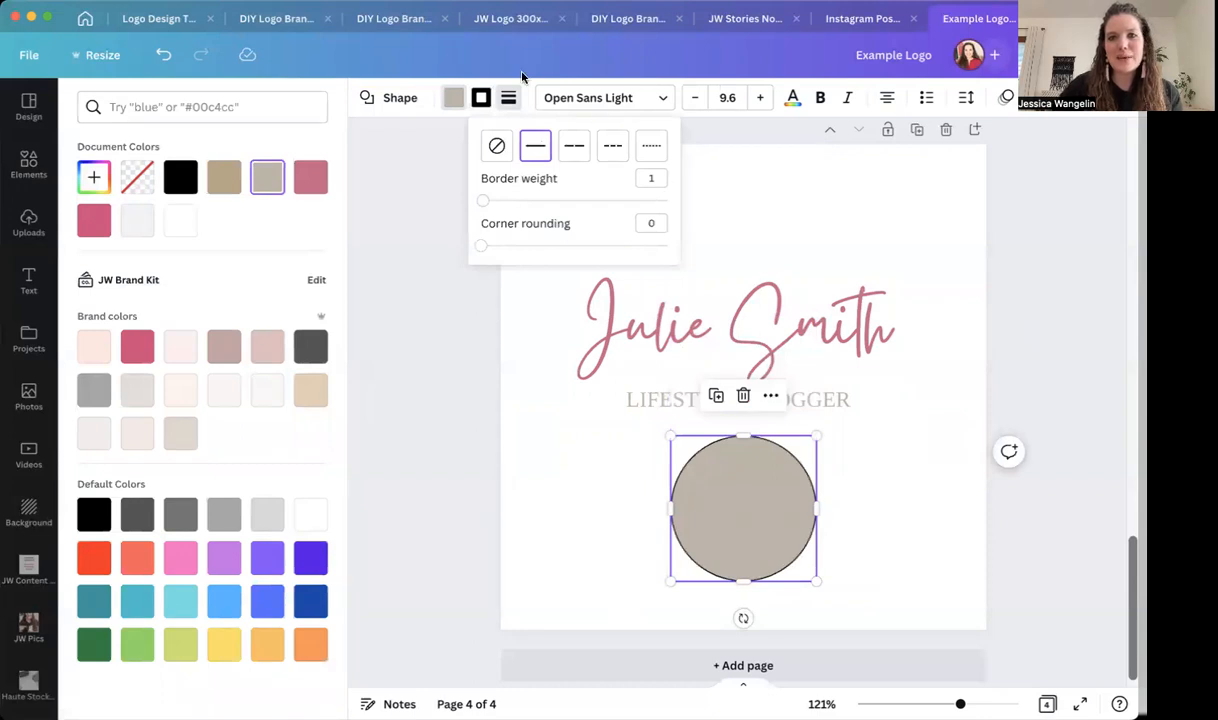
Remove the circle's fill and recolor its border with the tan document color
left_click(488, 100)
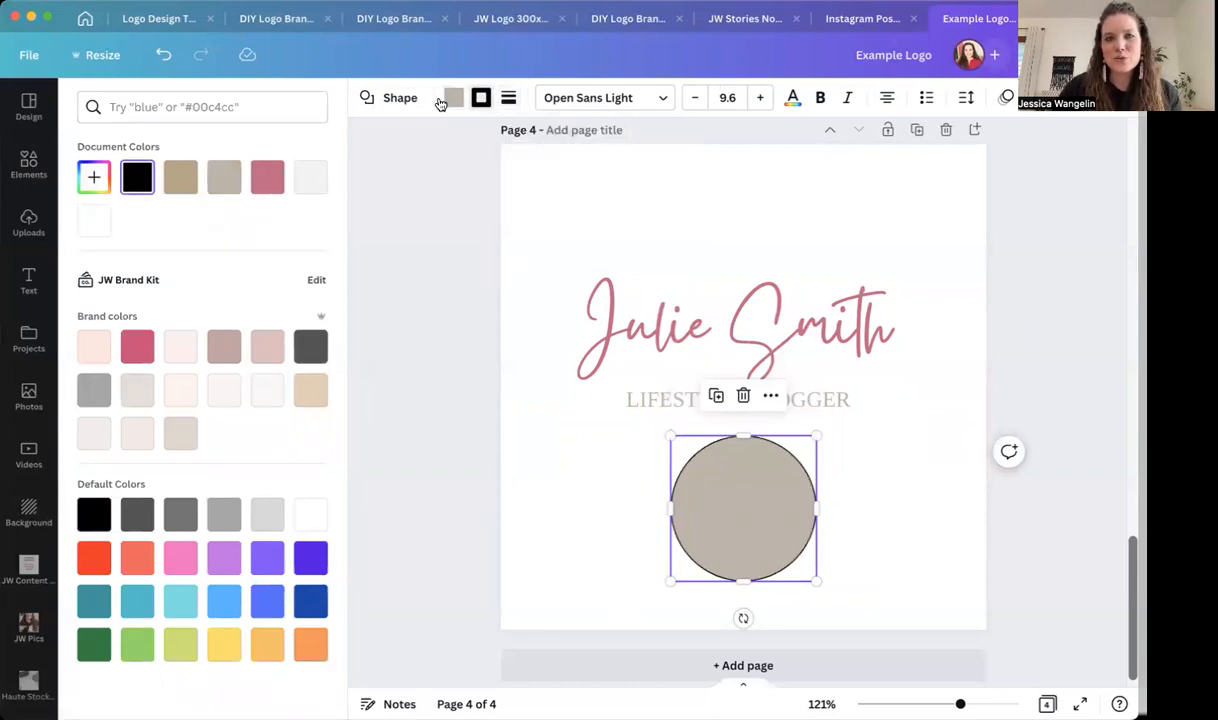
left_click(450, 100)
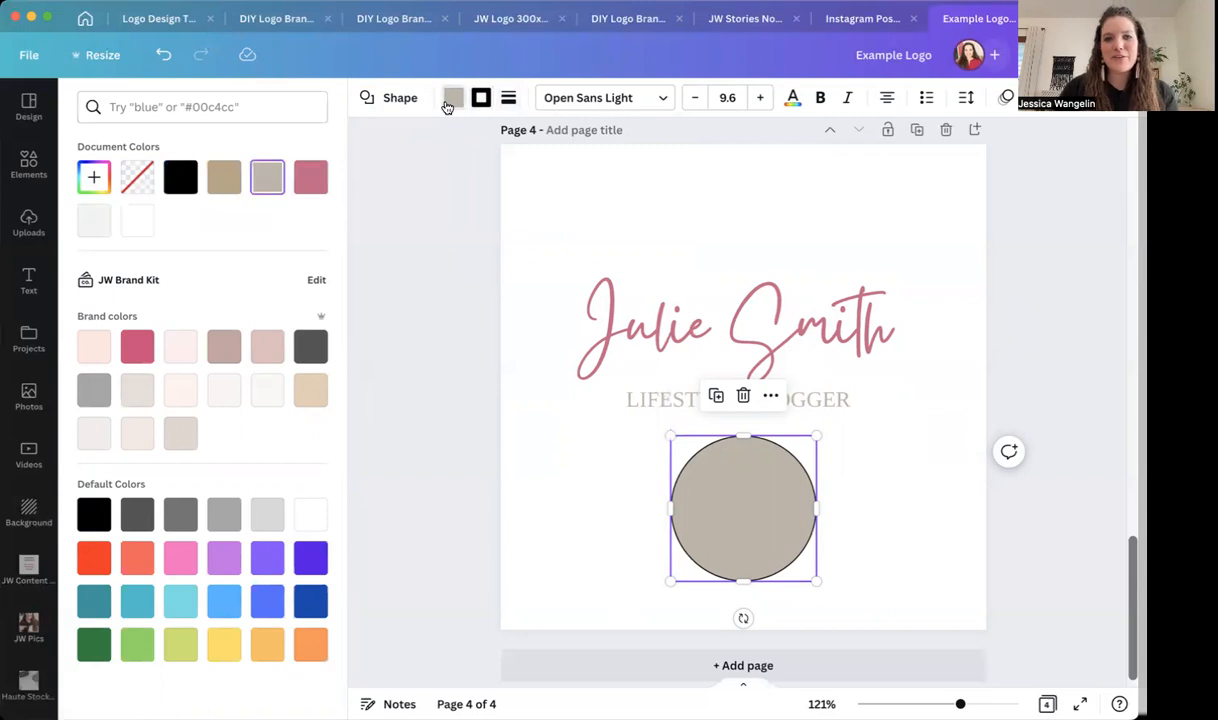
left_click(137, 177)
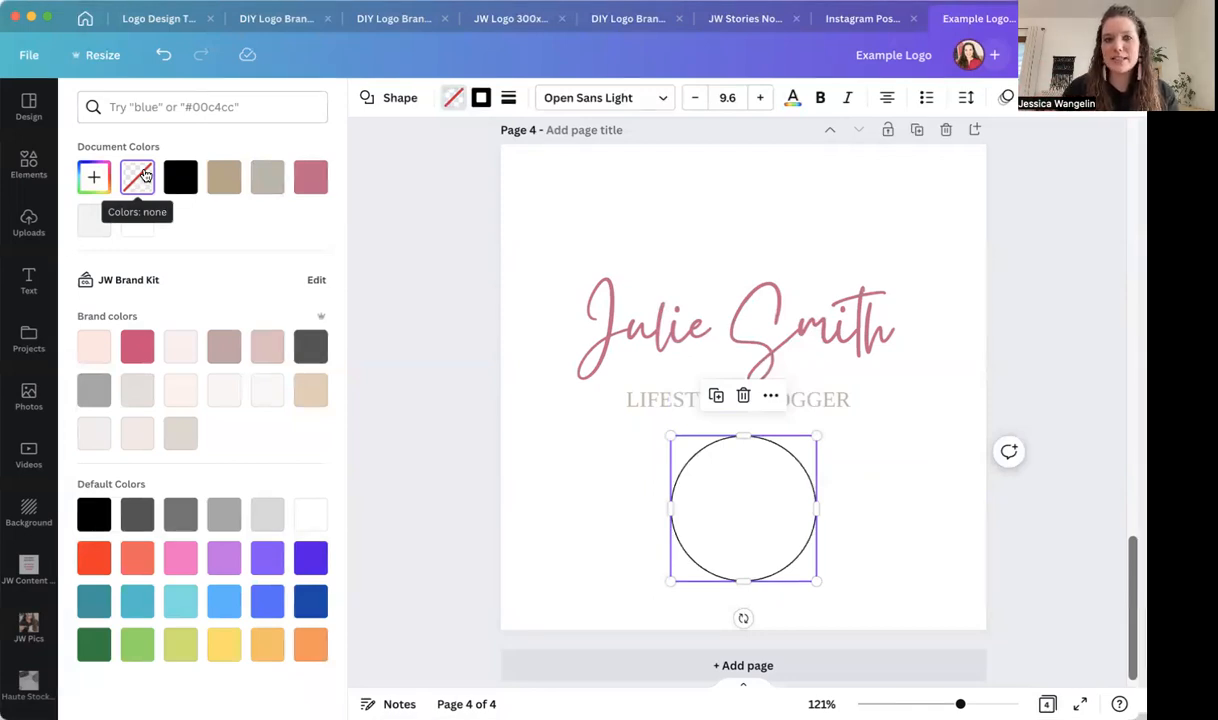
left_click(140, 176)
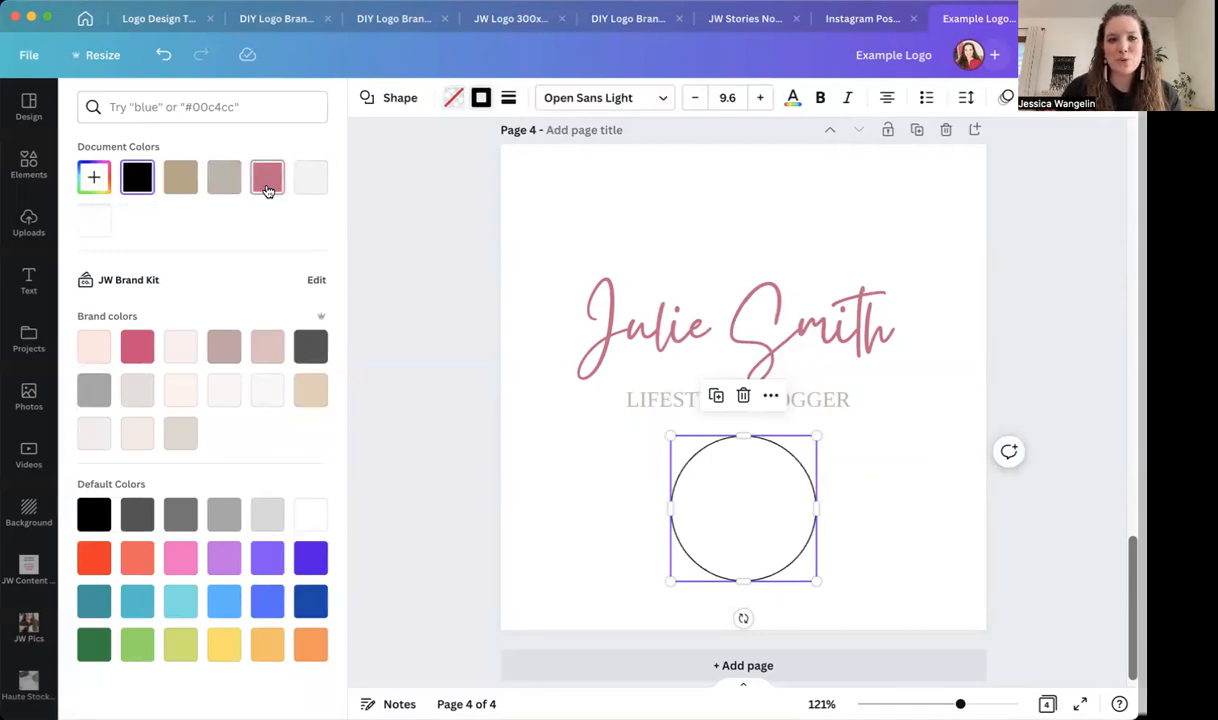
left_click(182, 188)
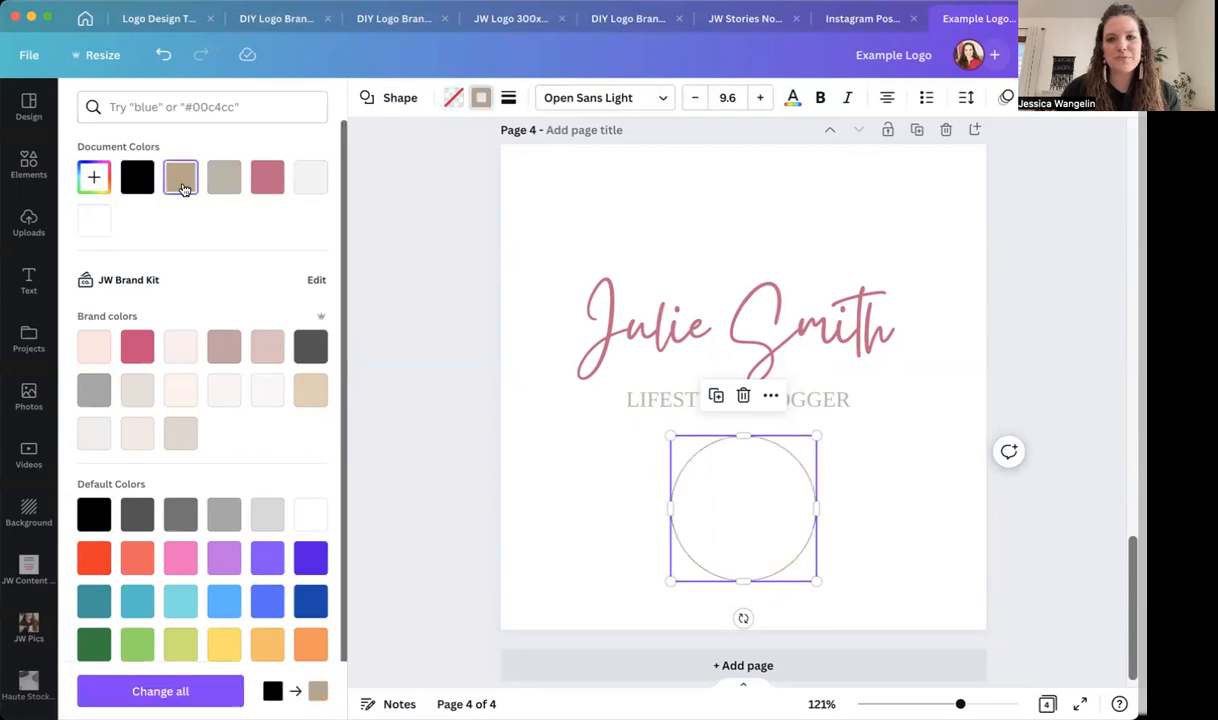
Move the circle up over the name and tagline, enlarging it until it is about as wide as the tagline
left_click_drag(742, 489, 744, 344)
left_click_drag(670, 286, 626, 241)
left_click_drag(816, 432, 843, 457)
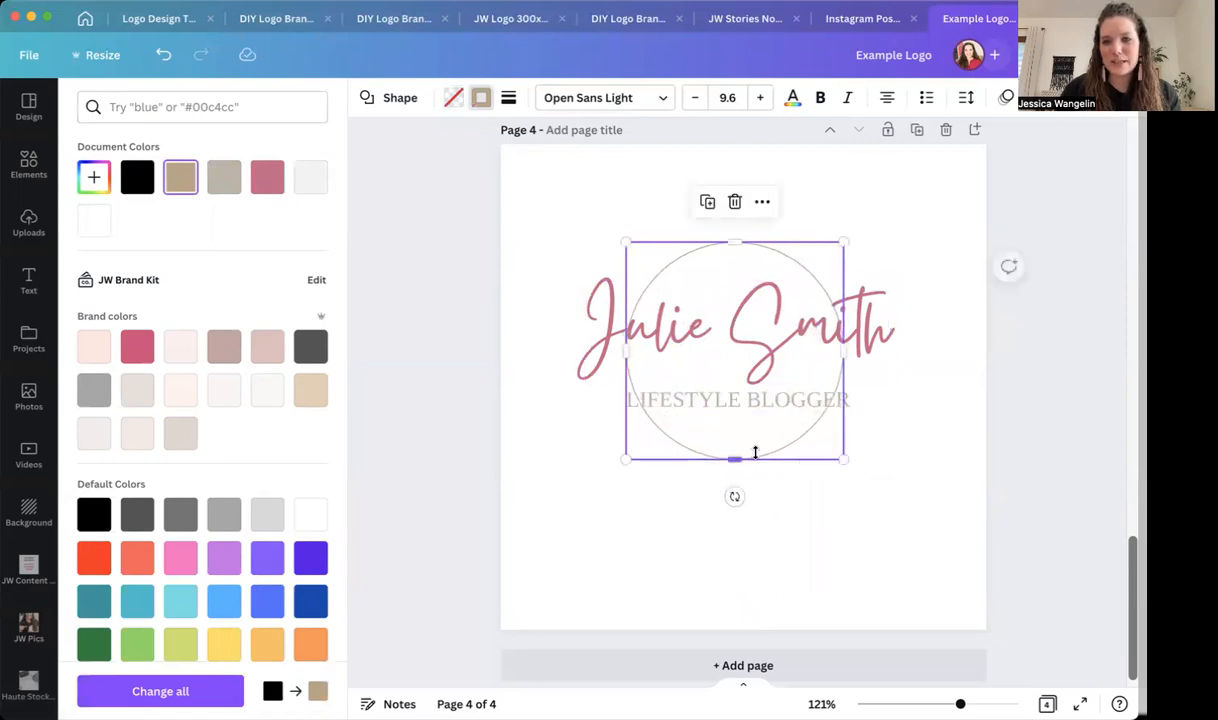
left_click_drag(740, 440, 737, 432)
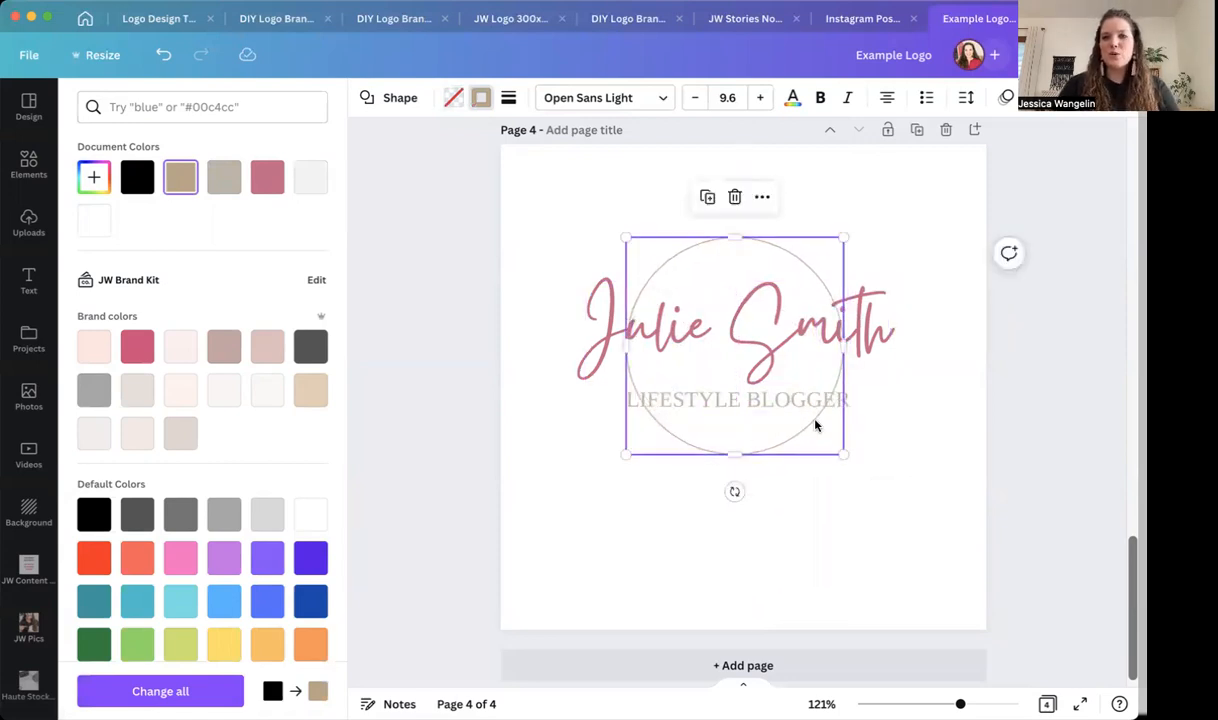
Duplicate the page 4 logo onto a new page and replace its name heading with the initials "JS"
left_click(917, 130)
left_click(606, 339)
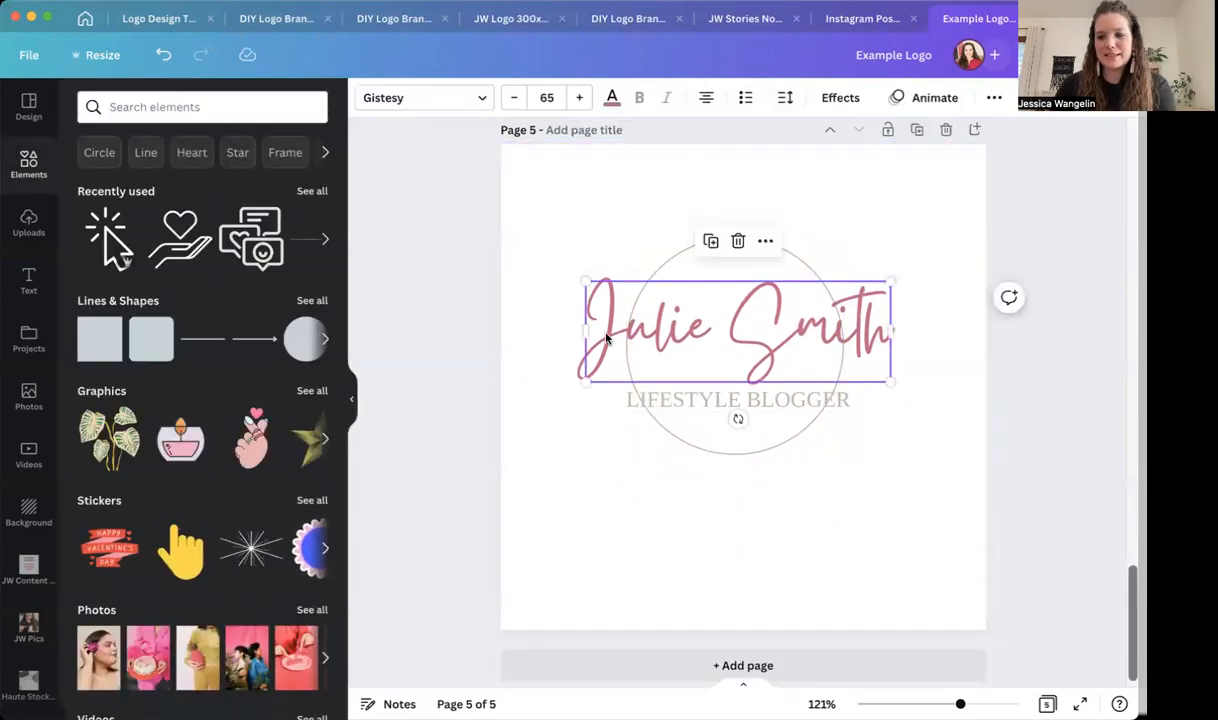
triple_click(720, 348)
type("JS")
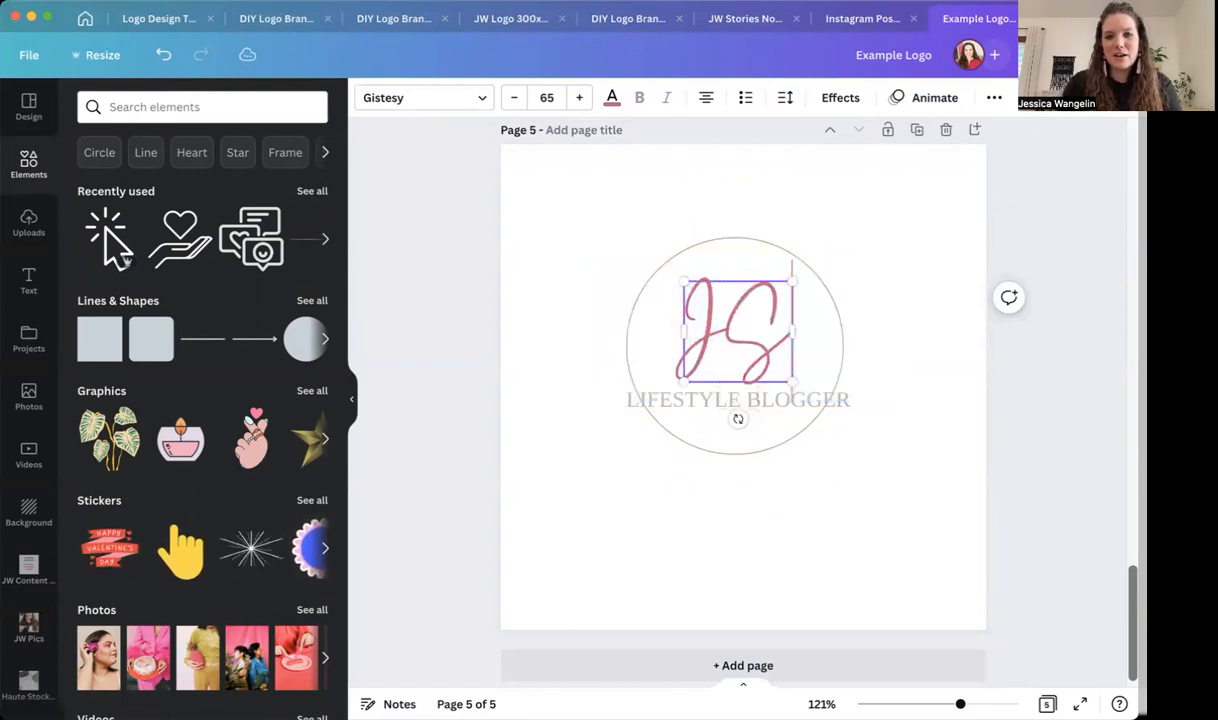
Move the LIFESTYLE BLOGGER tagline on page 5 down so it sits just below the circle
left_click(855, 385)
left_click_drag(805, 399, 800, 407)
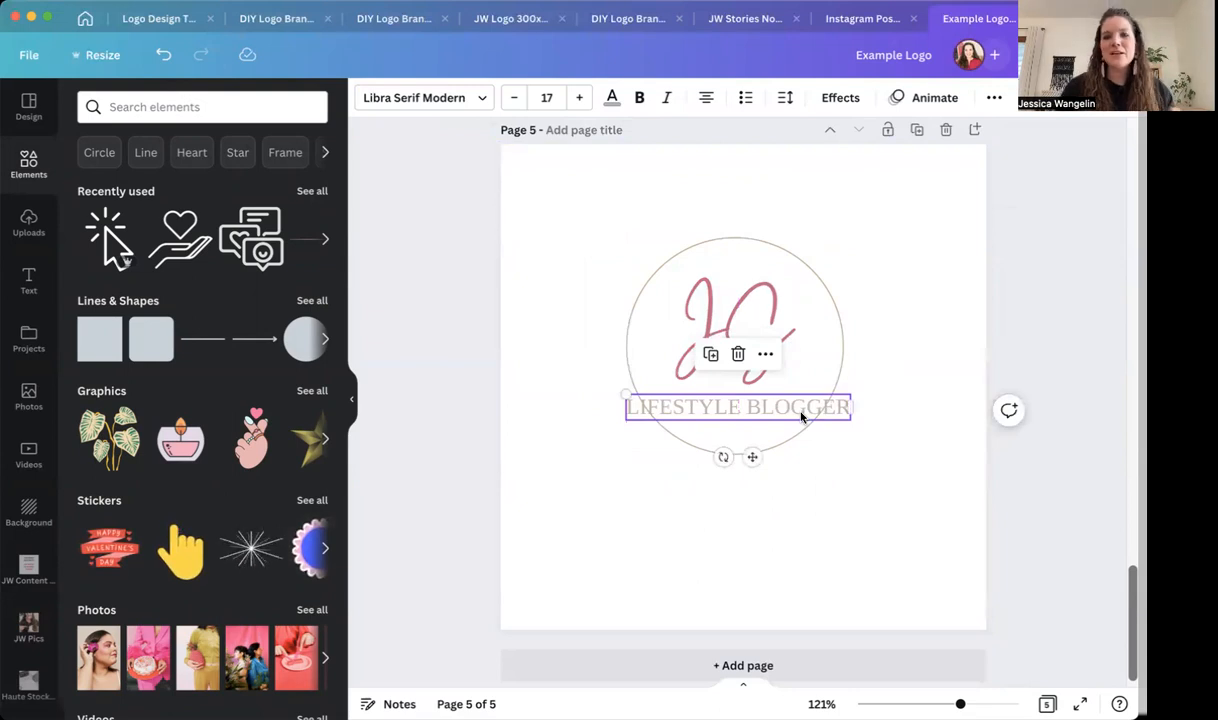
left_click(912, 390)
scroll(910, 389, "up", 5)
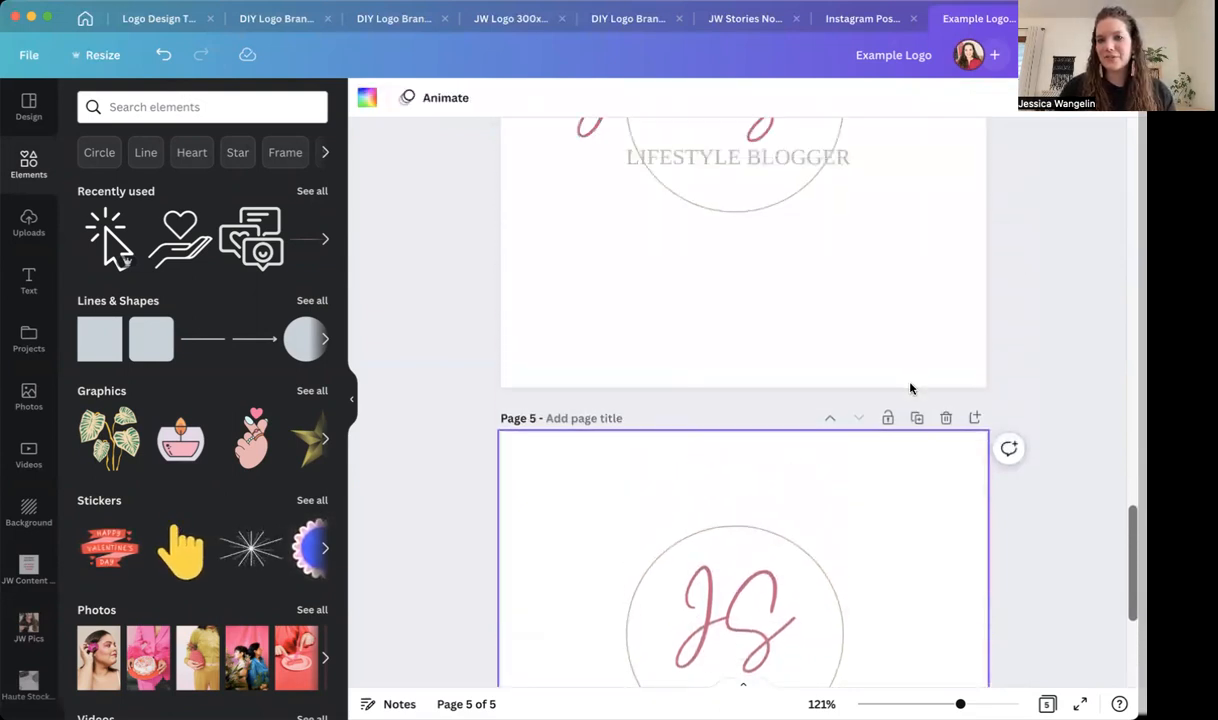
scroll(910, 388, "down", 5)
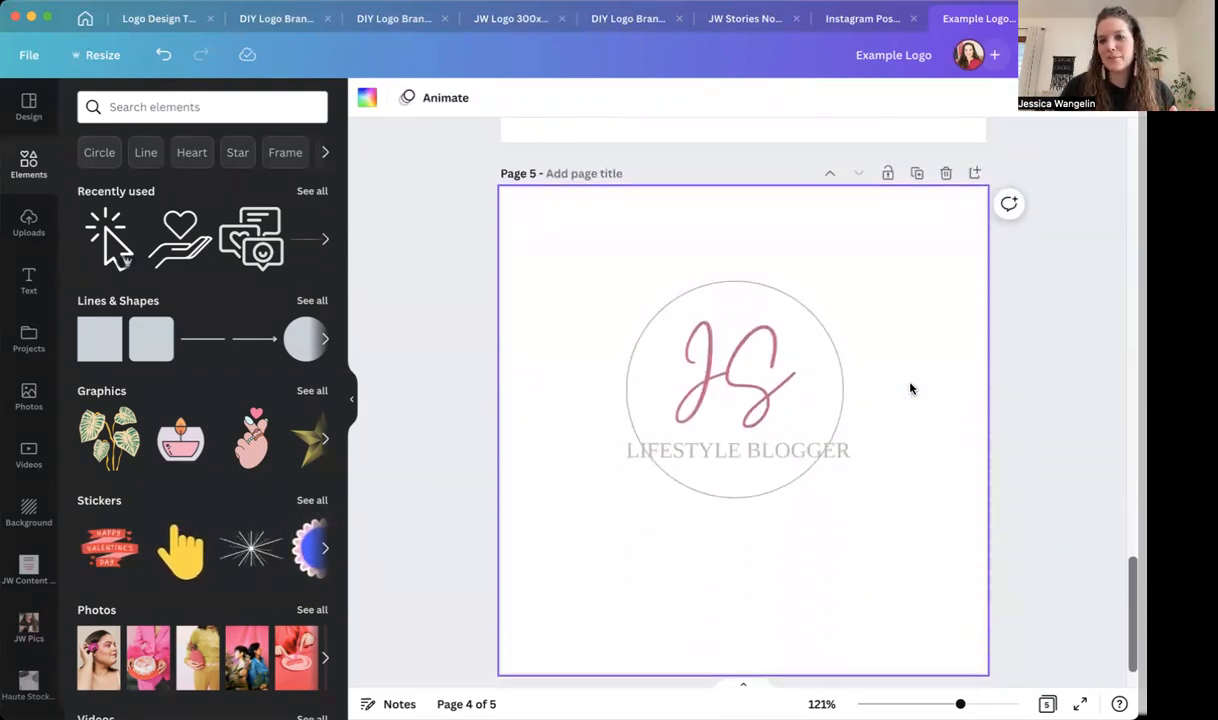
left_click(840, 427)
left_click_drag(840, 427, 846, 490)
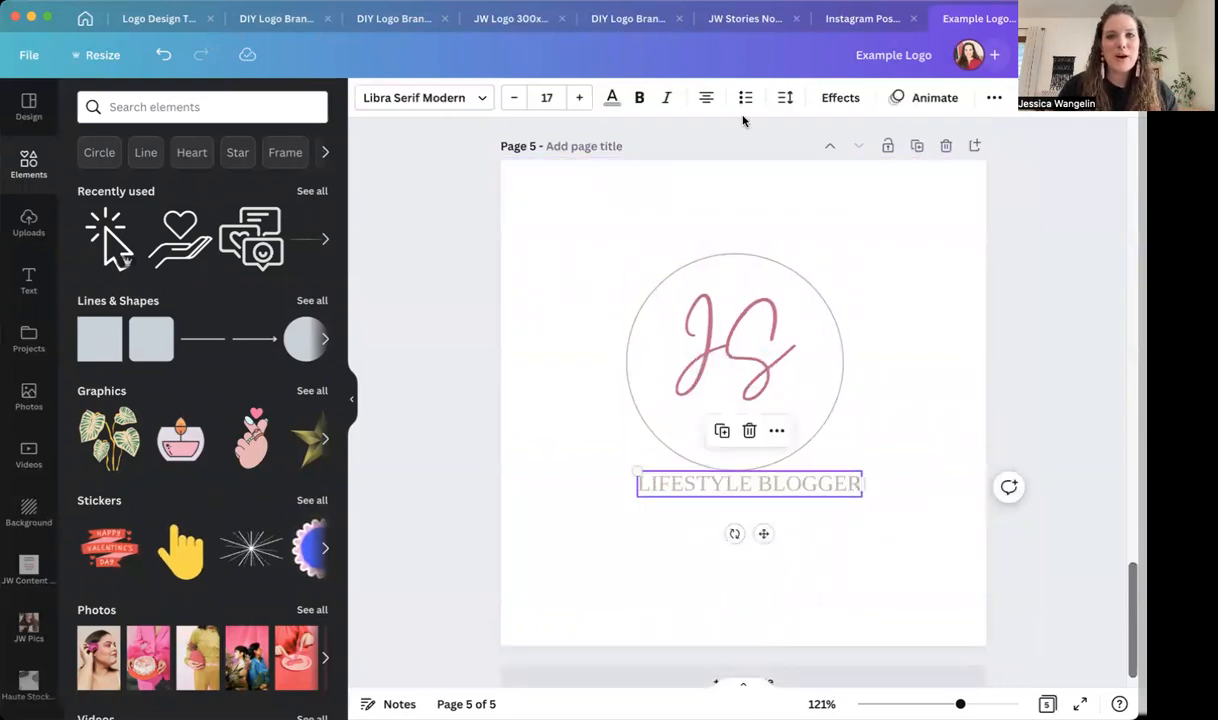
Apply the Curve text effect to the page 5 tagline and set its curve to -69 so it bends upward
left_click(836, 100)
left_click(212, 560)
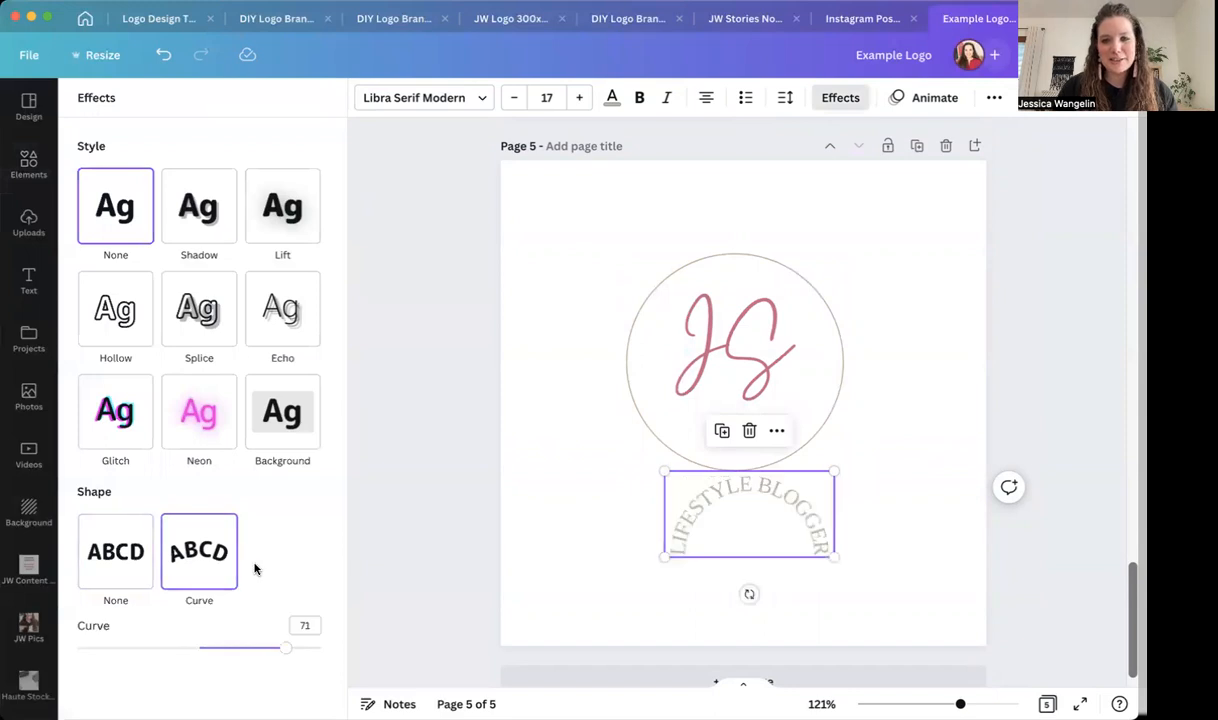
left_click(295, 628)
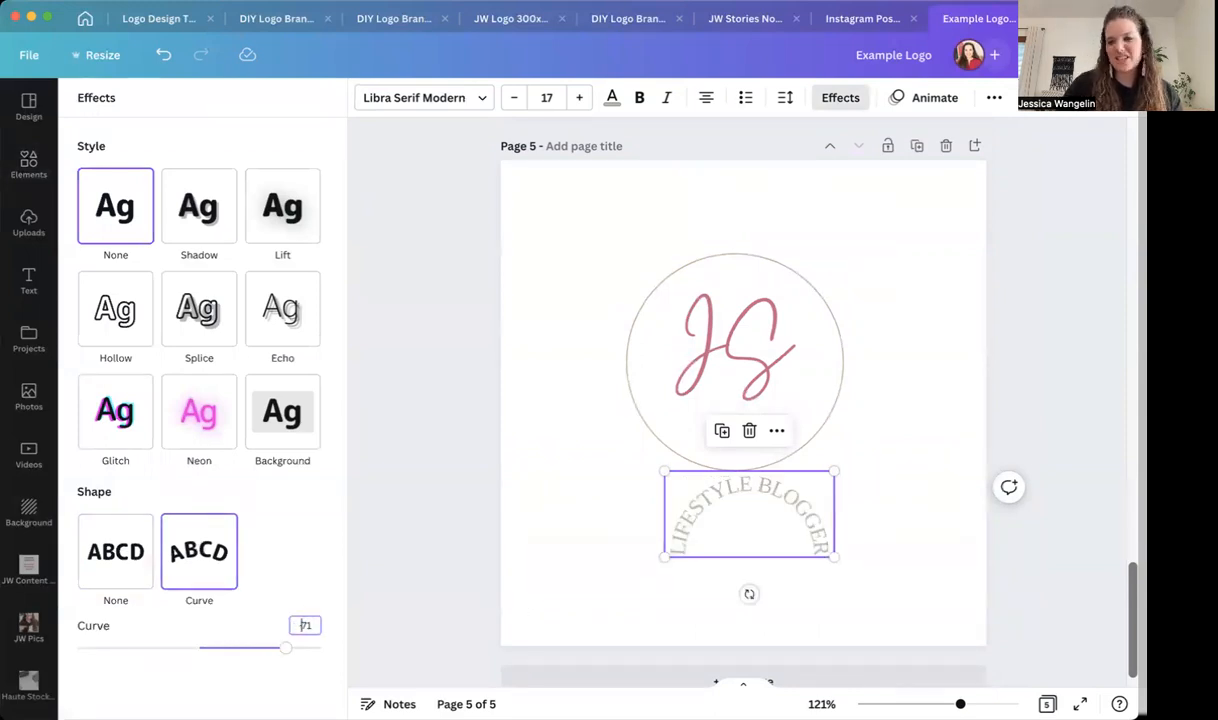
mouse_move(281, 656)
left_mouse_down()
mouse_move(307, 652)
mouse_move(283, 648)
left_mouse_up()
left_click(299, 627)
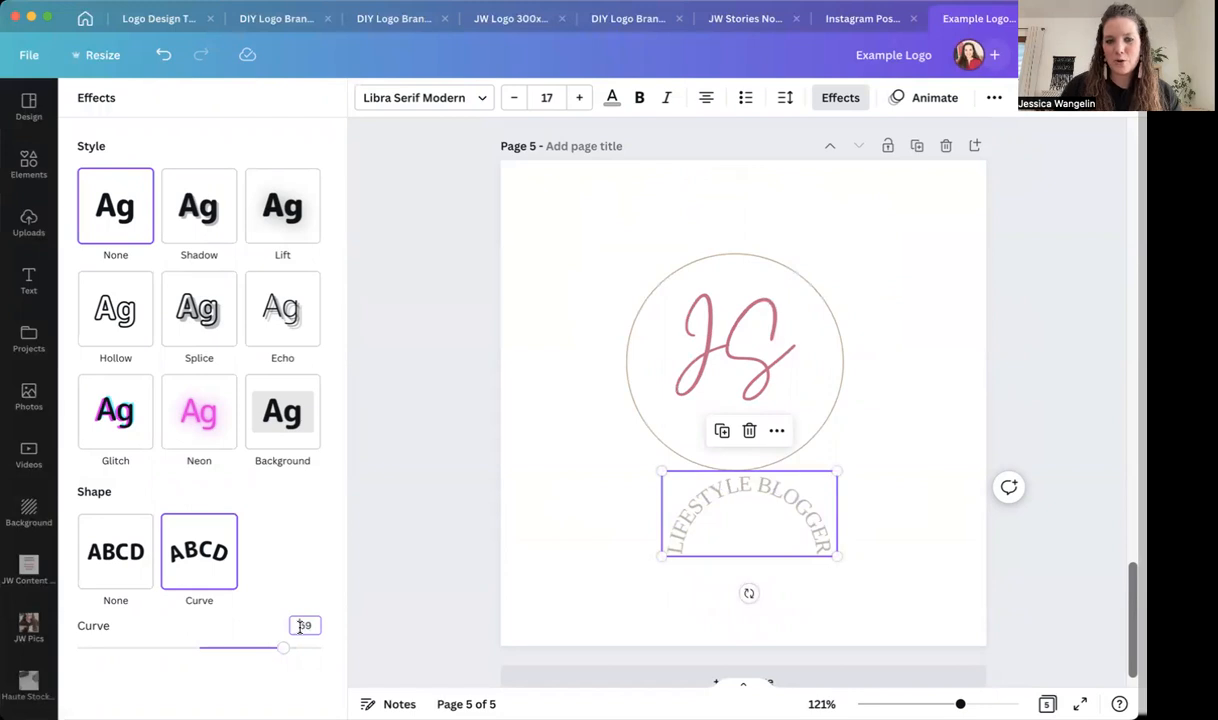
type("-69")
key("Return")
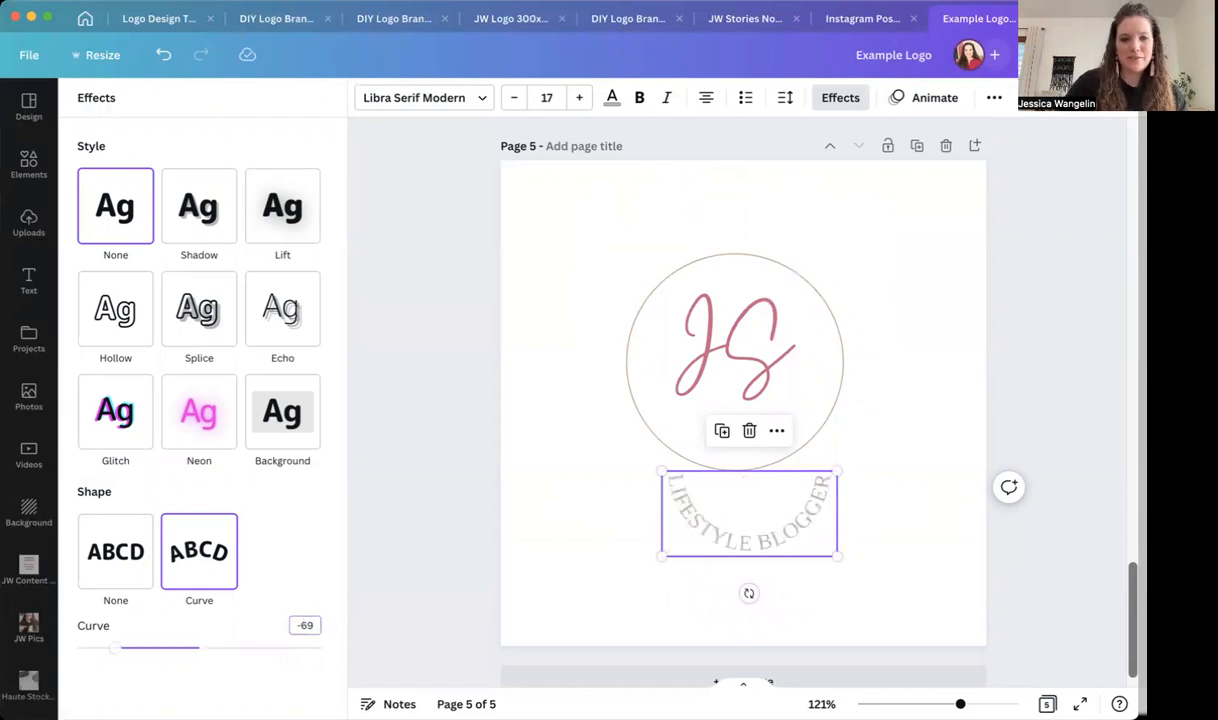
Set the tagline's curve to -55, then rotate and place it along the circle's lower-right outer edge
left_click_drag(113, 648, 132, 656)
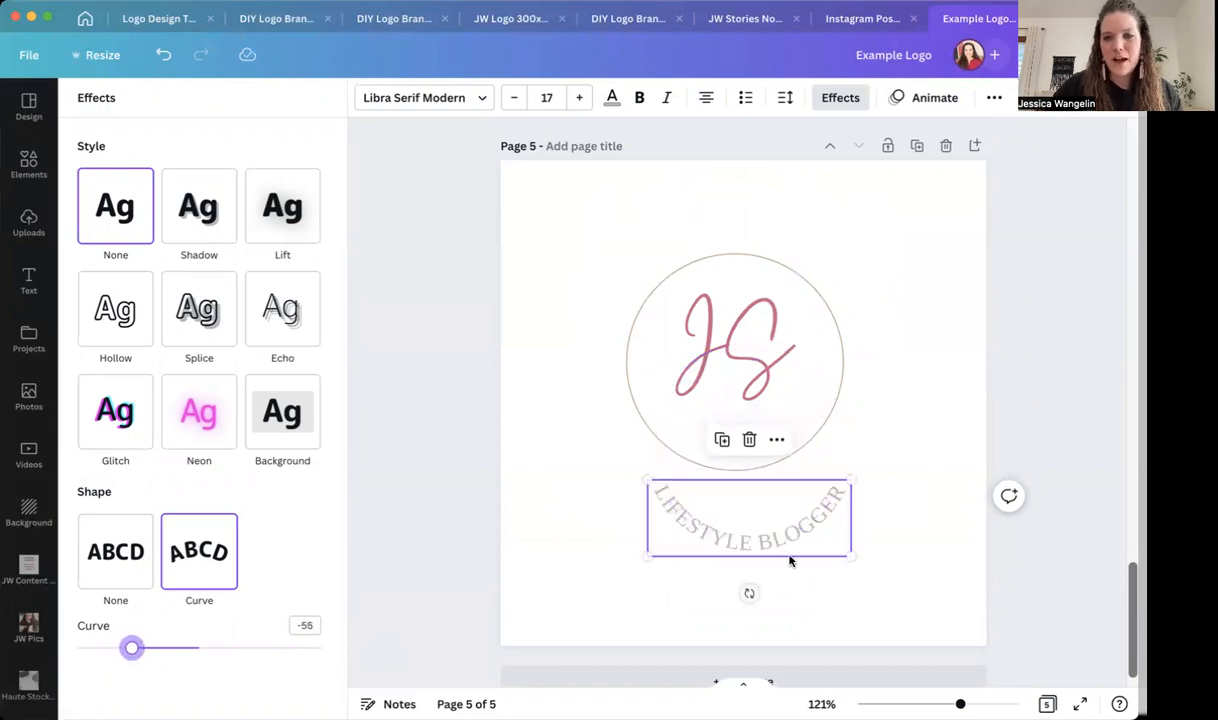
left_click_drag(767, 541, 755, 456)
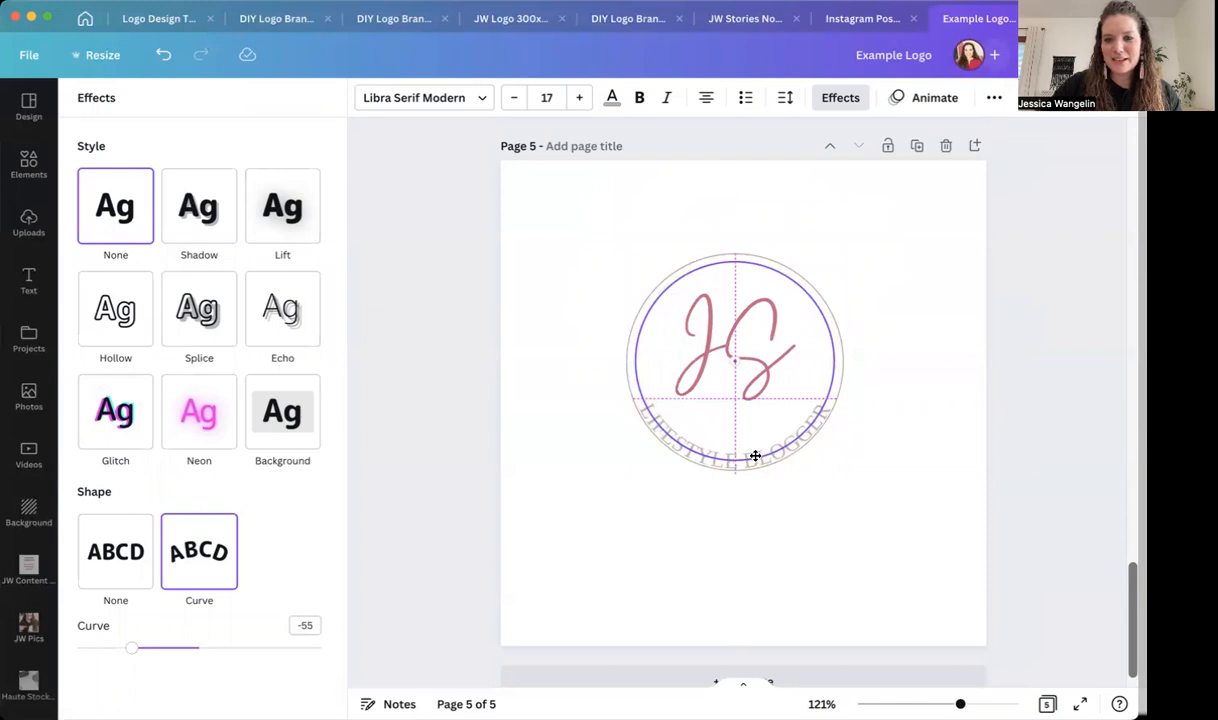
left_click_drag(755, 456, 796, 511)
left_click_drag(785, 465, 798, 476)
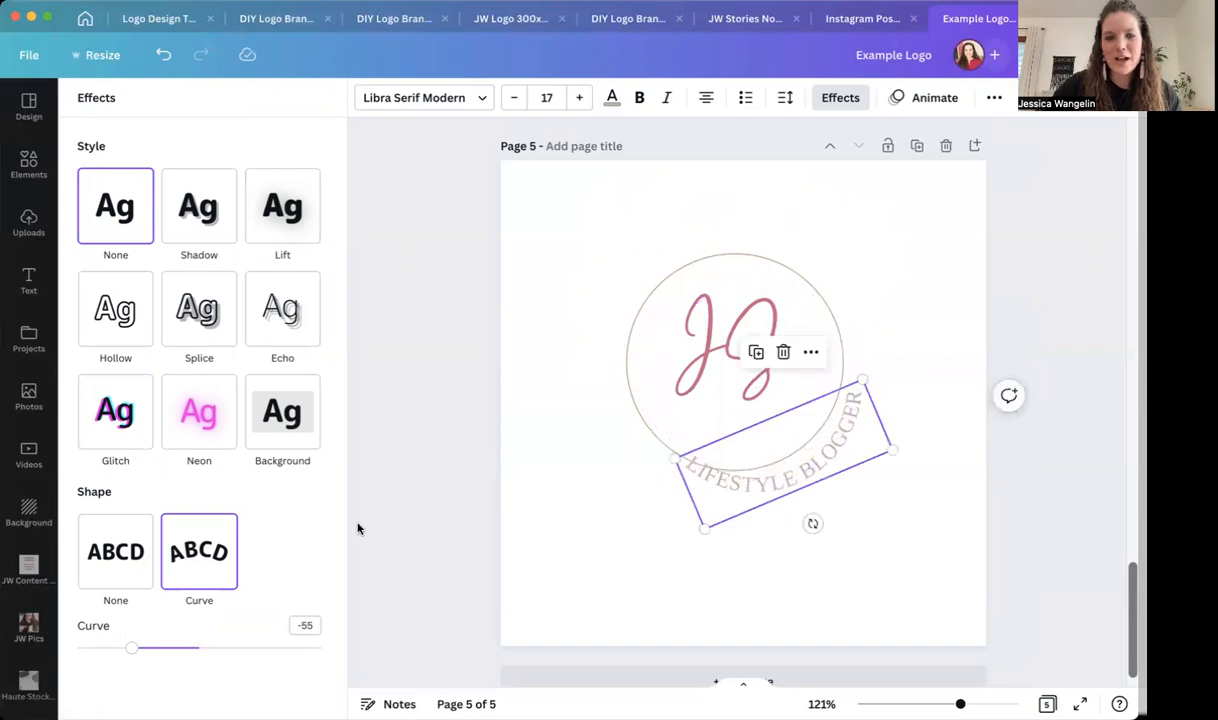
Set the tagline's curve to -44 and fine-tune its rotation and position to follow the circle's edge
left_click_drag(130, 650, 146, 650)
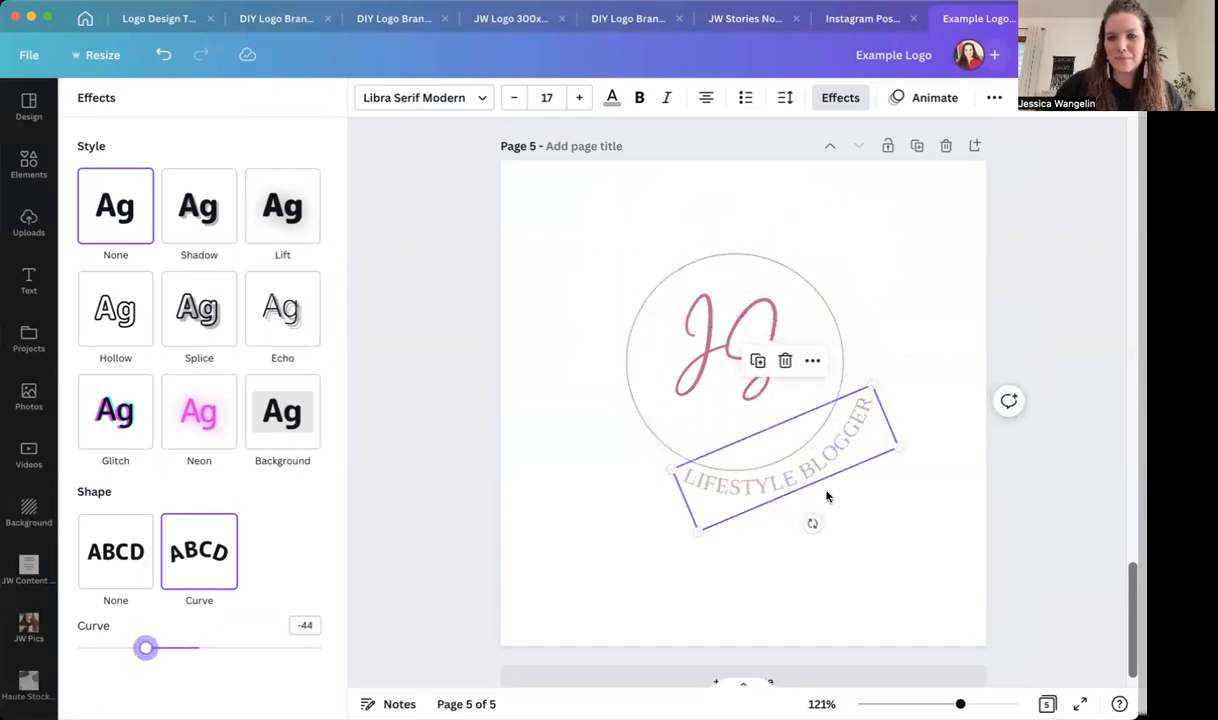
left_click_drag(812, 523, 815, 519)
left_click_drag(809, 467, 808, 462)
left_click(957, 367)
Enlarge the JS initials to about size 113 and center them so they nearly fill the circle
left_click(735, 310)
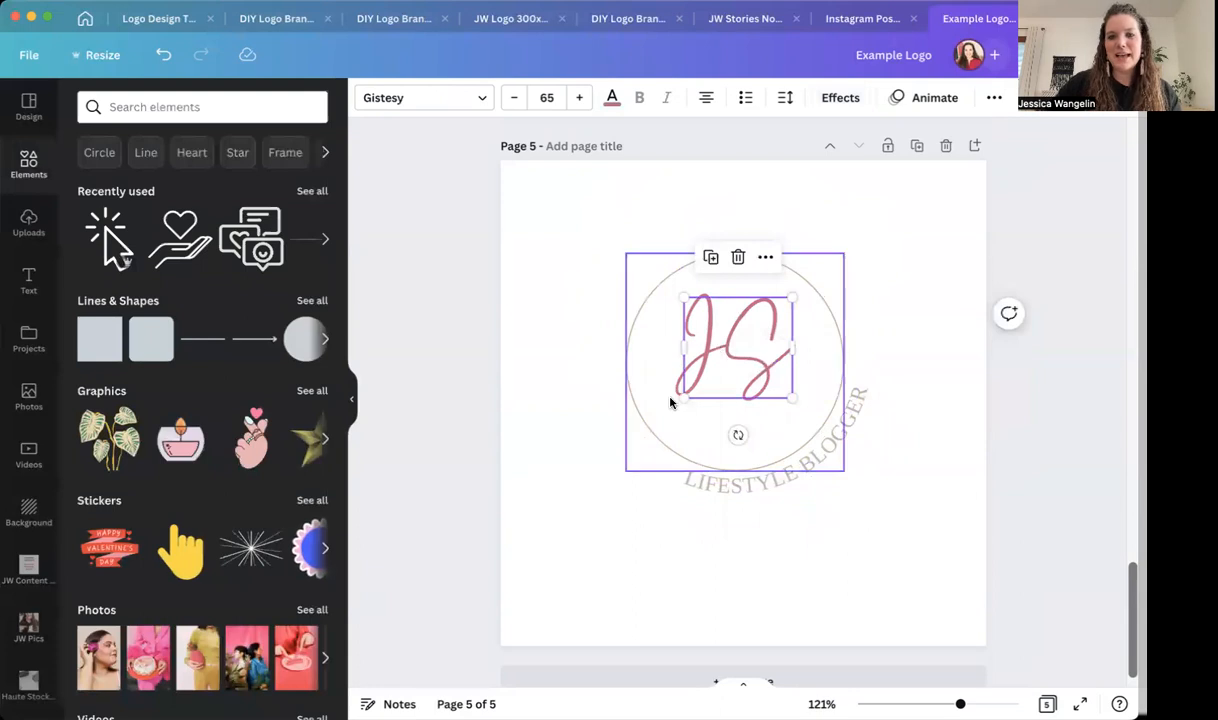
left_click_drag(681, 400, 658, 428)
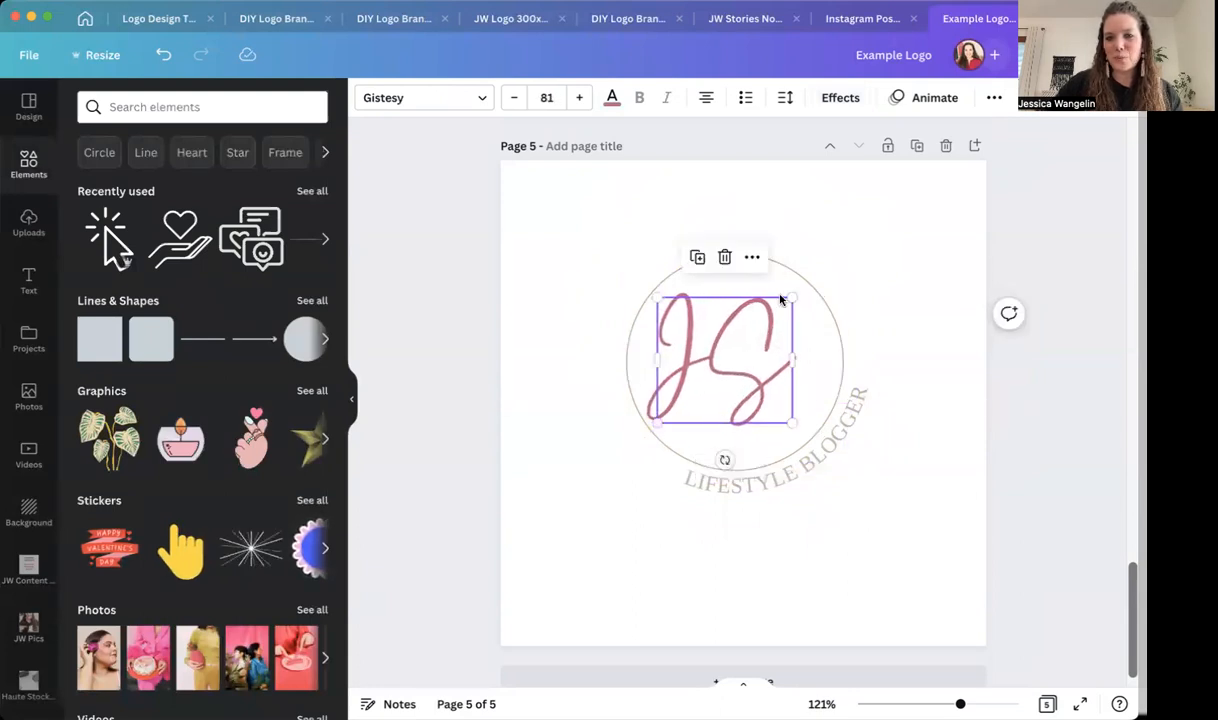
left_click_drag(793, 297, 810, 283)
left_click_drag(716, 360, 741, 378)
left_click_drag(671, 290, 648, 270)
left_click_drag(822, 266, 838, 258)
left_click_drag(698, 350, 734, 364)
left_click(626, 427)
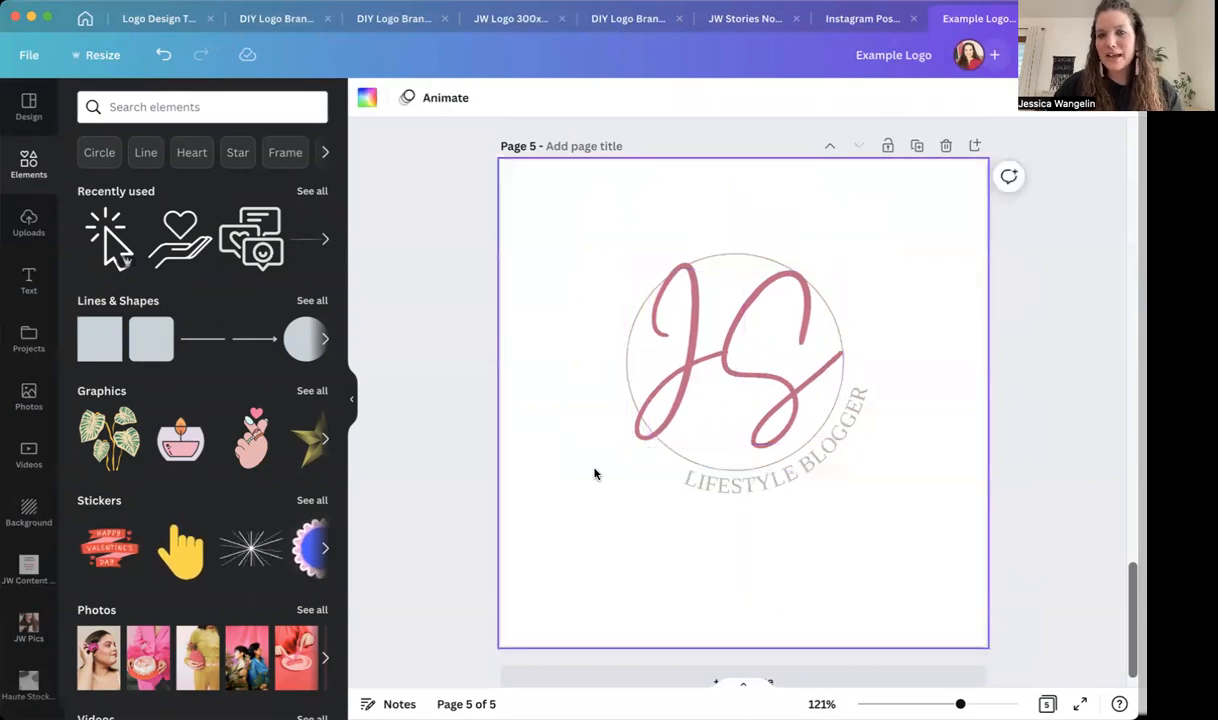
Scale the JS initials up slightly more so their strokes extend past the circle's outline
left_click(753, 338)
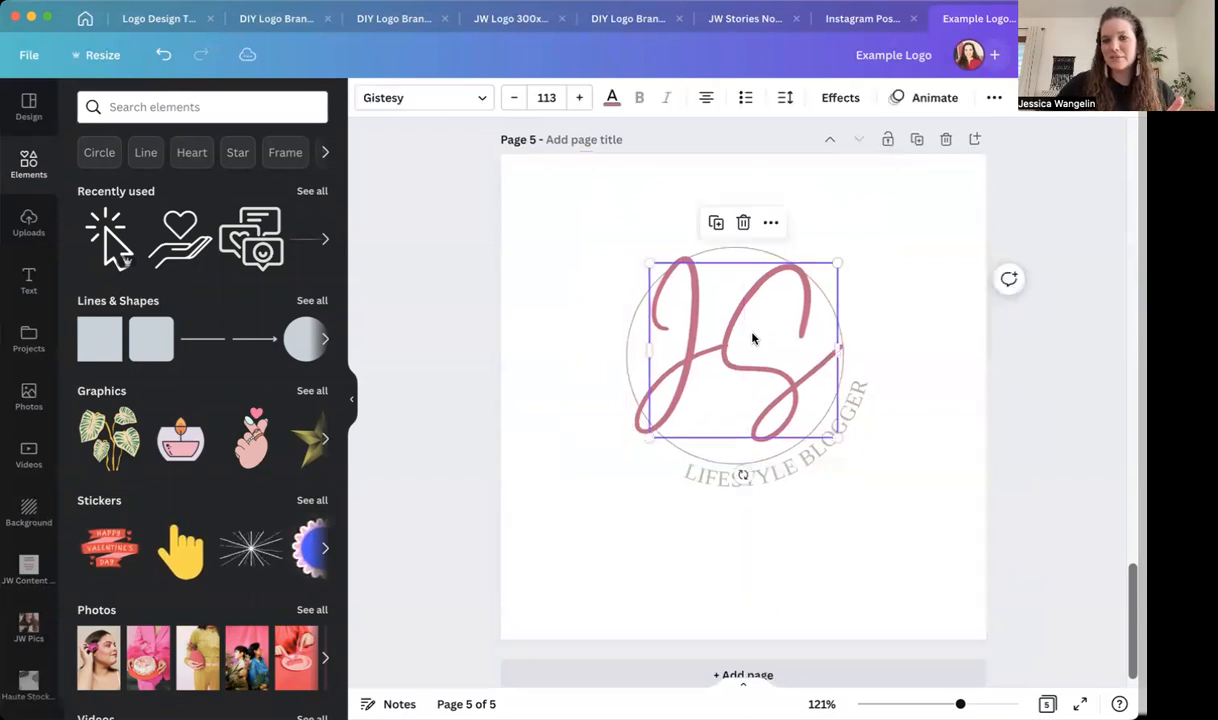
left_click_drag(838, 262, 843, 256)
left_click(870, 516)
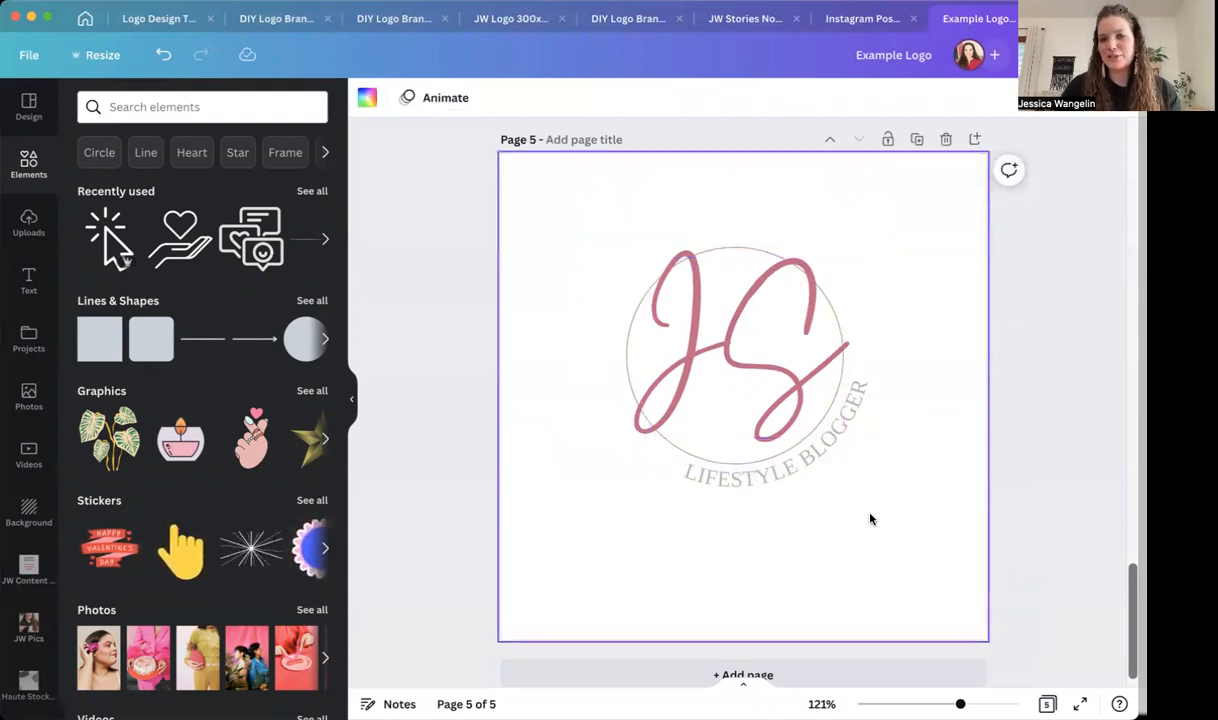
Compare the logos on pages 4 and 5, and add a blank page after page 5
scroll(870, 518, "up", 5)
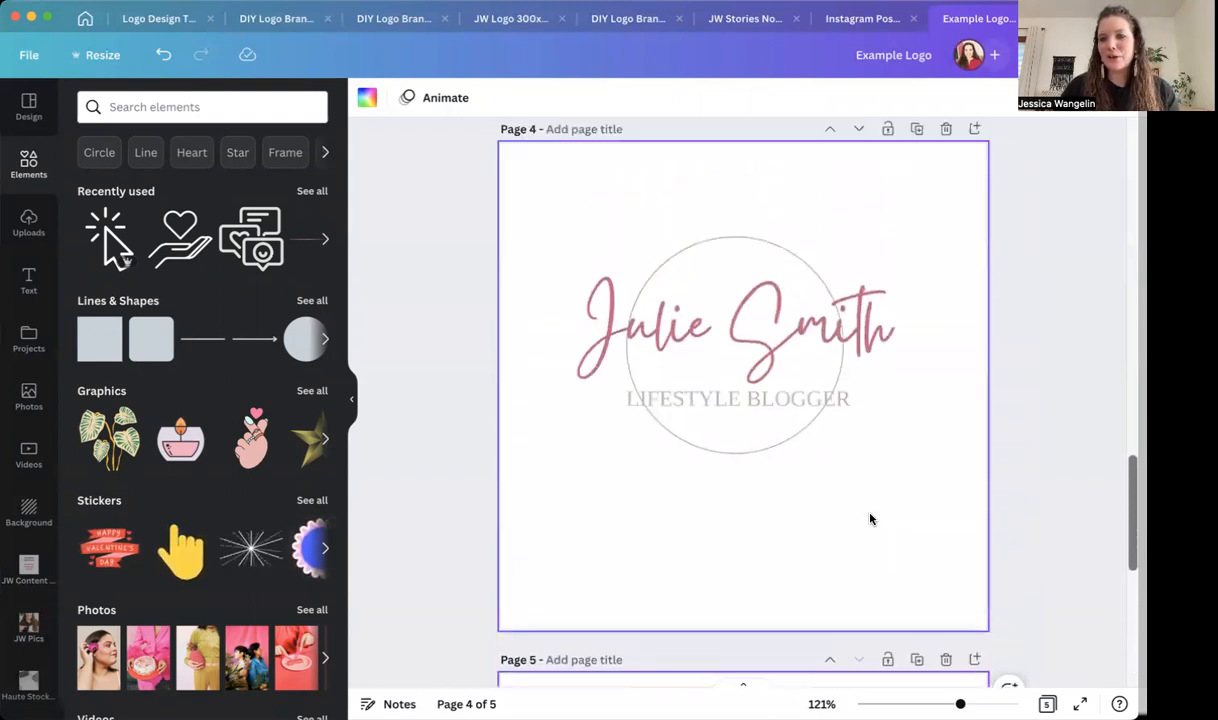
scroll(870, 518, "down", 1)
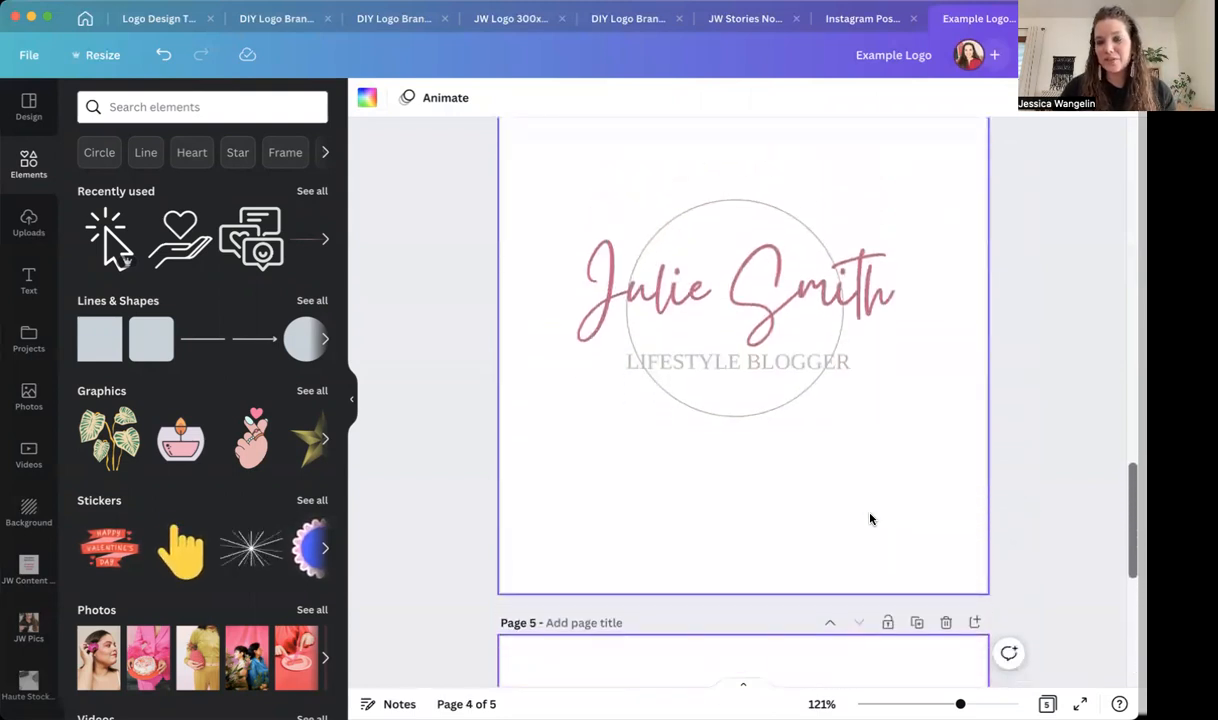
scroll(870, 518, "down", 5)
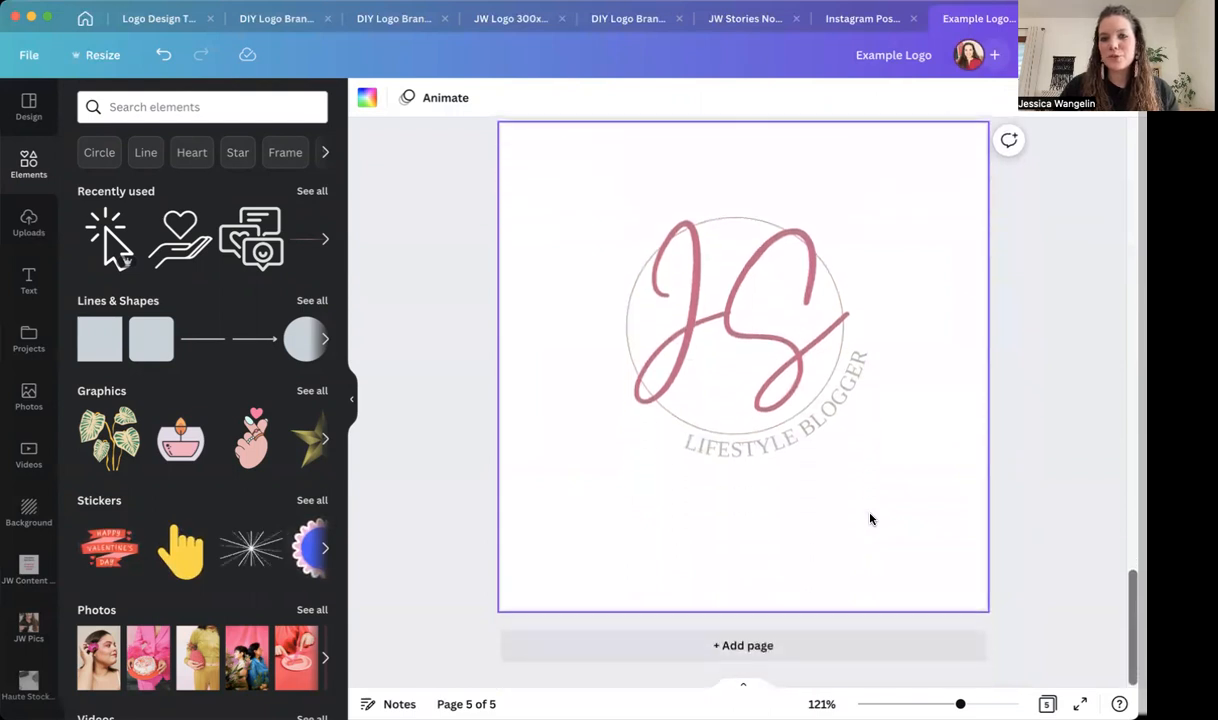
left_click(599, 651)
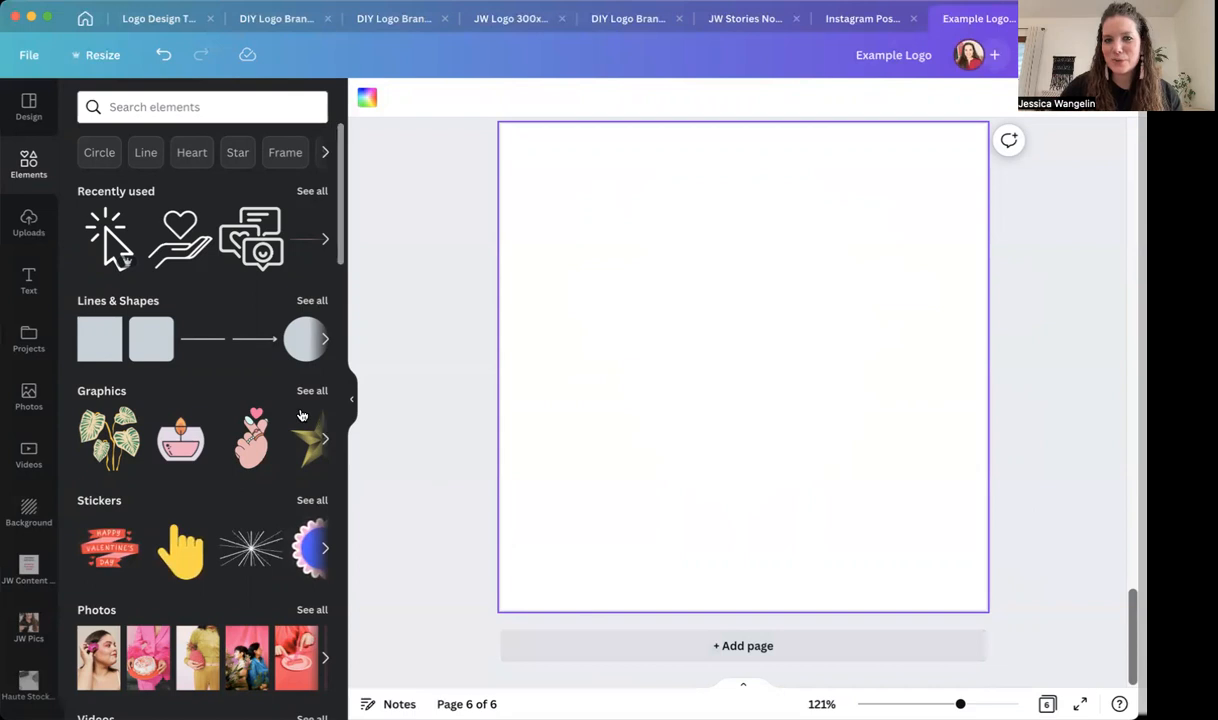
scroll(457, 315, "up", 7)
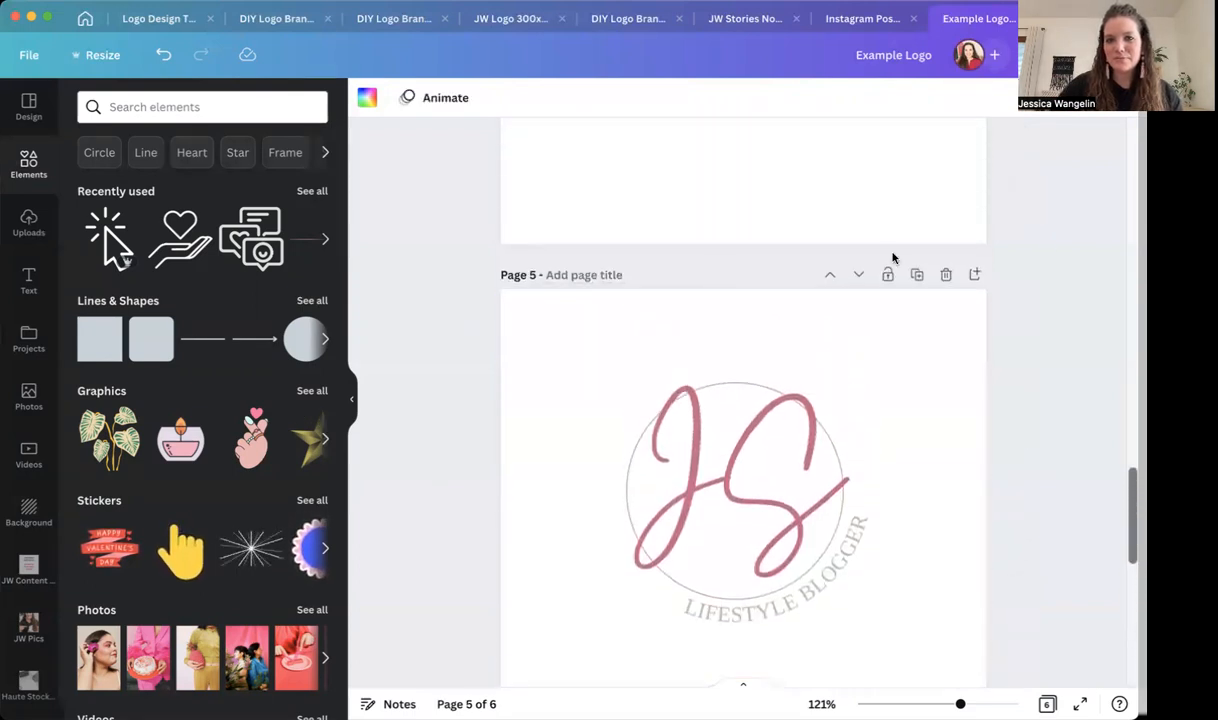
Duplicate the page 5 logo and delete the curved "LIFESTYLE BLOGGER" tagline from the copy
left_click(926, 269)
left_click(862, 553)
key("Delete")
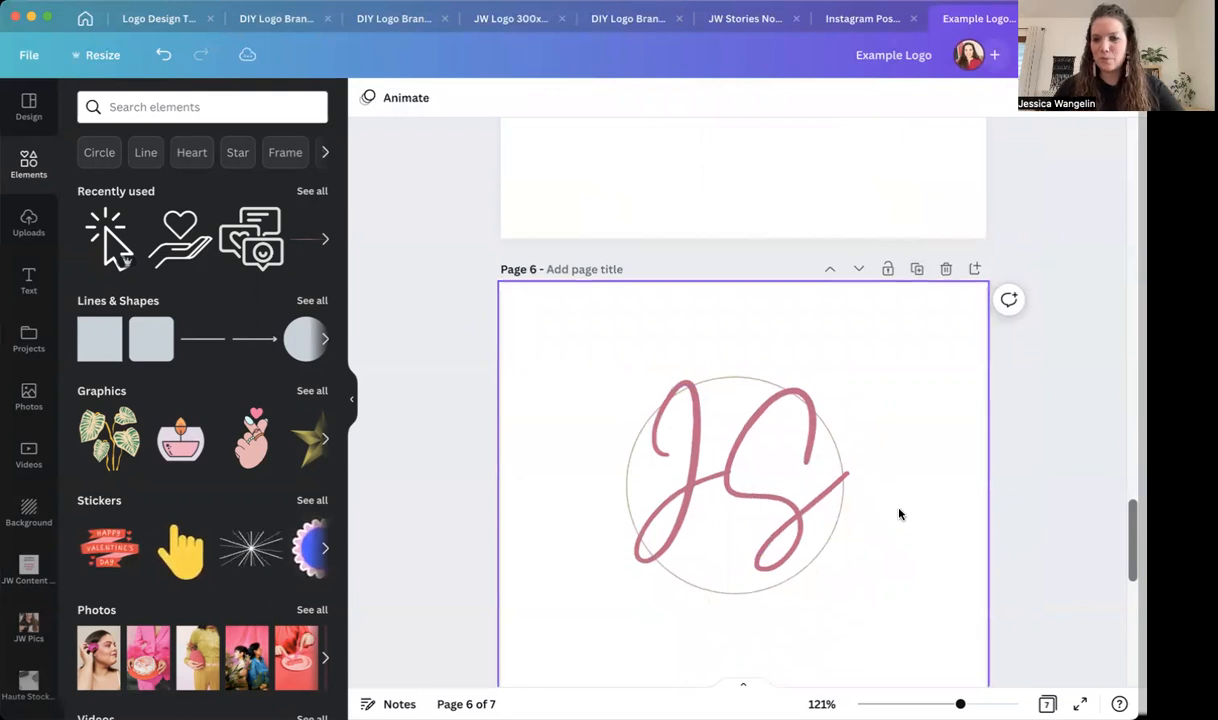
Enlarge the circle and JS initials together on page 6 to text size 240, centering them so they nearly fill the page
scroll(899, 514, "down", 2)
key("ctrl+a")
left_click_drag(624, 481, 518, 586)
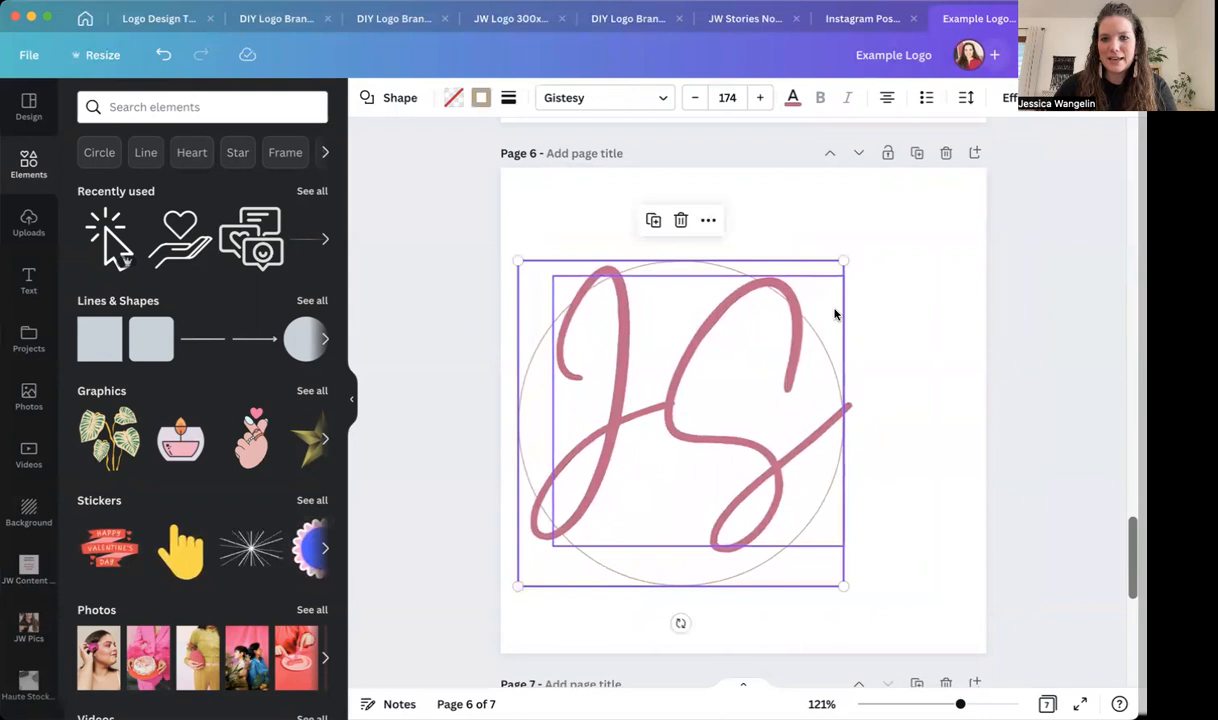
left_click_drag(843, 260, 962, 190)
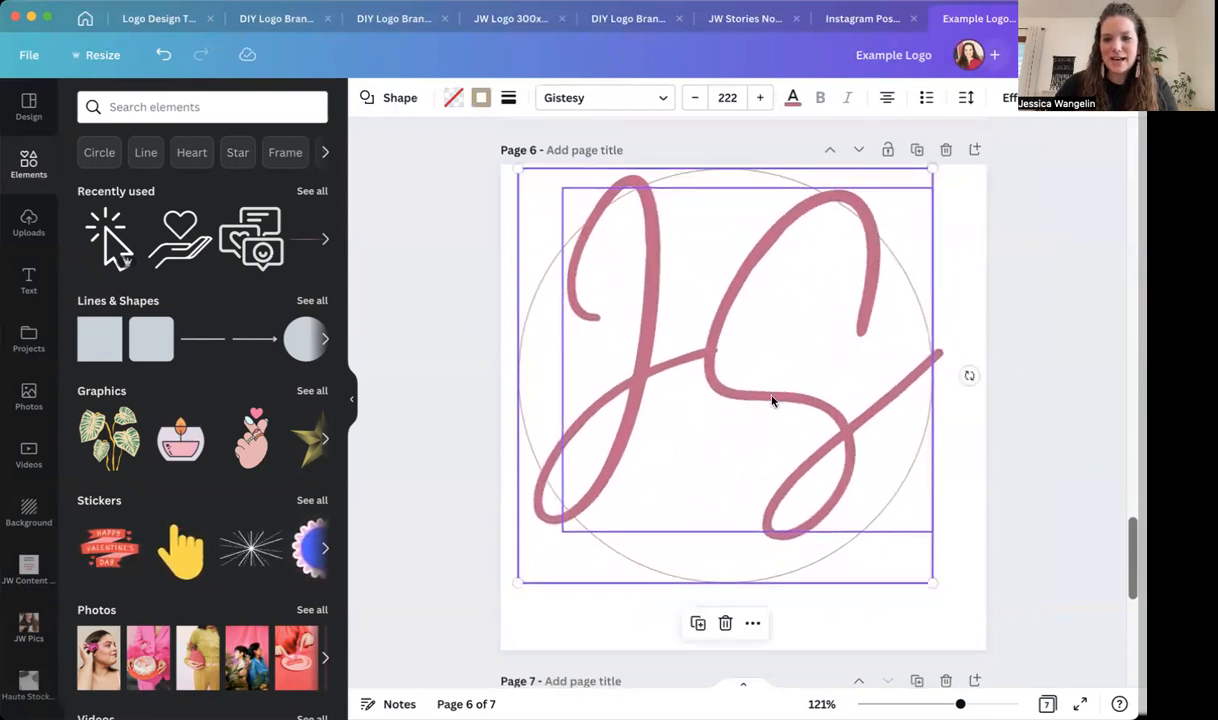
left_click_drag(933, 585, 963, 617)
left_click_drag(761, 421, 726, 397)
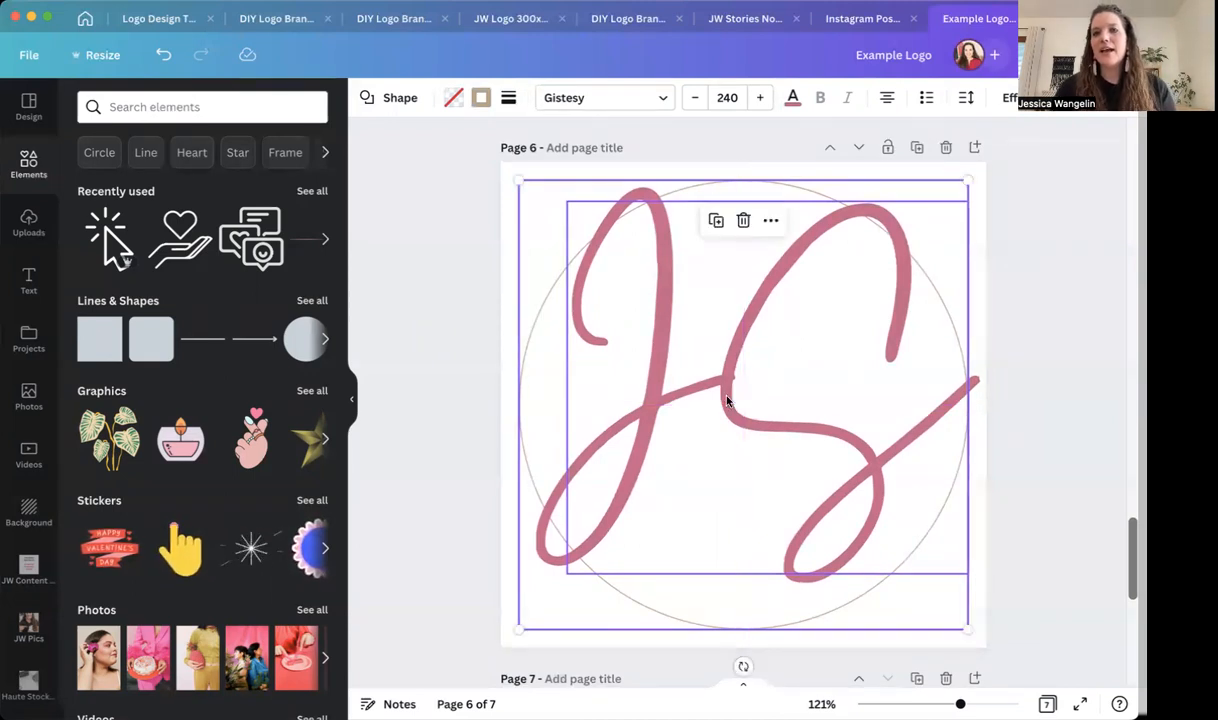
left_click(480, 270)
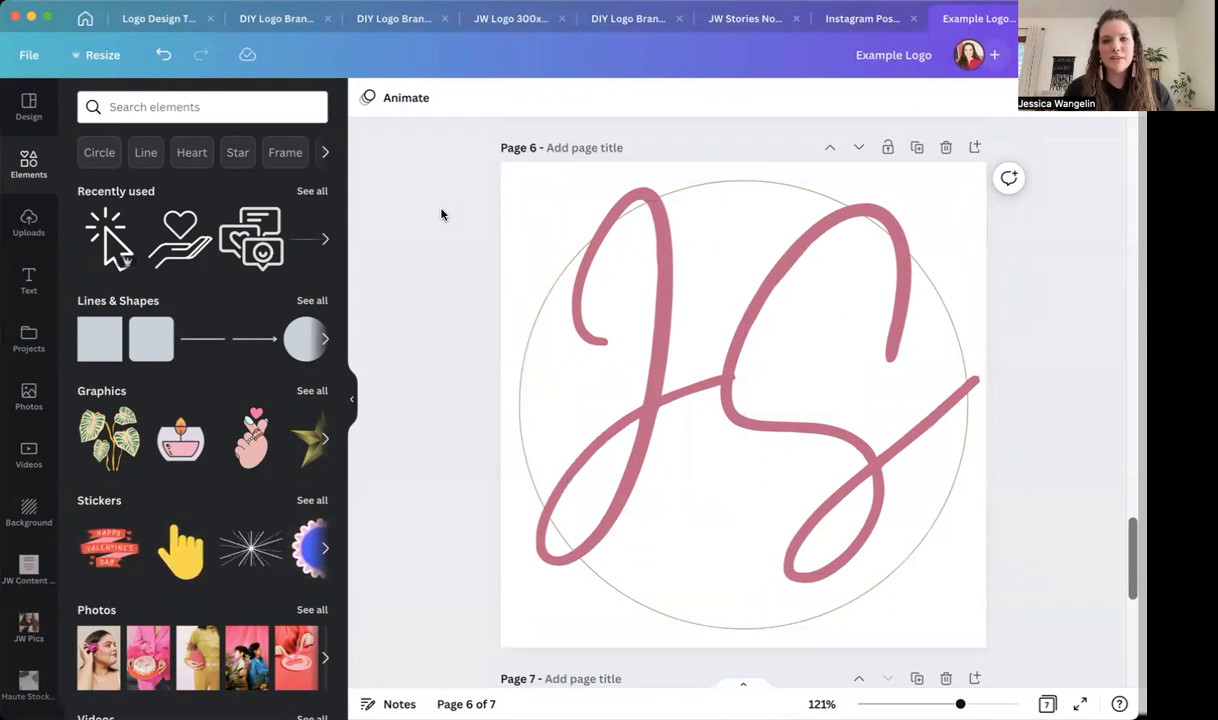
Switch to the Logo Design Tips in Canva presentation and show page 10, "Logo formats to make"
left_click(143, 24)
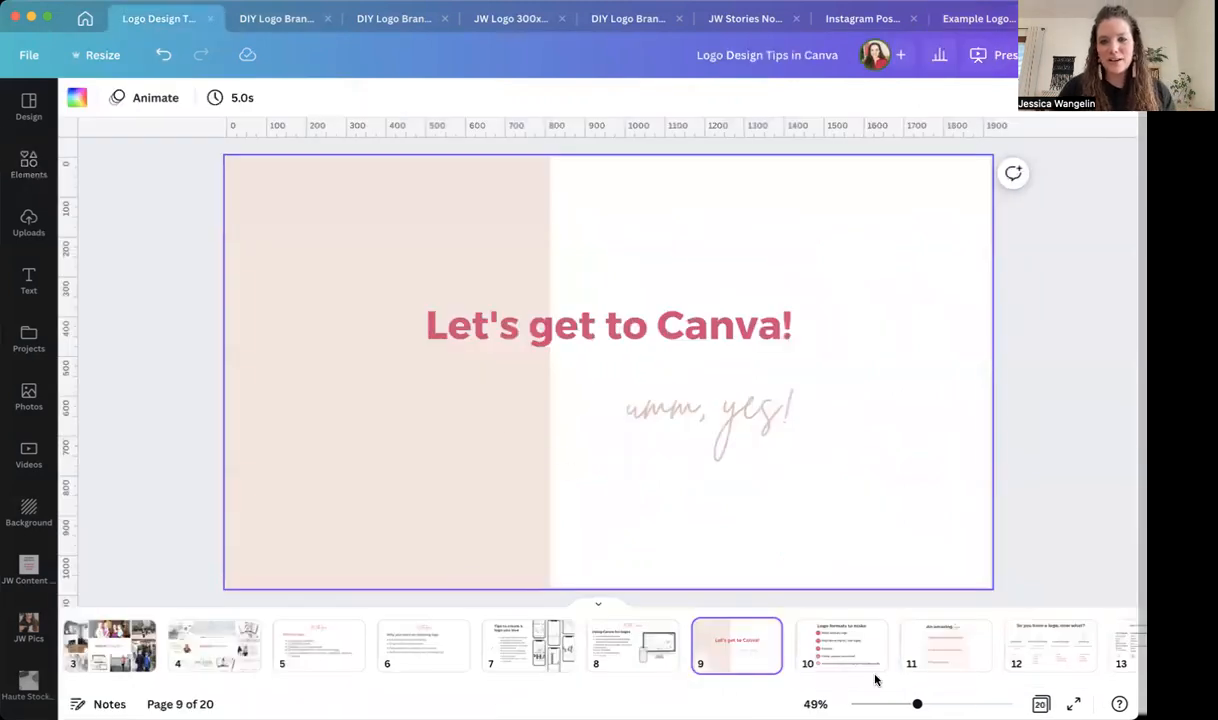
left_click(845, 660)
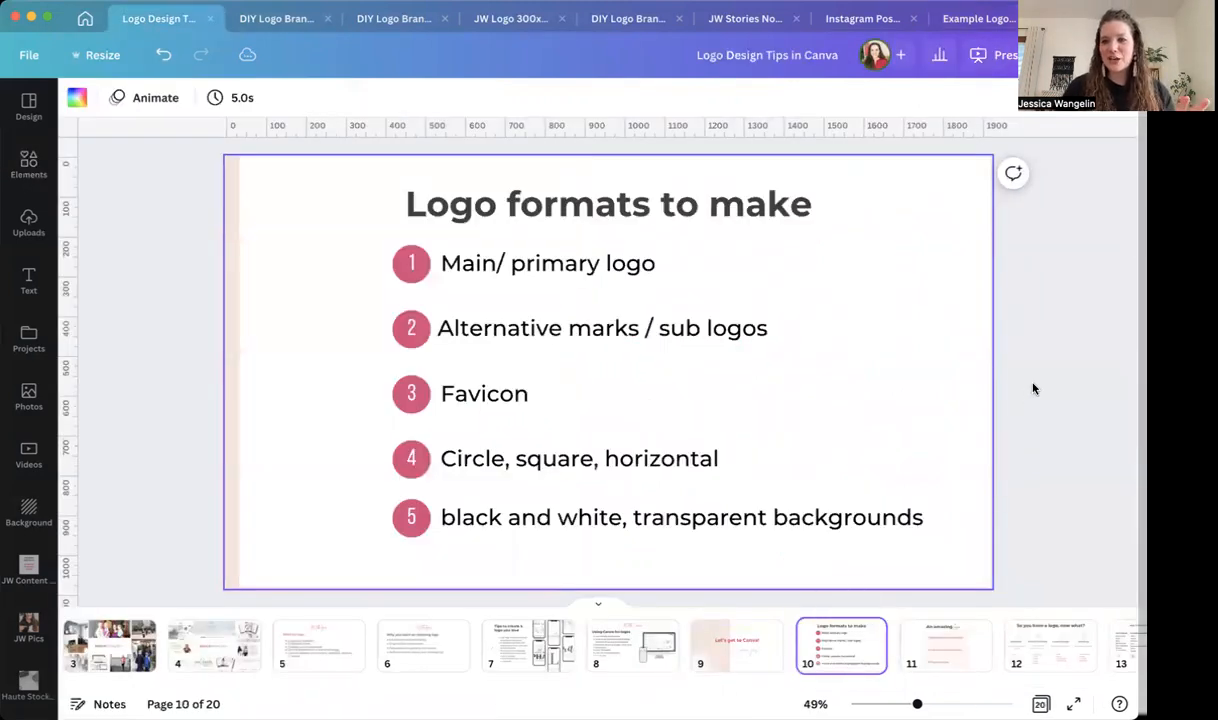